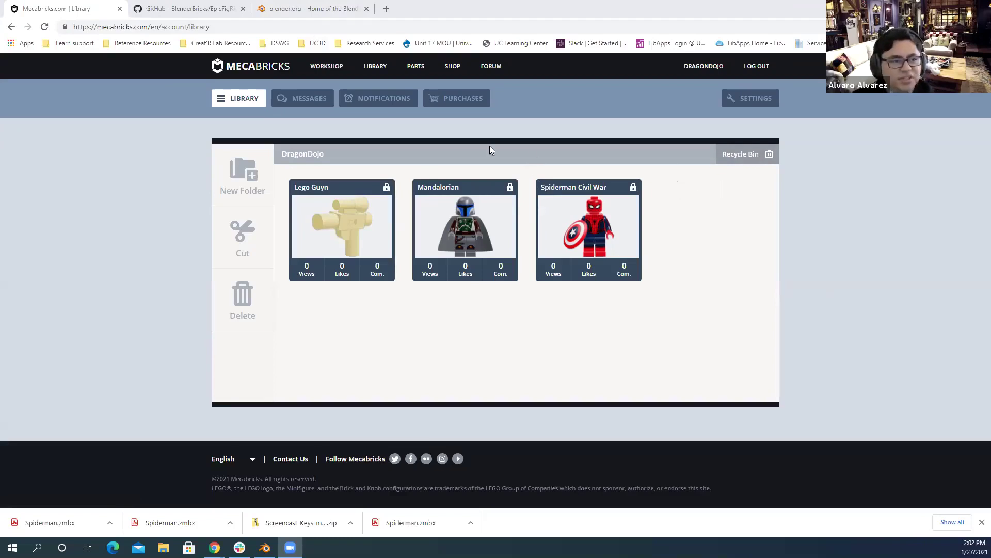
Look over the featured models and images on the Mecabricks home page, and view the account's saved models
{"action": "left_click", "coordinate": [278, 69]}
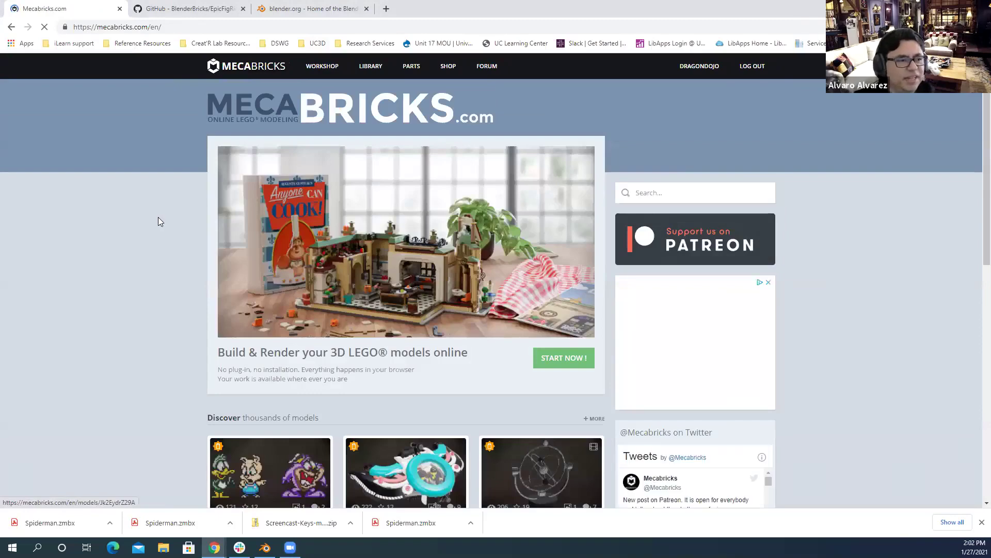
{"action": "scroll", "coordinate": [158, 279], "scroll_direction": "down", "scroll_amount": 1}
{"action": "scroll", "coordinate": [161, 285], "scroll_direction": "down", "scroll_amount": 7}
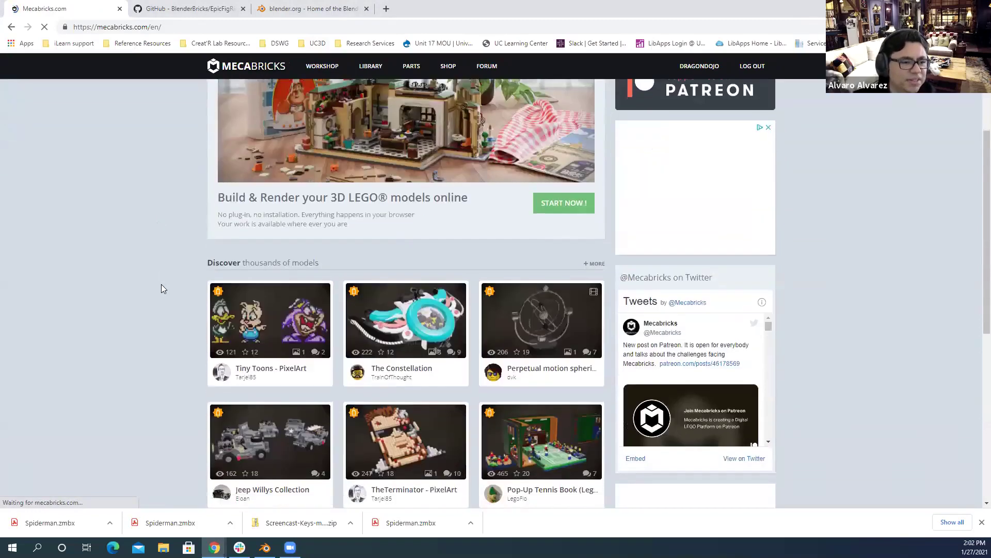
{"action": "scroll", "coordinate": [437, 267], "scroll_direction": "up", "scroll_amount": 3}
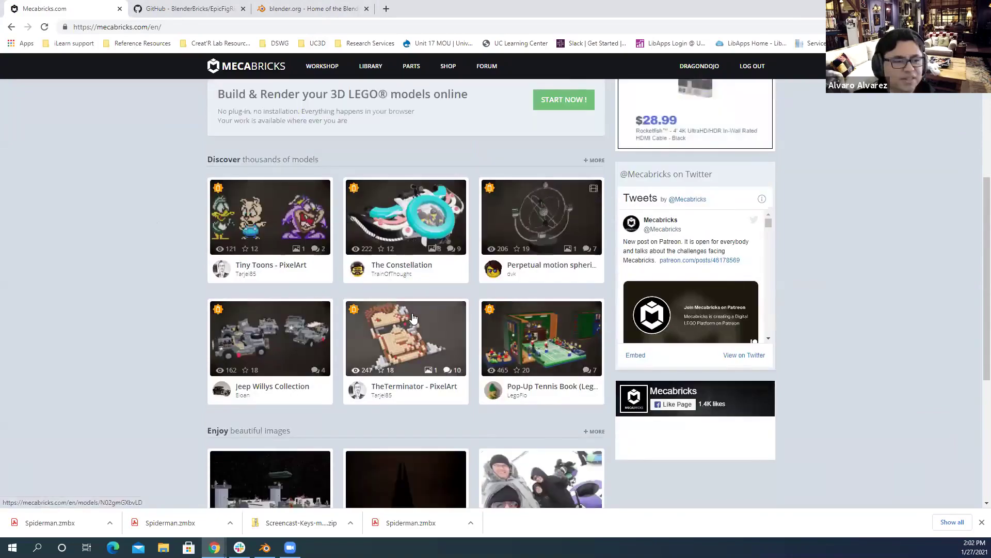
{"action": "scroll", "coordinate": [409, 313], "scroll_direction": "down", "scroll_amount": 3}
{"action": "scroll", "coordinate": [405, 320], "scroll_direction": "down", "scroll_amount": 2}
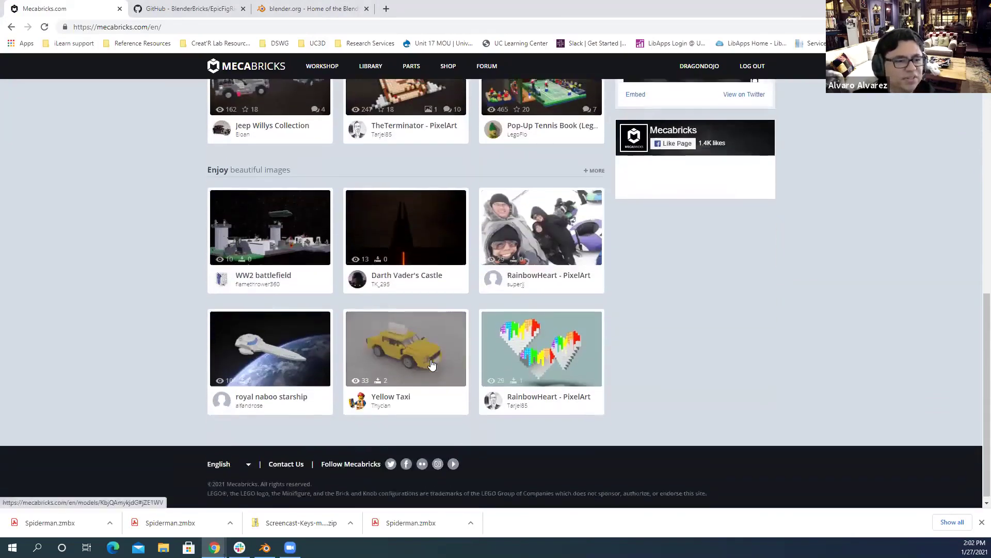
{"action": "scroll", "coordinate": [431, 364], "scroll_direction": "up", "scroll_amount": 6}
{"action": "scroll", "coordinate": [528, 93], "scroll_direction": "up", "scroll_amount": 4}
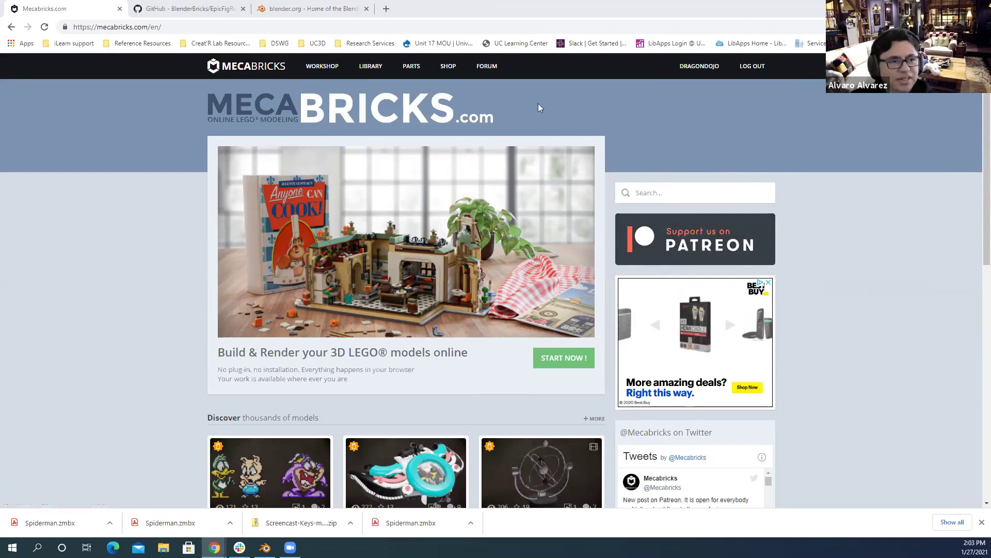
{"action": "left_click", "coordinate": [688, 69]}
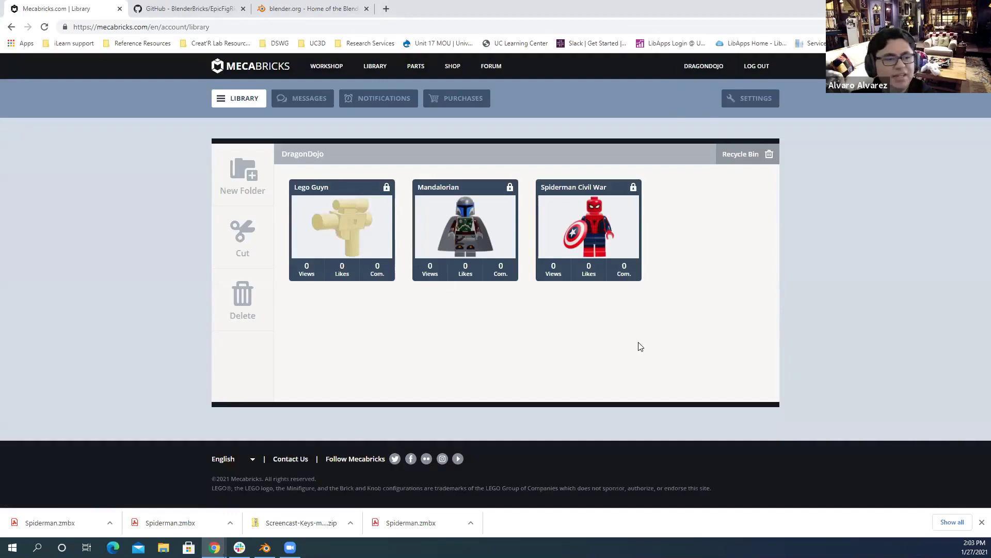
Search the public model library for "spiderman" and open the single red-and-blue Spiderman minifigure in the editor
{"action": "left_click", "coordinate": [375, 69]}
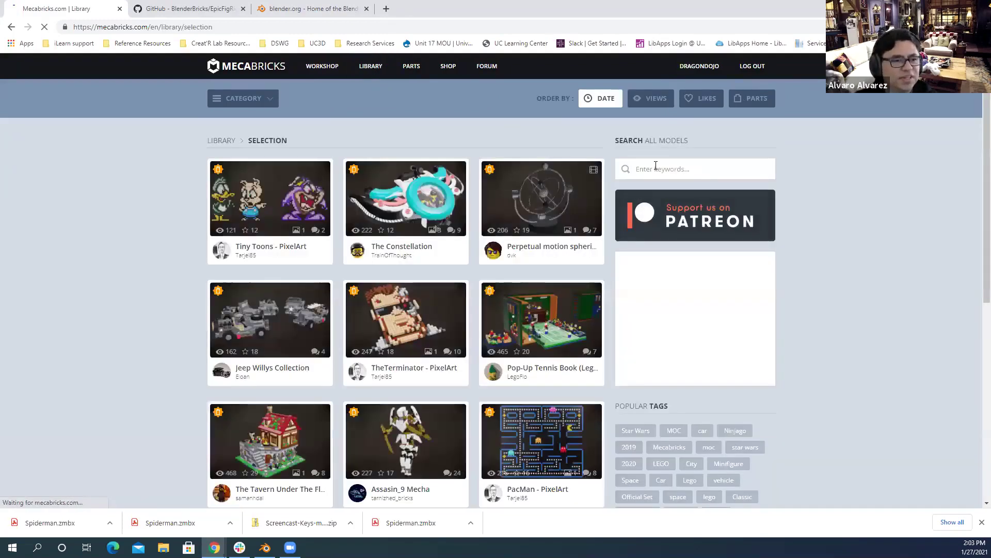
{"action": "type", "text": "pi"}
{"action": "key", "text": "BackSpace"}
{"action": "type", "text": "spider"}
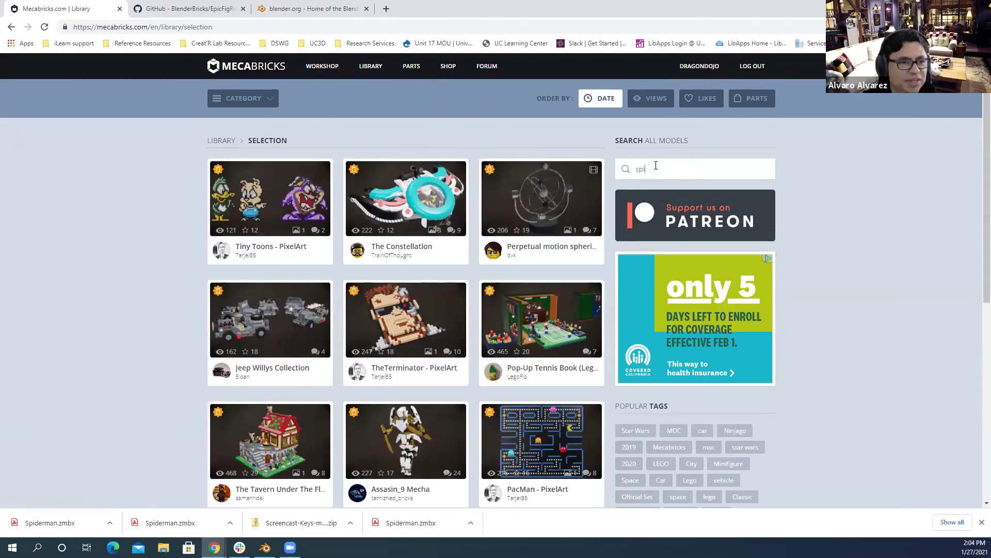
{"action": "key", "text": "Return"}
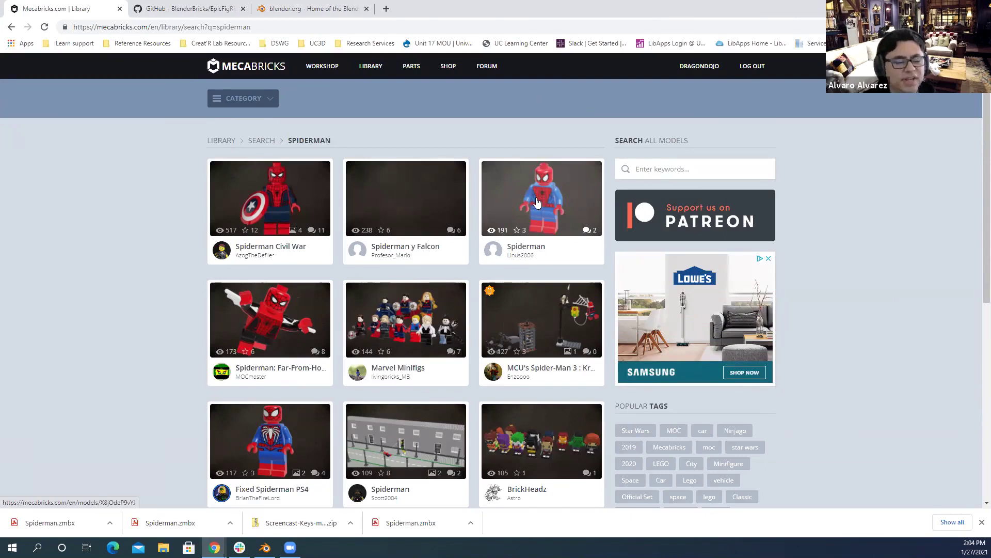
{"action": "left_click", "coordinate": [555, 198]}
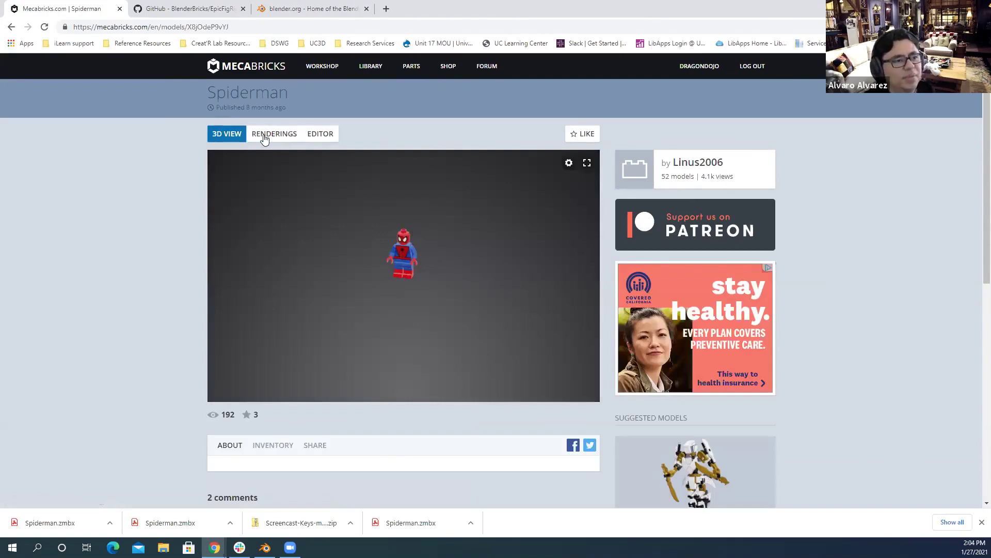
{"action": "left_click", "coordinate": [326, 137]}
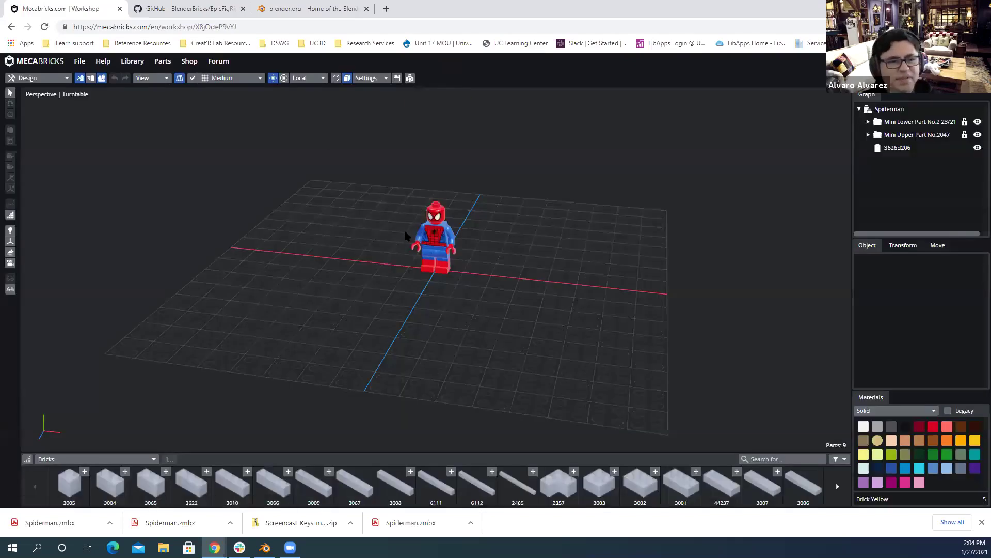
Examine the Spiderman minifigure up close from several angles in the editor and select its head part
{"action": "scroll", "coordinate": [405, 235], "scroll_direction": "up", "scroll_amount": 4}
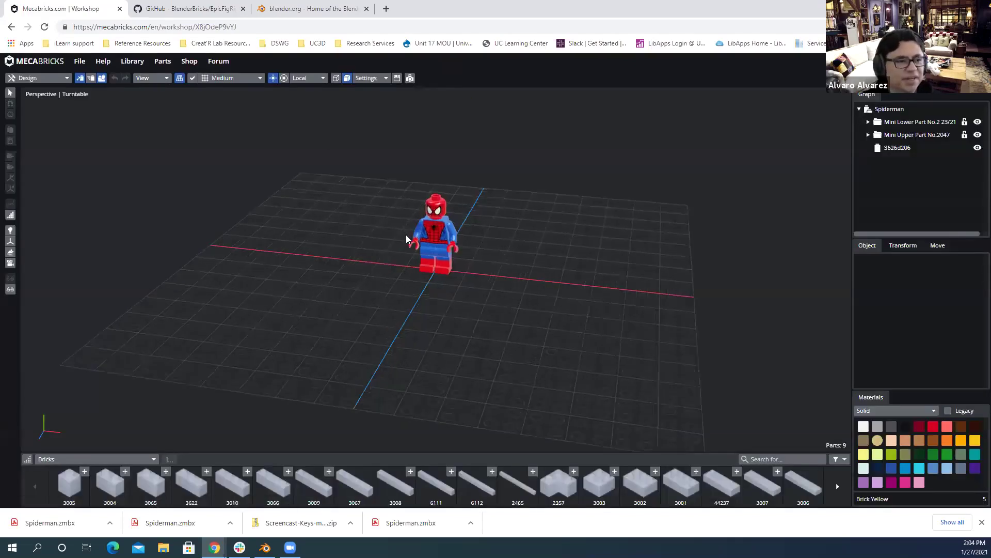
{"action": "scroll", "coordinate": [393, 227], "scroll_direction": "down", "scroll_amount": 1}
{"action": "scroll", "coordinate": [451, 307], "scroll_direction": "up", "scroll_amount": 2}
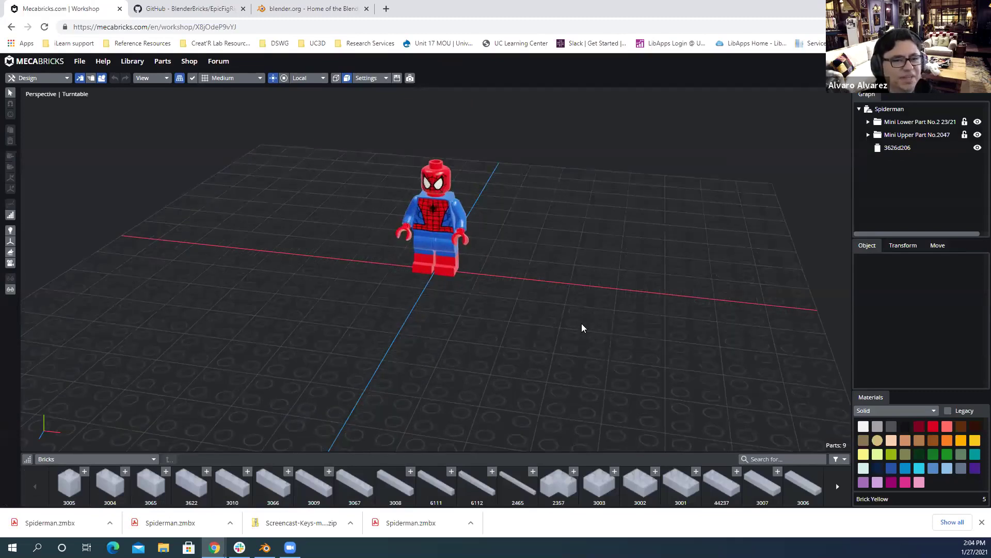
{"action": "left_click", "coordinate": [933, 440]}
{"action": "left_click", "coordinate": [436, 182]}
{"action": "left_click", "coordinate": [521, 285]}
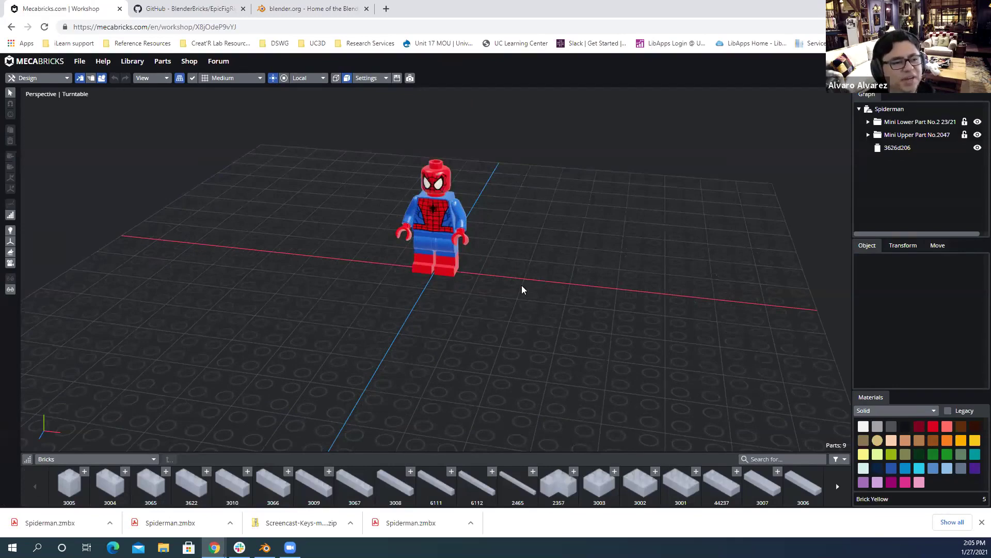
{"action": "right_click_drag", "start_coordinate": [343, 263], "coordinate": [684, 243]}
{"action": "right_click_drag", "start_coordinate": [601, 296], "coordinate": [798, 492]}
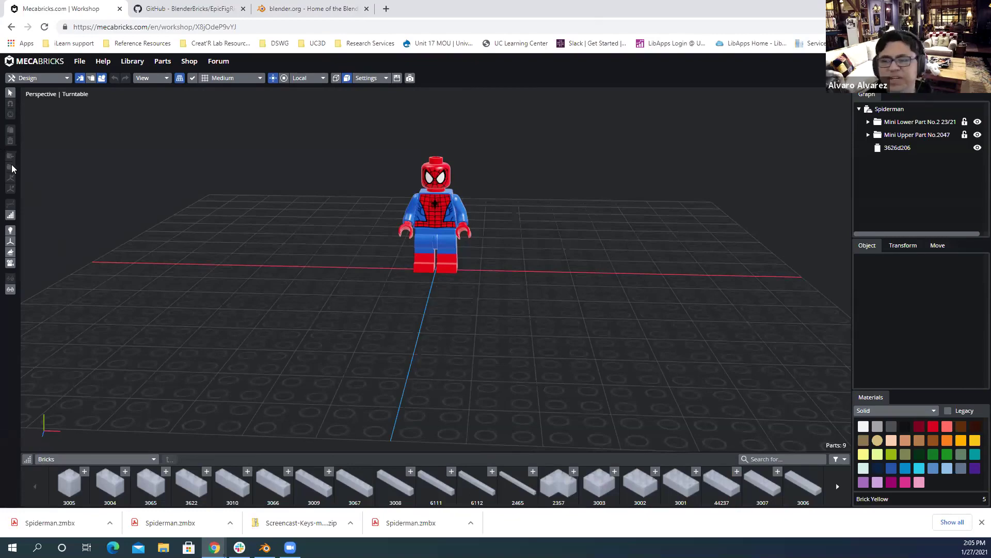
{"action": "left_click", "coordinate": [961, 468]}
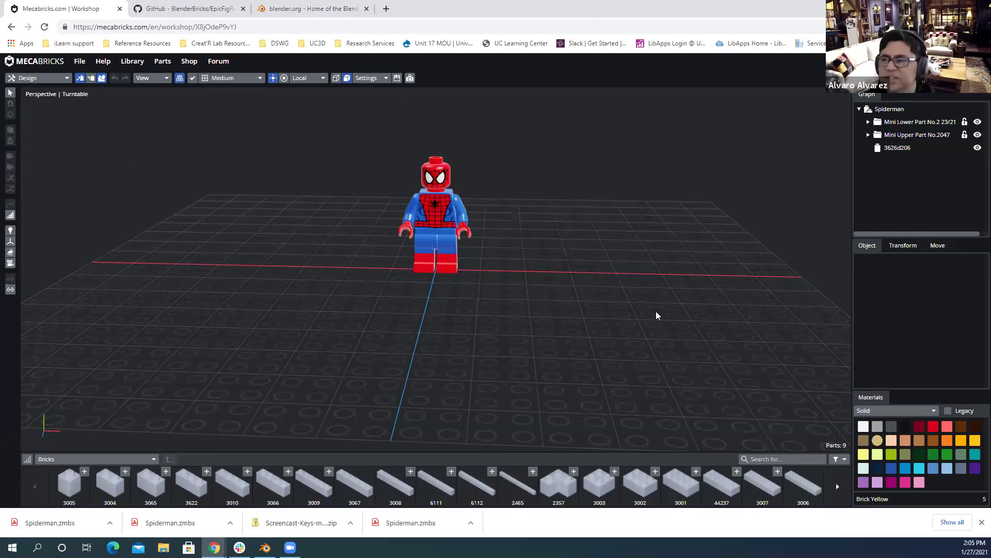
{"action": "right_click_drag", "start_coordinate": [392, 255], "coordinate": [494, 202]}
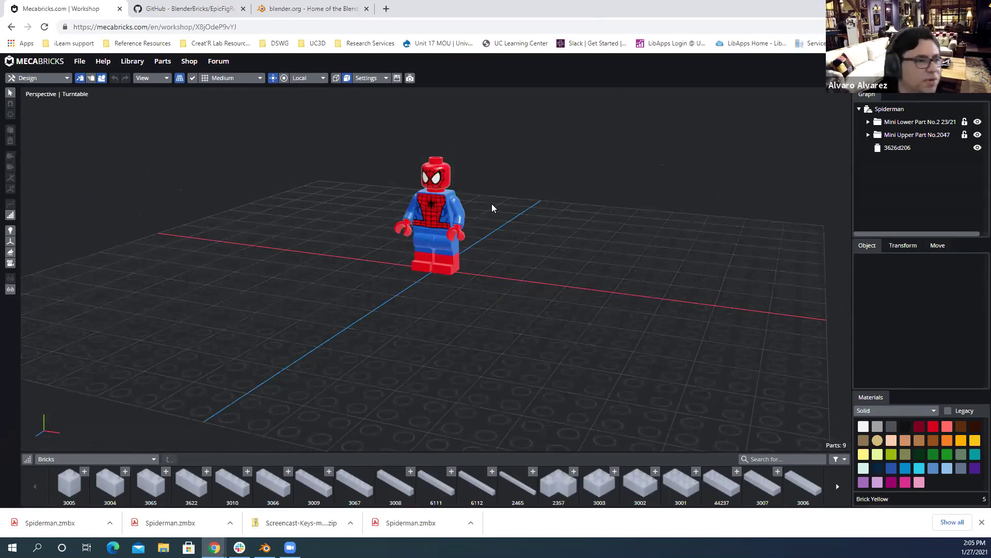
{"action": "left_click", "coordinate": [435, 176]}
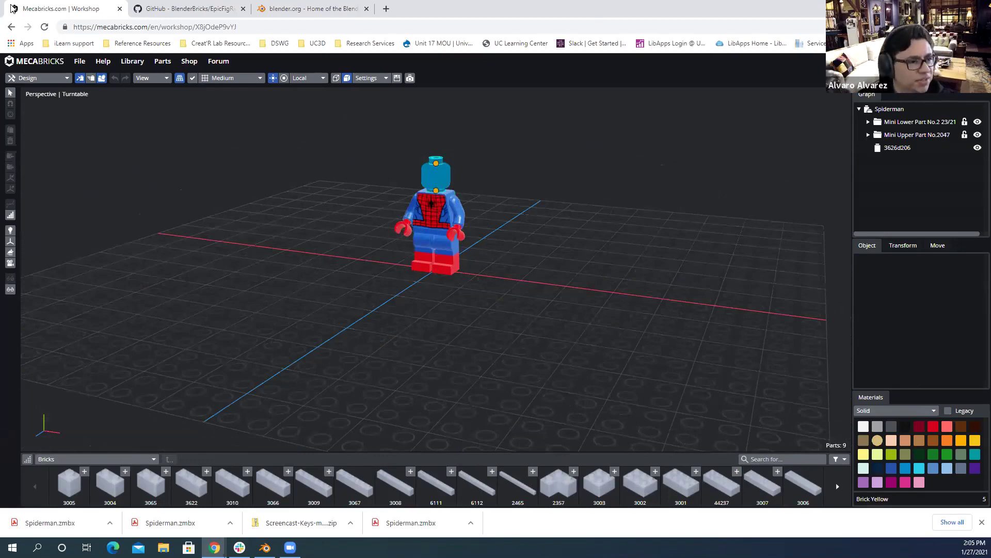
Leave the editor to view the free Blender Lite add-on in the shop and the account's purchased add-ons
{"action": "left_click", "coordinate": [50, 64]}
{"action": "left_click", "coordinate": [542, 81]}
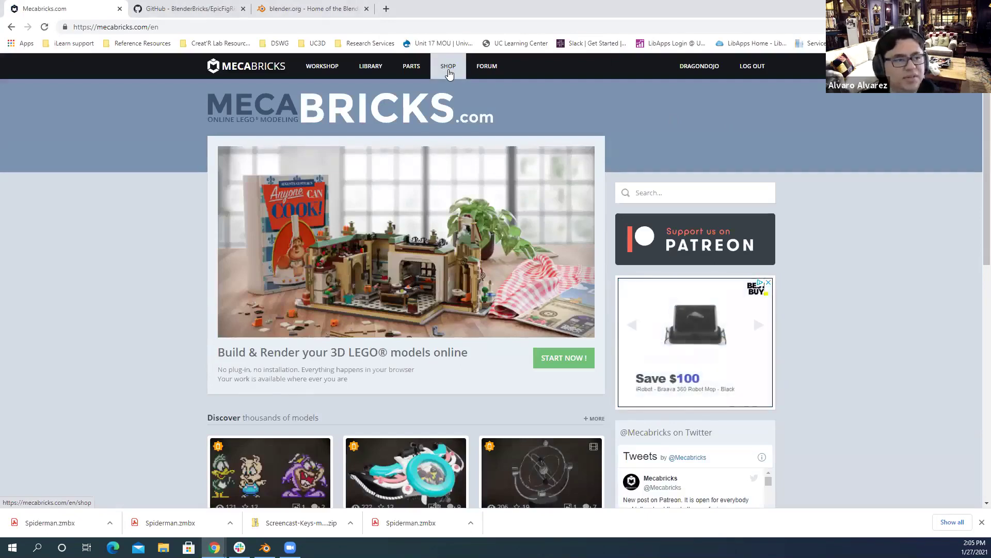
{"action": "left_click", "coordinate": [449, 74]}
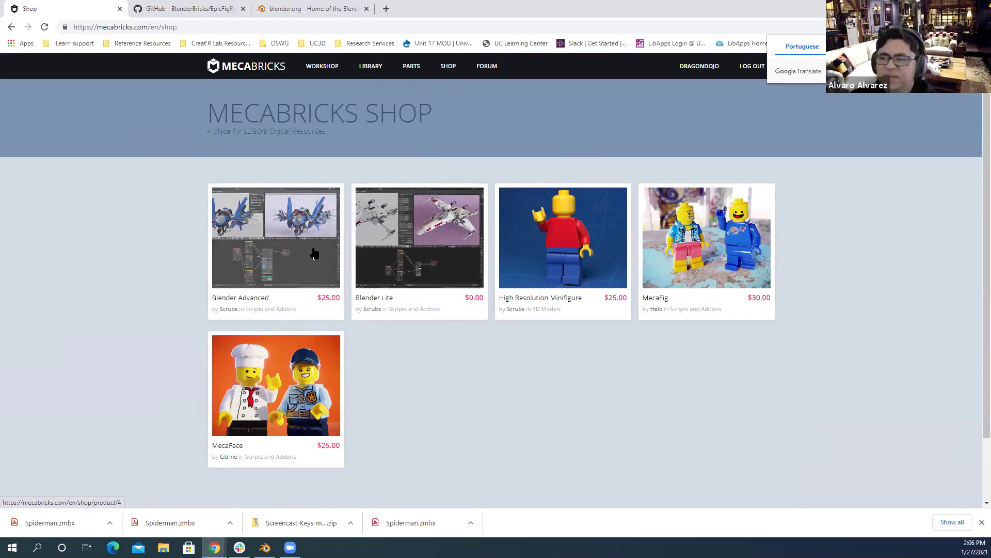
{"action": "left_click", "coordinate": [428, 250]}
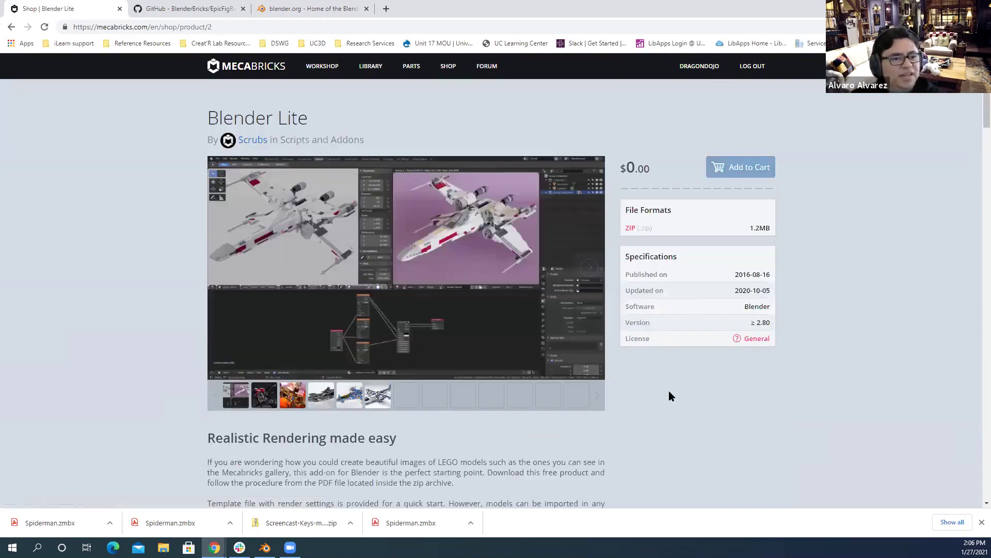
{"action": "left_click", "coordinate": [692, 70]}
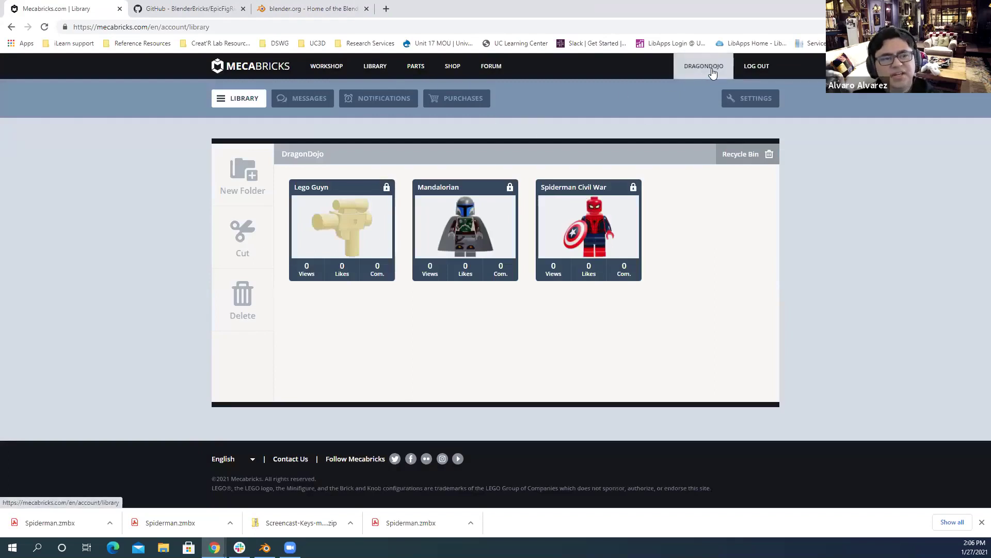
{"action": "left_click", "coordinate": [458, 106]}
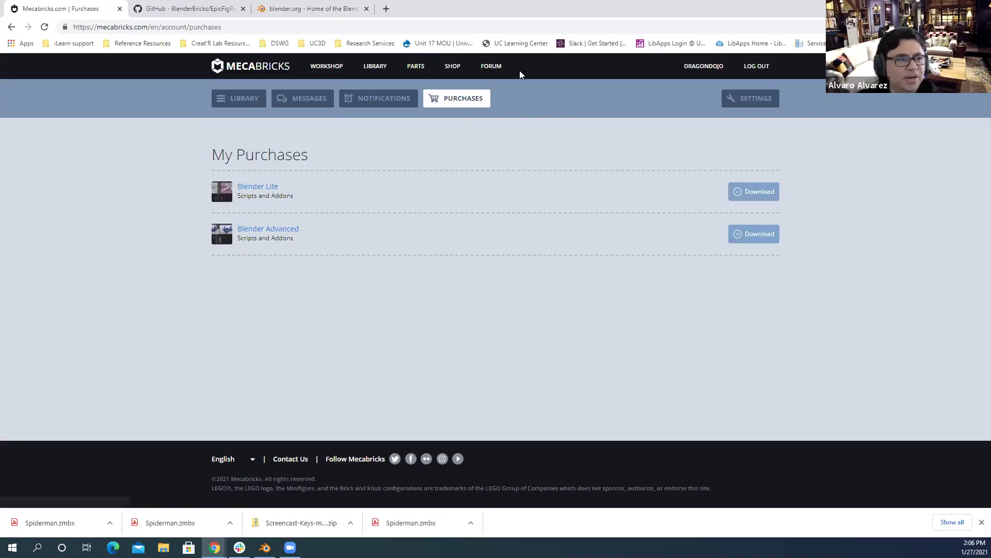
Find the red-and-blue Spiderman minifigure again by searching the library for "spiderman", and load it in the workshop editor
{"action": "left_click", "coordinate": [375, 73]}
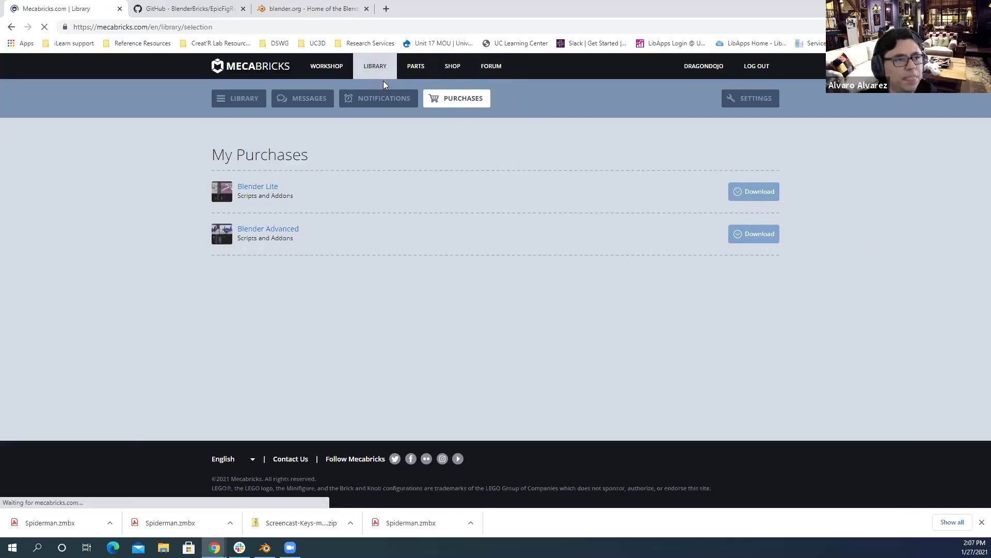
{"action": "type", "text": "spiderman"}
{"action": "key", "text": "Return"}
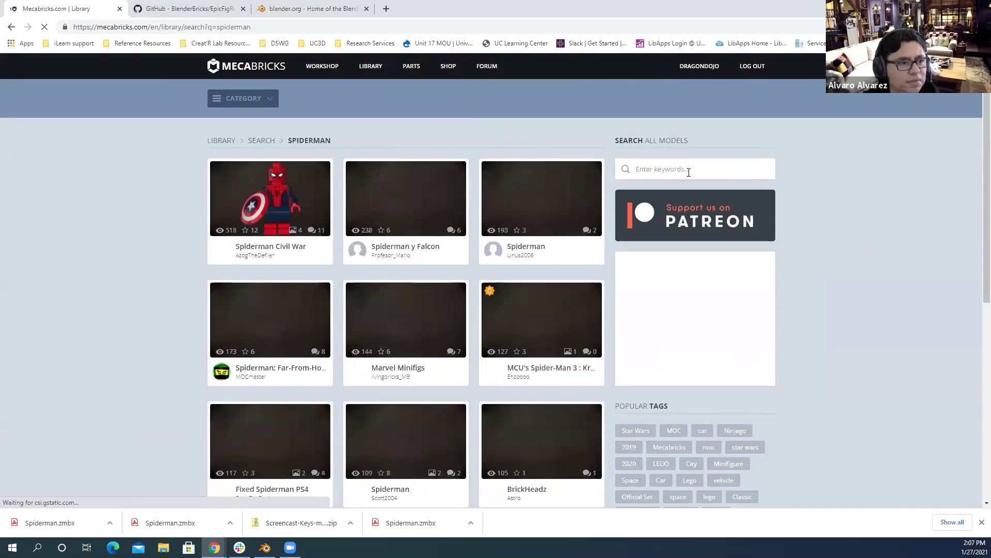
{"action": "left_click", "coordinate": [564, 197]}
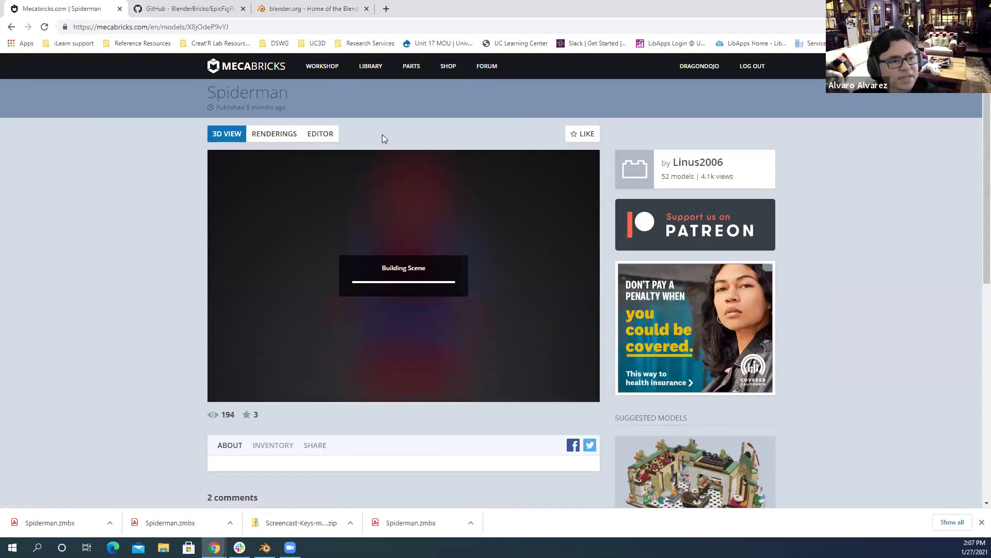
{"action": "left_click", "coordinate": [330, 136]}
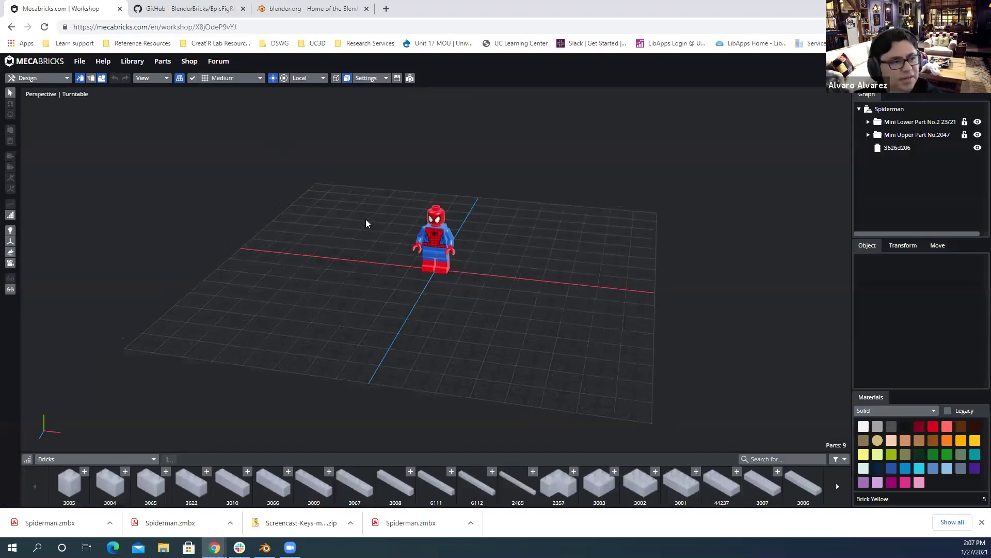
Export the Spiderman model in the Blender Add-on (.zmbx) format
{"action": "left_click", "coordinate": [79, 66]}
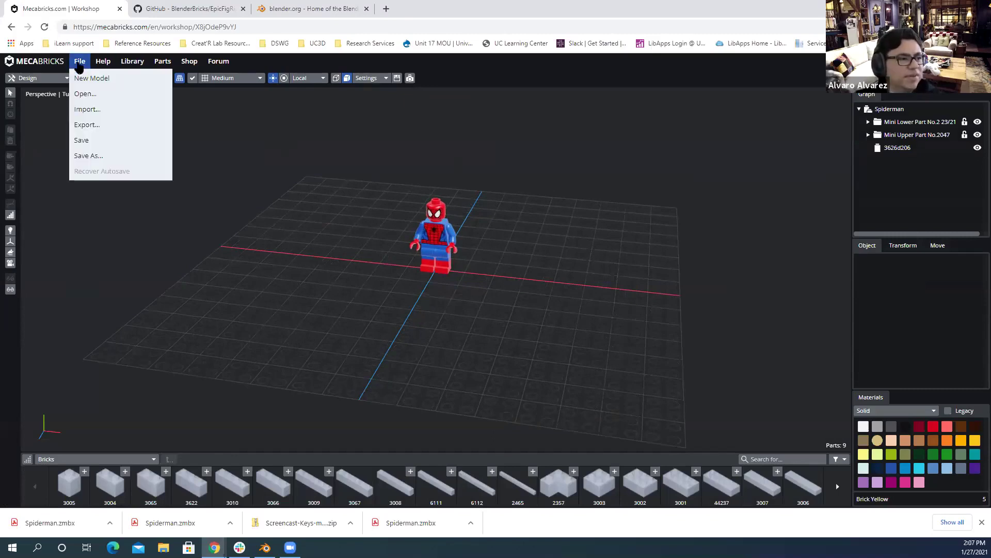
{"action": "left_click", "coordinate": [94, 130]}
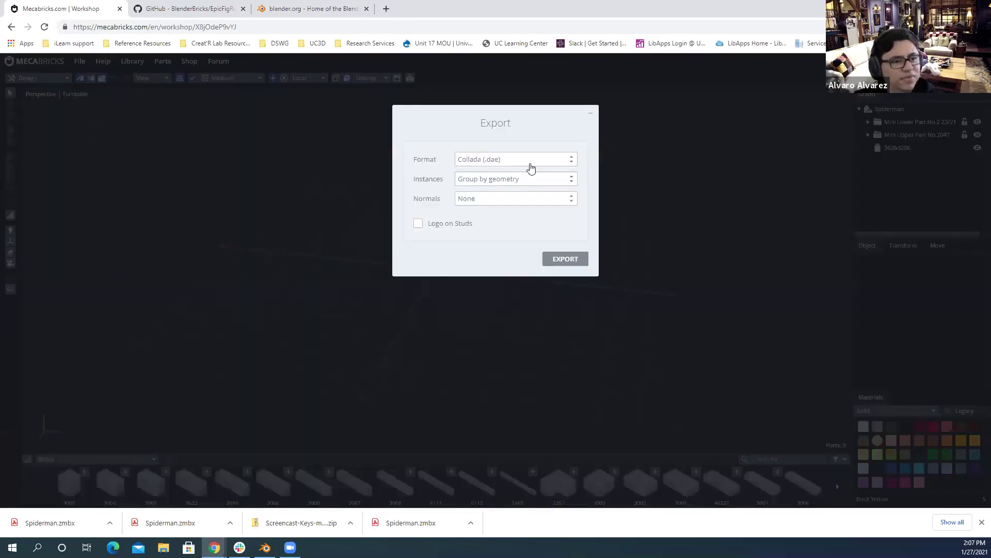
{"action": "left_click", "coordinate": [573, 162]}
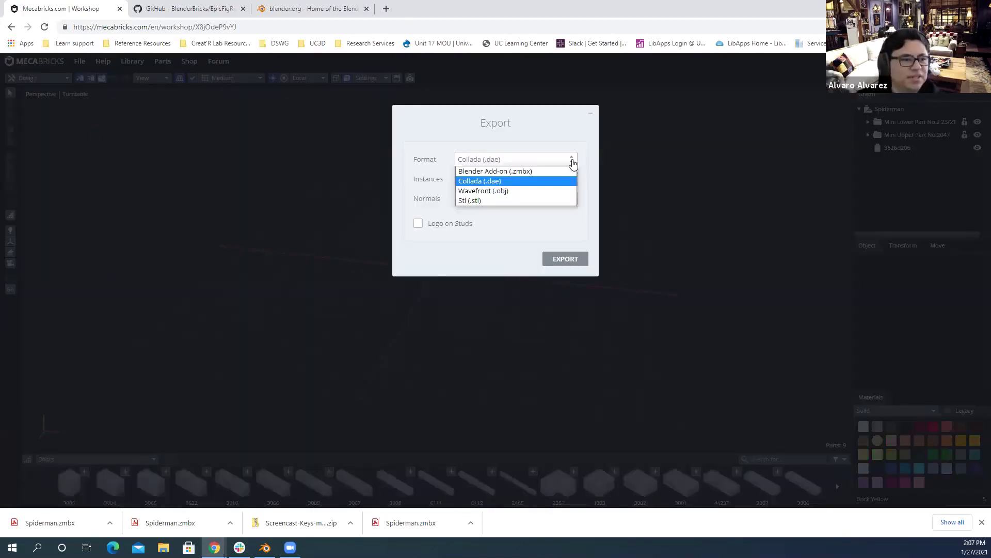
{"action": "left_click", "coordinate": [491, 171]}
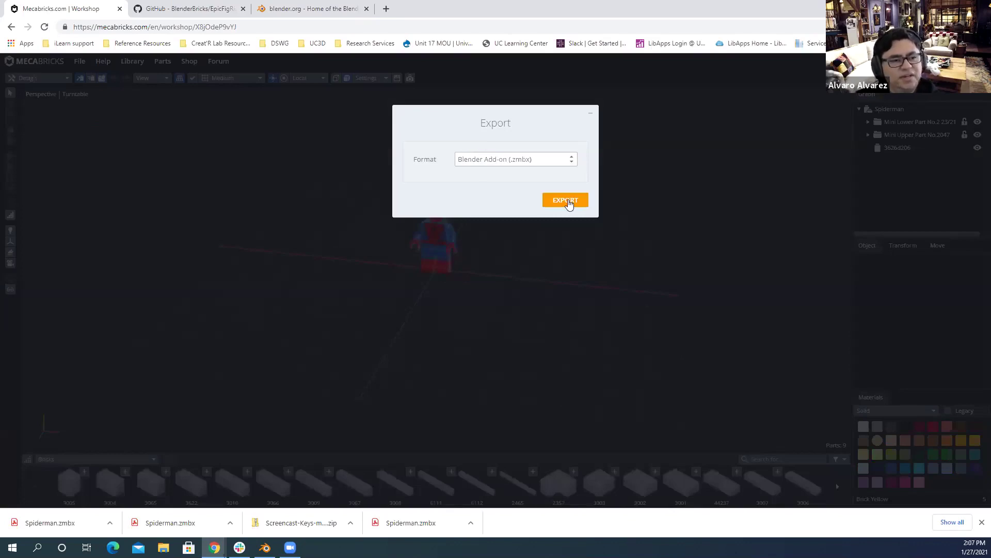
{"action": "left_click", "coordinate": [568, 200]}
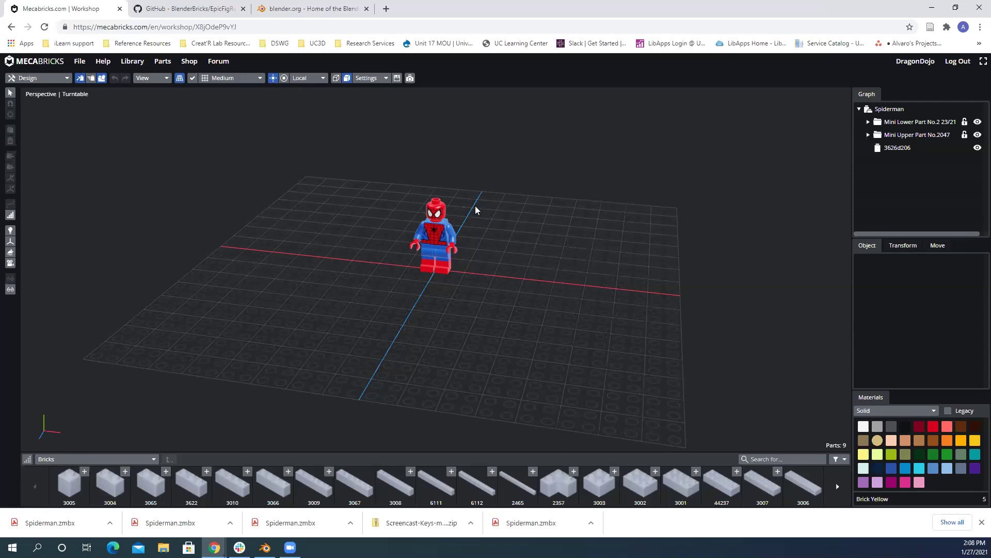
Leave the workshop editor, go to the model library and search all models for "spiderman"
{"action": "left_click", "coordinate": [54, 63]}
{"action": "left_click", "coordinate": [539, 87]}
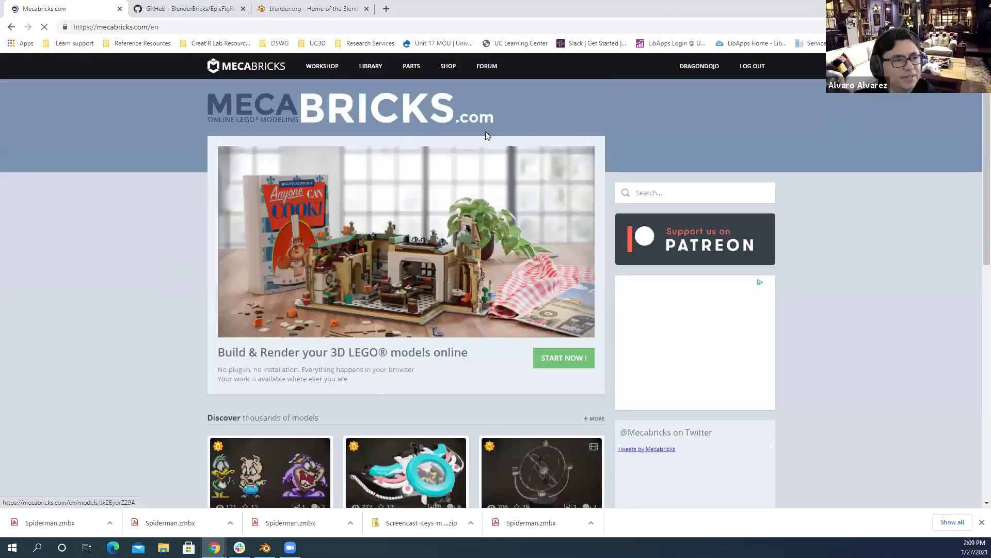
{"action": "left_click", "coordinate": [373, 73]}
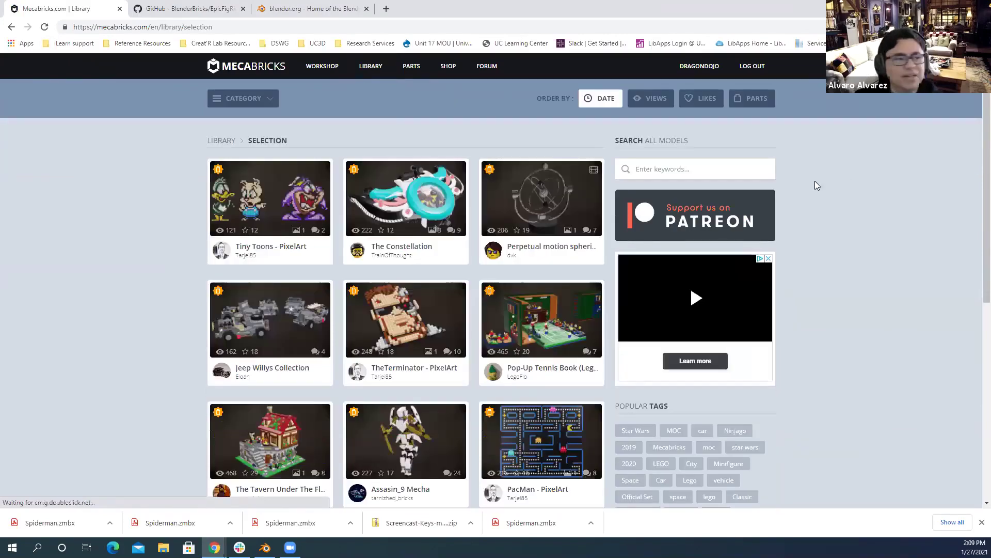
{"action": "left_click", "coordinate": [684, 170]}
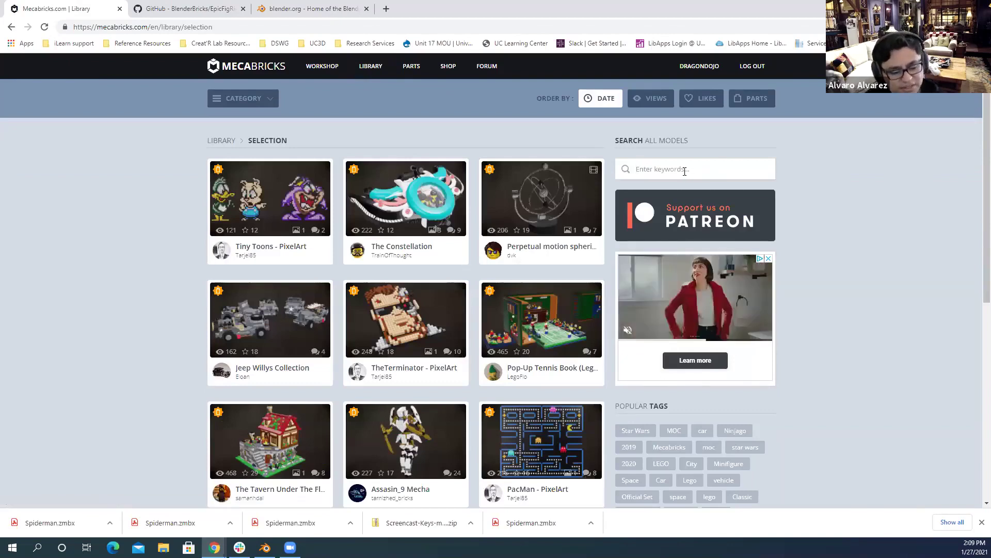
{"action": "type", "text": "sp"}
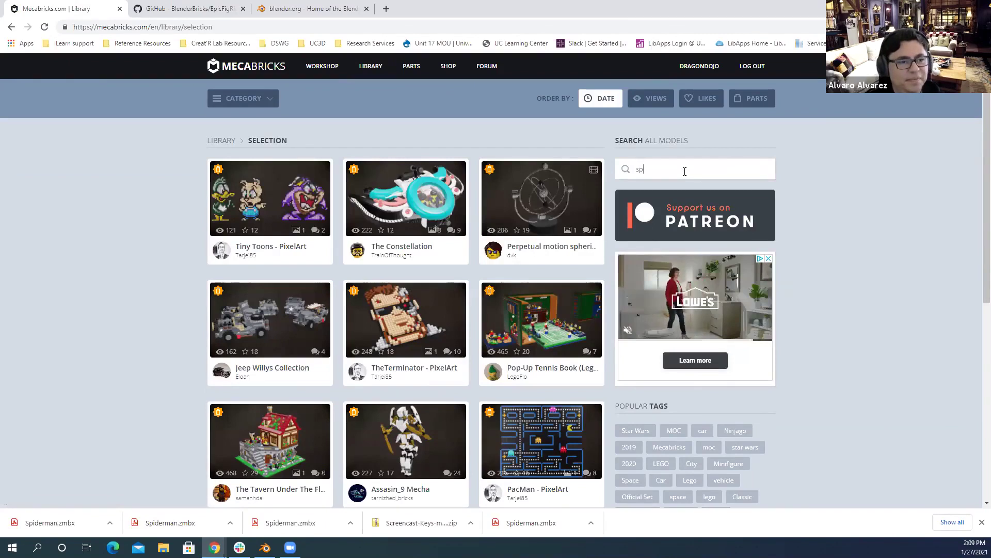
{"action": "type", "text": "iderman"}
{"action": "key", "text": "Return"}
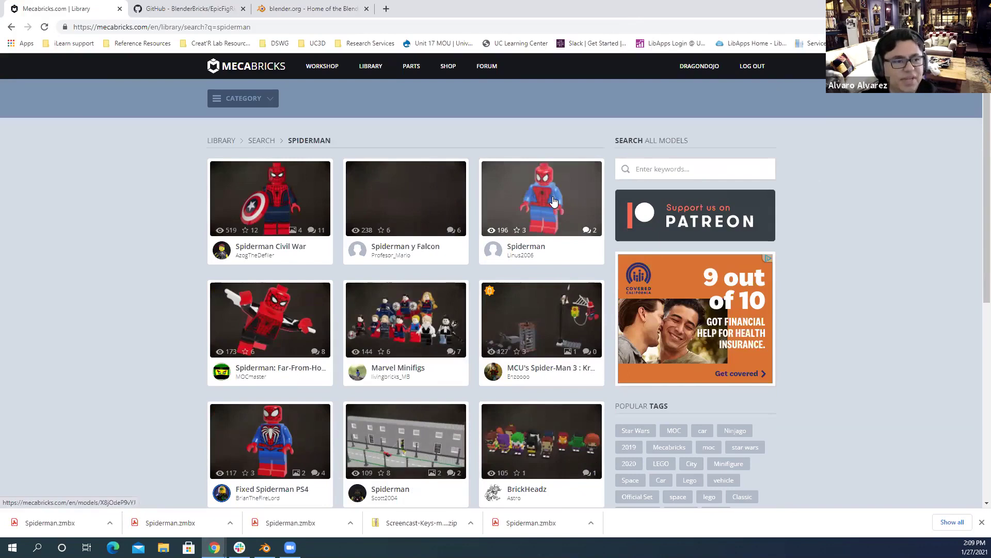
Load the red-and-blue Spiderman minifigure from the search results in the workshop editor, seen from the front
{"action": "left_click", "coordinate": [537, 196]}
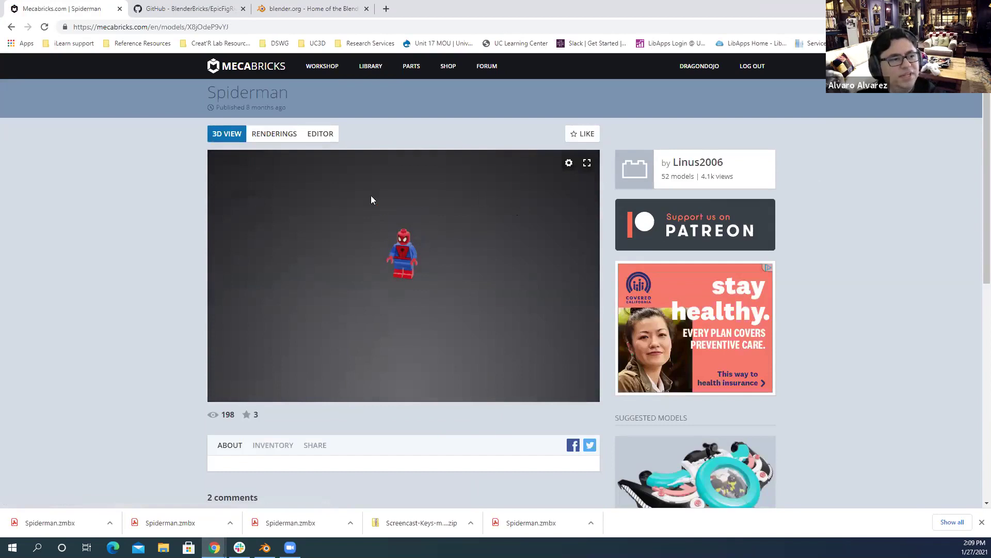
{"action": "left_click", "coordinate": [321, 134]}
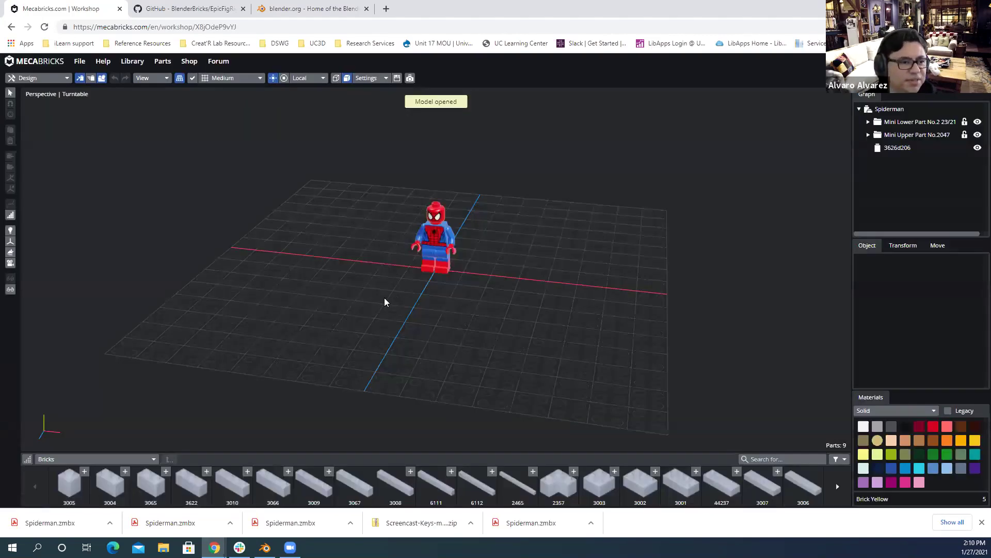
{"action": "right_click_drag", "start_coordinate": [520, 275], "coordinate": [442, 365]}
{"action": "right_click_drag", "start_coordinate": [363, 345], "coordinate": [330, 274]}
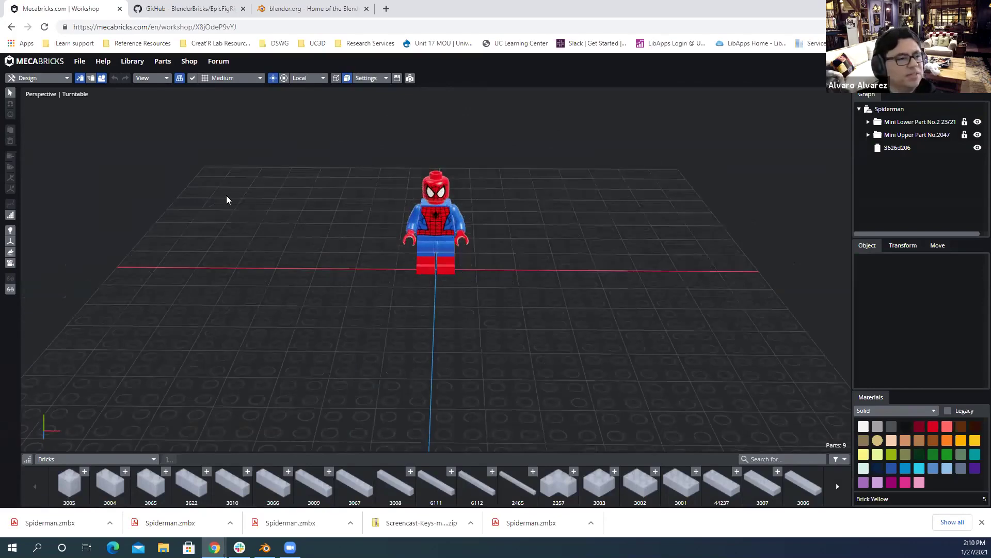
Choose the Blender Add-on (.zmbx) format in the export settings, and close them without exporting the Spiderman model
{"action": "left_click", "coordinate": [78, 63]}
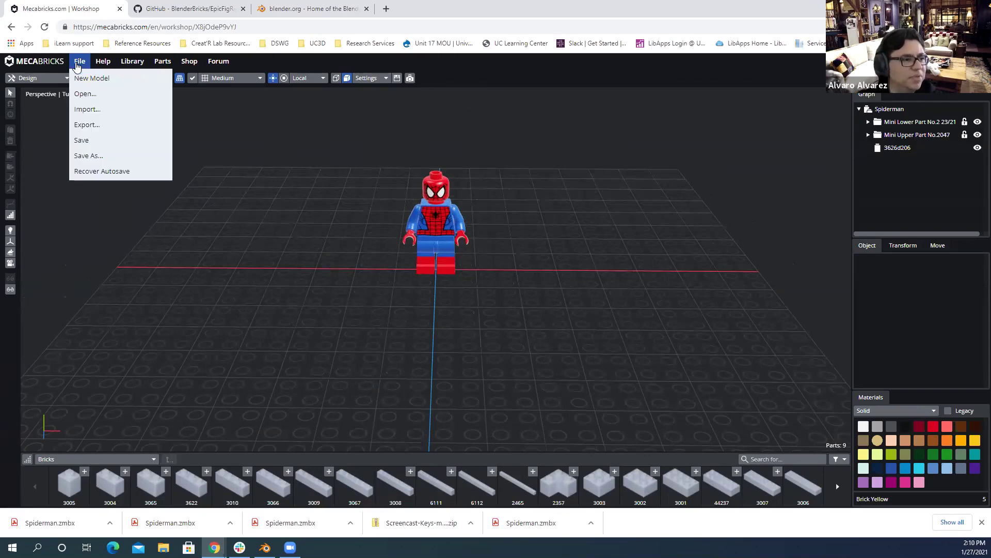
{"action": "left_click", "coordinate": [98, 132]}
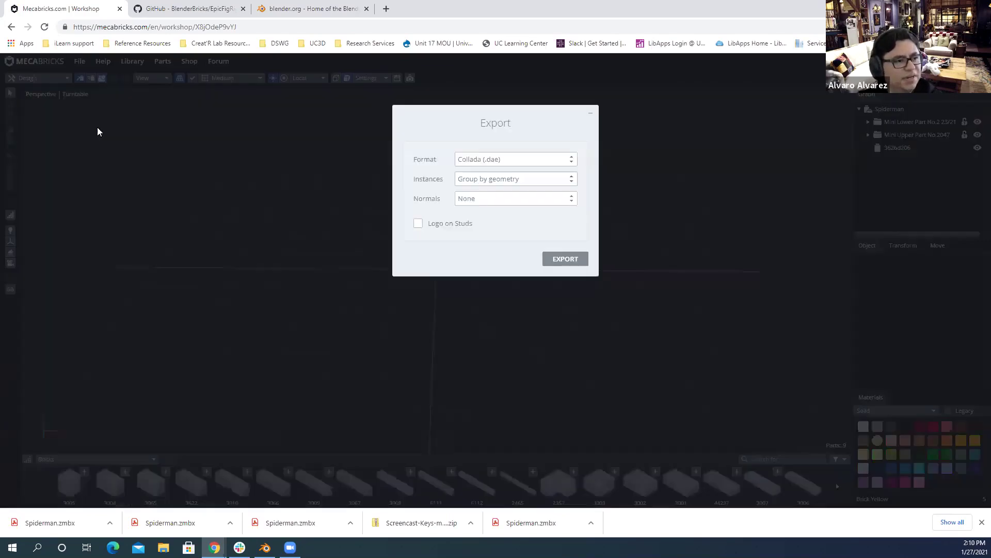
{"action": "left_click", "coordinate": [573, 164]}
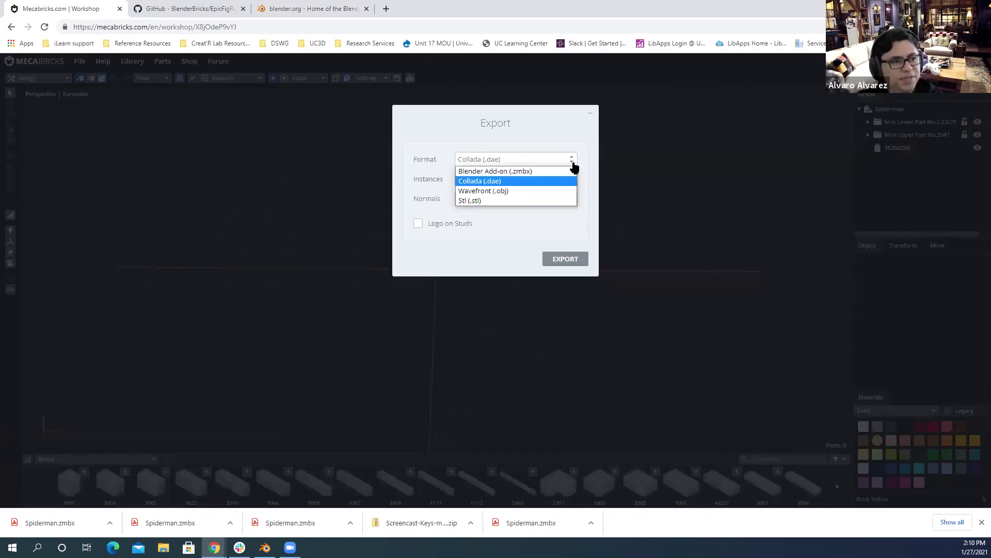
{"action": "left_click", "coordinate": [515, 173]}
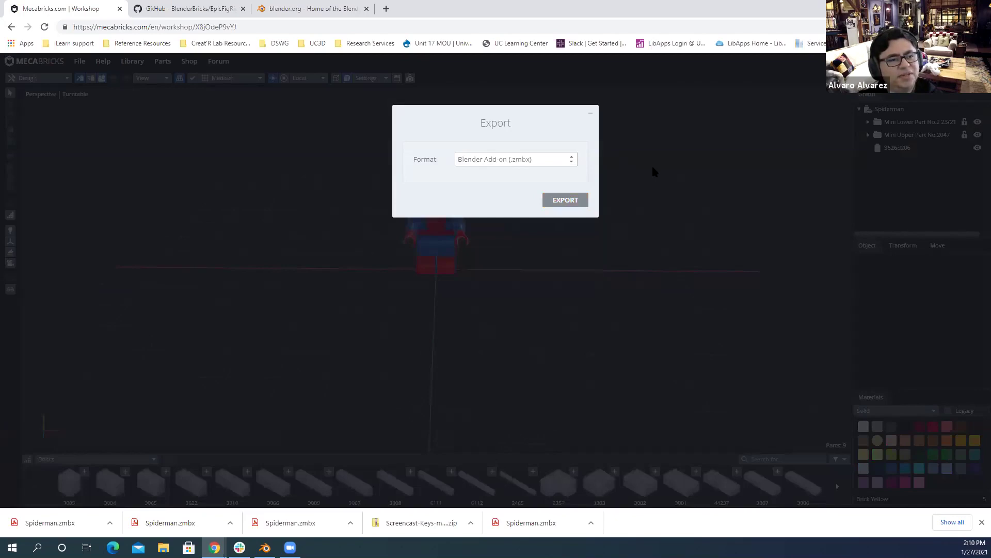
{"action": "left_click", "coordinate": [591, 114]}
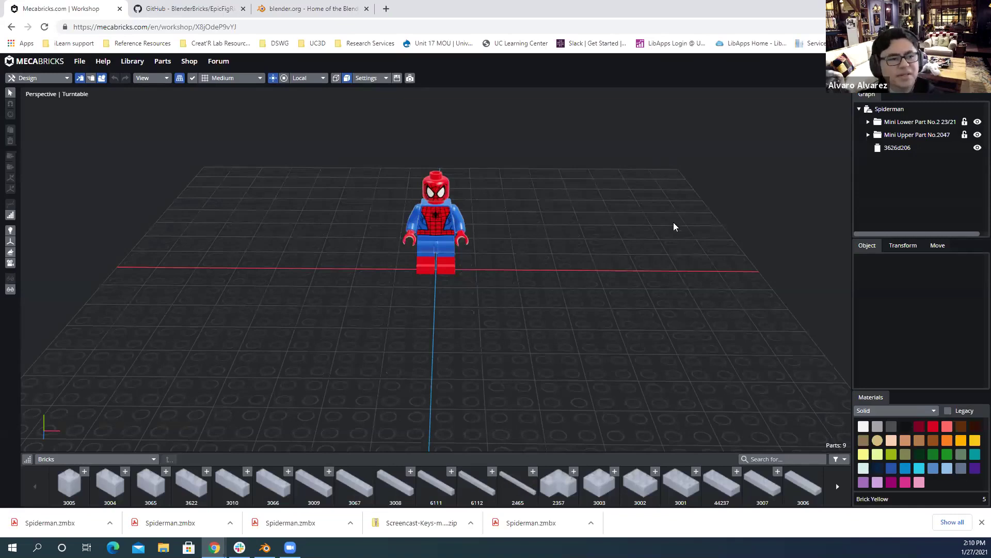
{"action": "scroll", "coordinate": [499, 248], "scroll_direction": "up", "scroll_amount": 2}
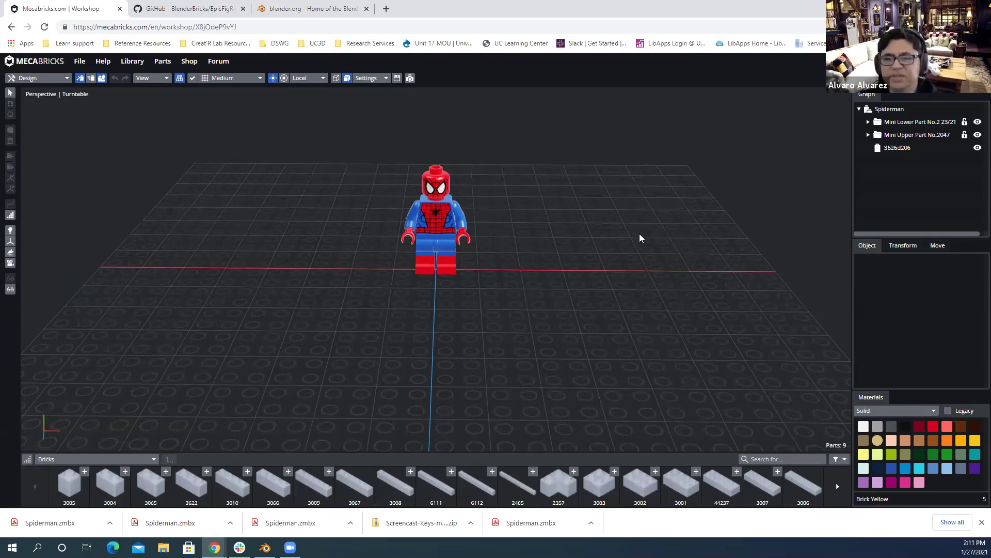
Download the BlenderBricks EpicFigRig repository from GitHub as a ZIP archive
{"action": "left_click", "coordinate": [187, 9]}
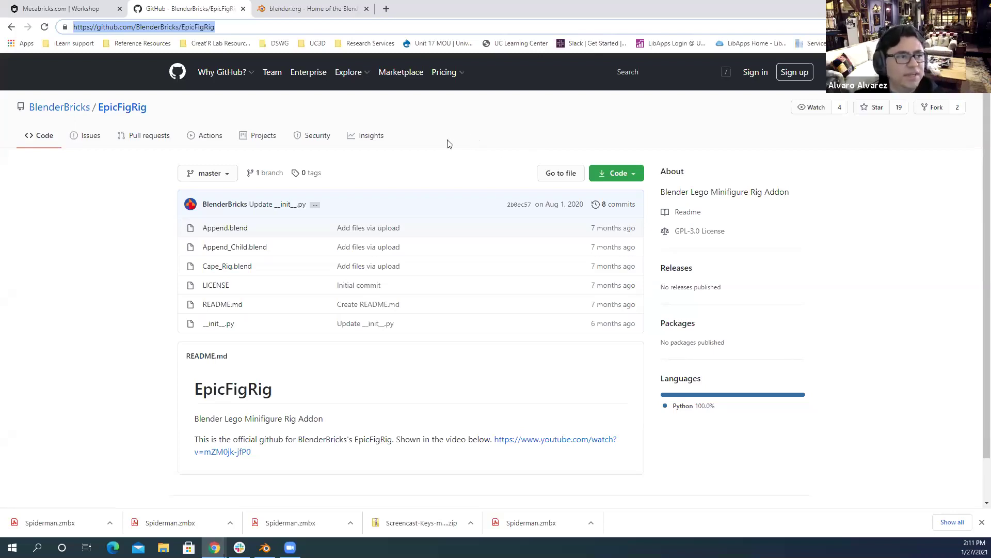
{"action": "left_click", "coordinate": [624, 176]}
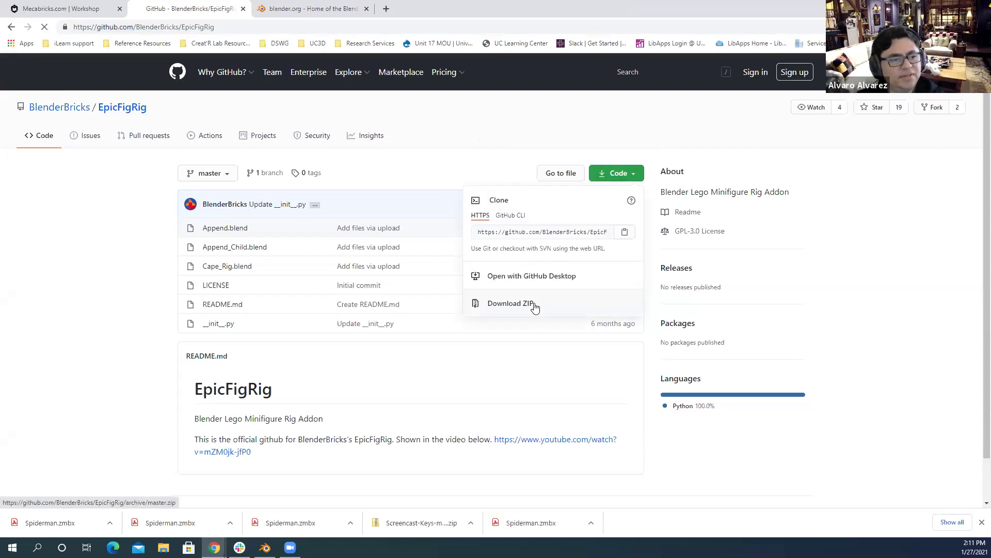
{"action": "left_click", "coordinate": [534, 306]}
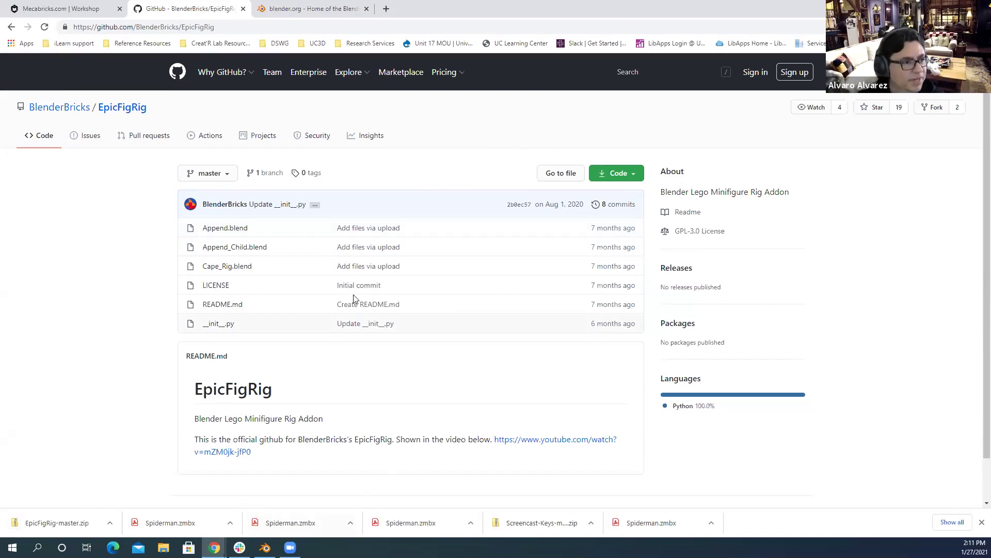
View the blender.org home page and switch to Blender with its default cube scene
{"action": "mouse_move", "coordinate": [265, 547]}
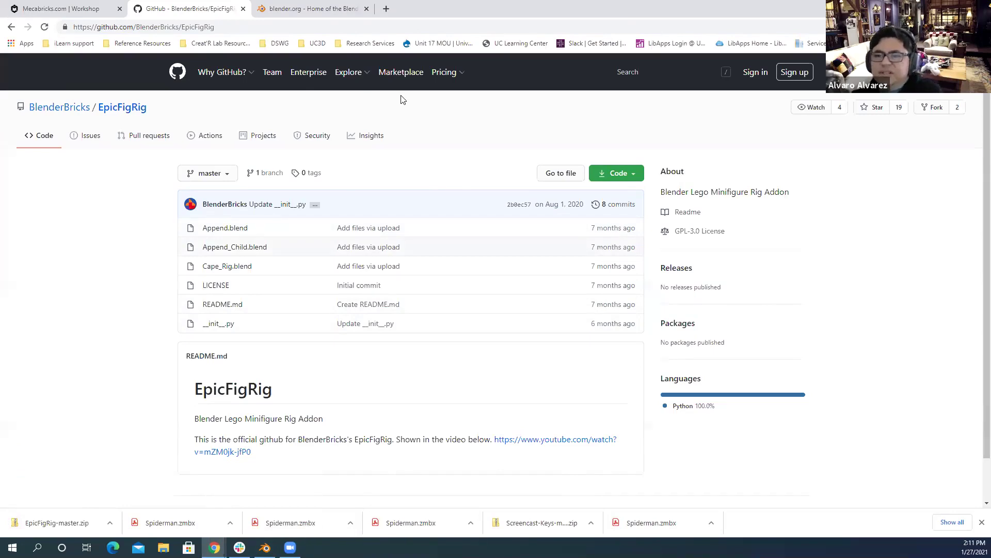
{"action": "left_click", "coordinate": [296, 10]}
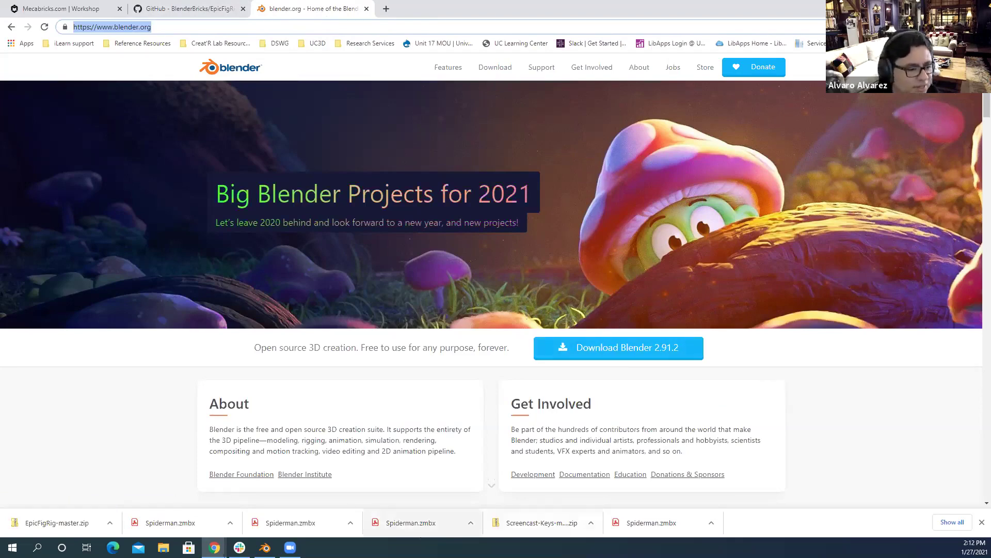
{"action": "left_click", "coordinate": [265, 548]}
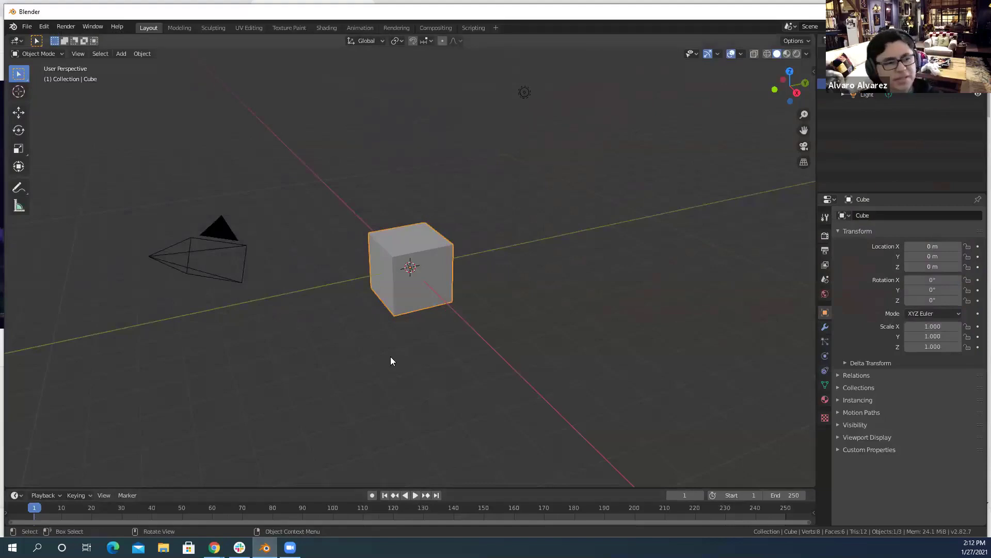
{"action": "key", "text": "shift"}
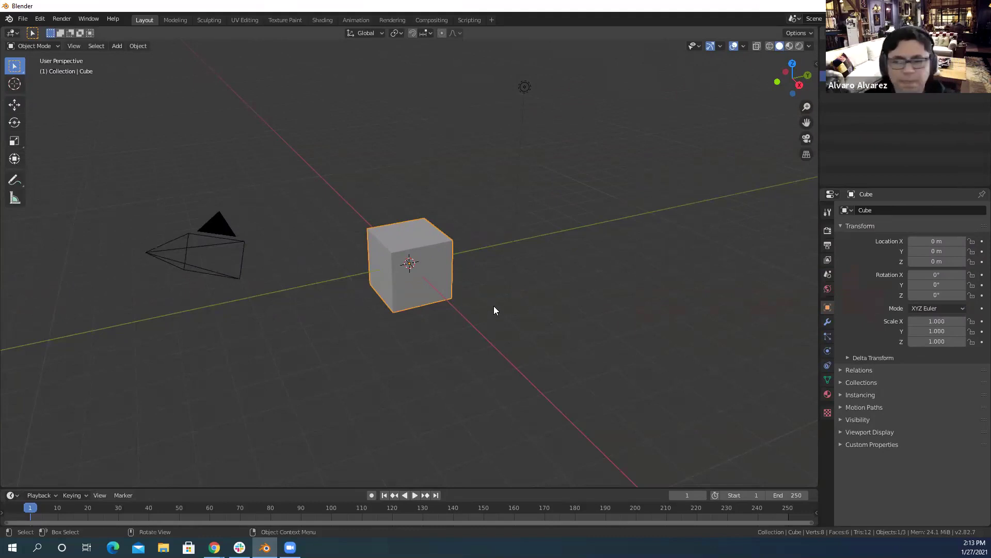
{"action": "scroll", "coordinate": [420, 204], "scroll_direction": "up", "scroll_amount": 2}
{"action": "scroll", "coordinate": [421, 207], "scroll_direction": "down", "scroll_amount": 4}
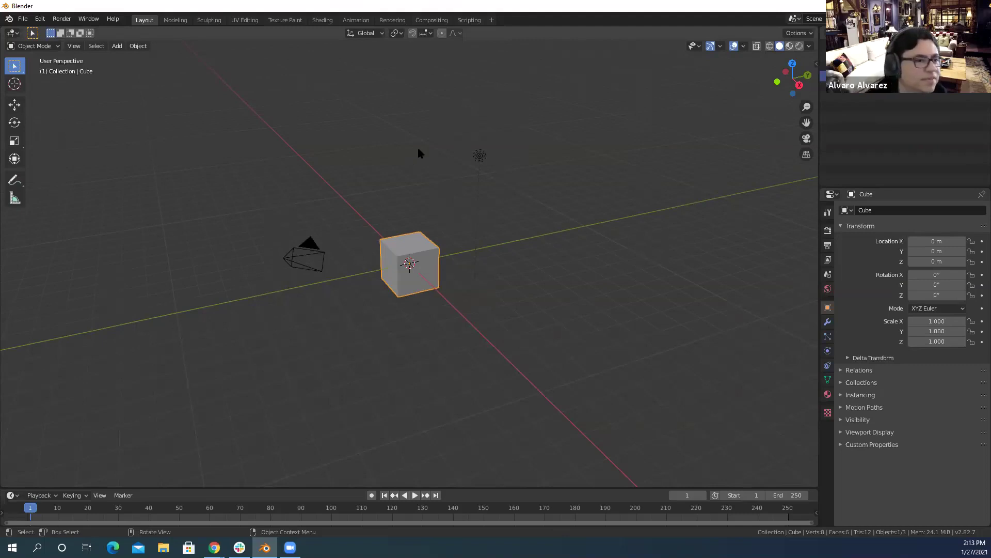
Try to install the add-on from "mecabricks advanced.zip" on the Desktop, and close the preferences
{"action": "left_click", "coordinate": [40, 20]}
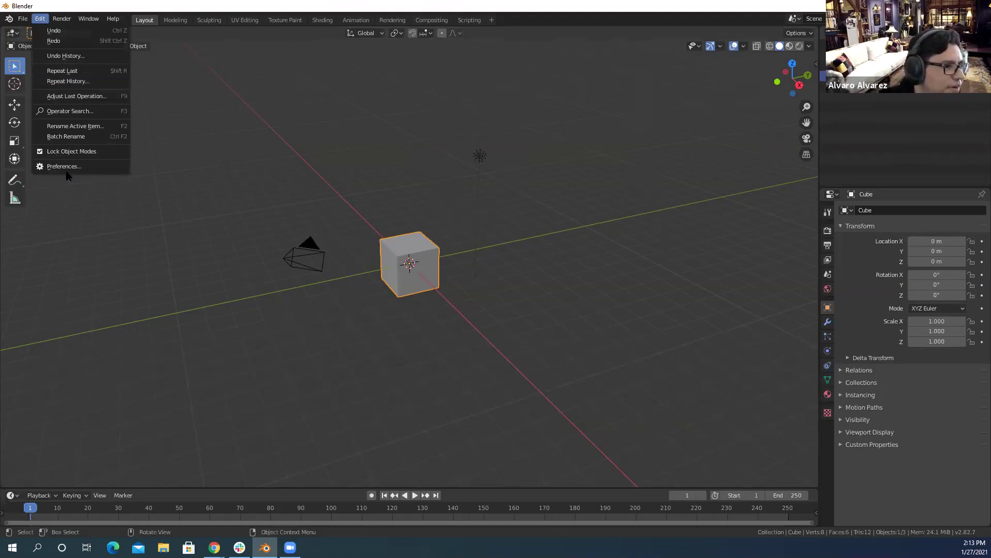
{"action": "left_click", "coordinate": [51, 125]}
{"action": "left_click", "coordinate": [37, 20]}
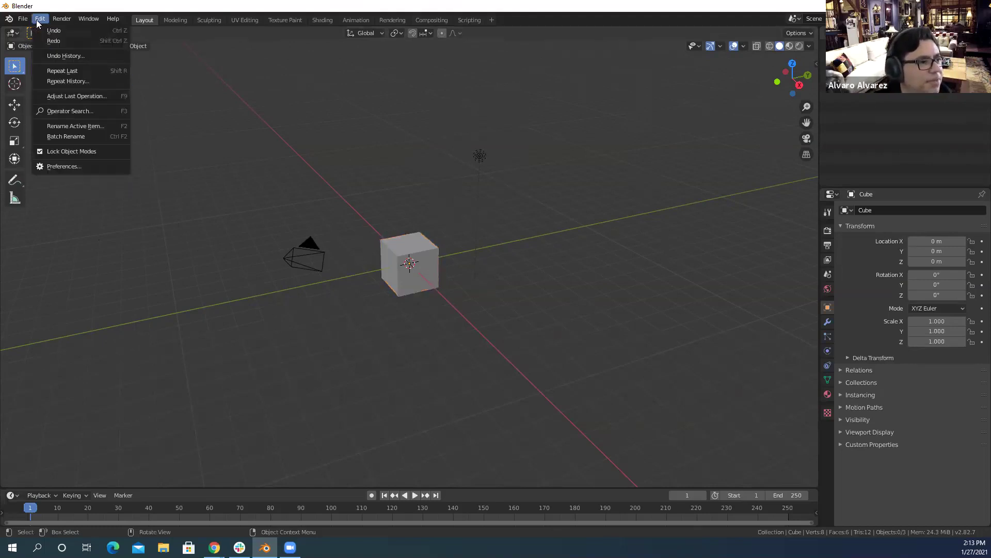
{"action": "left_click", "coordinate": [63, 167]}
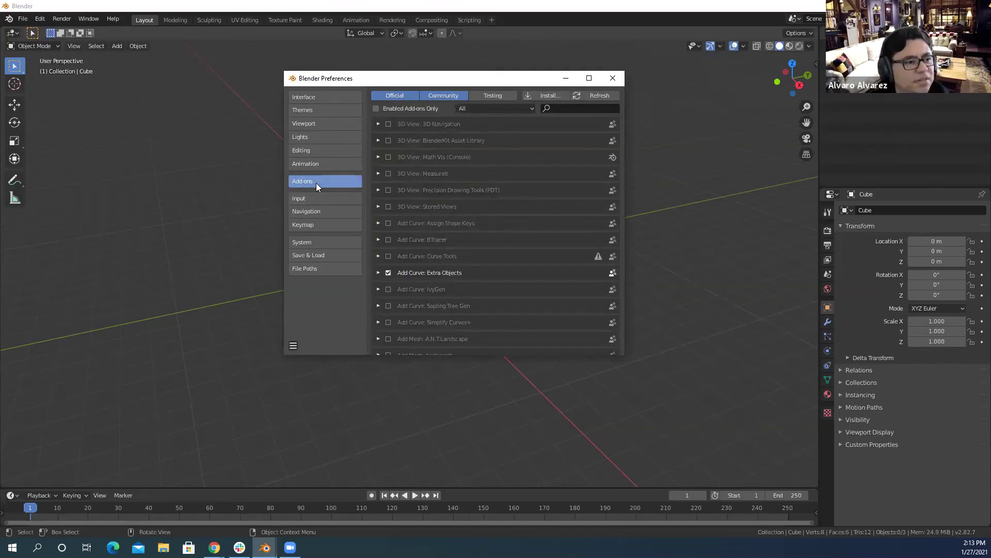
{"action": "left_click", "coordinate": [555, 95]}
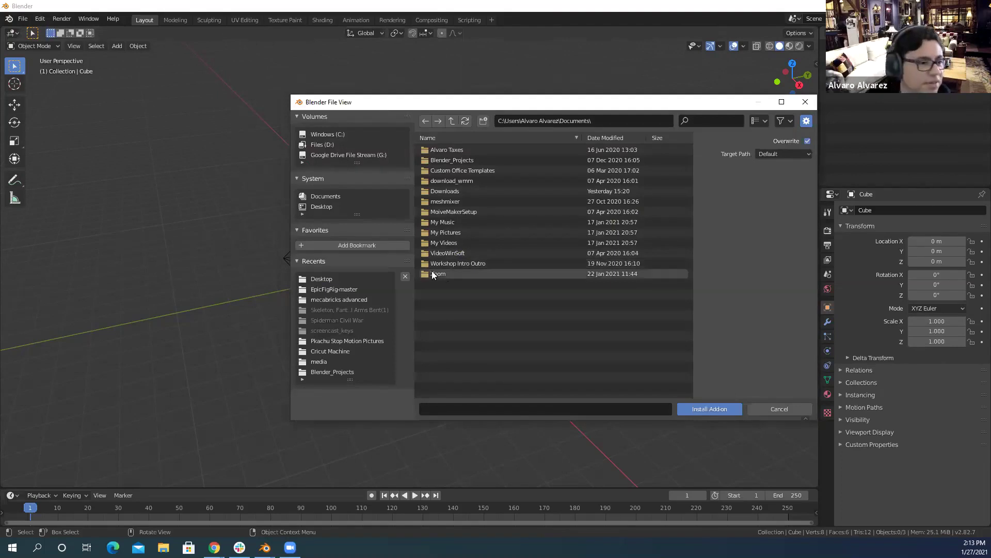
{"action": "left_click", "coordinate": [328, 208]}
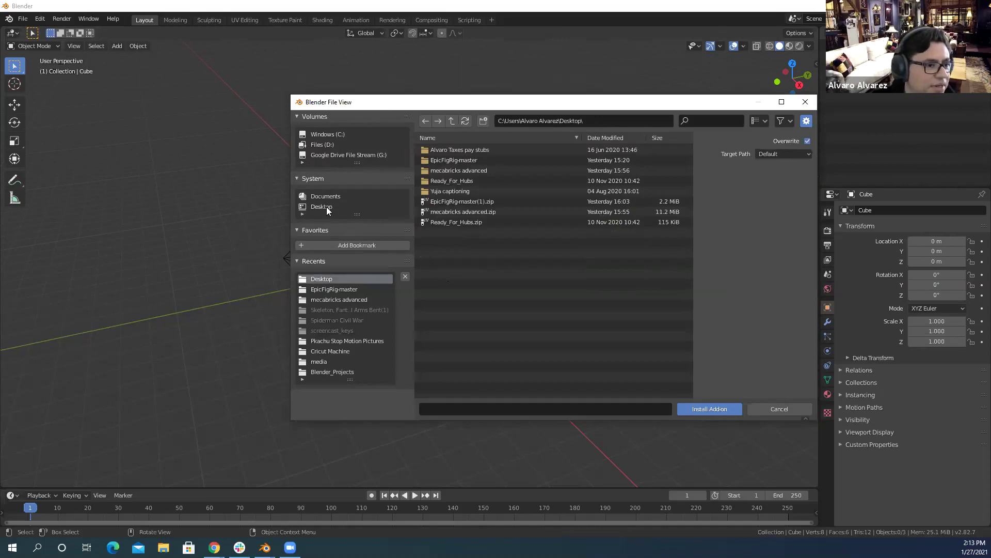
{"action": "left_click", "coordinate": [459, 202]}
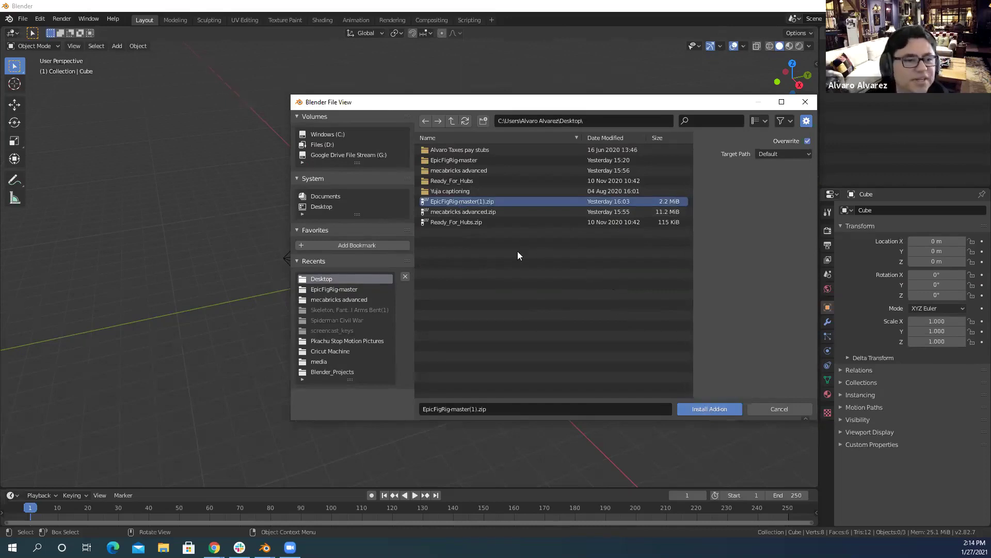
{"action": "left_click", "coordinate": [471, 213]}
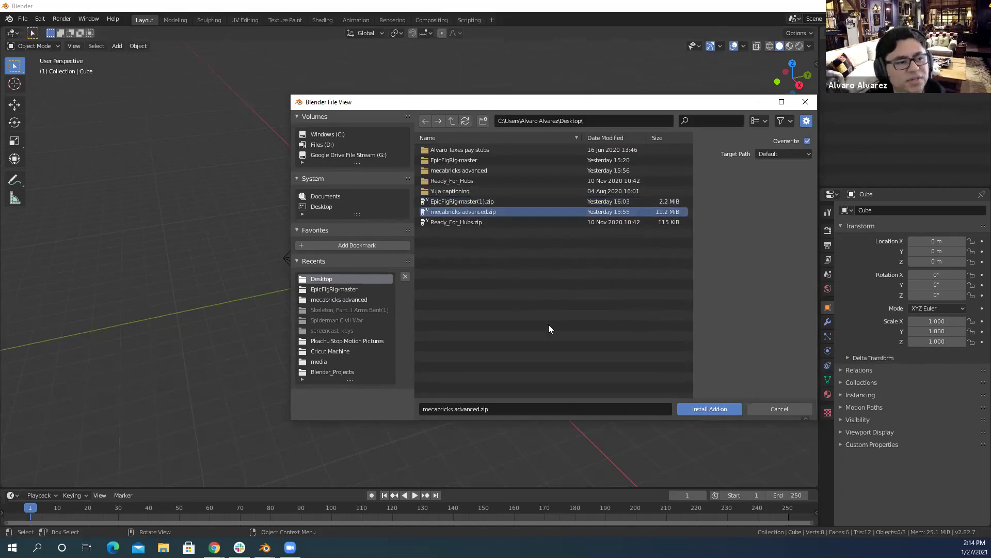
{"action": "left_click", "coordinate": [710, 408]}
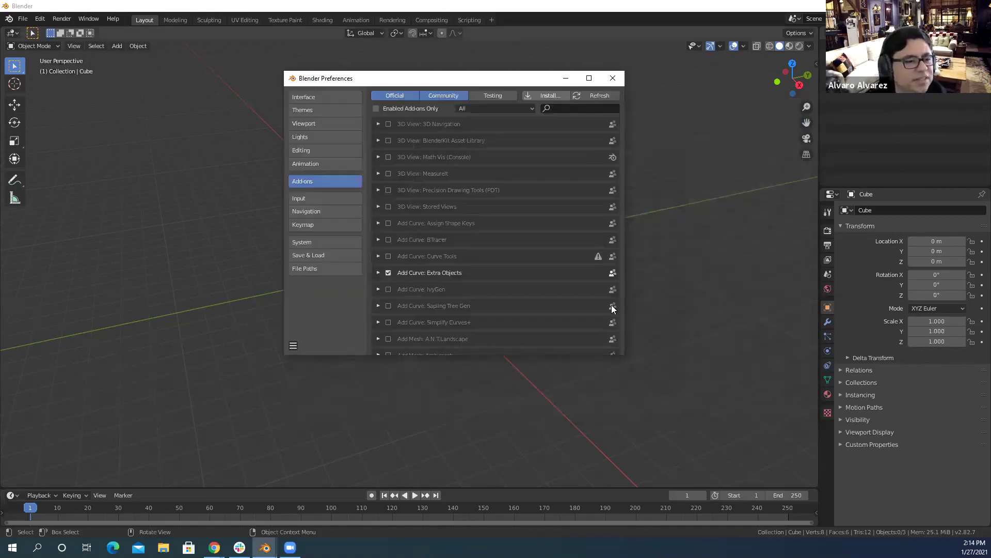
{"action": "left_click", "coordinate": [613, 79]}
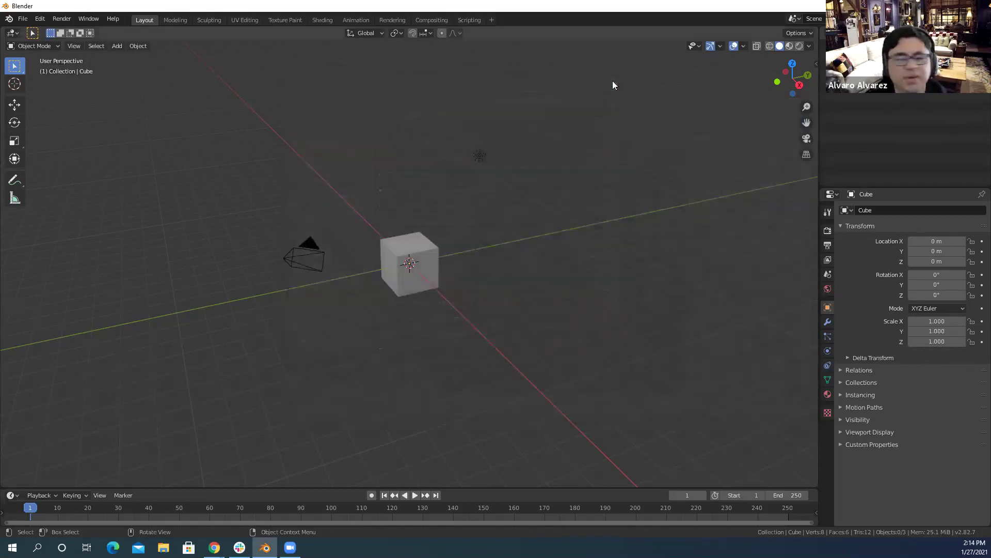
Browse the Desktop for the add-on ZIP files in the add-on installer, cancel without installing, and close the preferences
{"action": "left_click", "coordinate": [36, 22]}
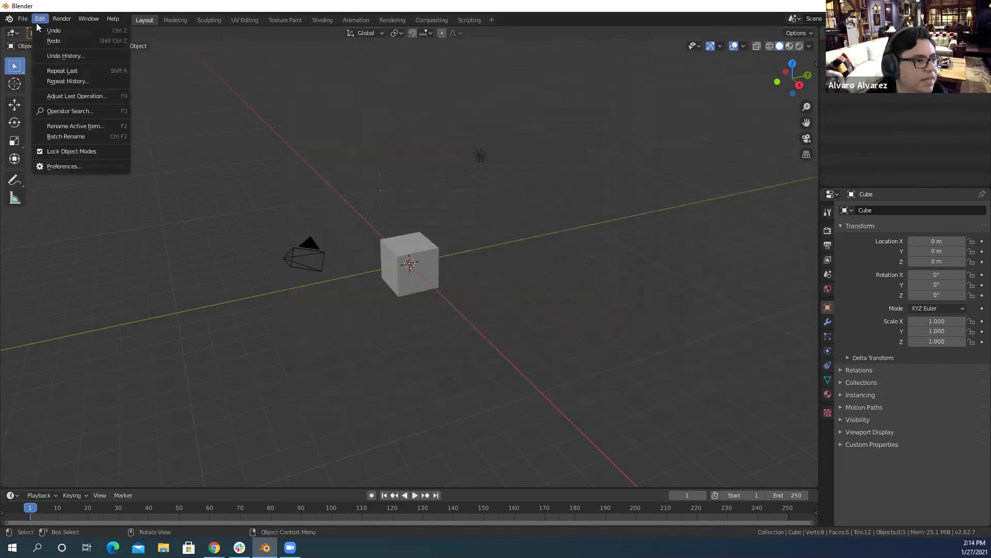
{"action": "left_click", "coordinate": [55, 167]}
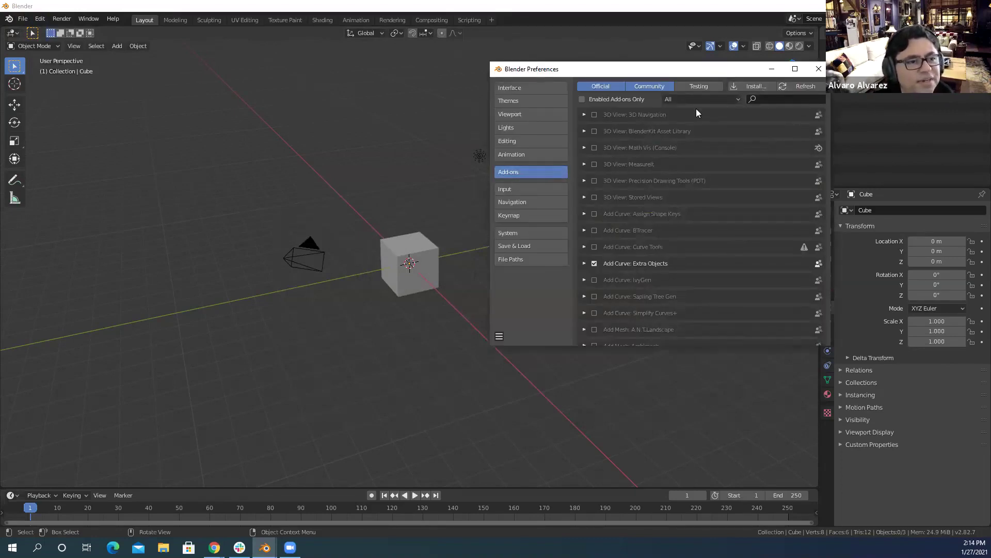
{"action": "left_click", "coordinate": [750, 87]}
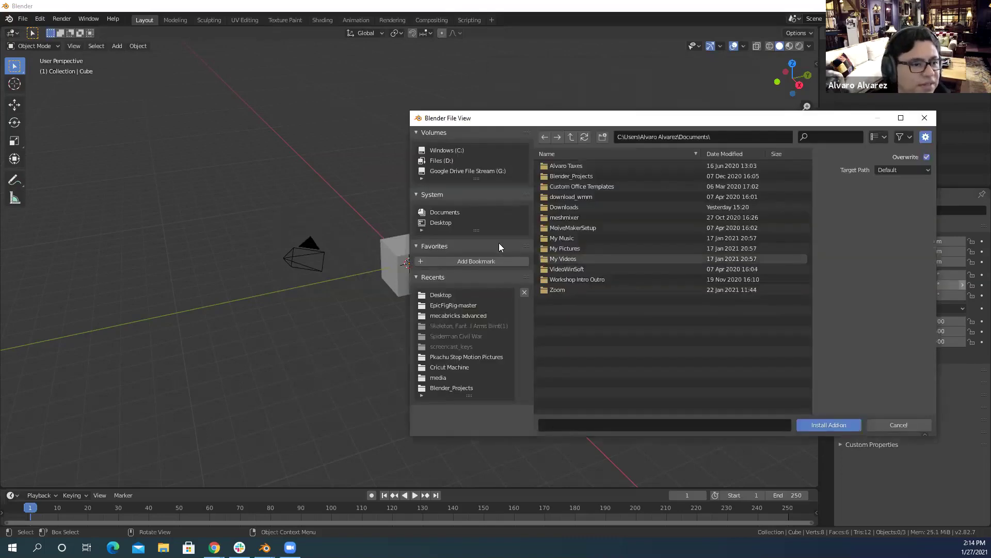
{"action": "left_click", "coordinate": [441, 222]}
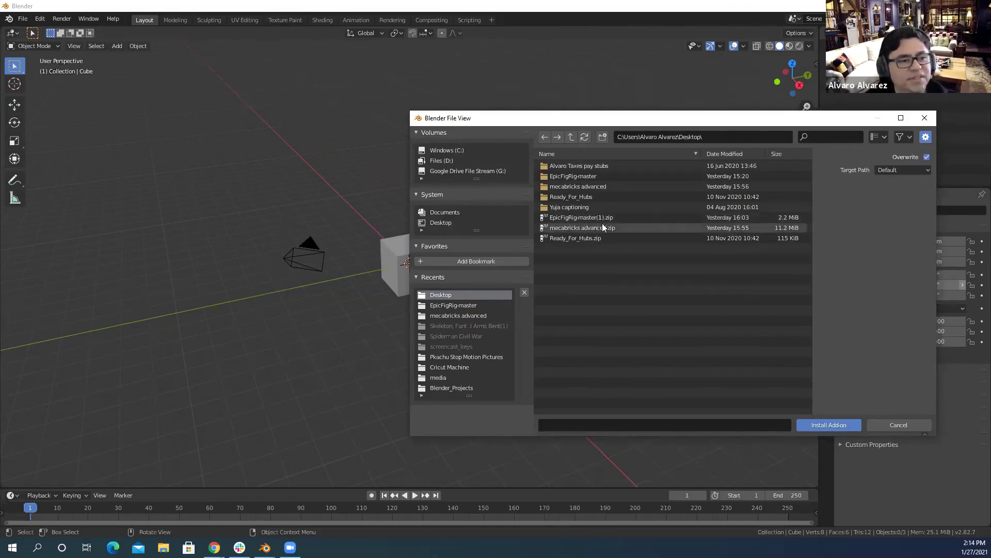
{"action": "left_click", "coordinate": [880, 424]}
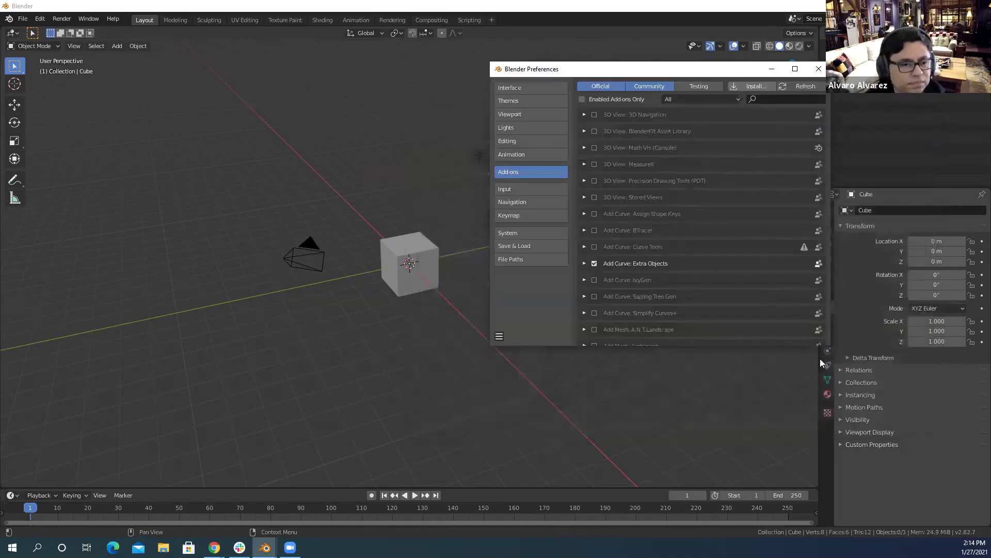
{"action": "left_click", "coordinate": [817, 67]}
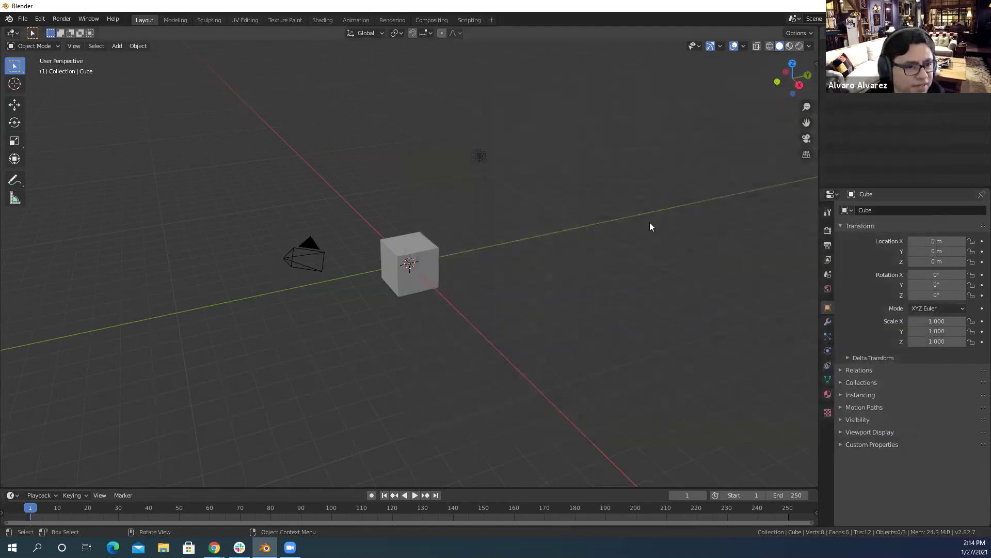
{"action": "left_click", "coordinate": [22, 20]}
{"action": "mouse_move", "coordinate": [67, 169]}
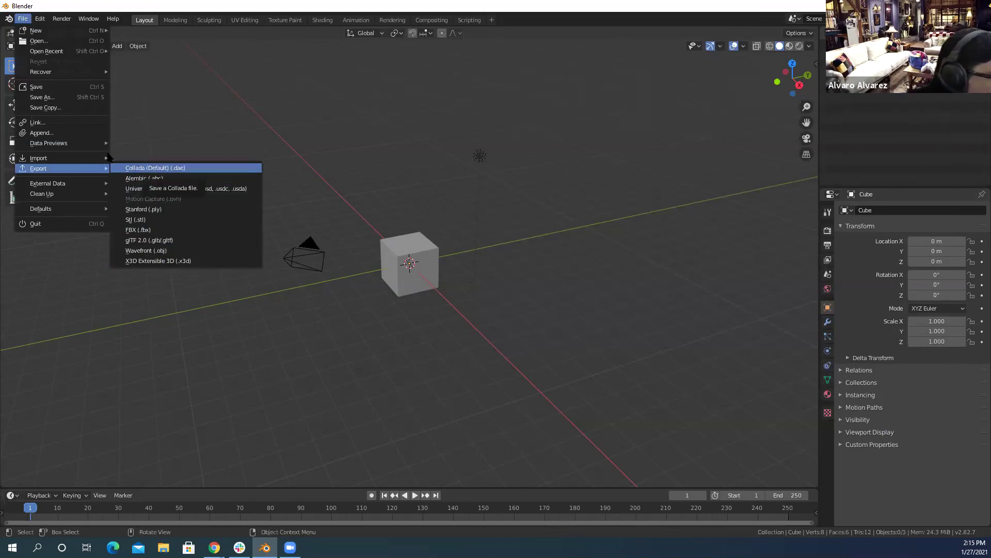
{"action": "mouse_move", "coordinate": [95, 159]}
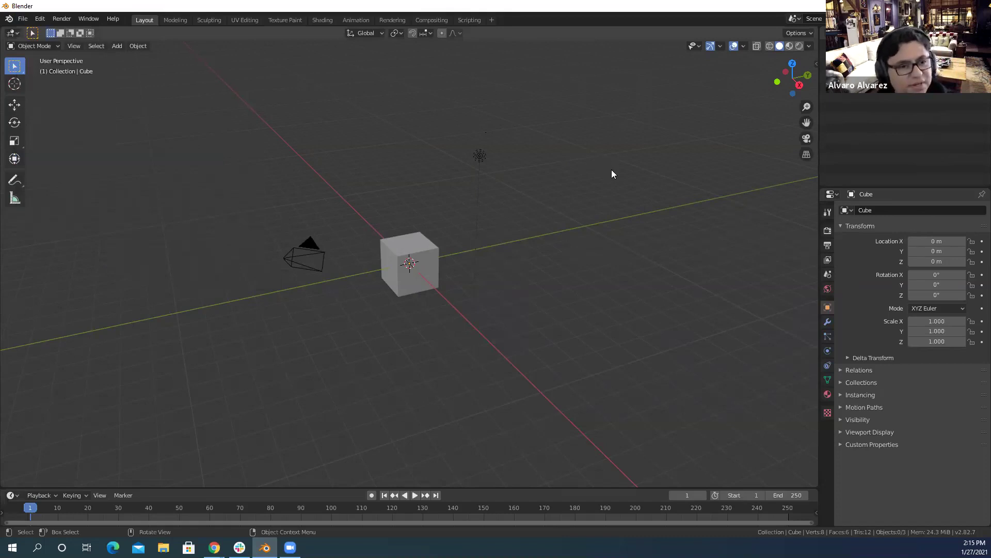
Show the EpicFigRig add-on's tools beside the 3D viewport
{"action": "key", "text": "n"}
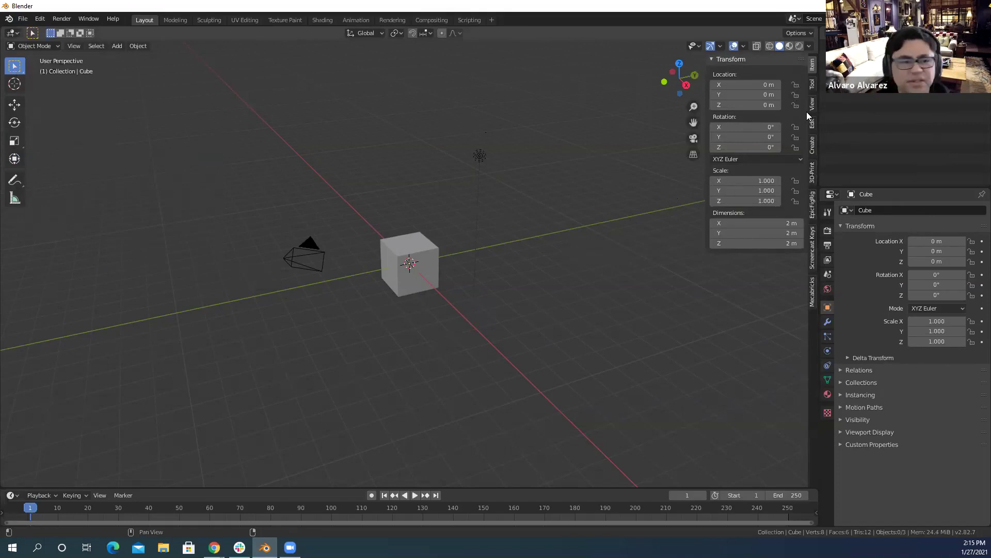
{"action": "left_click", "coordinate": [812, 205]}
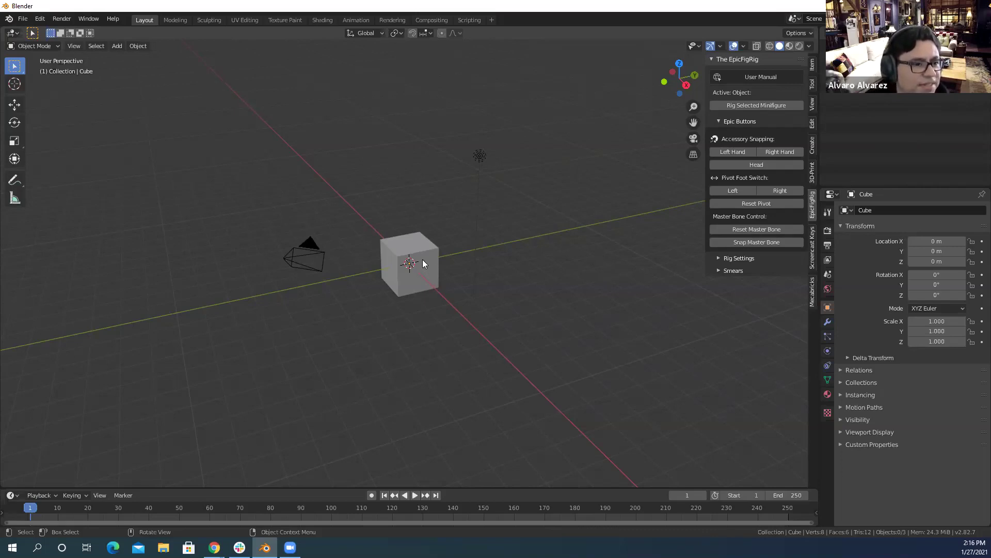
Zoom in and out on the default cube and orbit around it to view it from different angles
{"action": "scroll", "coordinate": [515, 211], "scroll_direction": "up", "scroll_amount": 5}
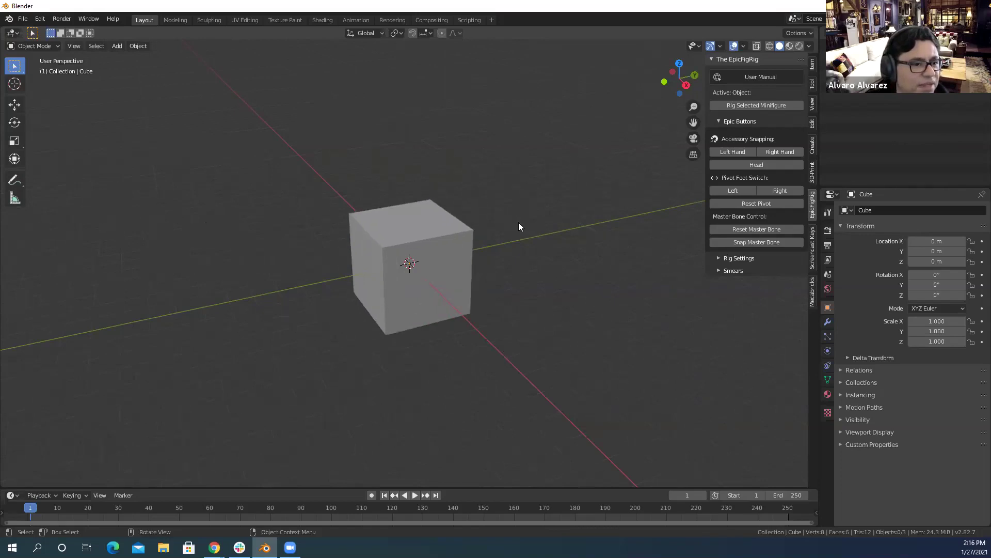
{"action": "scroll", "coordinate": [351, 197], "scroll_direction": "down", "scroll_amount": 4}
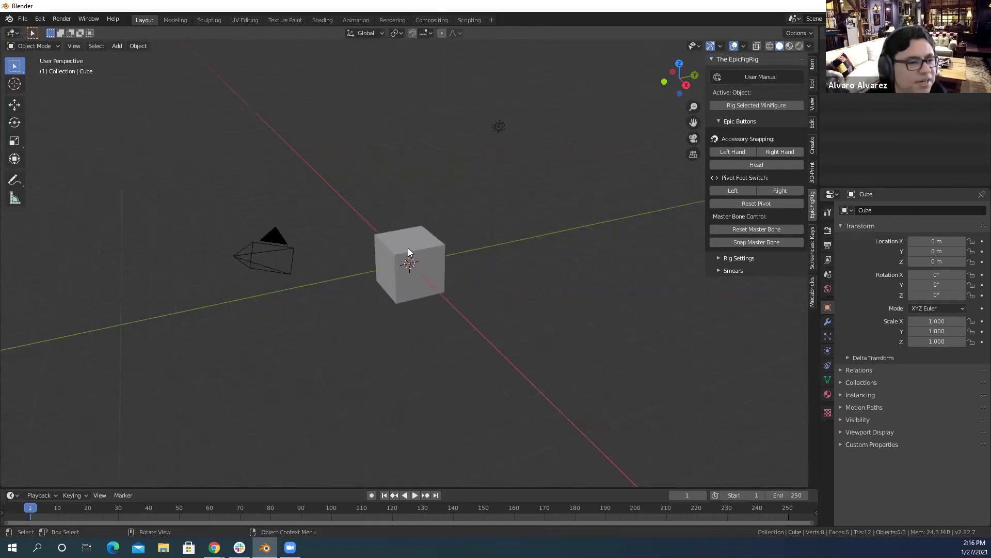
{"action": "scroll", "coordinate": [408, 251], "scroll_direction": "up", "scroll_amount": 2}
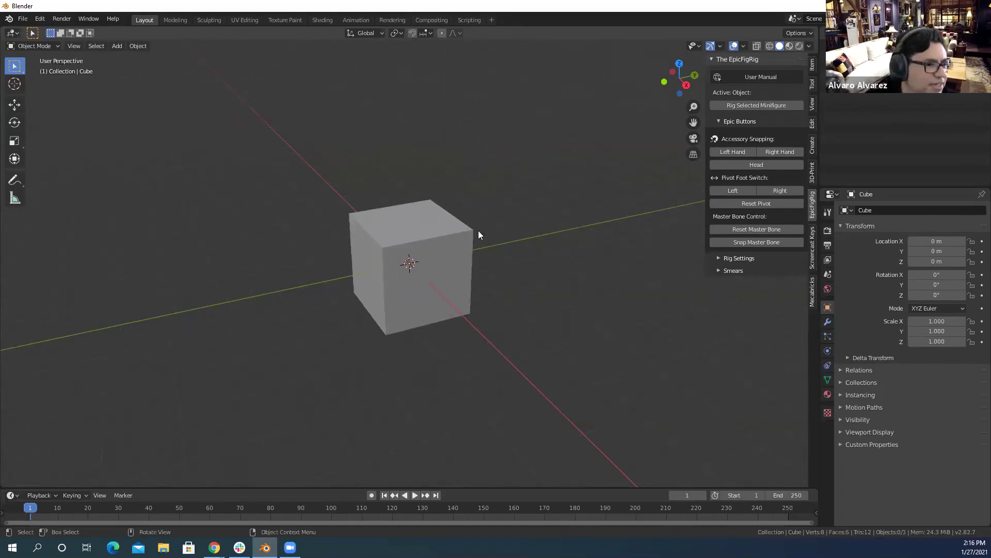
{"action": "middle_click_drag", "start_coordinate": [244, 165], "coordinate": [298, 206]}
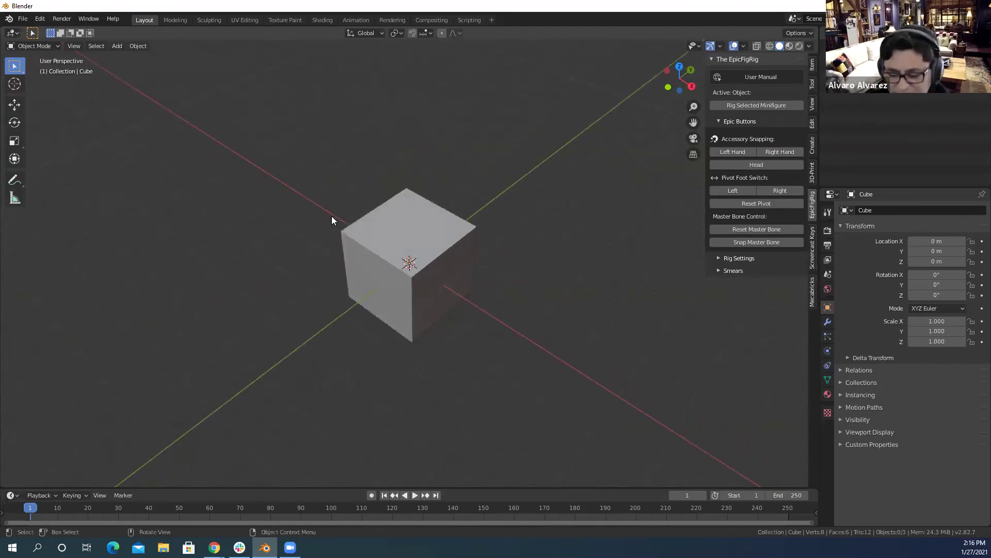
{"action": "scroll", "coordinate": [336, 219], "scroll_direction": "down", "scroll_amount": 2}
{"action": "scroll", "coordinate": [336, 220], "scroll_direction": "up", "scroll_amount": 2}
{"action": "scroll", "coordinate": [336, 220], "scroll_direction": "down", "scroll_amount": 3}
{"action": "scroll", "coordinate": [335, 222], "scroll_direction": "up", "scroll_amount": 3}
{"action": "scroll", "coordinate": [336, 222], "scroll_direction": "down", "scroll_amount": 3}
{"action": "scroll", "coordinate": [335, 222], "scroll_direction": "up", "scroll_amount": 4}
{"action": "scroll", "coordinate": [335, 223], "scroll_direction": "down", "scroll_amount": 3}
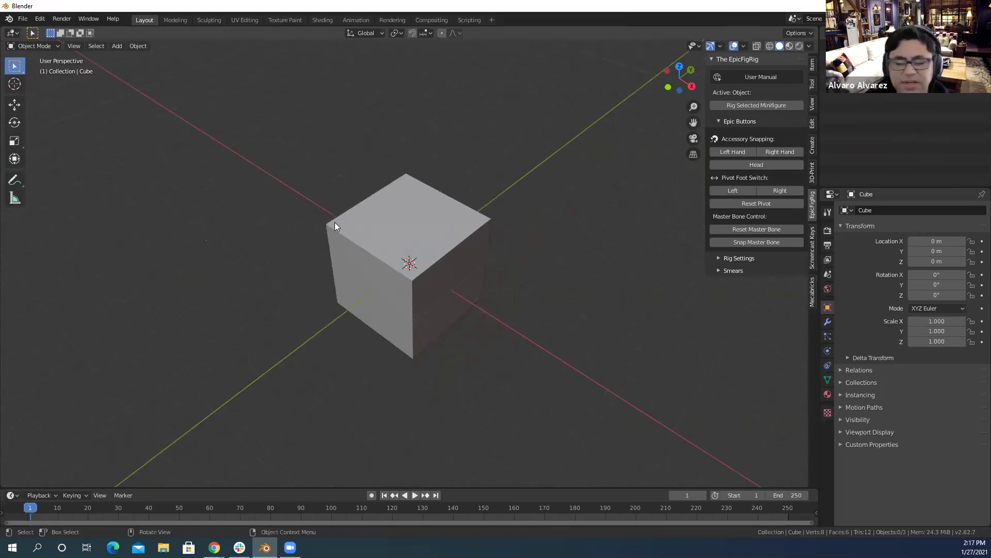
{"action": "scroll", "coordinate": [334, 198], "scroll_direction": "up", "scroll_amount": 2}
{"action": "scroll", "coordinate": [385, 192], "scroll_direction": "down", "scroll_amount": 1}
{"action": "scroll", "coordinate": [384, 192], "scroll_direction": "up", "scroll_amount": 1}
{"action": "middle_click_drag", "start_coordinate": [413, 189], "coordinate": [397, 156]}
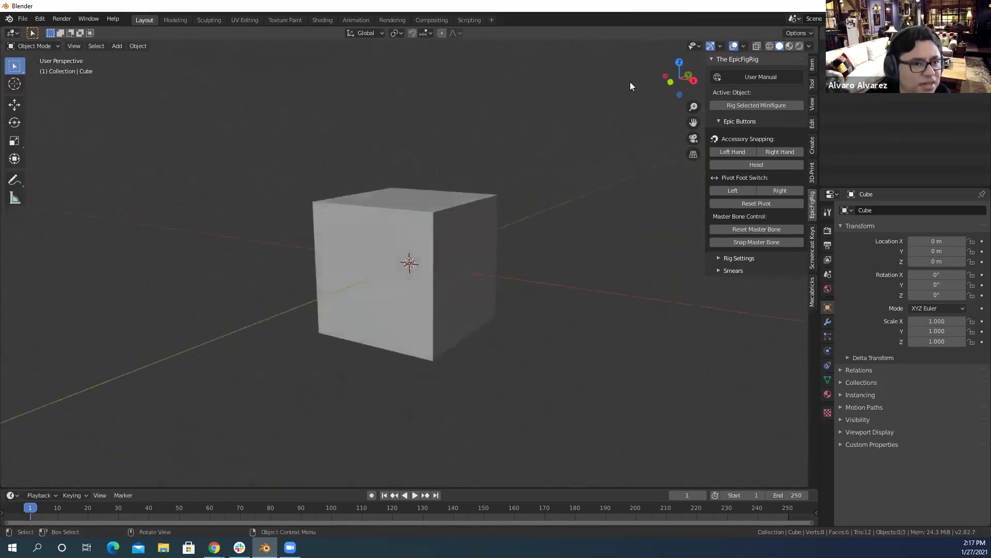
View the cube in the back and right orthographic views, and orbit back to a perspective view
{"action": "left_click", "coordinate": [693, 80]}
{"action": "left_click", "coordinate": [692, 79]}
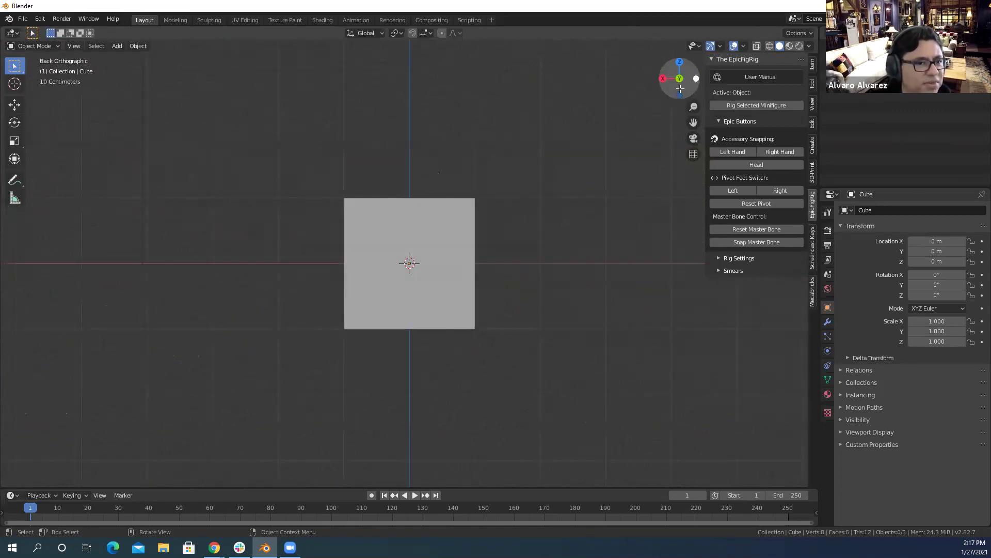
{"action": "left_click", "coordinate": [668, 79]}
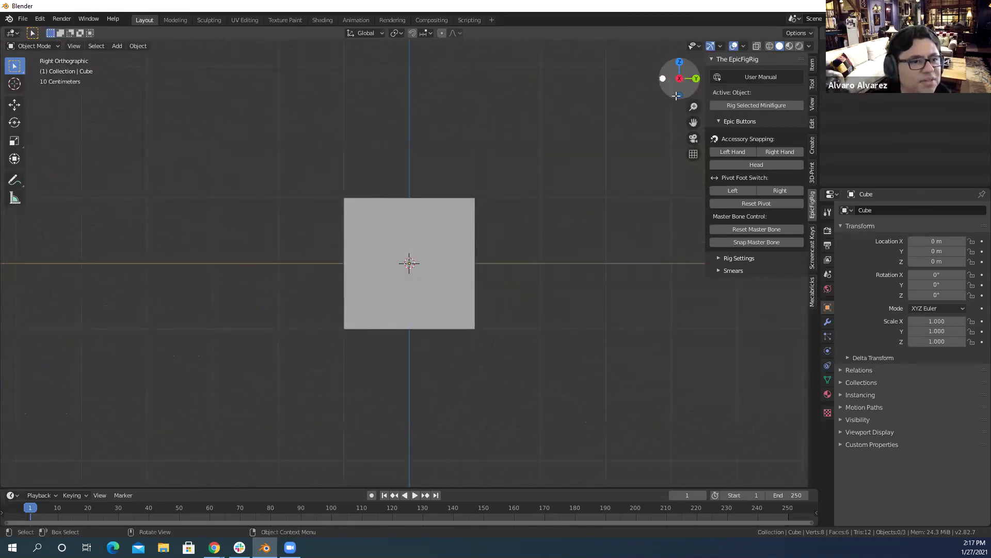
{"action": "middle_click_drag", "start_coordinate": [550, 129], "coordinate": [535, 277]}
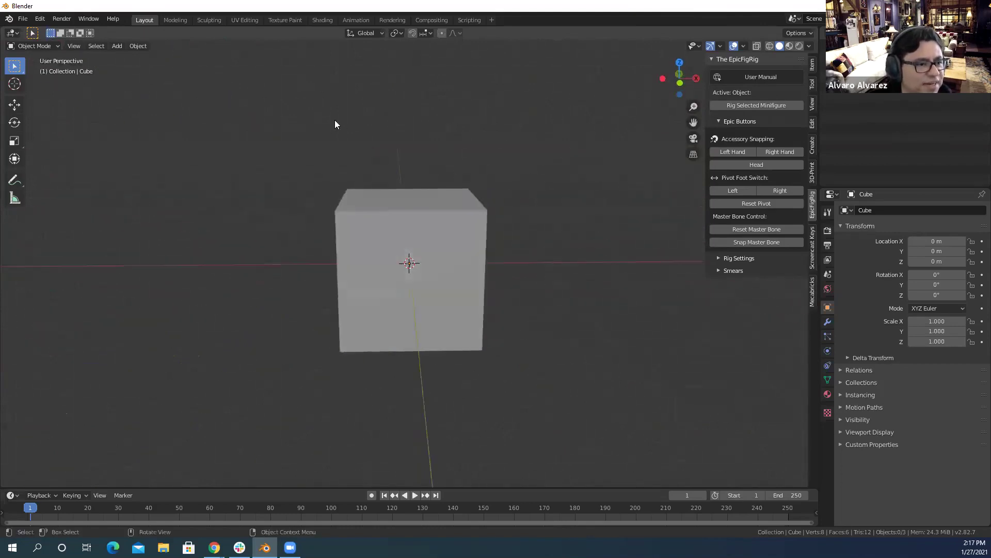
{"action": "mouse_move", "coordinate": [303, 132]}
{"action": "middle_mouse_down"}
{"action": "mouse_move", "coordinate": [301, 207]}
{"action": "mouse_move", "coordinate": [323, 66]}
{"action": "mouse_move", "coordinate": [298, 149]}
{"action": "mouse_move", "coordinate": [300, 122]}
{"action": "middle_mouse_up"}
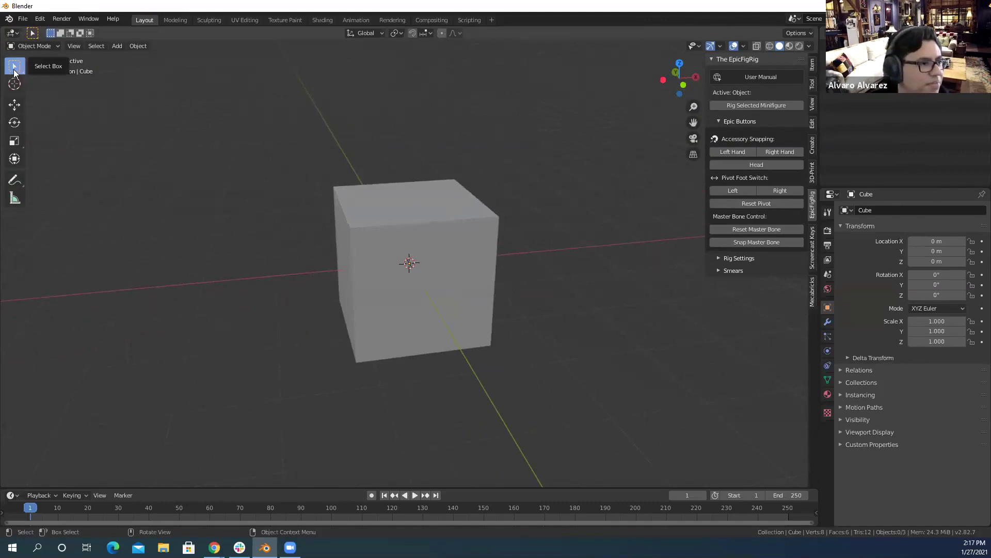
Switch to the Move and Scale tools in turn, and return to the Select Box tool
{"action": "left_click", "coordinate": [15, 106]}
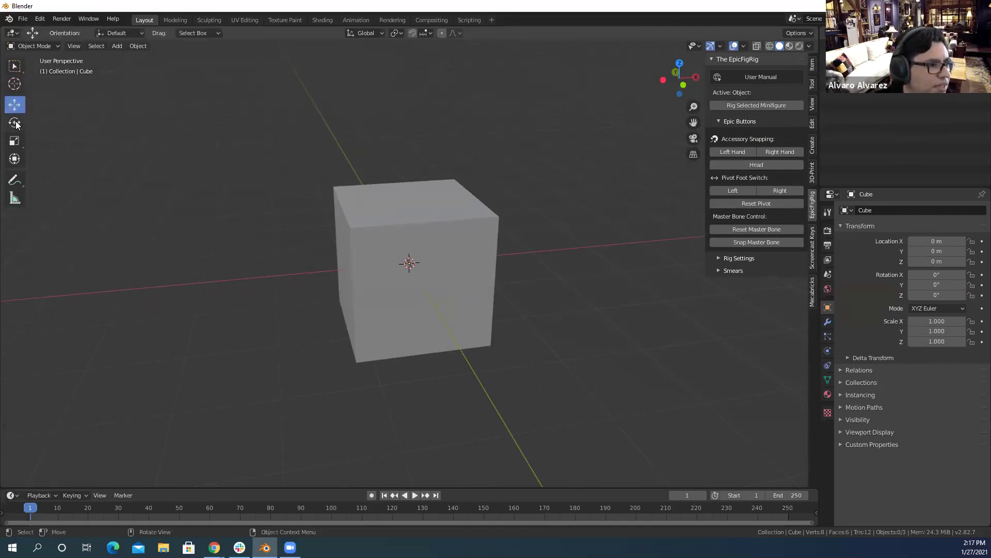
{"action": "left_click", "coordinate": [15, 149]}
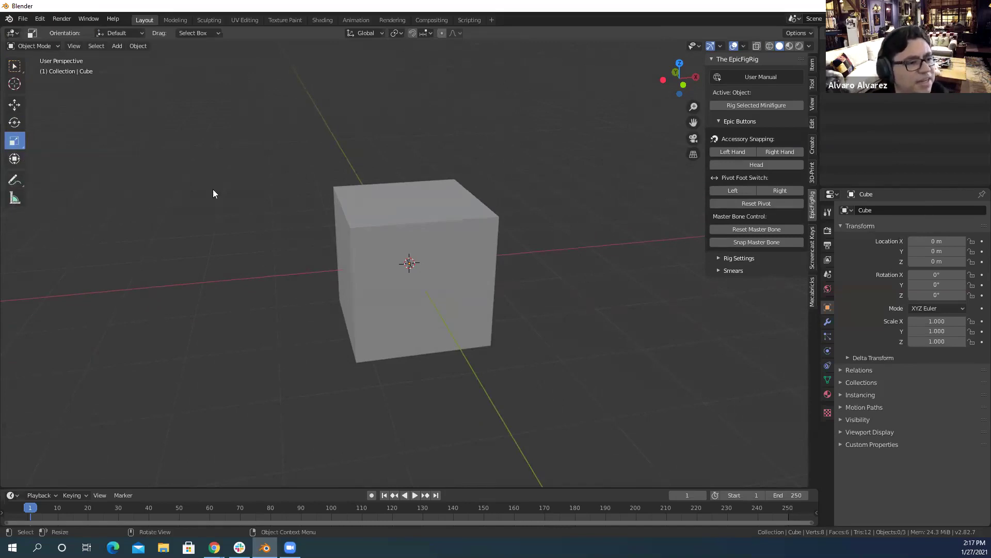
{"action": "left_click", "coordinate": [20, 67]}
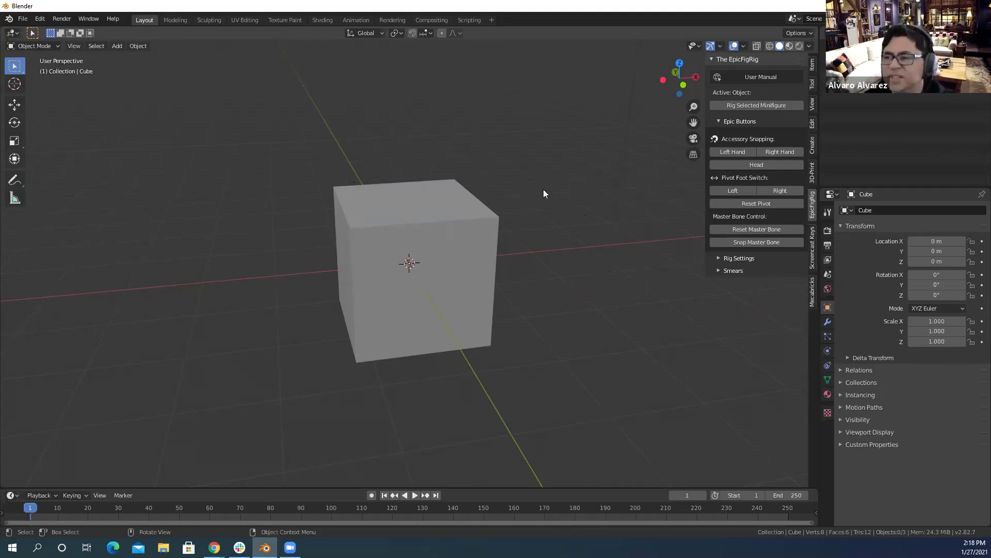
Delete the default cube from the scene
{"action": "scroll", "coordinate": [445, 157], "scroll_direction": "down", "scroll_amount": 2}
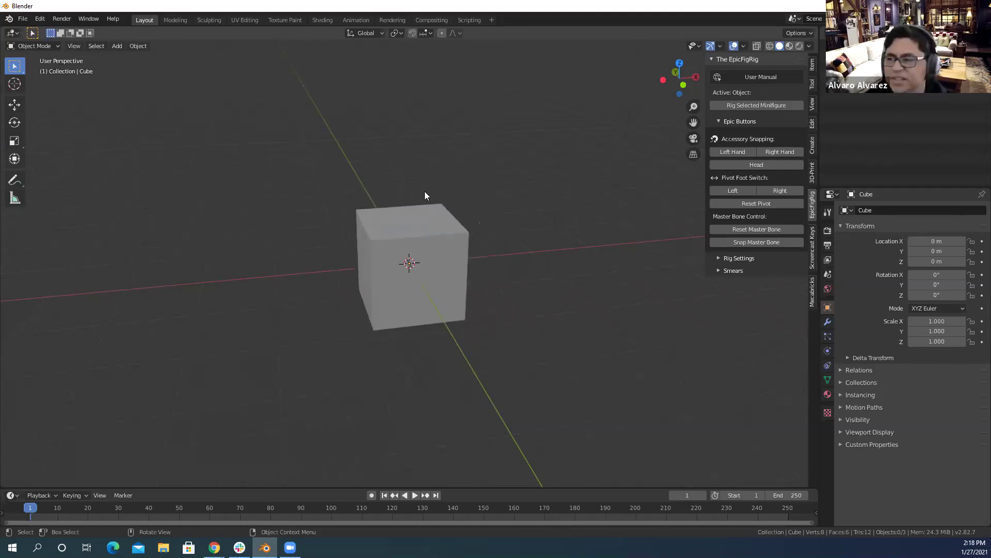
{"action": "scroll", "coordinate": [354, 219], "scroll_direction": "up", "scroll_amount": 2}
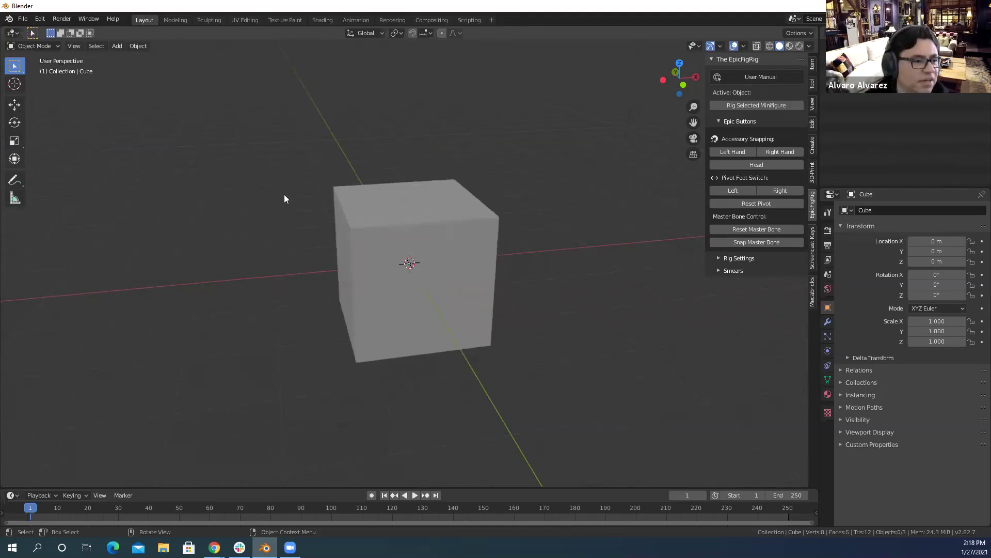
{"action": "scroll", "coordinate": [285, 199], "scroll_direction": "down", "scroll_amount": 1}
{"action": "left_click", "coordinate": [404, 238]}
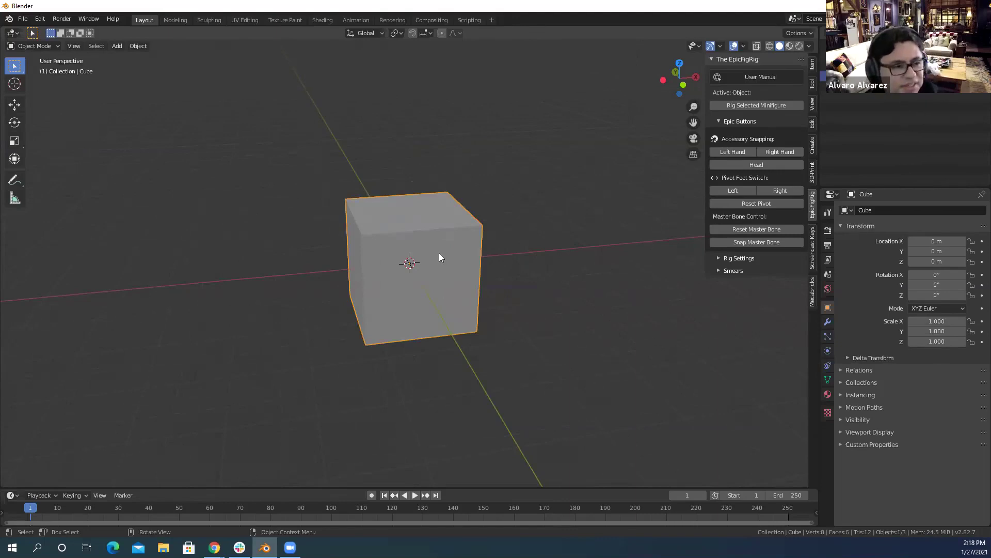
{"action": "key", "text": "Delete"}
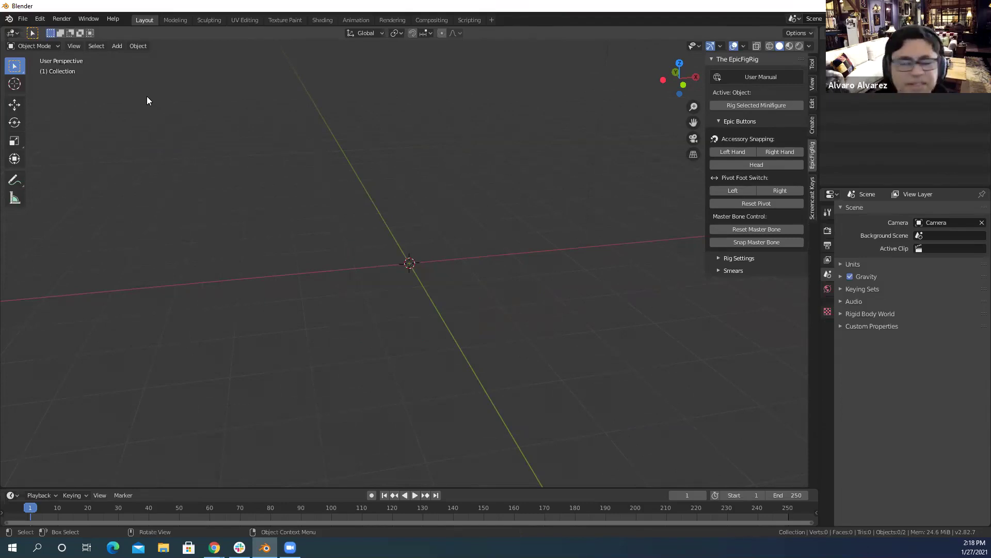
Import the Mecabricks model "Spiderman.zmbx" from the Desktop with Logo on studs enabled, and inspect the minifigure from several sides
{"action": "left_click", "coordinate": [25, 20]}
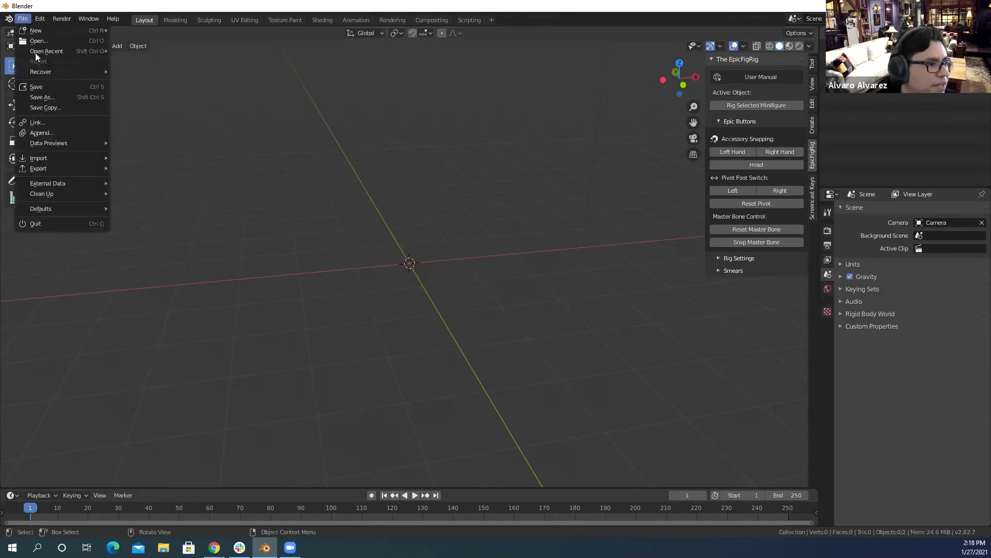
{"action": "mouse_move", "coordinate": [72, 155]}
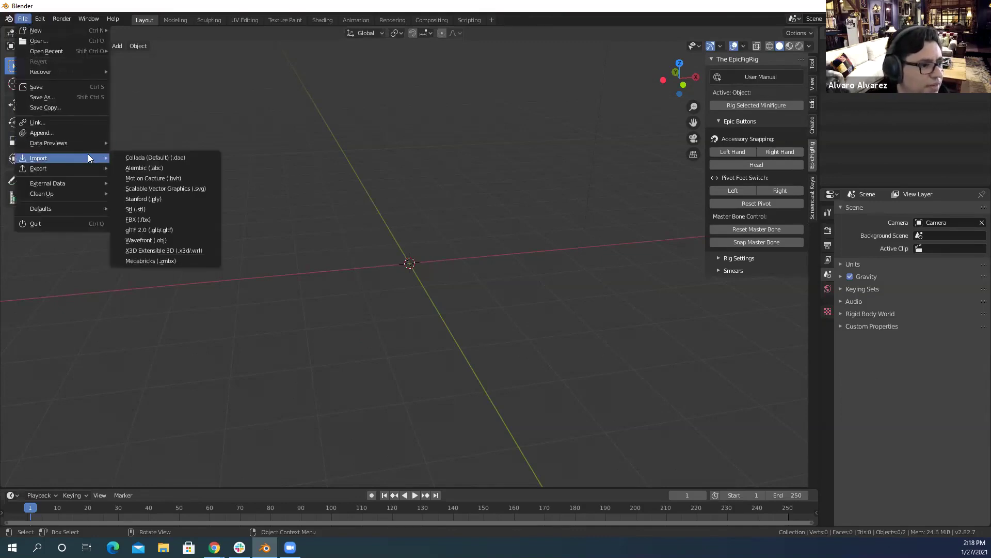
{"action": "left_click", "coordinate": [160, 260]}
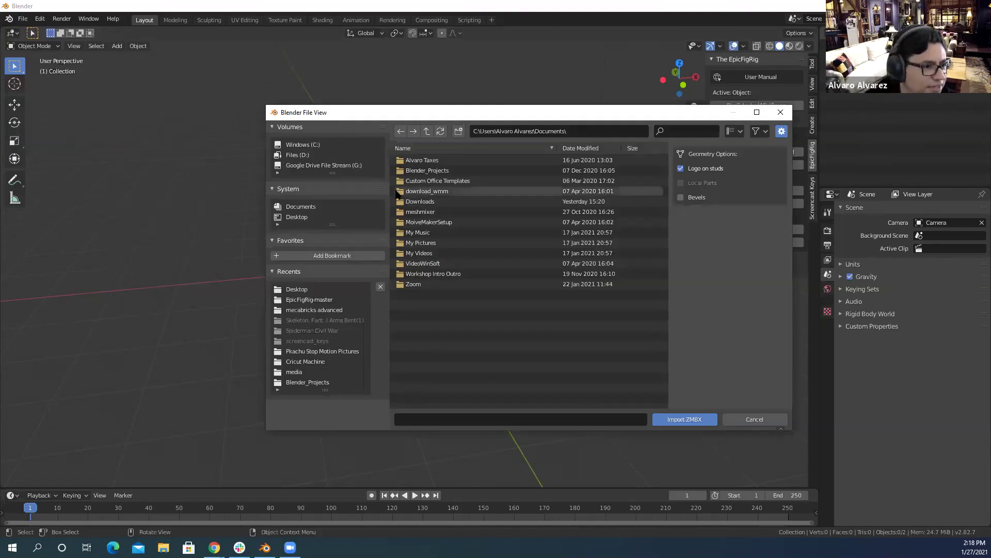
{"action": "left_click", "coordinate": [297, 217]}
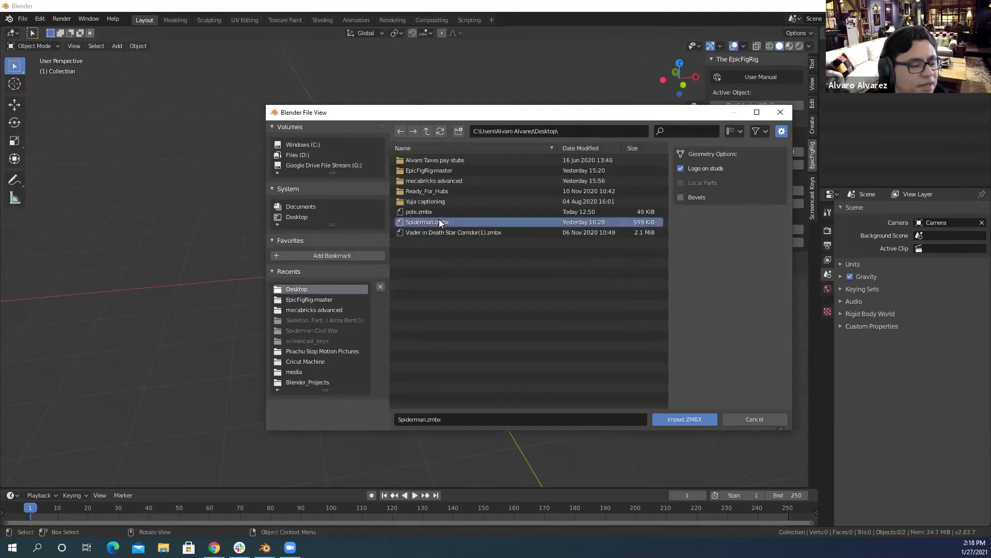
{"action": "left_click", "coordinate": [689, 418]}
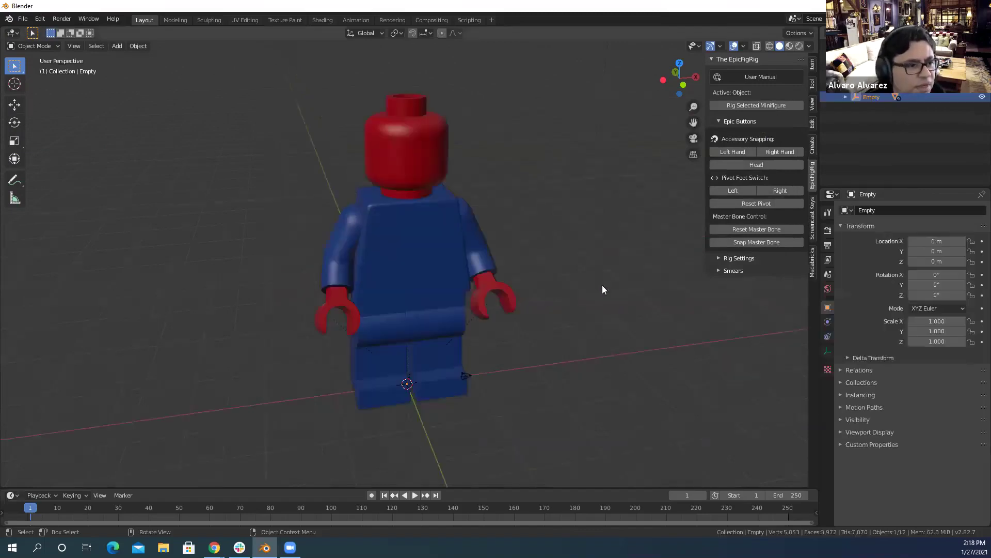
{"action": "middle_click_drag", "start_coordinate": [588, 277], "coordinate": [548, 262]}
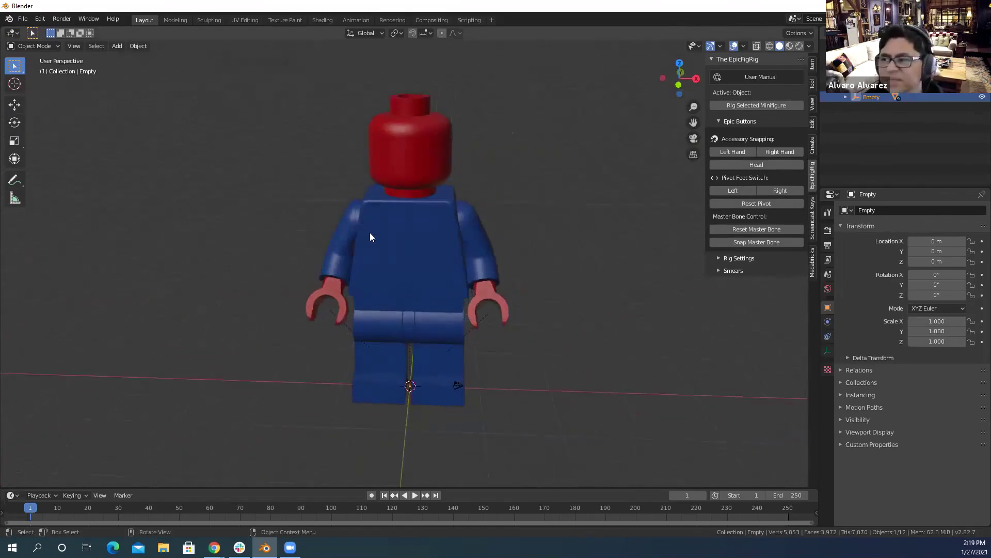
{"action": "middle_click_drag", "start_coordinate": [317, 195], "coordinate": [391, 209]}
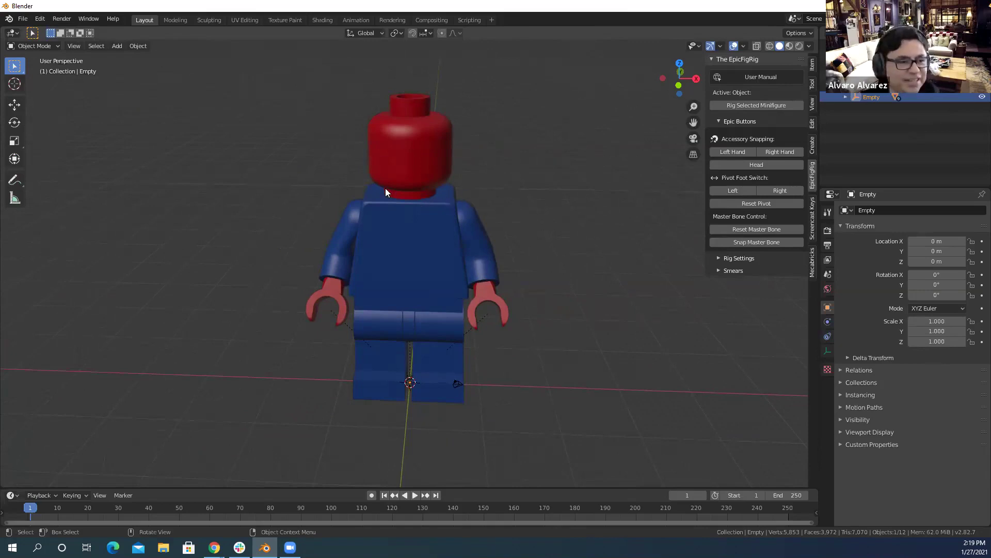
{"action": "middle_click_drag", "start_coordinate": [228, 167], "coordinate": [578, 175]}
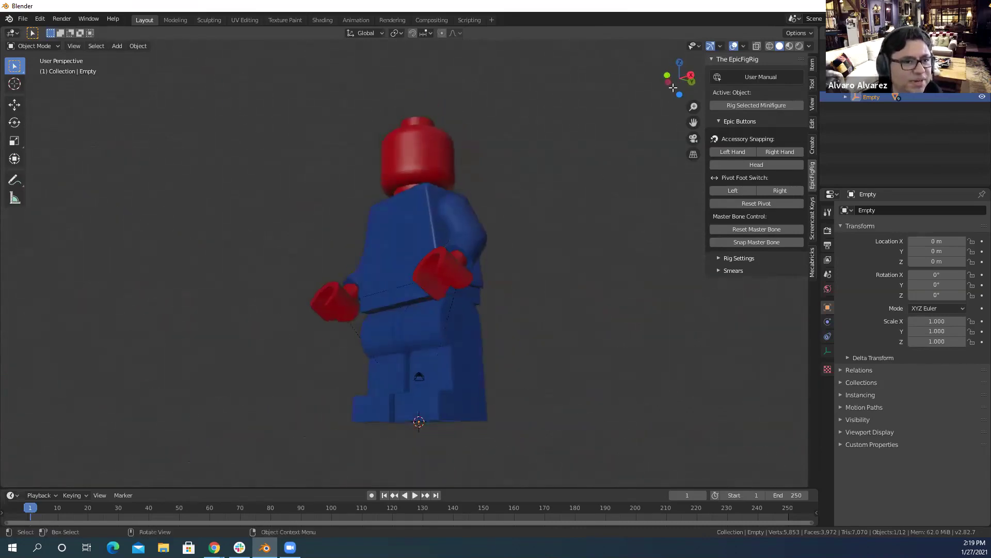
Try to rig the minifigure with EpicFigRig, with its legs, hips, torso, arms, hands and head selected together with the Empty
{"action": "key", "text": "KP_5"}
{"action": "left_click", "coordinate": [678, 61]}
{"action": "left_click", "coordinate": [692, 78]}
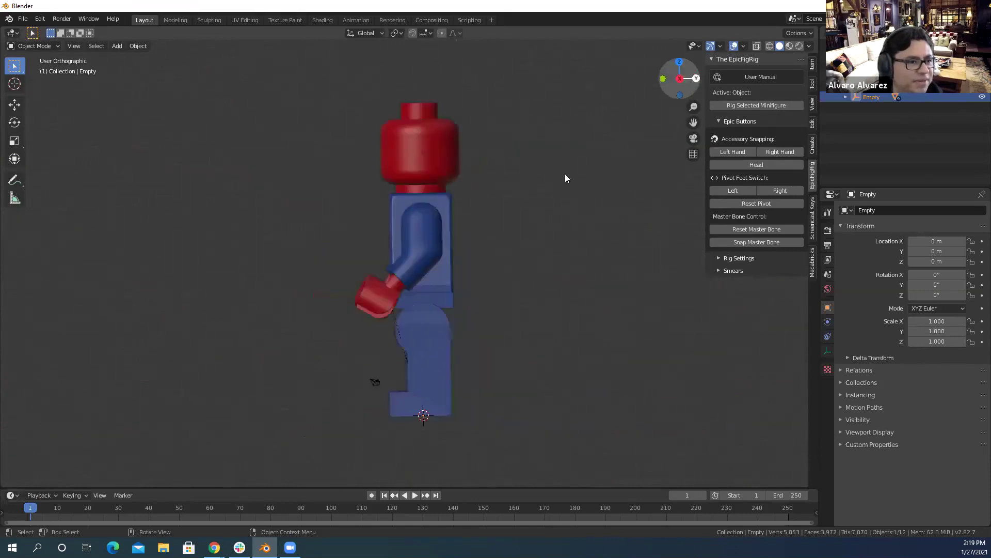
{"action": "middle_click_drag", "start_coordinate": [562, 180], "coordinate": [605, 178]}
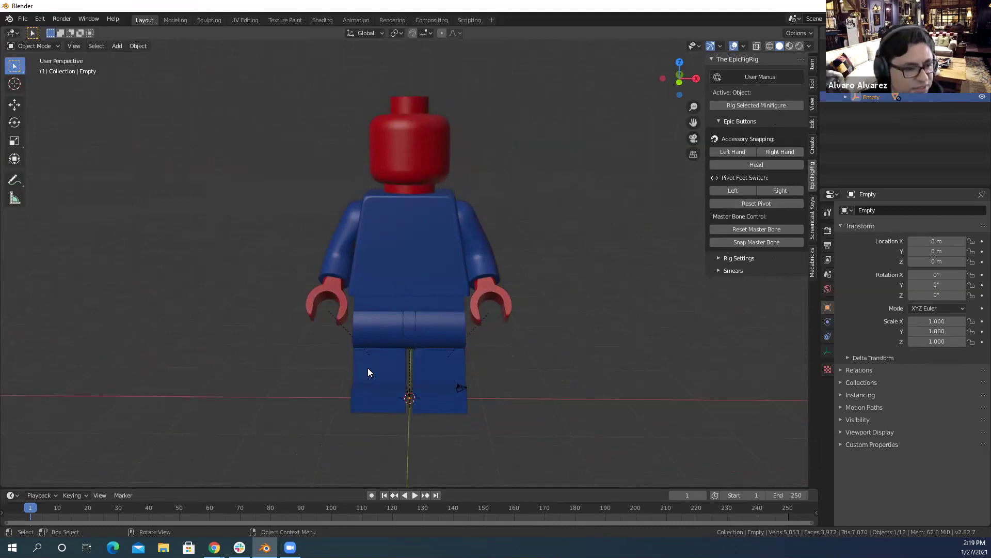
{"action": "left_click", "coordinate": [378, 333], "text": "shift"}
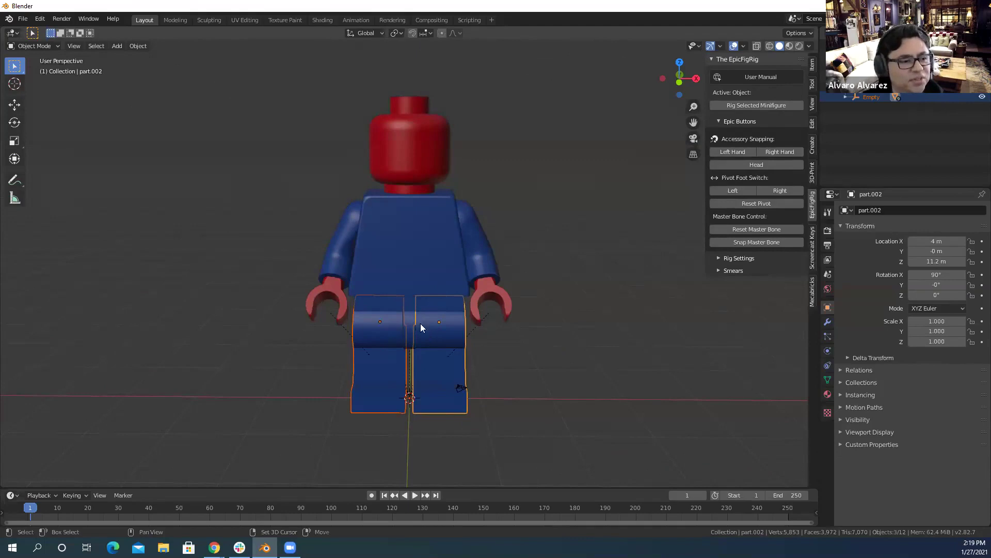
{"action": "left_click", "coordinate": [410, 316], "text": "shift"}
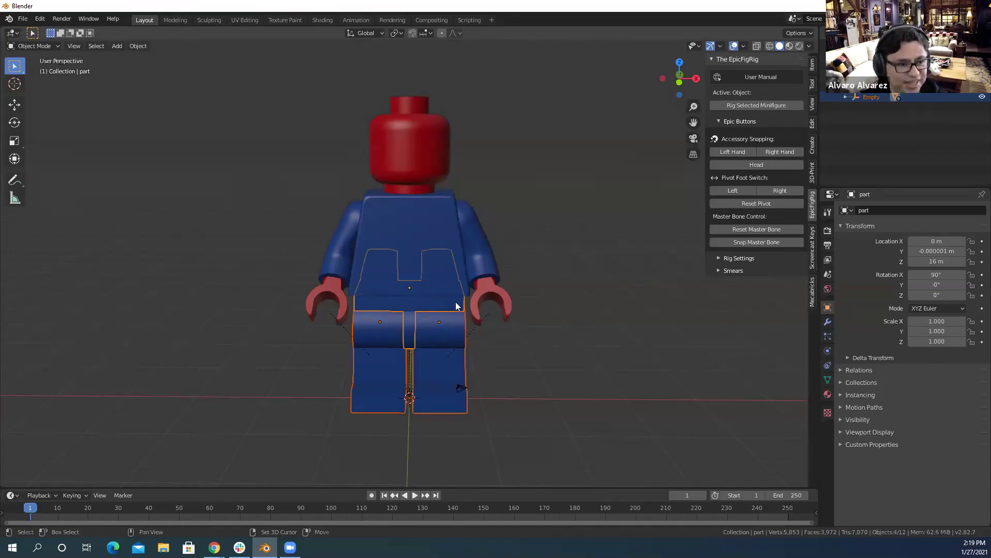
{"action": "left_click", "coordinate": [478, 269], "text": "shift"}
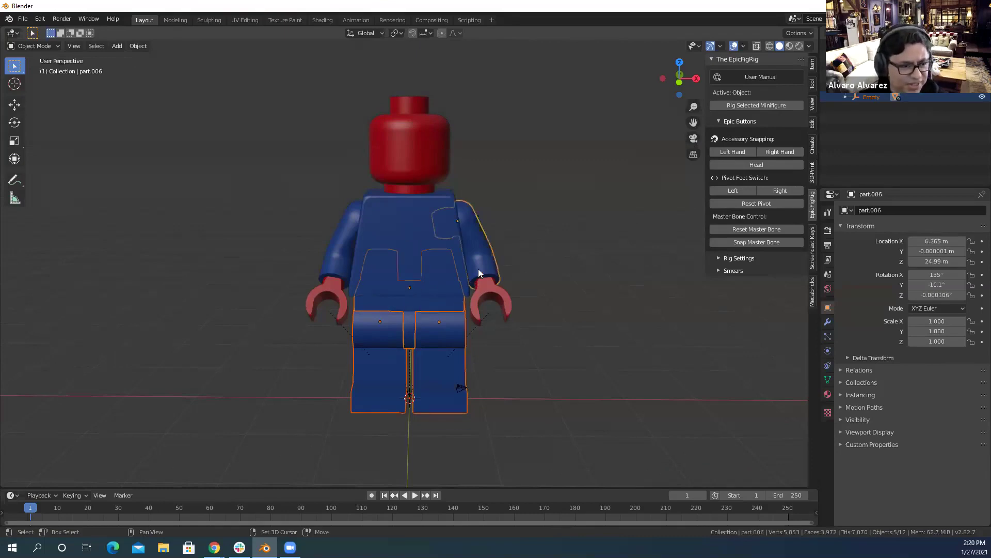
{"action": "left_click", "coordinate": [344, 255], "text": "shift"}
{"action": "left_click", "coordinate": [344, 301], "text": "shift"}
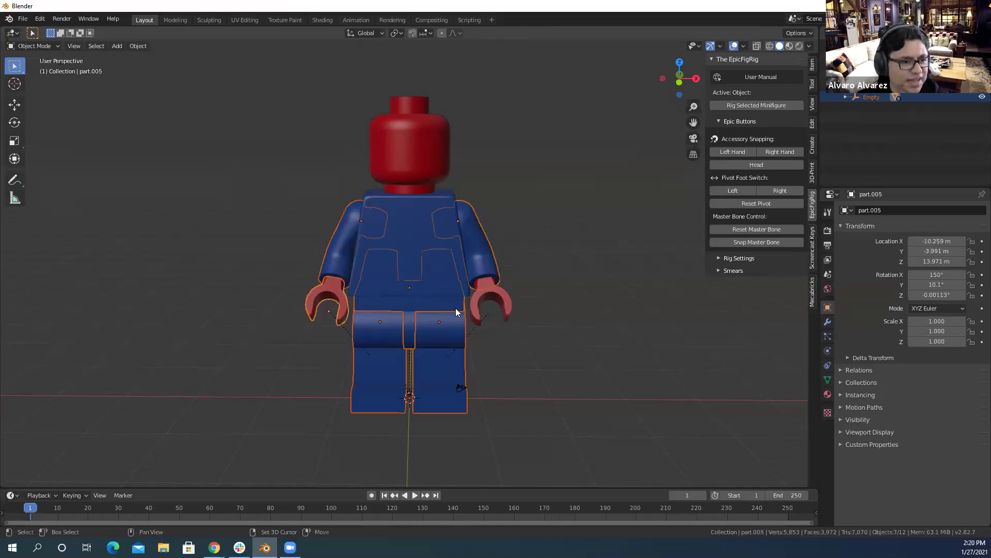
{"action": "left_click", "coordinate": [475, 304], "text": "shift"}
{"action": "left_click", "coordinate": [406, 141], "text": "shift"}
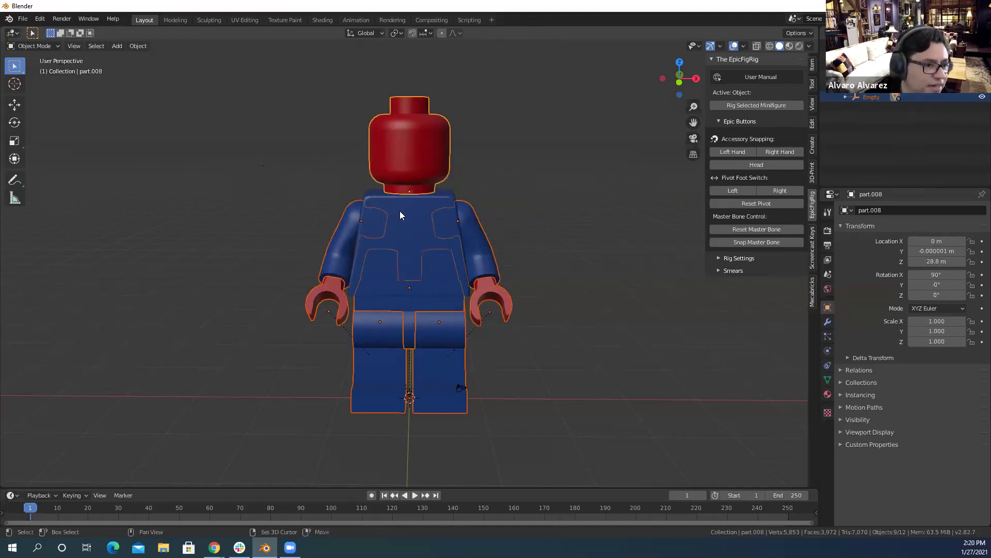
{"action": "left_click", "coordinate": [412, 216], "text": "shift"}
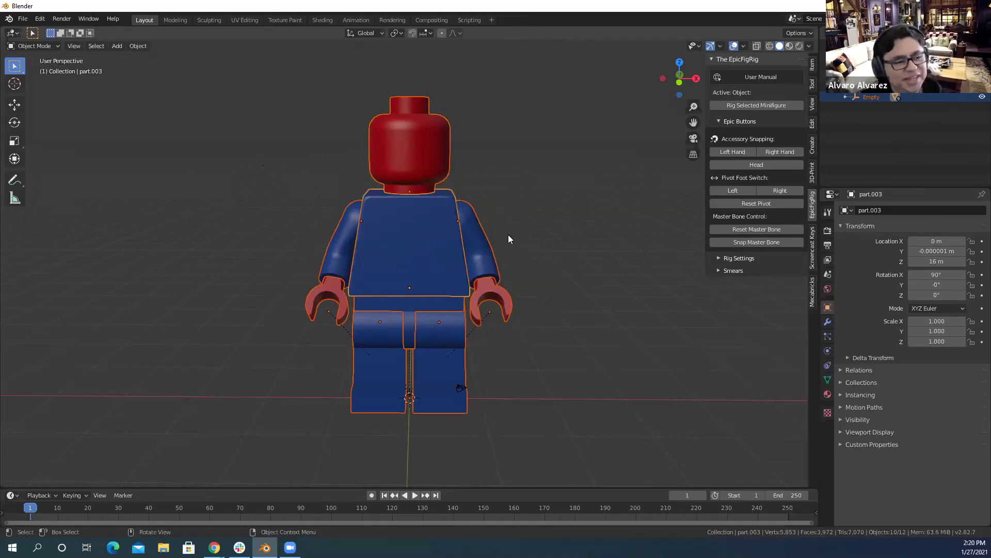
{"action": "mouse_move", "coordinate": [259, 178]}
{"action": "middle_mouse_down"}
{"action": "mouse_move", "coordinate": [355, 183]}
{"action": "mouse_move", "coordinate": [468, 163]}
{"action": "mouse_move", "coordinate": [431, 237]}
{"action": "mouse_move", "coordinate": [206, 237]}
{"action": "mouse_move", "coordinate": [231, 152]}
{"action": "mouse_move", "coordinate": [219, 164]}
{"action": "mouse_move", "coordinate": [263, 178]}
{"action": "middle_mouse_up"}
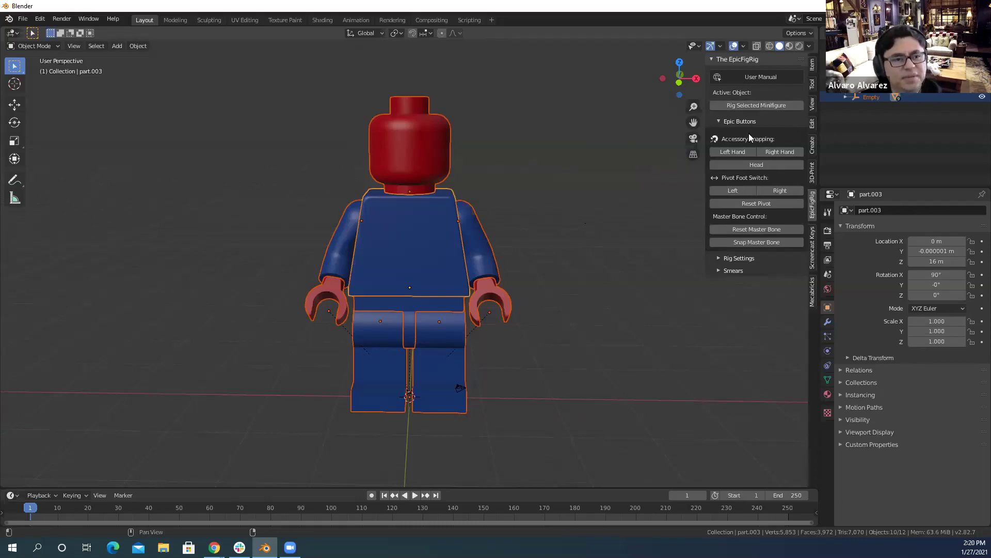
{"action": "left_click", "coordinate": [751, 106]}
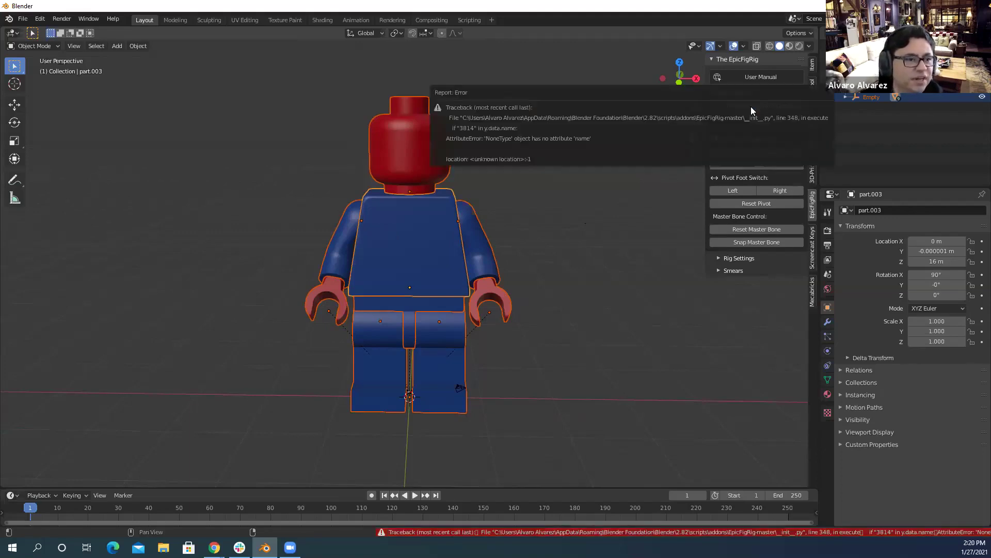
{"action": "left_click", "coordinate": [561, 210]}
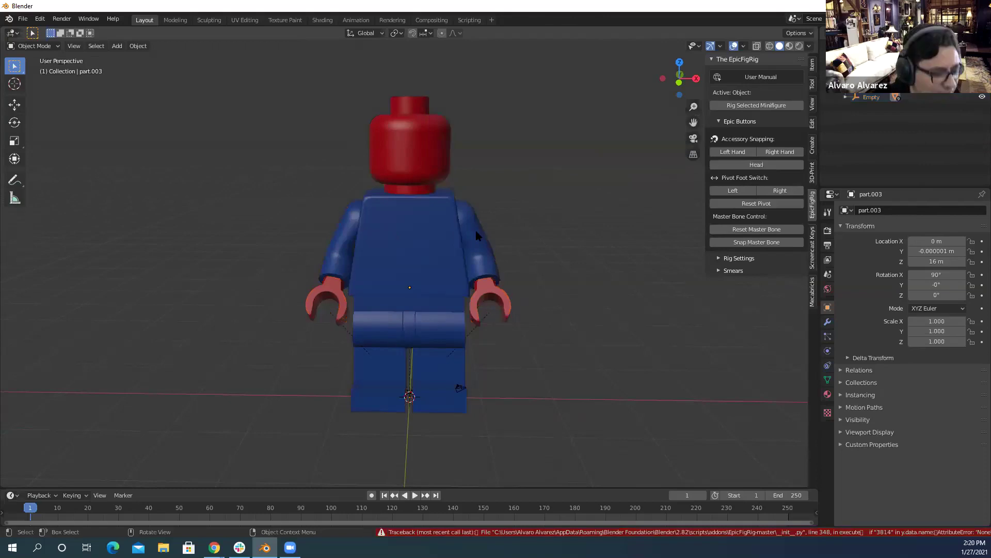
{"action": "left_click", "coordinate": [366, 384]}
{"action": "left_click", "coordinate": [346, 375]}
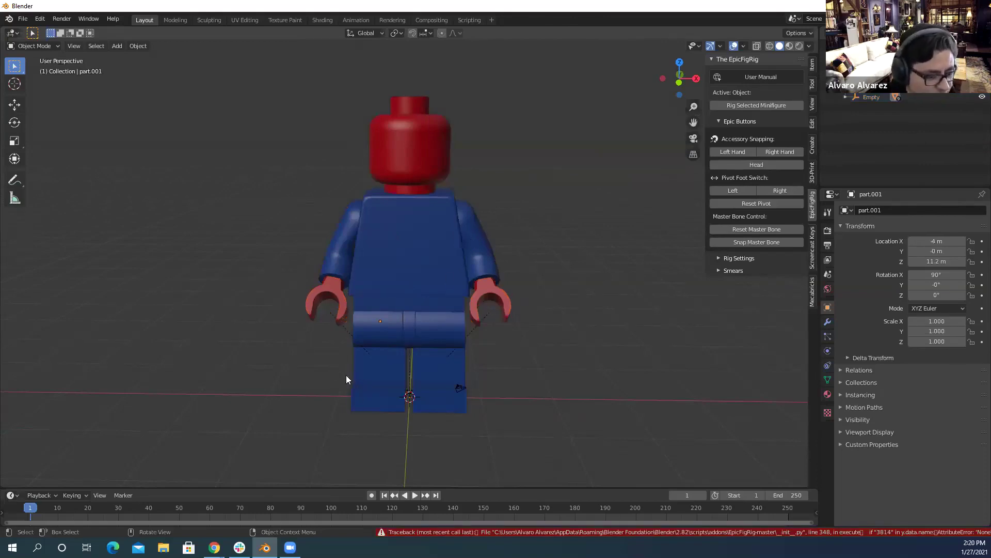
{"action": "left_click", "coordinate": [389, 386], "text": "shift"}
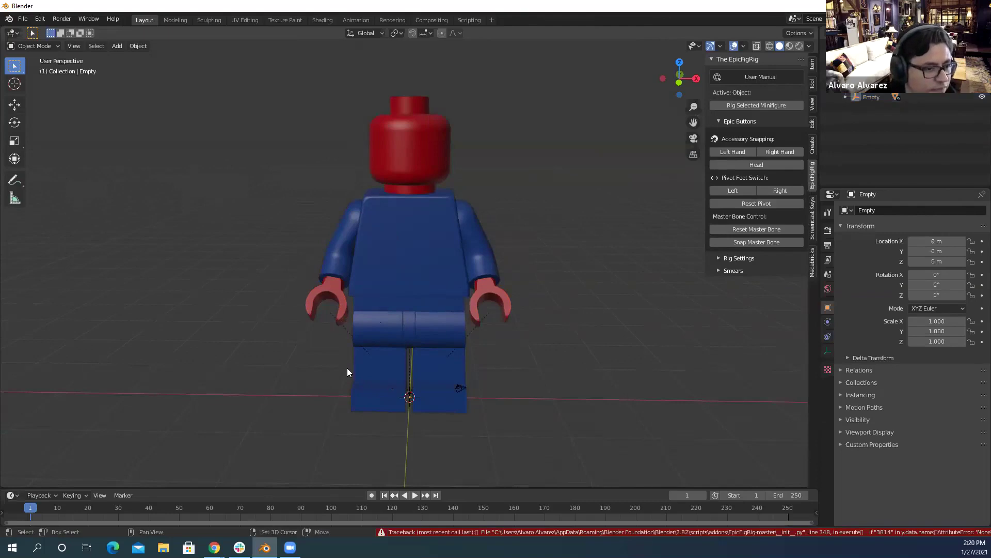
Select only the minifigure's legs, hips, torso, arms, hands and head, without the Empty, and rig them with EpicFigRig
{"action": "left_click", "coordinate": [379, 338]}
{"action": "left_click", "coordinate": [412, 308], "text": "shift"}
{"action": "left_click", "coordinate": [427, 319], "text": "shift"}
{"action": "left_click", "coordinate": [421, 259], "text": "shift"}
{"action": "left_click", "coordinate": [340, 248], "text": "shift"}
{"action": "left_click", "coordinate": [338, 284], "text": "shift"}
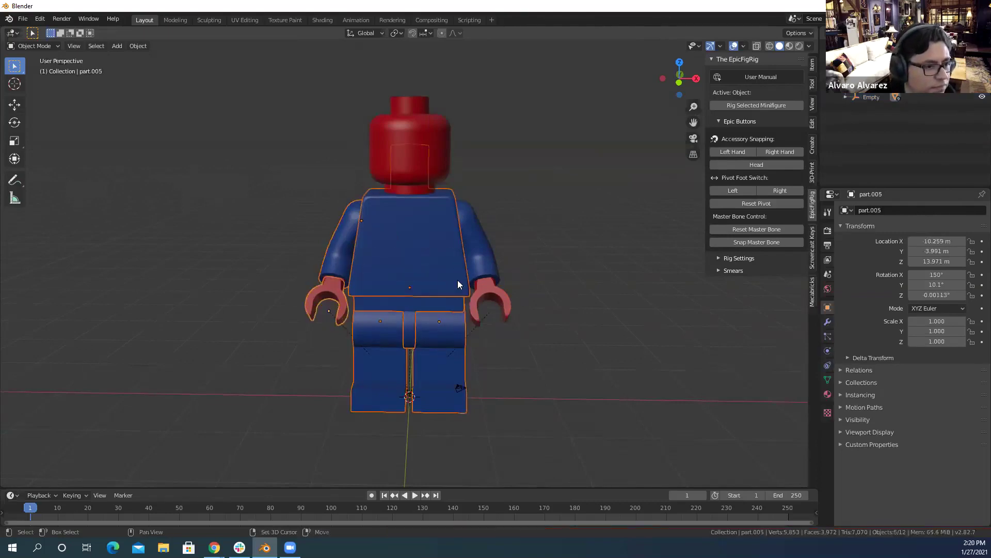
{"action": "left_click", "coordinate": [476, 292], "text": "shift"}
{"action": "left_click", "coordinate": [465, 222], "text": "shift"}
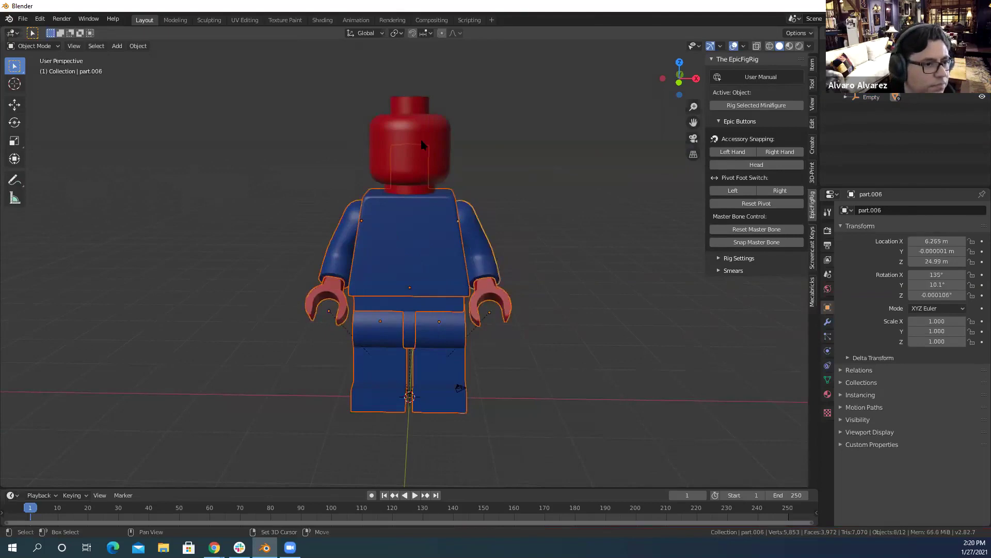
{"action": "left_click", "coordinate": [417, 127], "text": "shift"}
{"action": "left_click", "coordinate": [779, 106]}
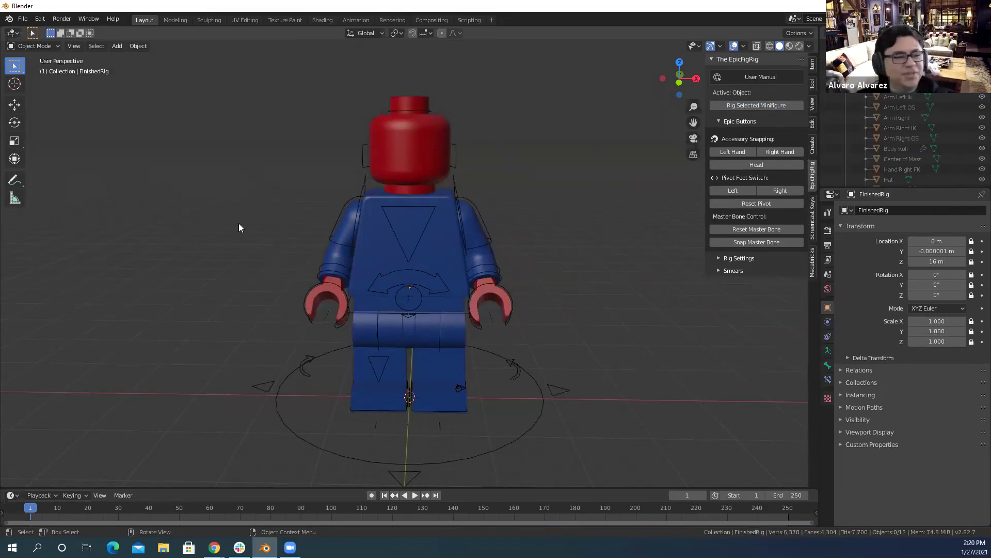
Inspect the rigged minifigure from several sides and switch the FinishedRig armature to Pose Mode
{"action": "middle_click_drag", "start_coordinate": [243, 232], "coordinate": [160, 225]}
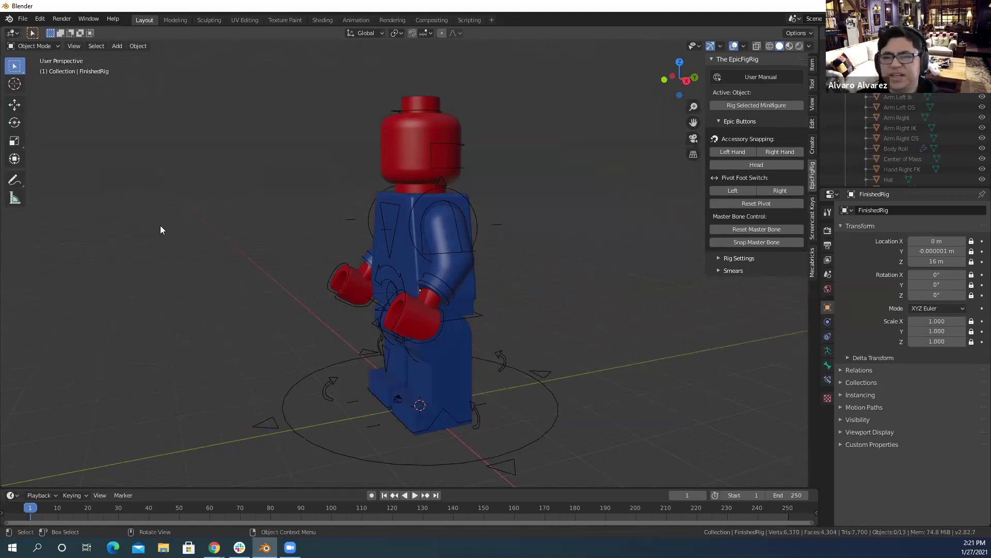
{"action": "middle_click_drag", "start_coordinate": [187, 194], "coordinate": [285, 201]}
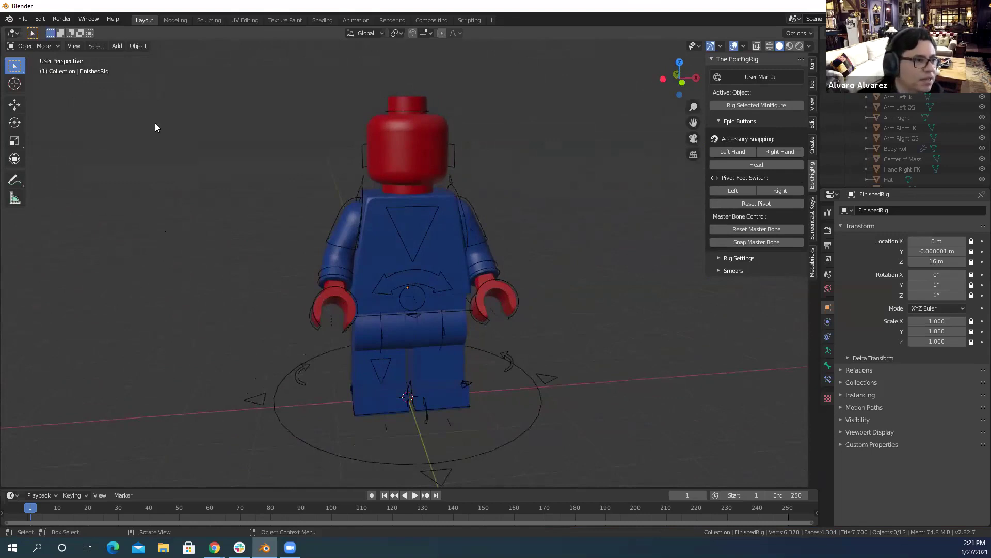
{"action": "middle_click_drag", "start_coordinate": [213, 225], "coordinate": [254, 214]}
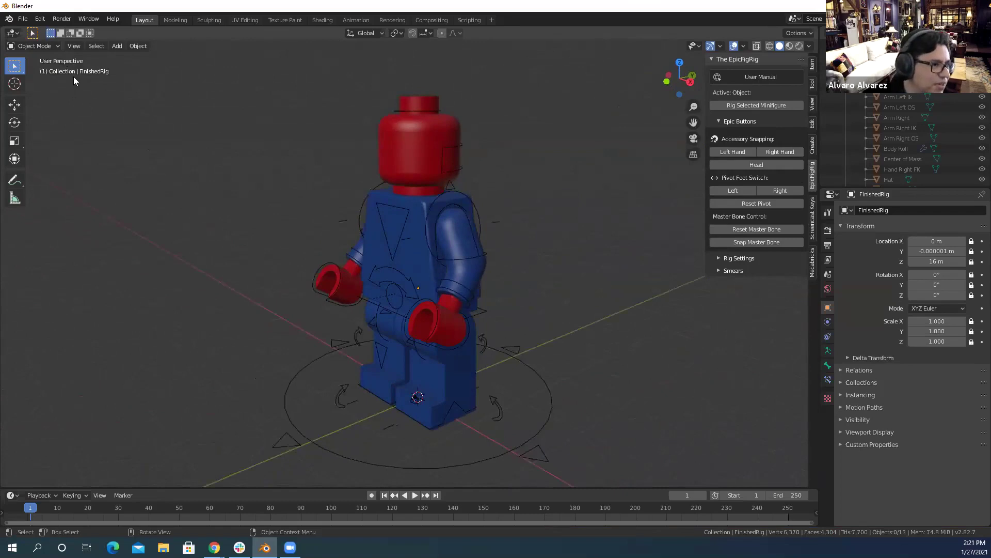
{"action": "left_click", "coordinate": [55, 46]}
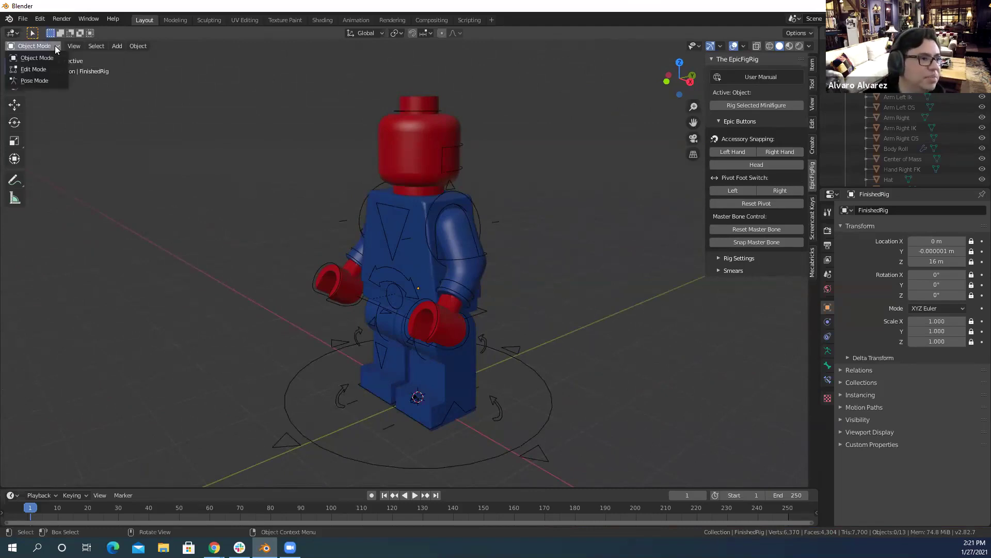
{"action": "left_click", "coordinate": [43, 81]}
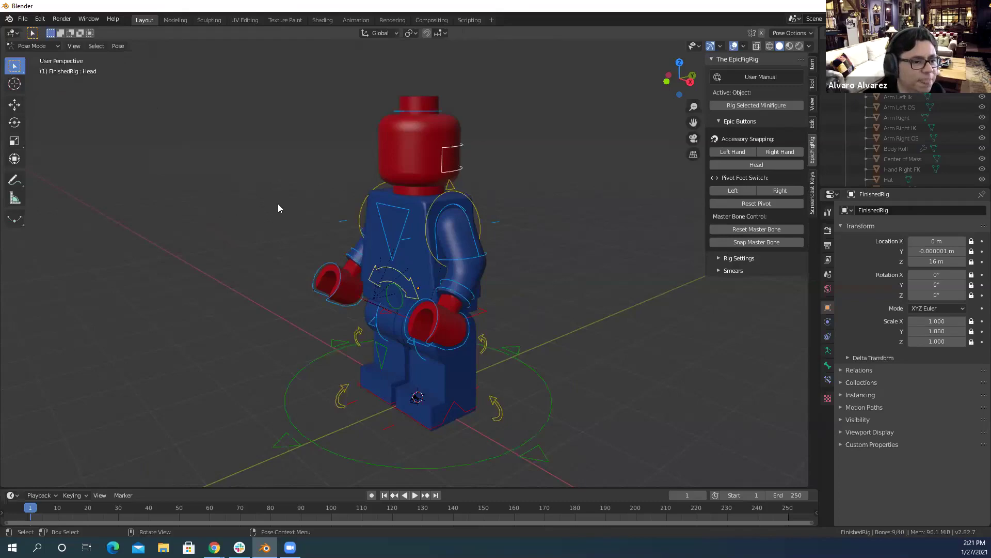
Pose the Left Arm bone so the minifigure's left arm swings slightly forward from its rest position
{"action": "middle_click_drag", "start_coordinate": [227, 206], "coordinate": [283, 193]}
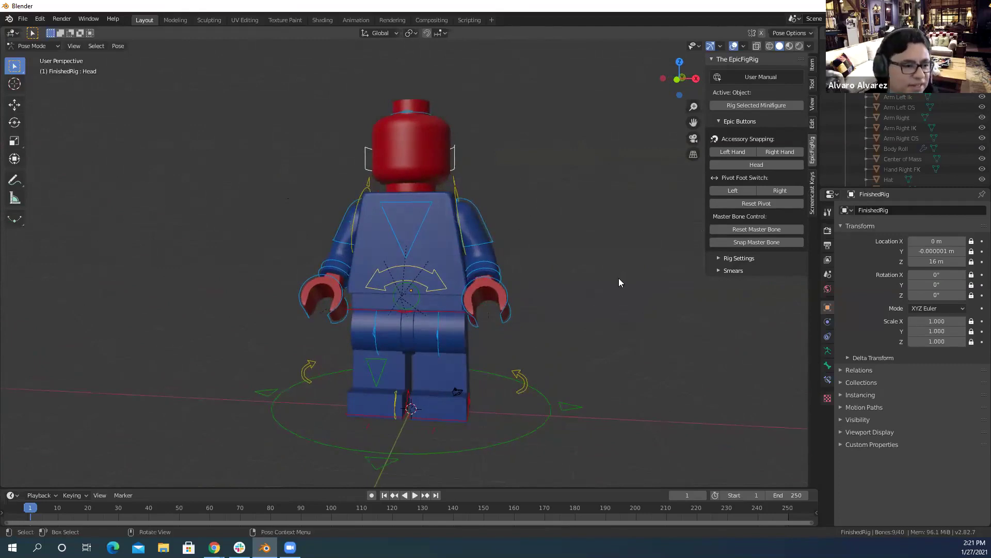
{"action": "middle_click_drag", "start_coordinate": [633, 292], "coordinate": [523, 292]}
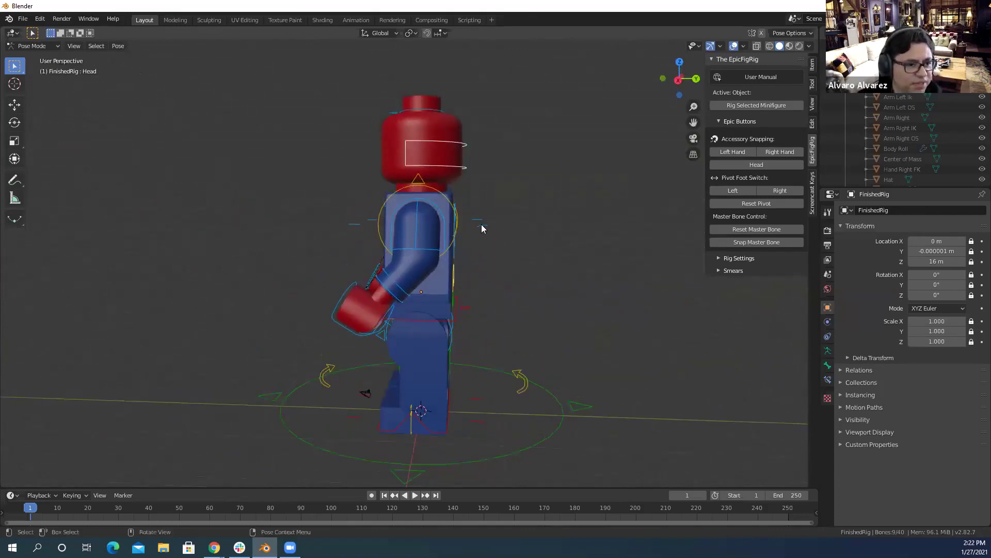
{"action": "left_click", "coordinate": [484, 229]}
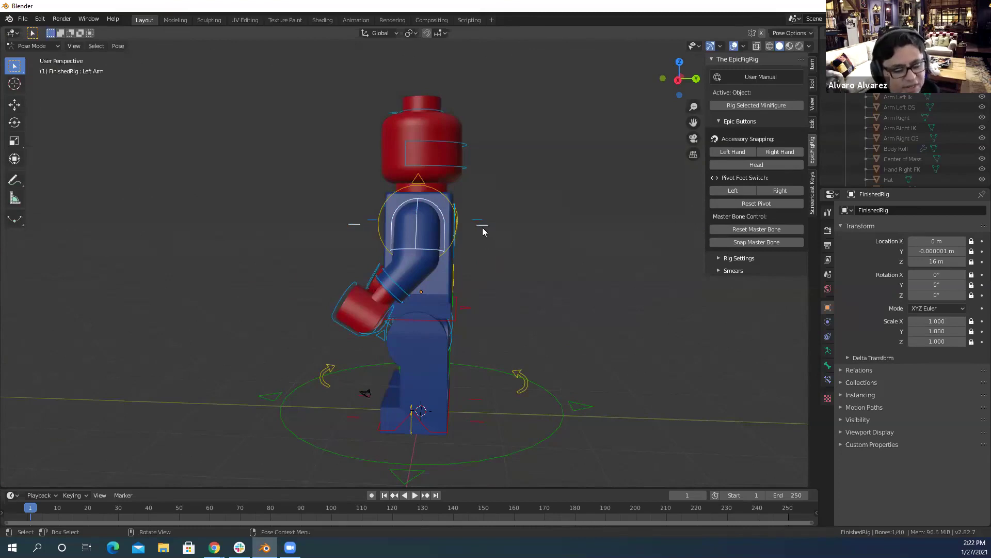
{"action": "key", "text": "r"}
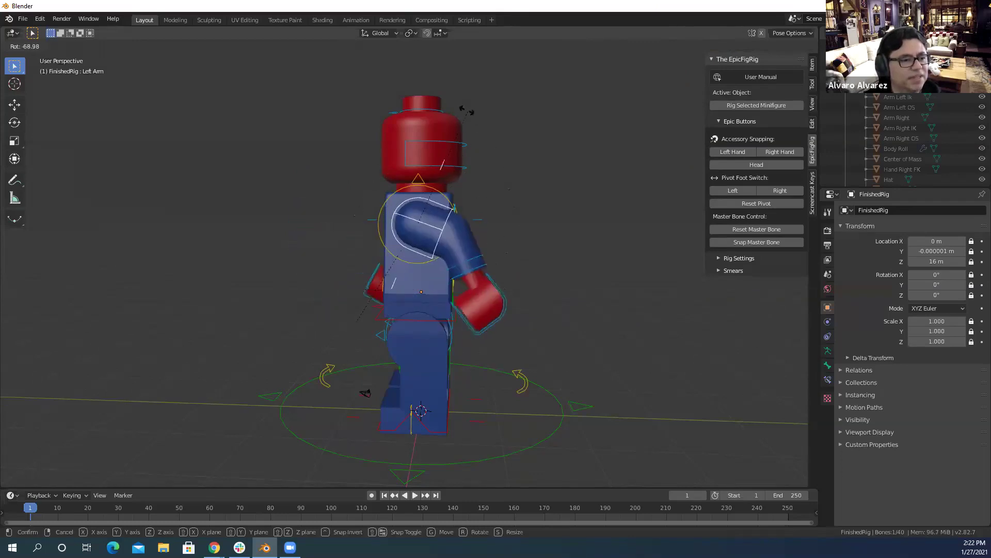
{"action": "key", "text": "g"}
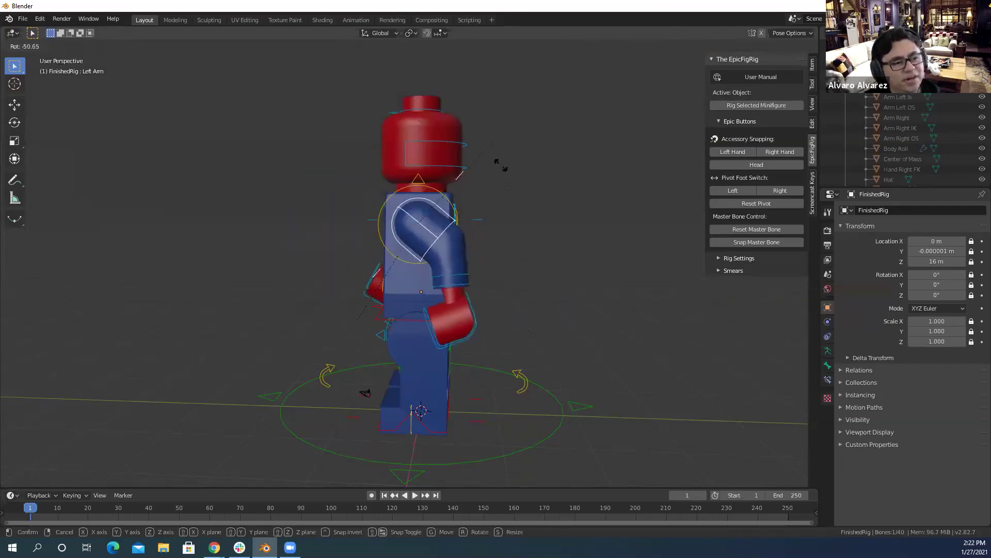
{"action": "left_click", "coordinate": [509, 261]}
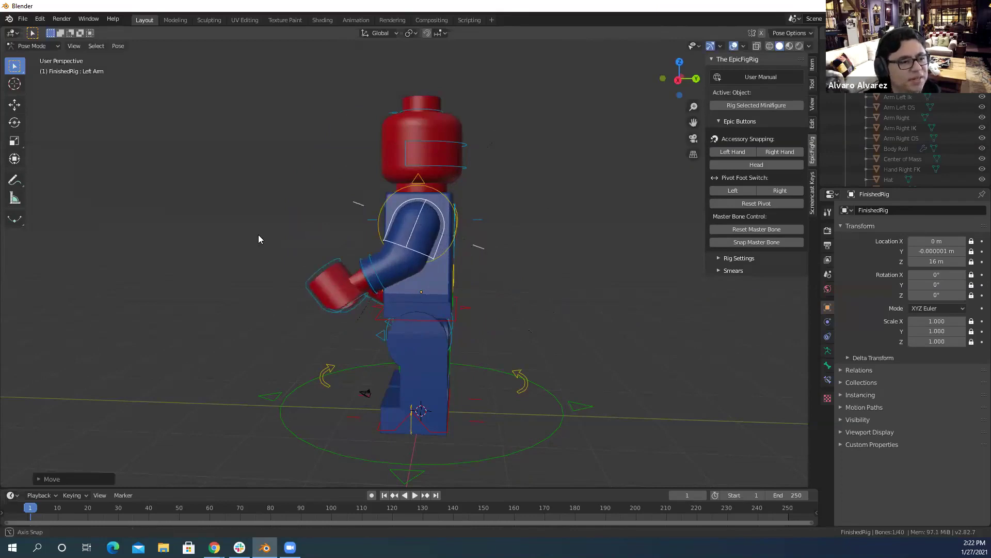
Pose the Right Arm bone so the minifigure's right arm is raised forward, higher than the left one
{"action": "left_click", "coordinate": [476, 219]}
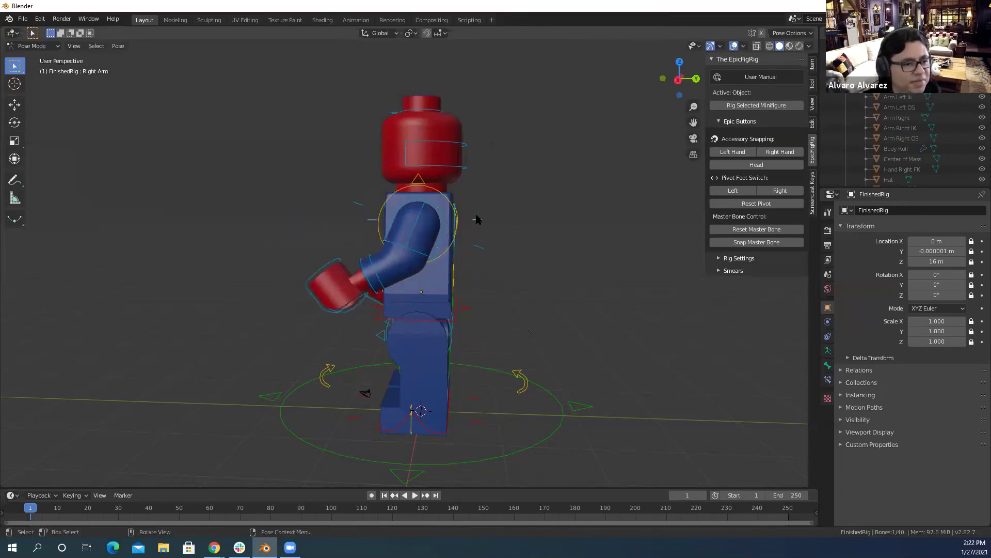
{"action": "key", "text": "r"}
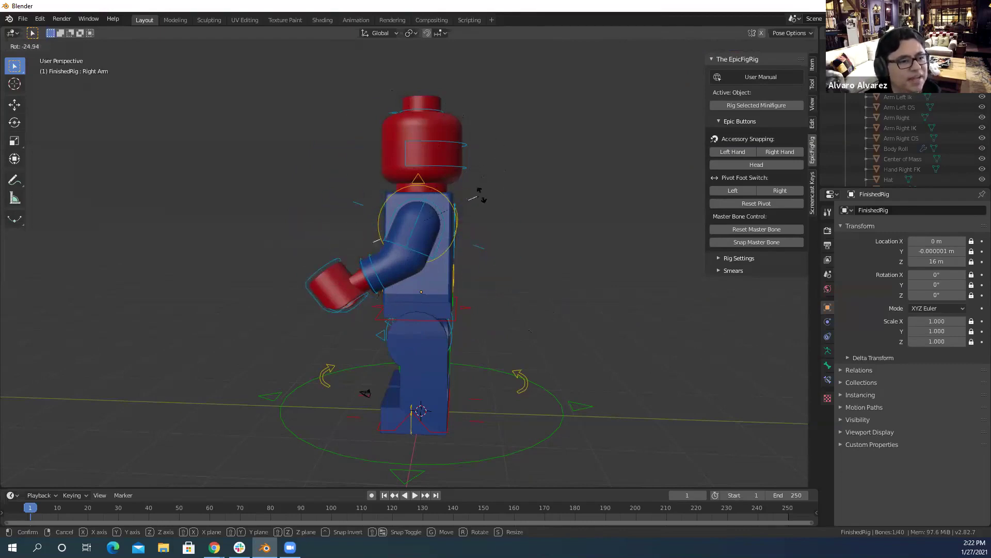
{"action": "right_click", "coordinate": [470, 264]}
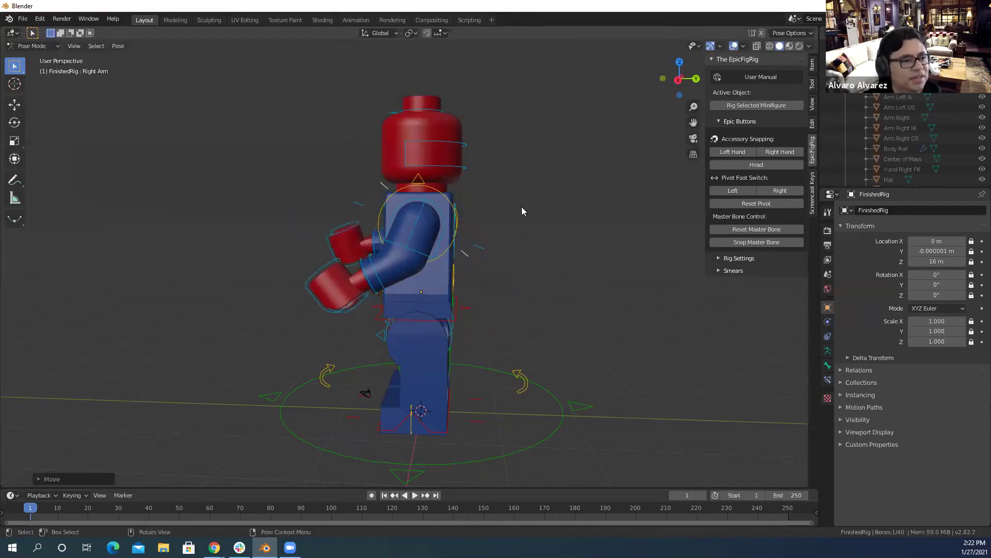
Rotate the minifigure's Head bone by about 49°
{"action": "left_click", "coordinate": [440, 164]}
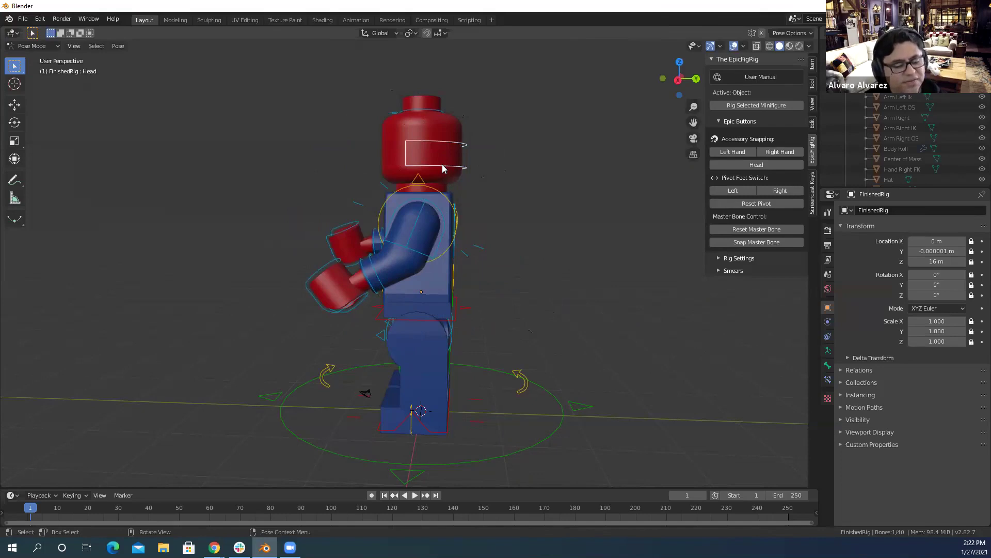
{"action": "key", "text": "r"}
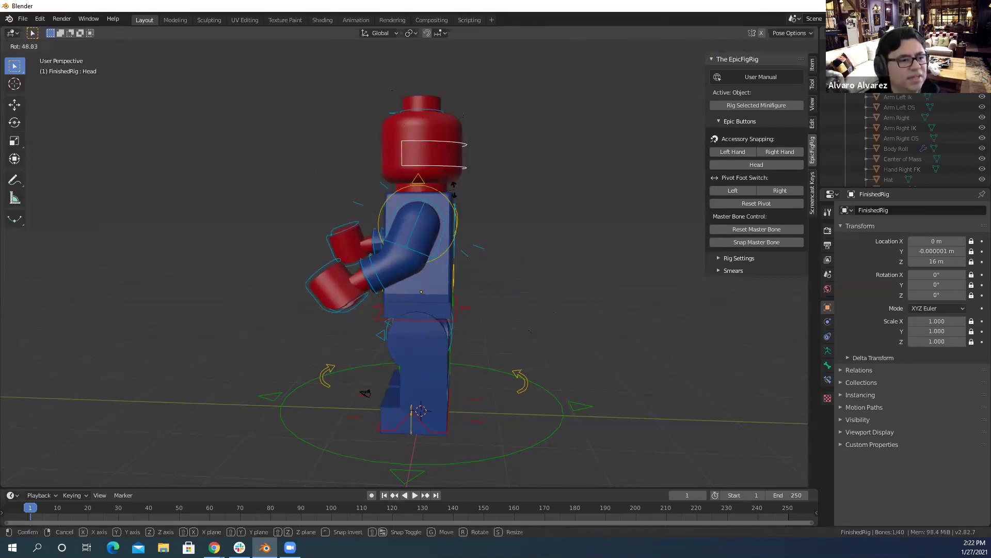
{"action": "left_click", "coordinate": [454, 191]}
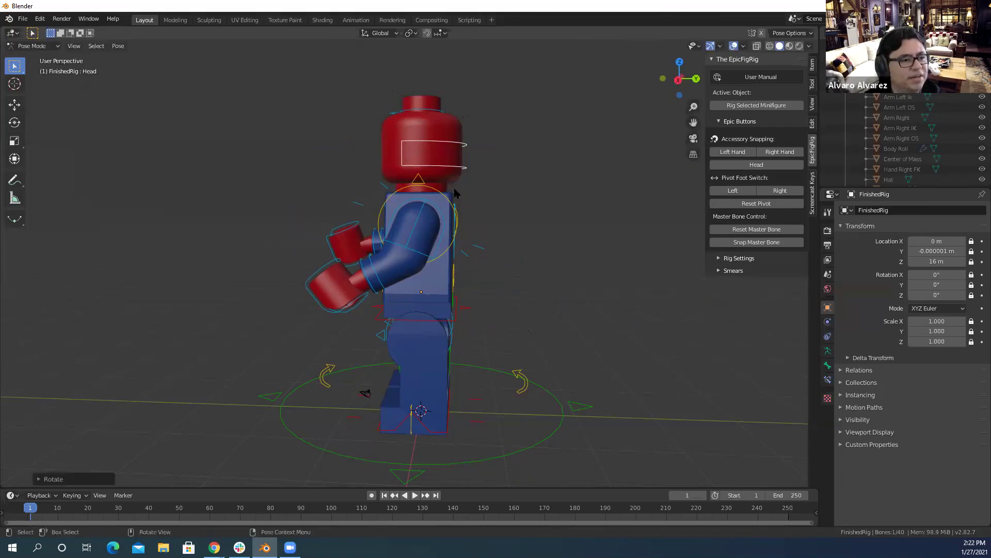
Move the LeftFootIK bone forward and the RightFootIK bone backward so the minifigure's legs take a running stride
{"action": "left_click", "coordinate": [478, 422]}
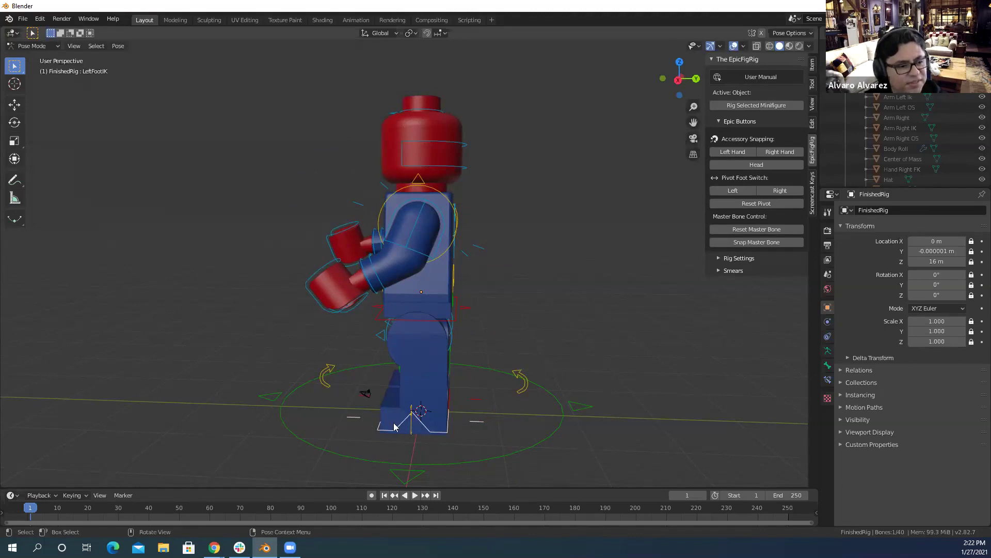
{"action": "key", "text": "g"}
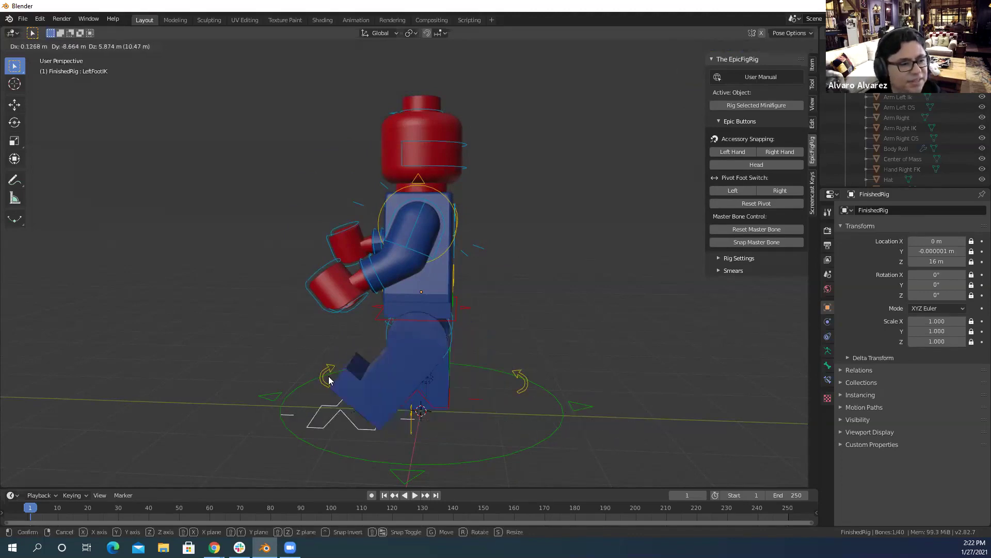
{"action": "left_click", "coordinate": [468, 361]}
{"action": "left_click", "coordinate": [478, 402]}
{"action": "key", "text": "g"}
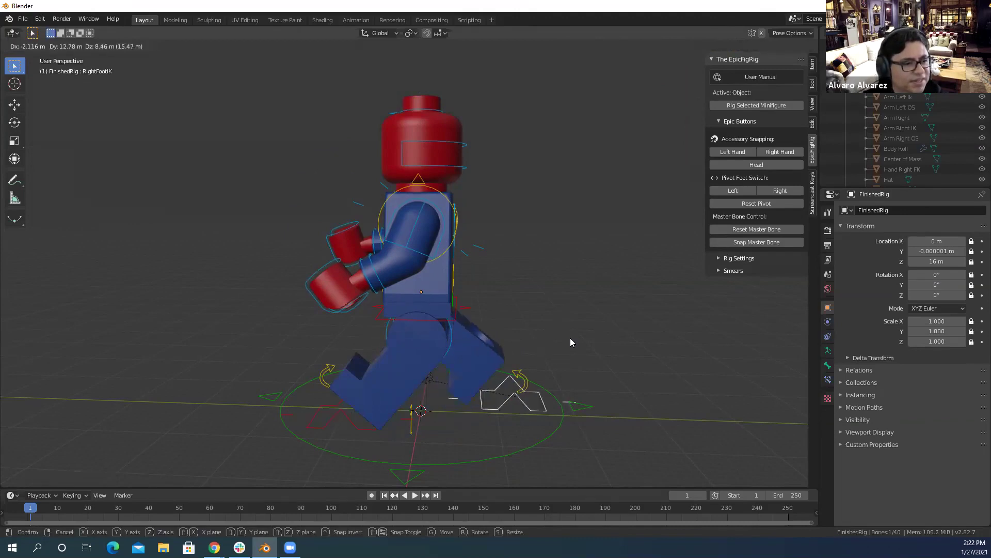
{"action": "left_click", "coordinate": [571, 339]}
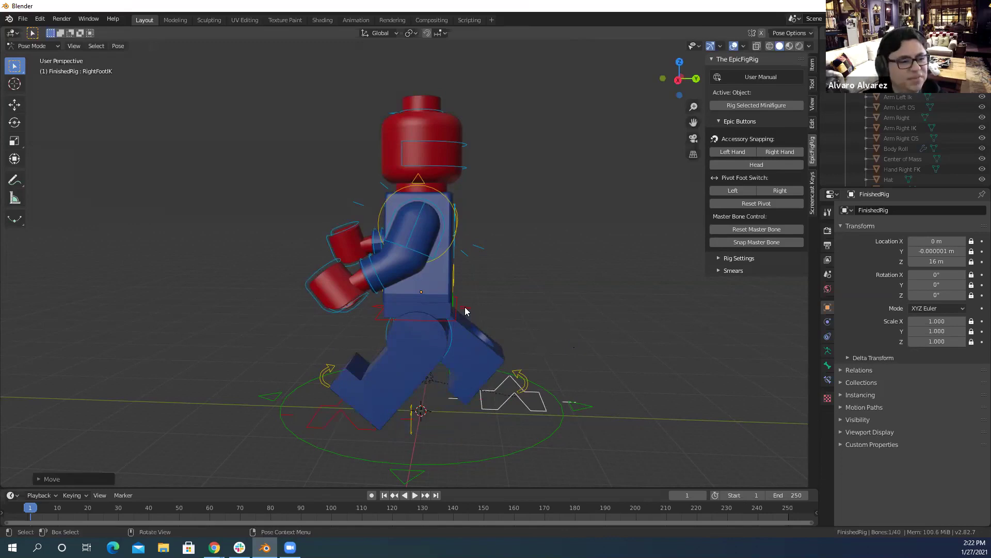
Lower the BodyControlBoneIK bone by about 1 m and shift it slightly backward over the striding legs
{"action": "left_click", "coordinate": [465, 311]}
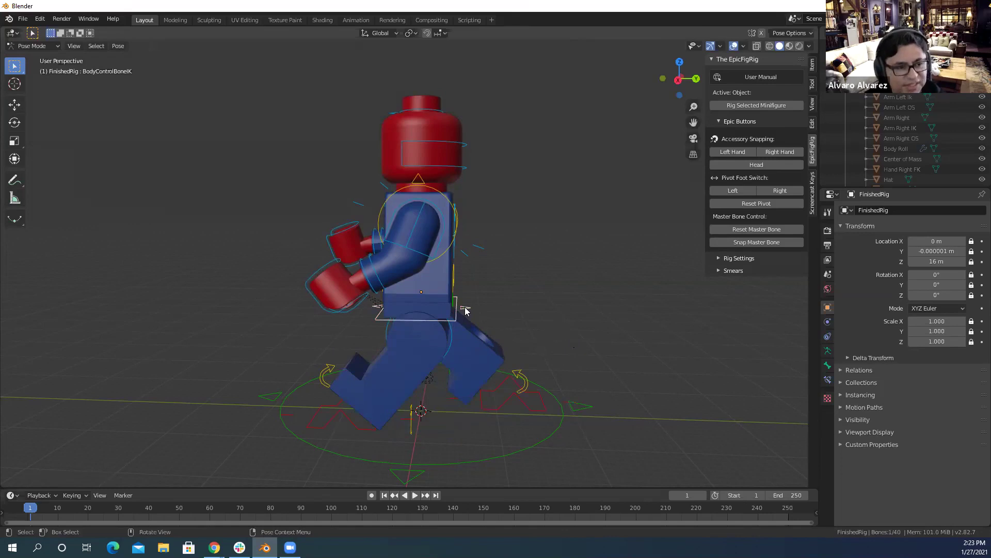
{"action": "key", "text": "g"}
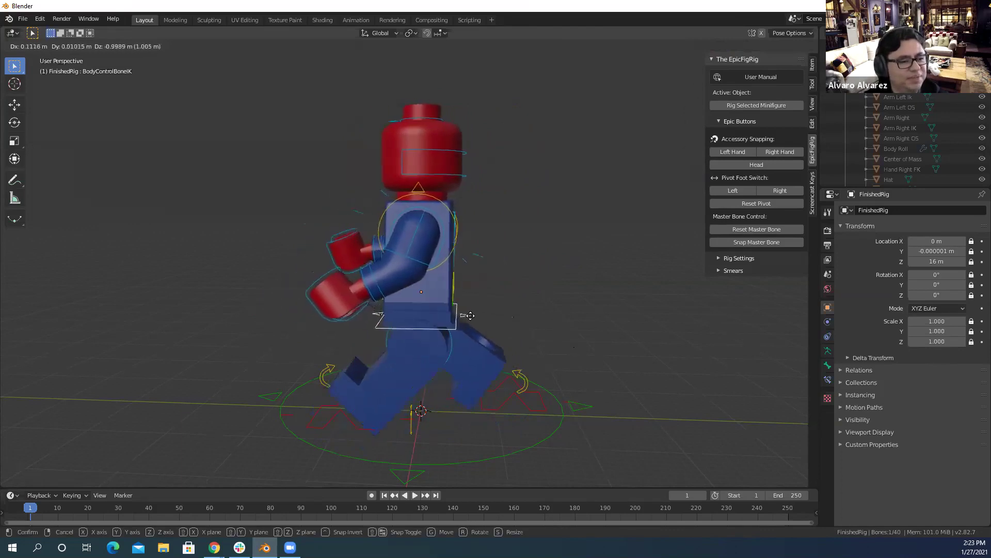
{"action": "left_click", "coordinate": [471, 320]}
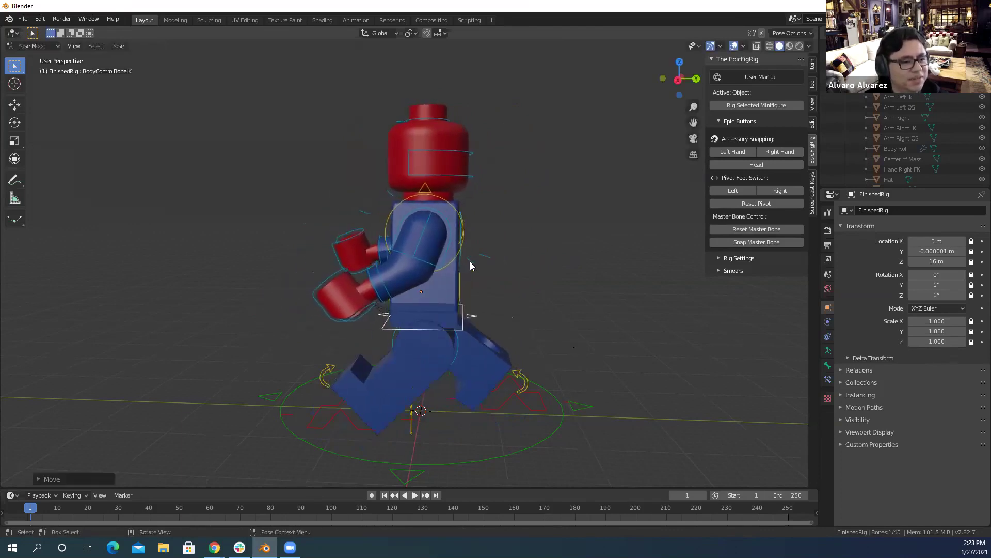
Rotate the Right Arm bone so the minifigure's right arm swings out behind the torso
{"action": "left_click", "coordinate": [470, 262]}
{"action": "key", "text": "r"}
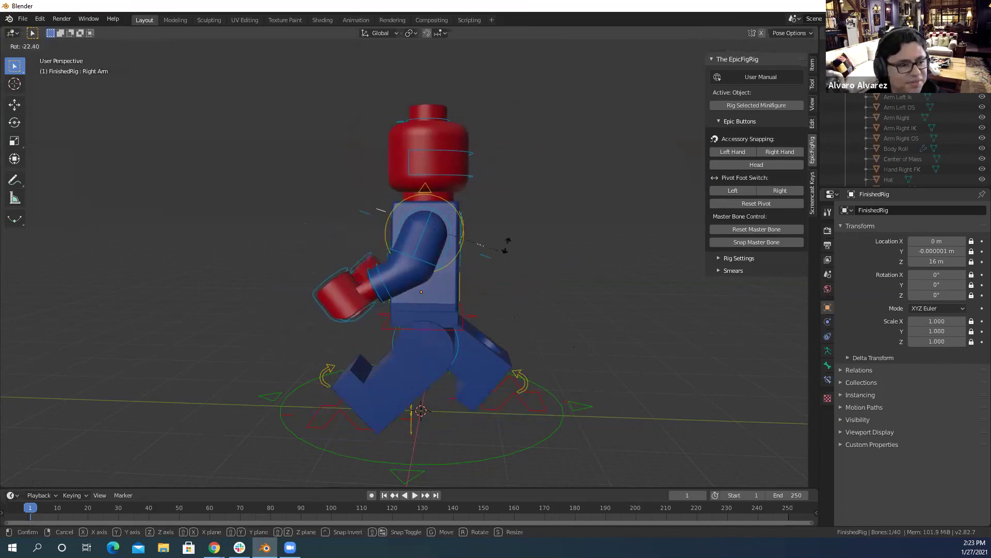
{"action": "left_click", "coordinate": [548, 252]}
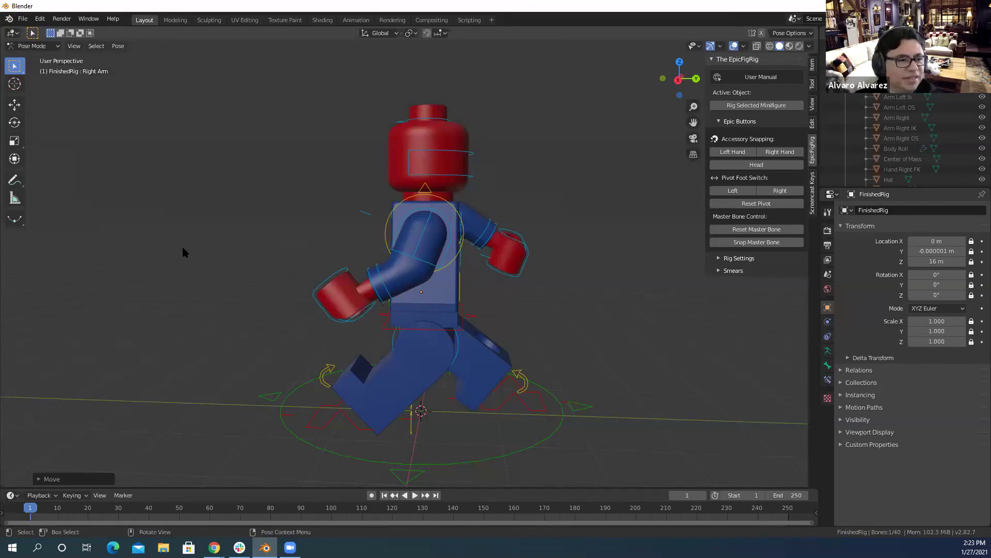
Tilt the minifigure's upper body slightly sideways by rotating the Torso Rock bone
{"action": "middle_click_drag", "start_coordinate": [270, 263], "coordinate": [492, 242]}
{"action": "middle_click_drag", "start_coordinate": [578, 224], "coordinate": [447, 282]}
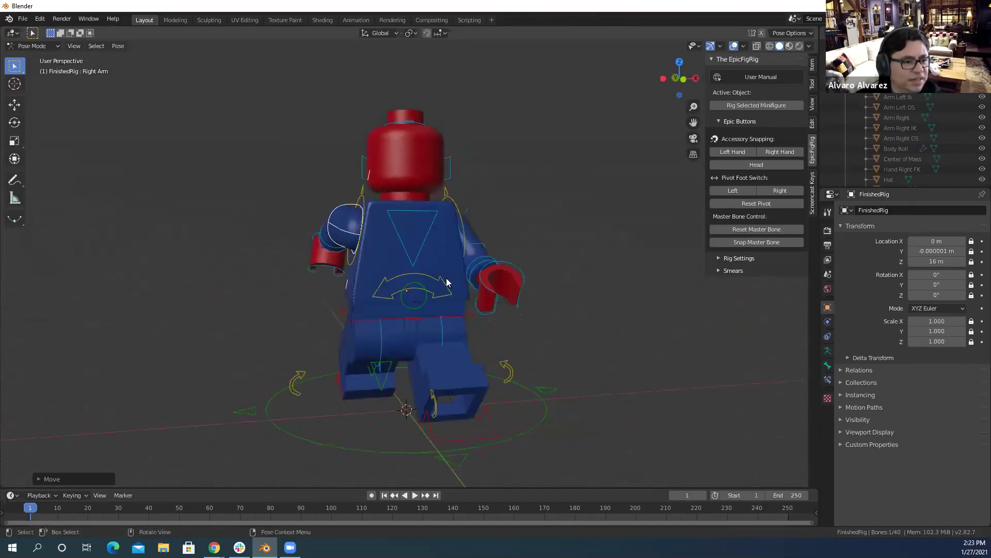
{"action": "left_click", "coordinate": [444, 284]}
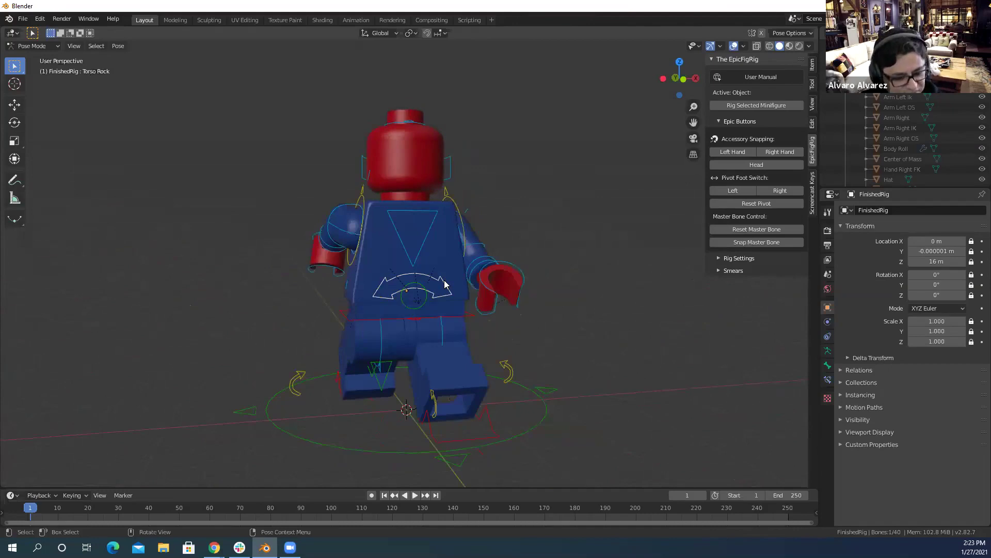
{"action": "key", "text": "r"}
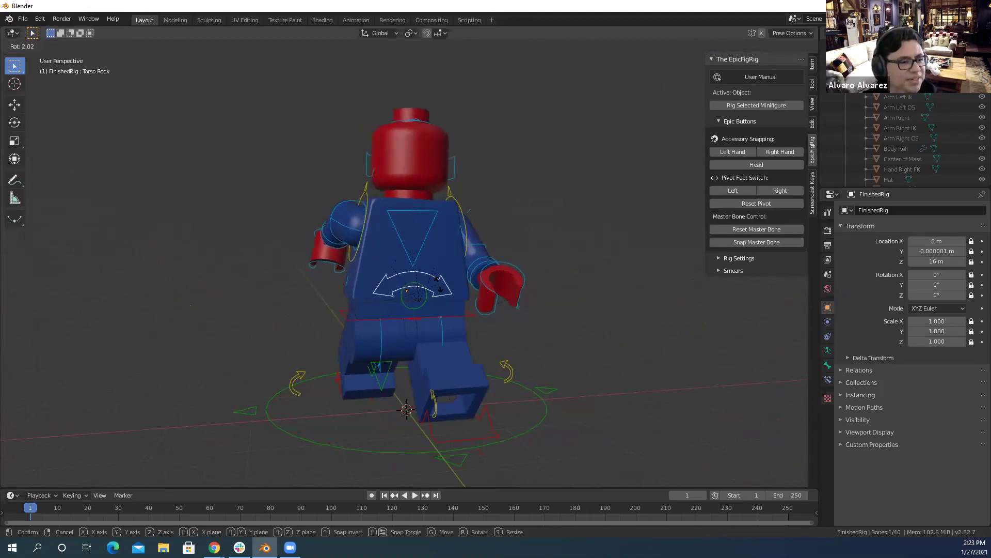
{"action": "left_click", "coordinate": [438, 288]}
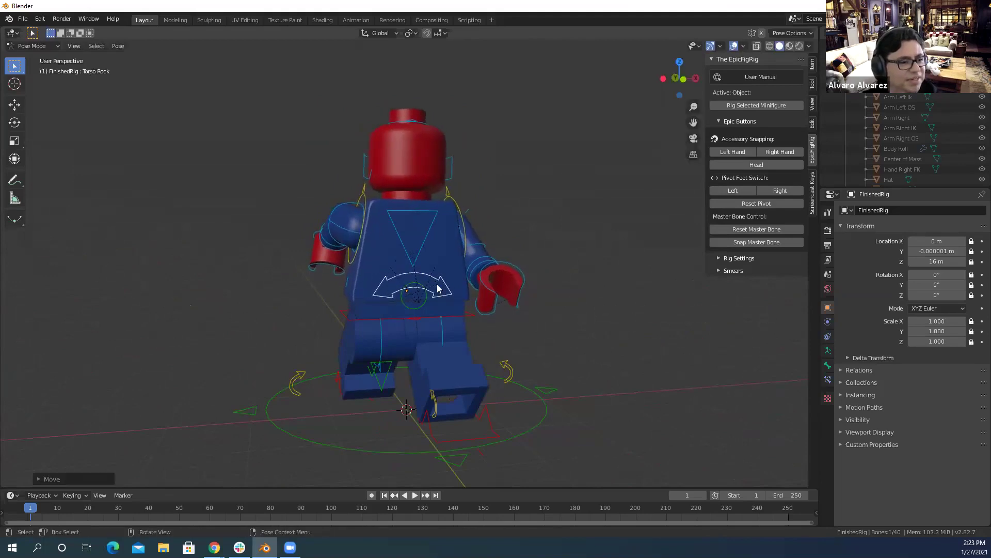
Move the whole posed minifigure about 2.1 m with the MasterBone and check the pose from the side
{"action": "left_click", "coordinate": [547, 393]}
{"action": "key", "text": "g"}
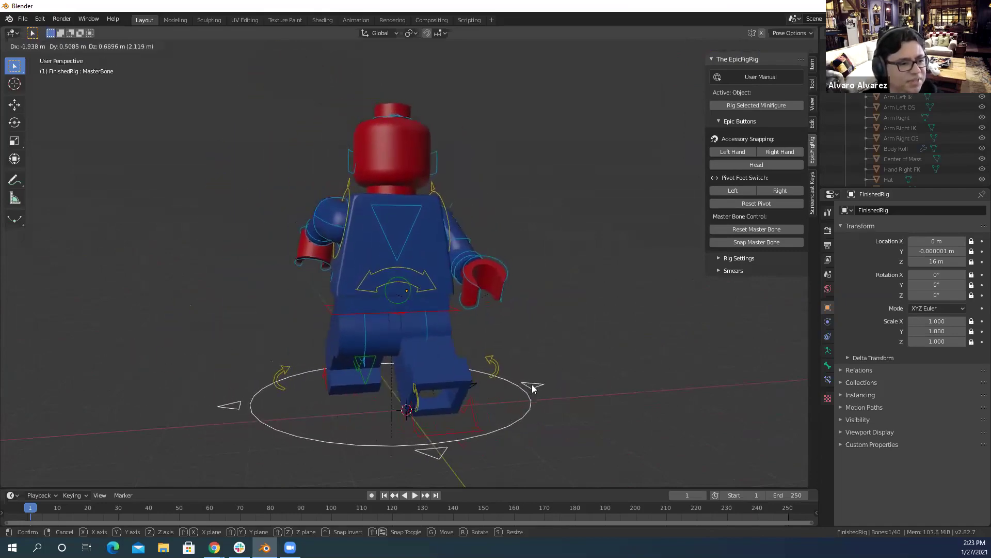
{"action": "left_click", "coordinate": [532, 384]}
{"action": "middle_click_drag", "start_coordinate": [583, 316], "coordinate": [539, 293]}
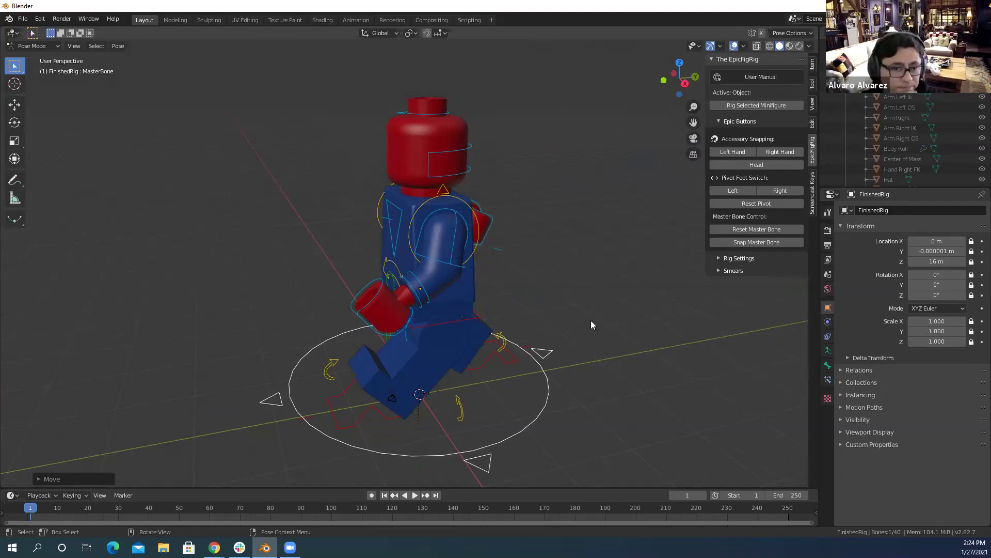
Switch to the Animation workspace and bring more of the minifigure into view
{"action": "left_click", "coordinate": [354, 21]}
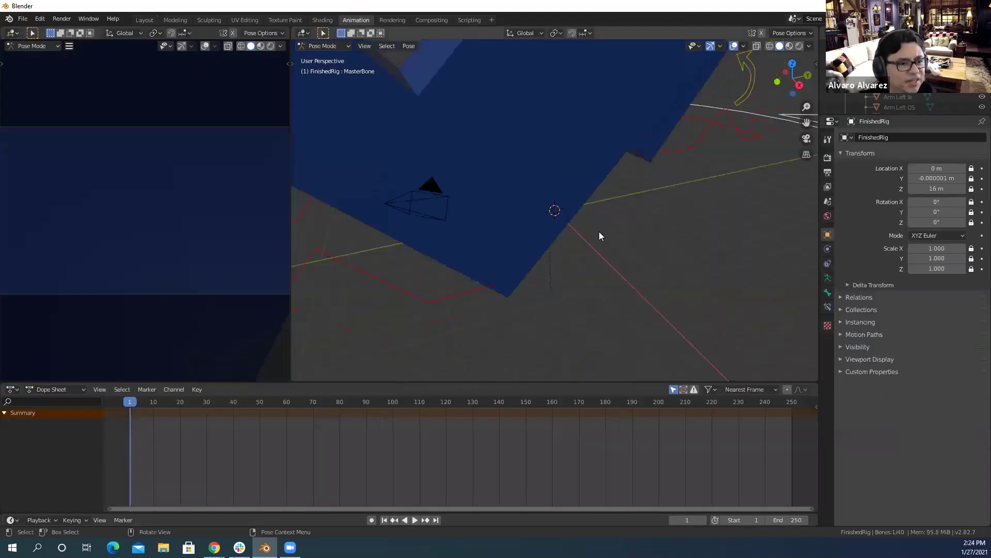
{"action": "scroll", "coordinate": [598, 237], "scroll_direction": "down", "scroll_amount": 6}
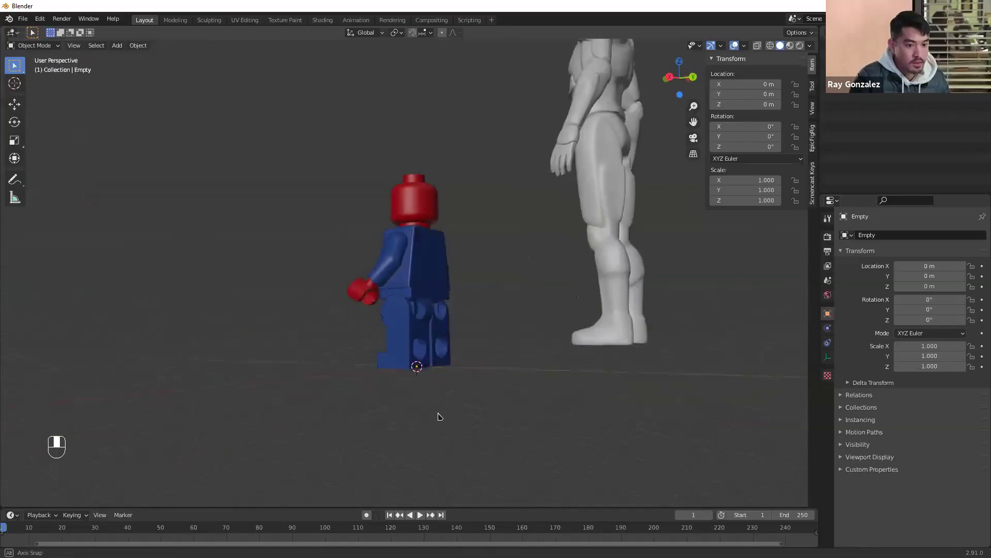
Examine the unrigged minifigure from several sides in Object Mode and make the timeline area slightly taller
{"action": "middle_click_drag", "start_coordinate": [439, 413], "coordinate": [513, 373]}
{"action": "scroll", "coordinate": [512, 372], "scroll_direction": "down", "scroll_amount": 2}
{"action": "scroll", "coordinate": [489, 361], "scroll_direction": "up", "scroll_amount": 3}
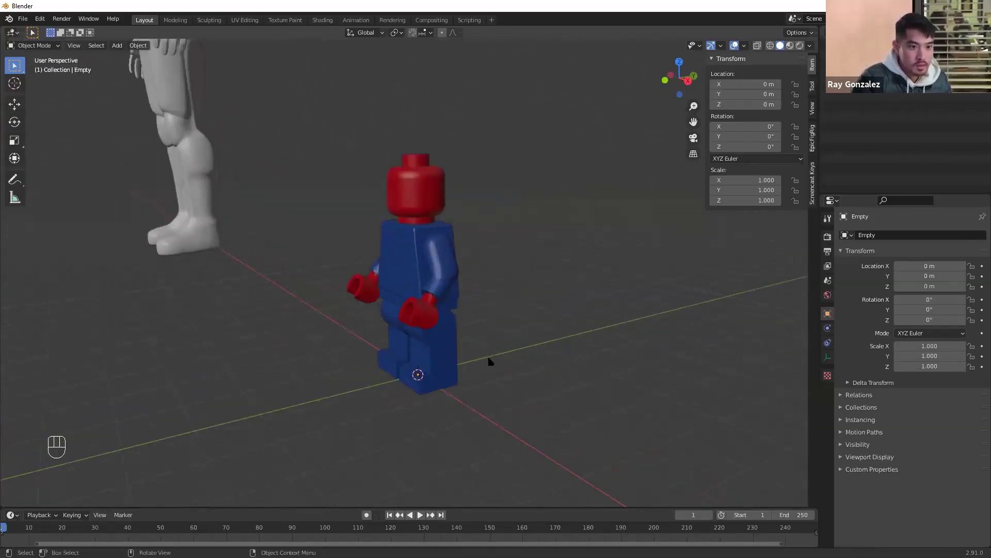
{"action": "middle_click_drag", "start_coordinate": [470, 362], "coordinate": [374, 354]}
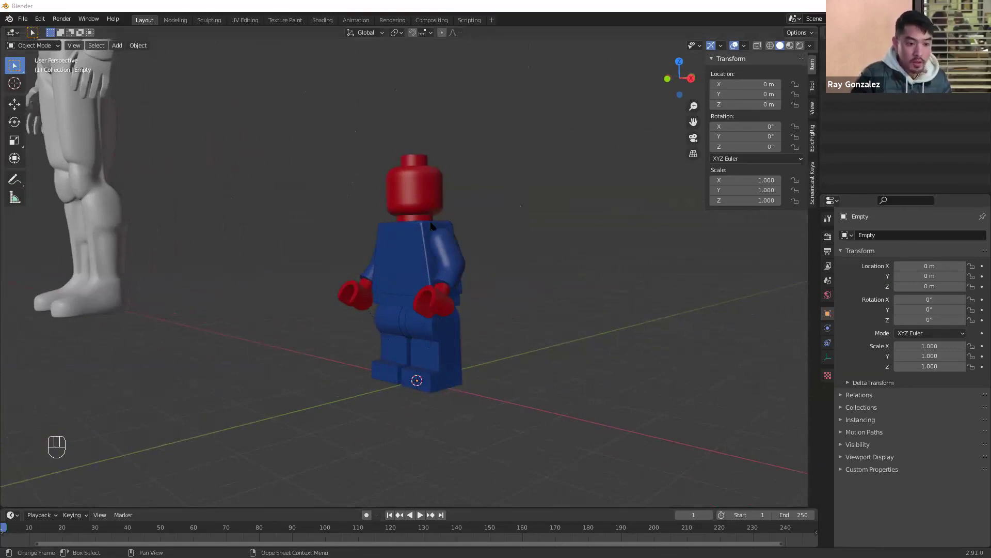
{"action": "left_click_drag", "start_coordinate": [398, 507], "coordinate": [395, 489]}
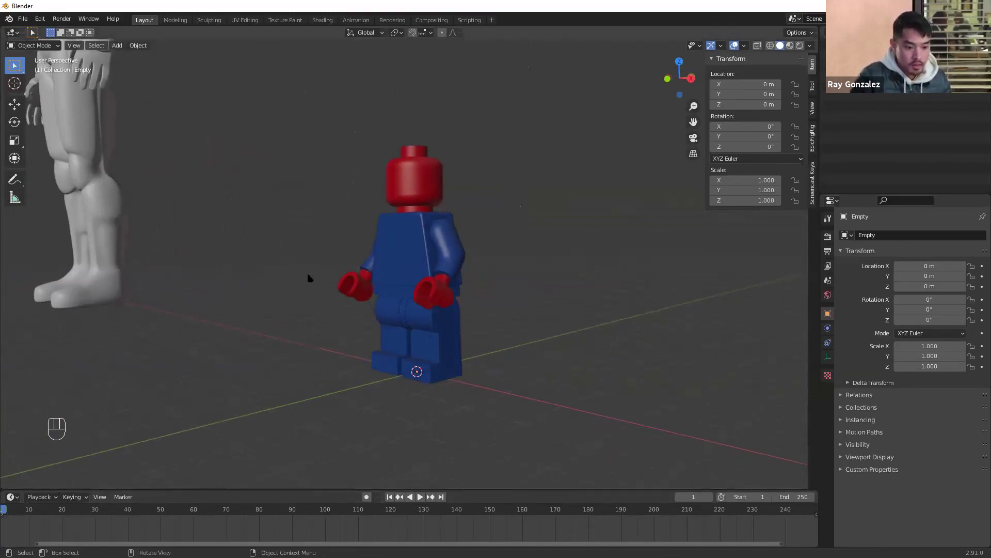
{"action": "middle_click_drag", "start_coordinate": [292, 299], "coordinate": [438, 313]}
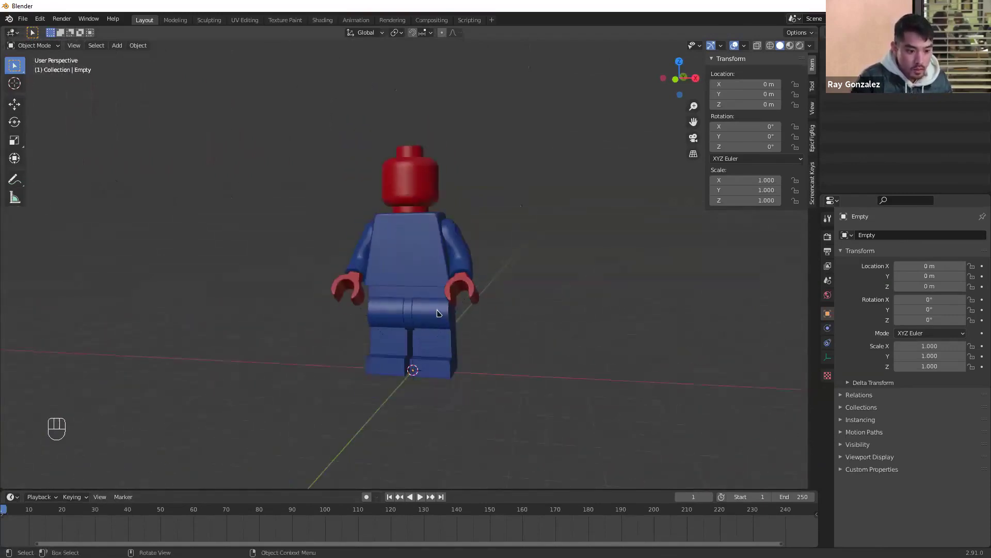
Examine the minifigure's separate parts by selecting the hip piece and the whole figure, ending with nothing selected
{"action": "left_click", "coordinate": [409, 309]}
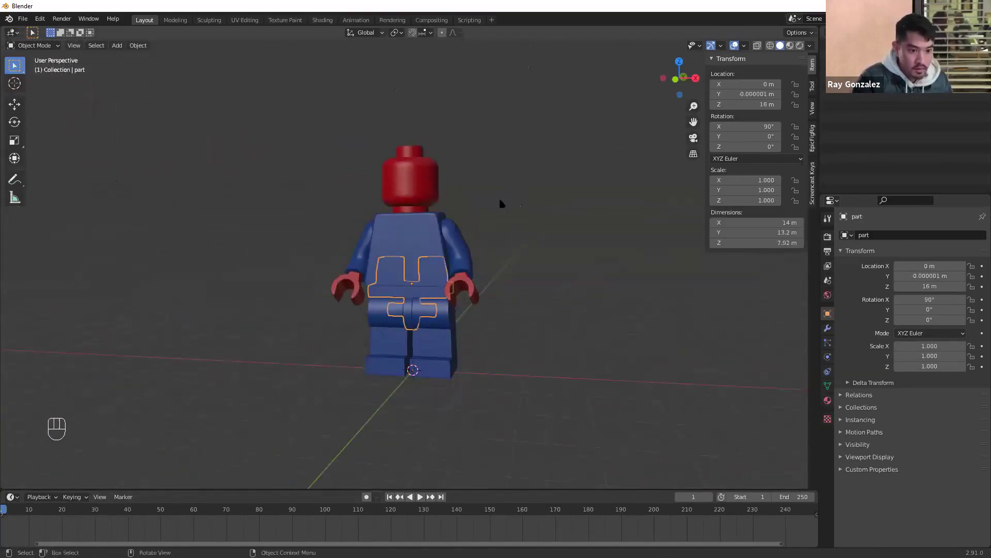
{"action": "left_click_drag", "start_coordinate": [489, 141], "coordinate": [328, 389]}
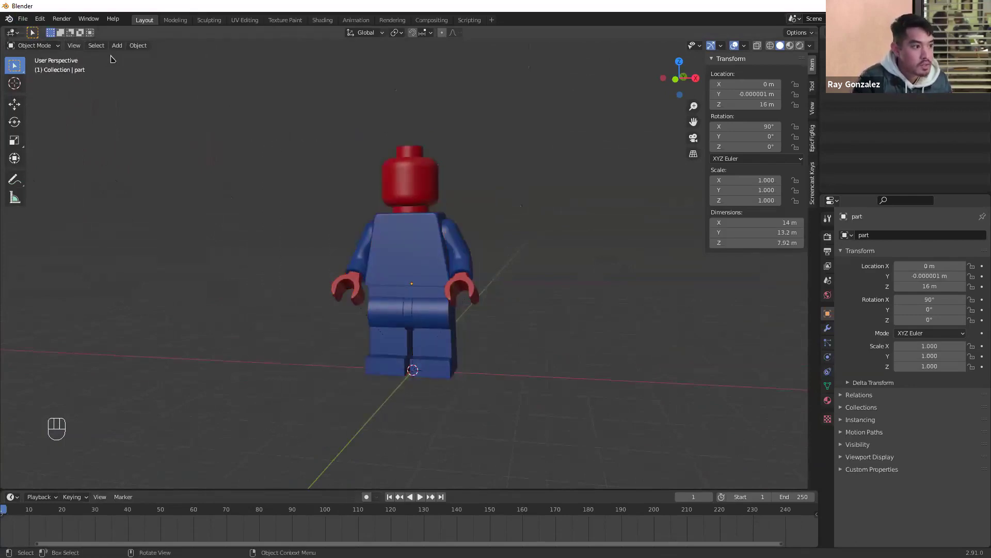
{"action": "left_click_drag", "start_coordinate": [523, 143], "coordinate": [308, 385]}
{"action": "middle_click_drag", "start_coordinate": [444, 381], "coordinate": [489, 366]}
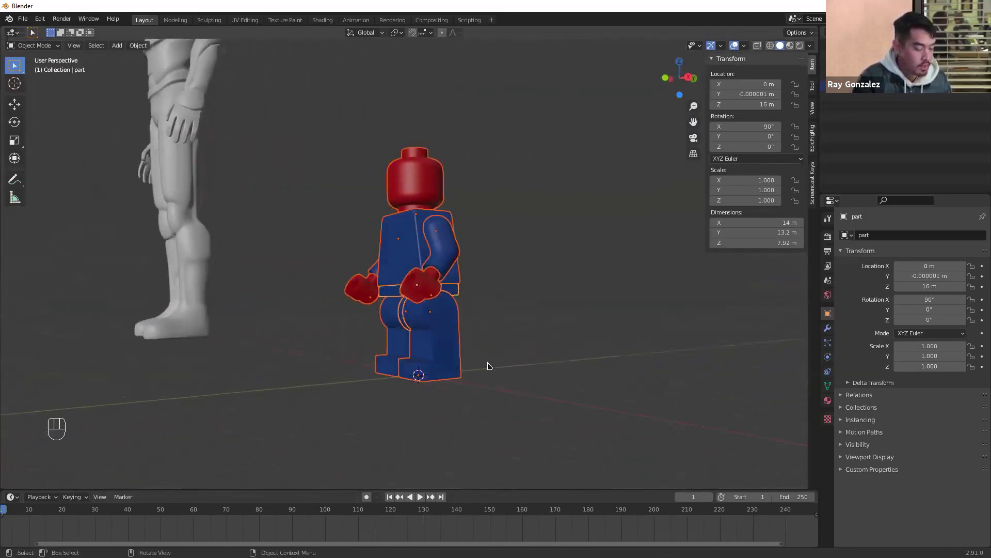
{"action": "left_click", "coordinate": [454, 407]}
{"action": "middle_click_drag", "start_coordinate": [454, 406], "coordinate": [455, 387]}
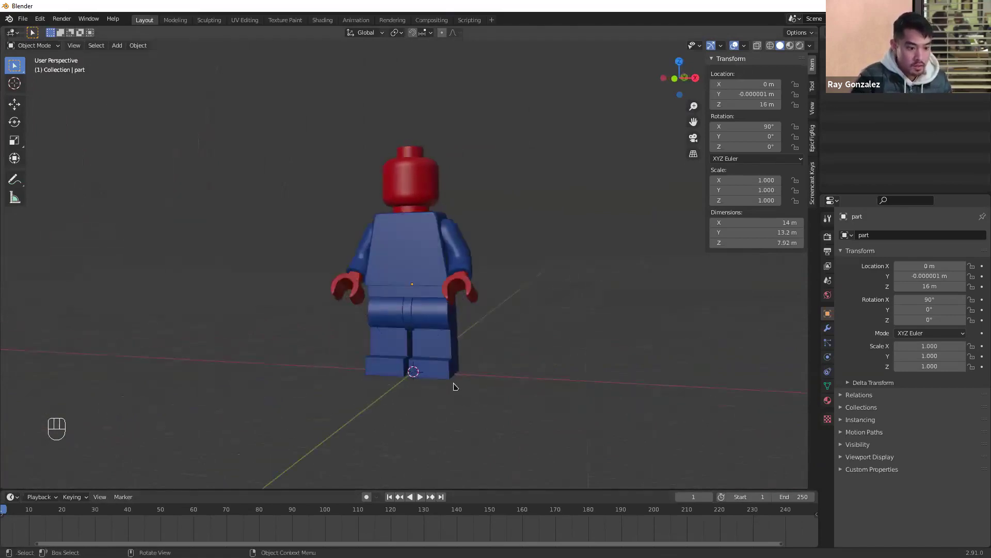
Add a single-bone armature at the minifigure's feet and scale it up uniformly to about 12.7
{"action": "key", "text": "shift+a"}
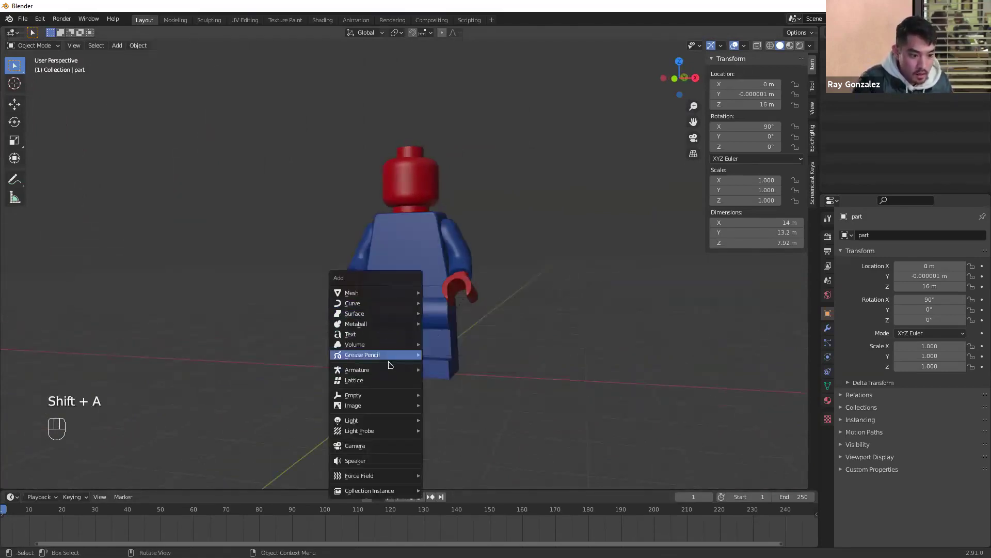
{"action": "mouse_move", "coordinate": [391, 372]}
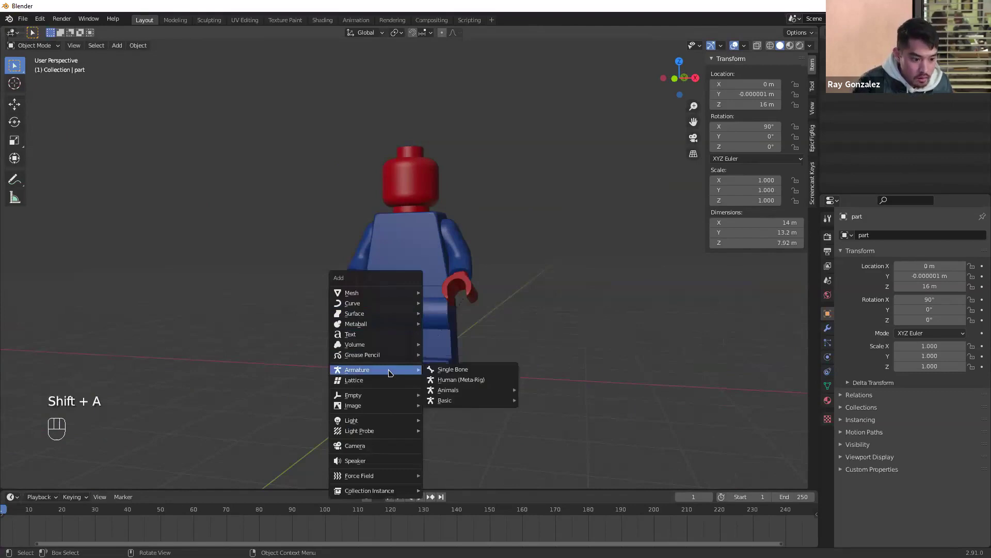
{"action": "left_click", "coordinate": [460, 370]}
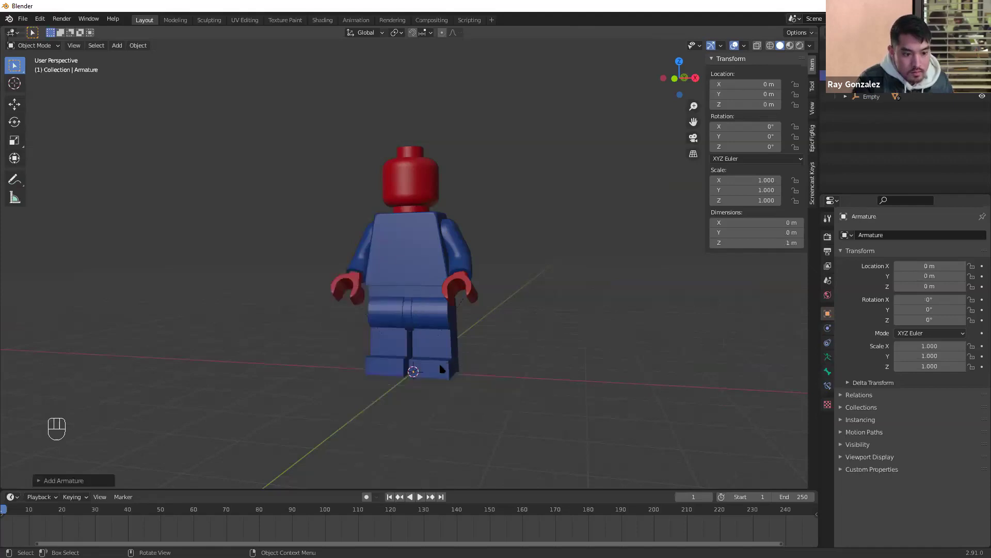
{"action": "scroll", "coordinate": [406, 418], "scroll_direction": "up", "scroll_amount": 4}
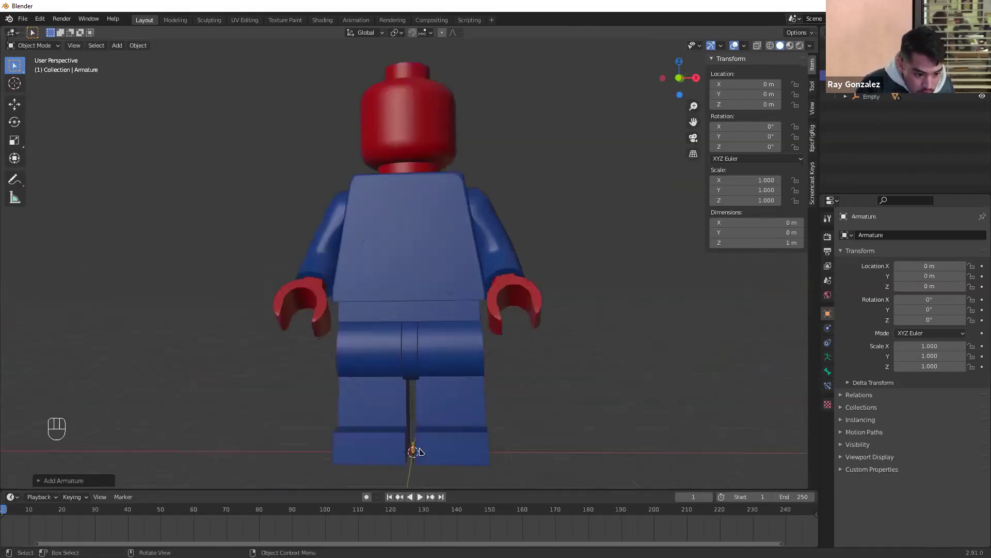
{"action": "middle_click_drag", "start_coordinate": [429, 442], "coordinate": [411, 452]}
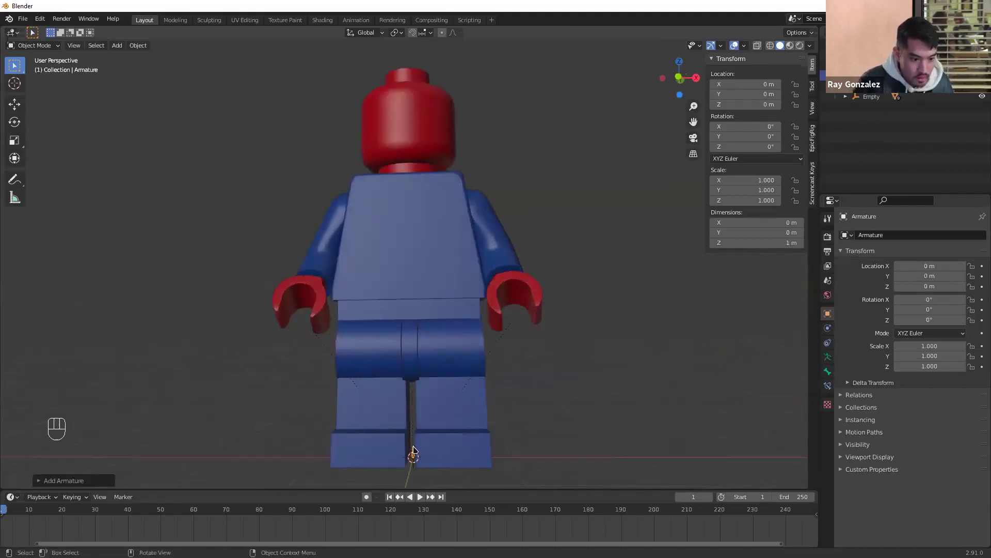
{"action": "key", "text": "s"}
{"action": "left_click", "coordinate": [491, 338]}
Move the armature about 17 m along the X axis so it stands beside the minifigure
{"action": "key", "text": "g"}
{"action": "key", "text": "x"}
{"action": "left_click", "coordinate": [626, 381]}
Rotate the armature 180° about the global X axis so the bone points downward
{"action": "middle_click_drag", "start_coordinate": [627, 381], "coordinate": [464, 355]}
{"action": "scroll", "coordinate": [496, 355], "scroll_direction": "up", "scroll_amount": 2}
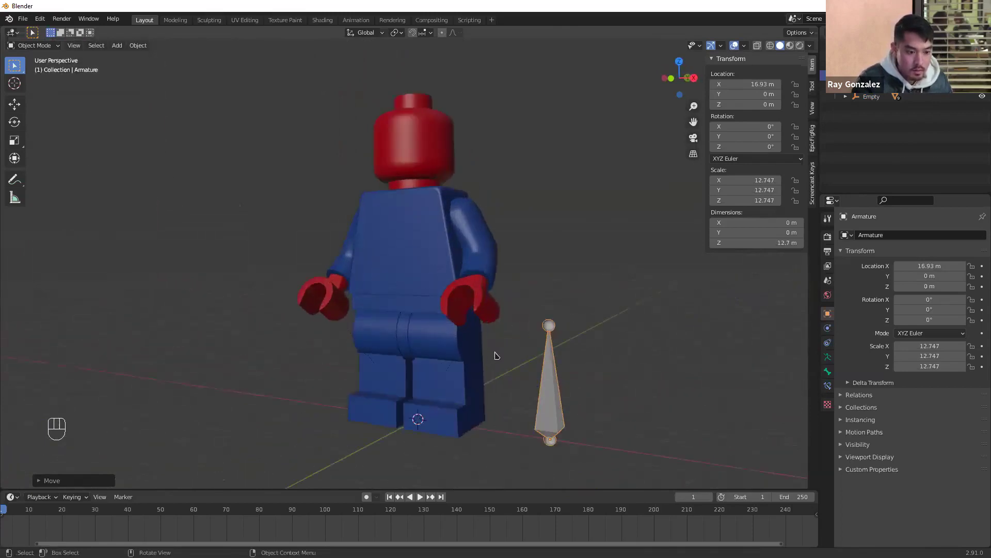
{"action": "scroll", "coordinate": [496, 367], "scroll_direction": "down", "scroll_amount": 3}
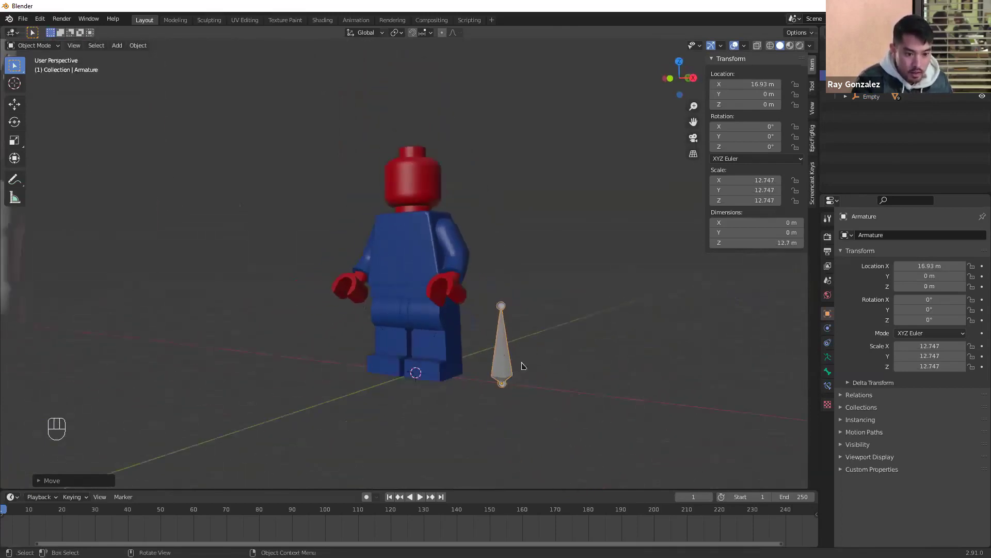
{"action": "middle_click_drag", "start_coordinate": [472, 348], "coordinate": [487, 383]}
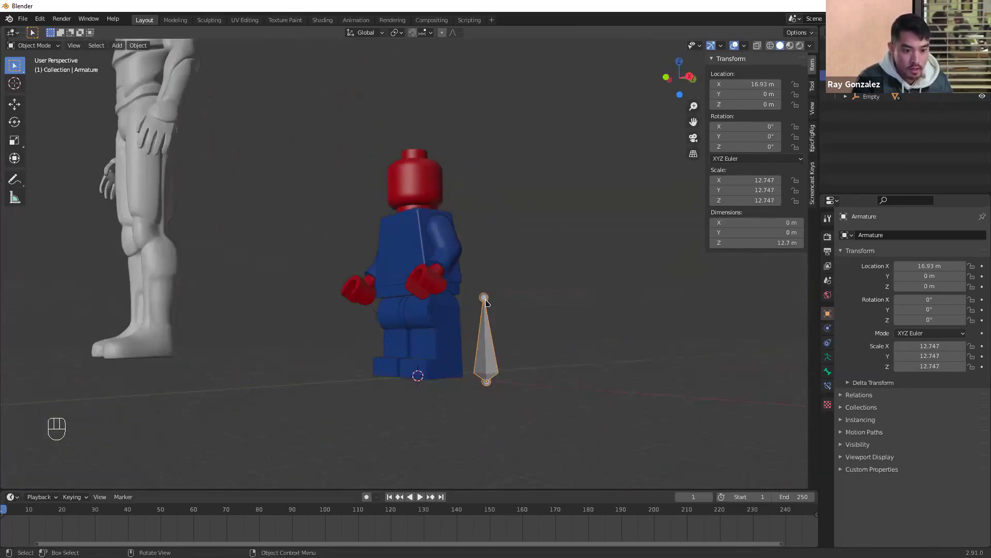
{"action": "key", "text": "KP_1"}
{"action": "middle_click_drag", "start_coordinate": [531, 359], "coordinate": [485, 346]}
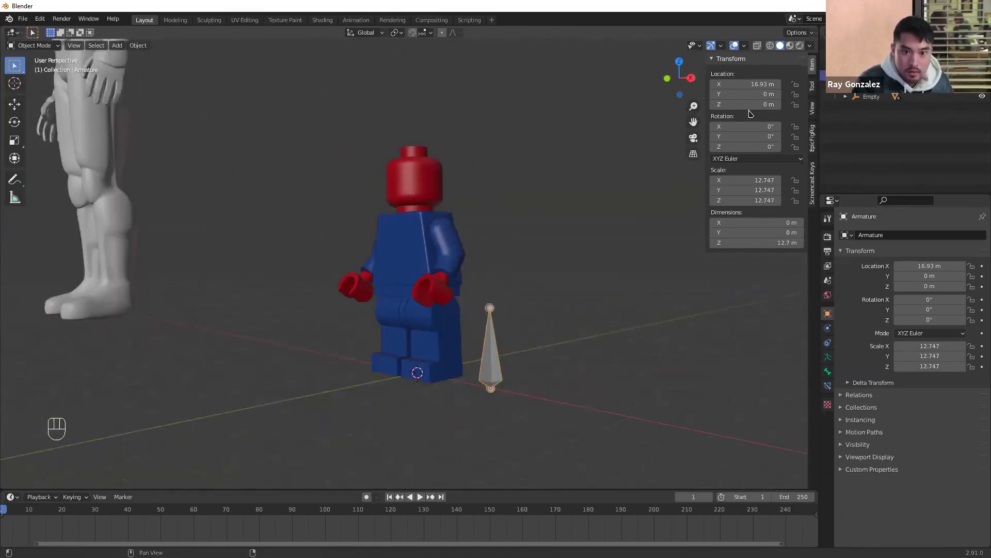
{"action": "key", "text": "r"}
{"action": "type", "text": "x"}
{"action": "type", "text": "180"}
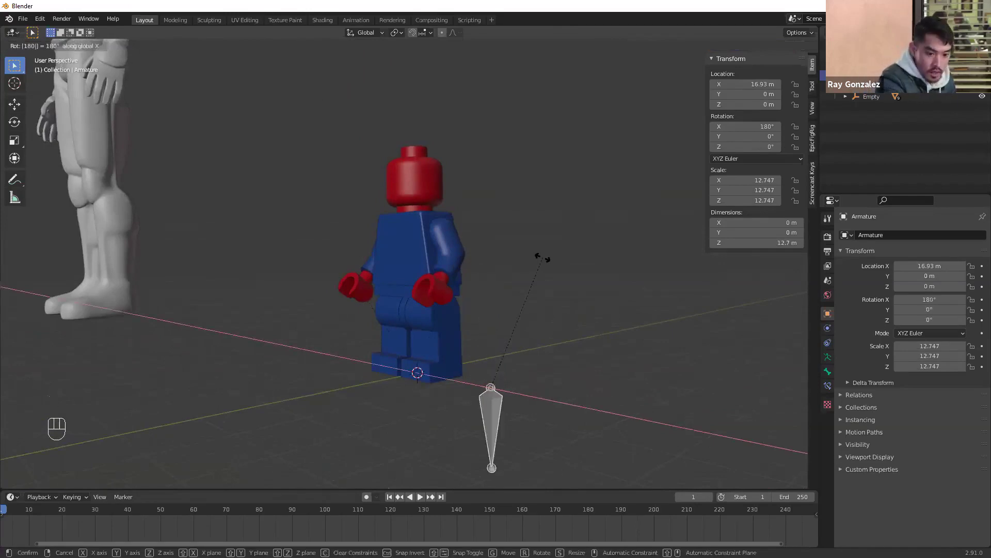
{"action": "key", "text": "Return"}
Raise the flipped armature to shoulder height beside the minifigure, at about X 15.48 m and Z 26.49 m
{"action": "left_click", "coordinate": [496, 425]}
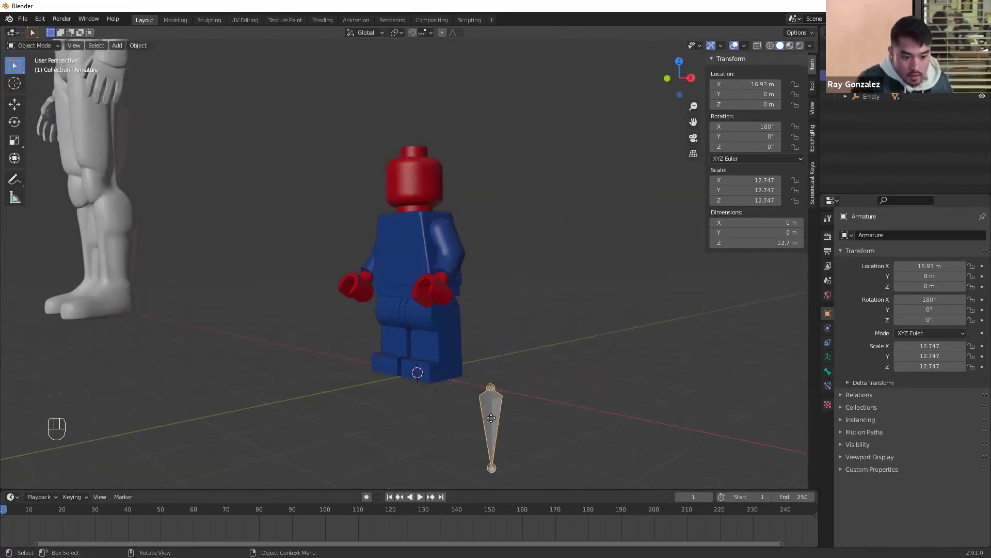
{"action": "key", "text": "g"}
{"action": "key", "text": "z"}
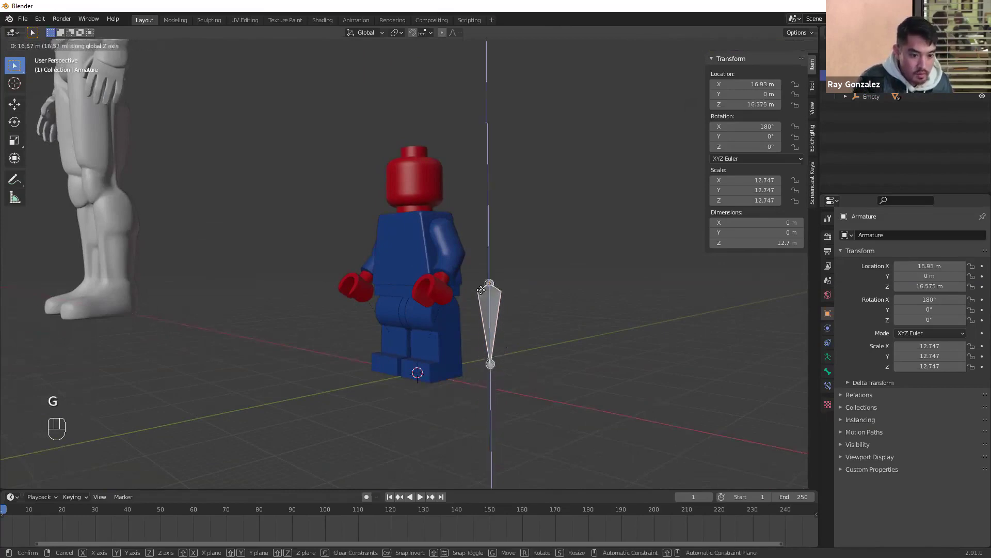
{"action": "left_click", "coordinate": [491, 222]}
{"action": "middle_click_drag", "start_coordinate": [491, 222], "coordinate": [543, 264]}
{"action": "key", "text": "g"}
{"action": "left_click", "coordinate": [499, 250]}
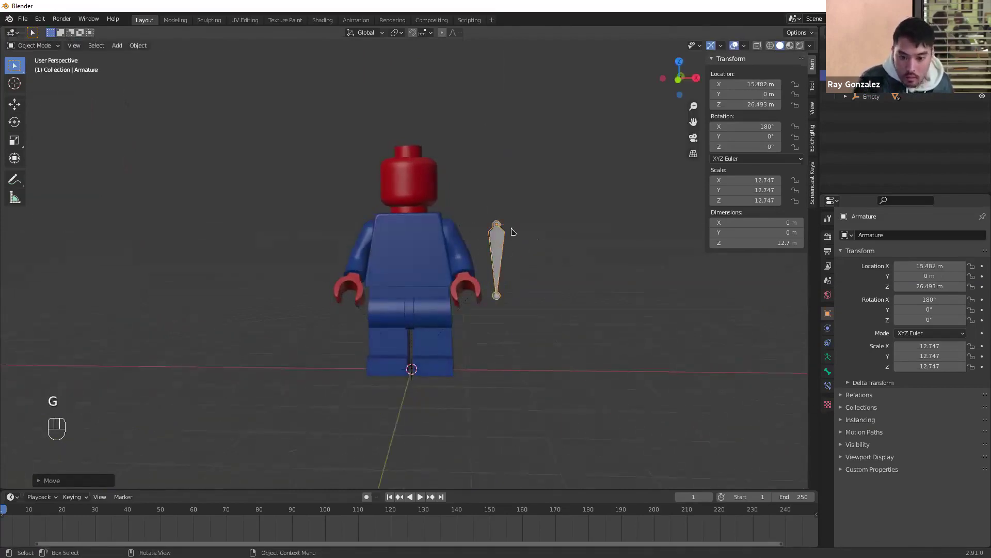
Turn on In Front in the armature's viewport display settings so the bone shows through the minifigure
{"action": "left_click", "coordinate": [477, 242]}
{"action": "left_click", "coordinate": [494, 244]}
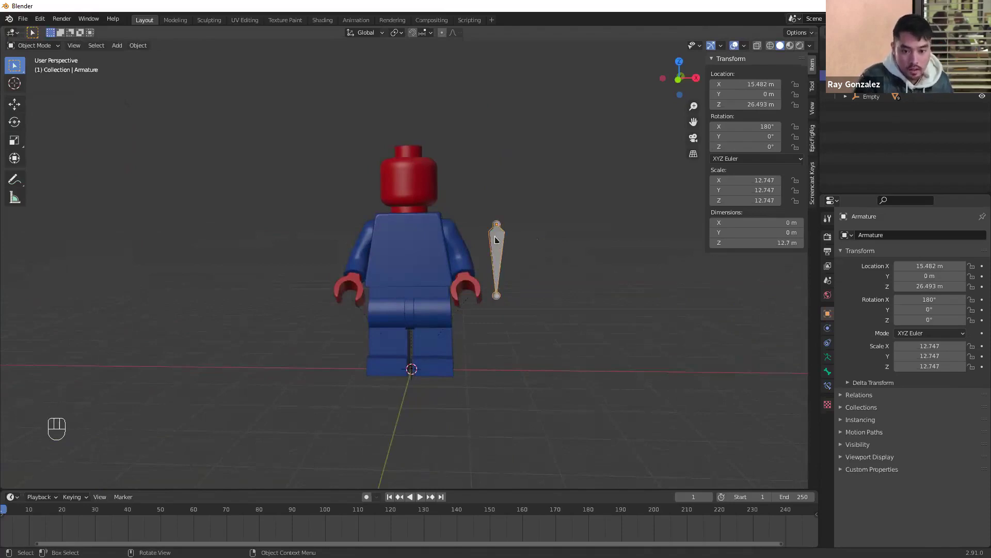
{"action": "left_click", "coordinate": [566, 213]}
{"action": "left_click", "coordinate": [499, 241]}
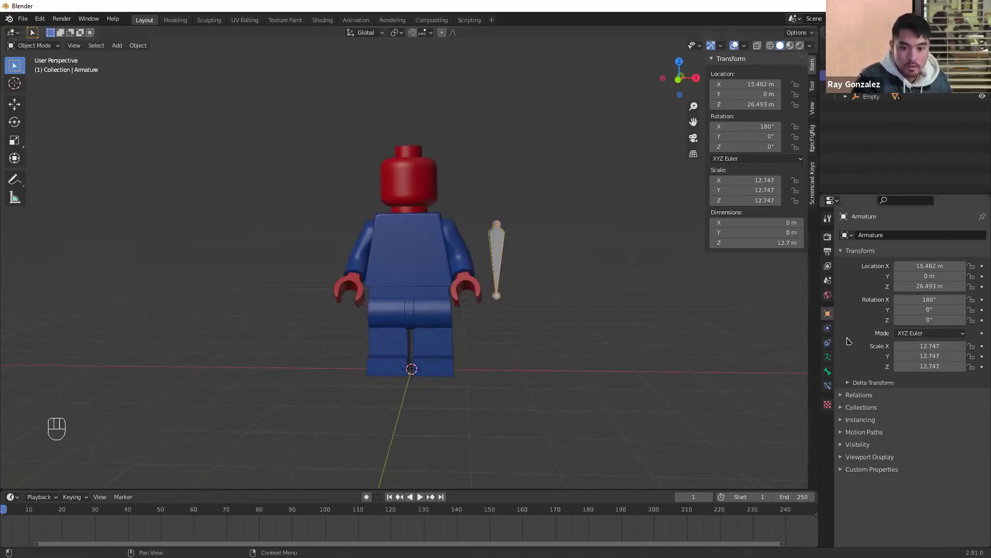
{"action": "left_click", "coordinate": [829, 359]}
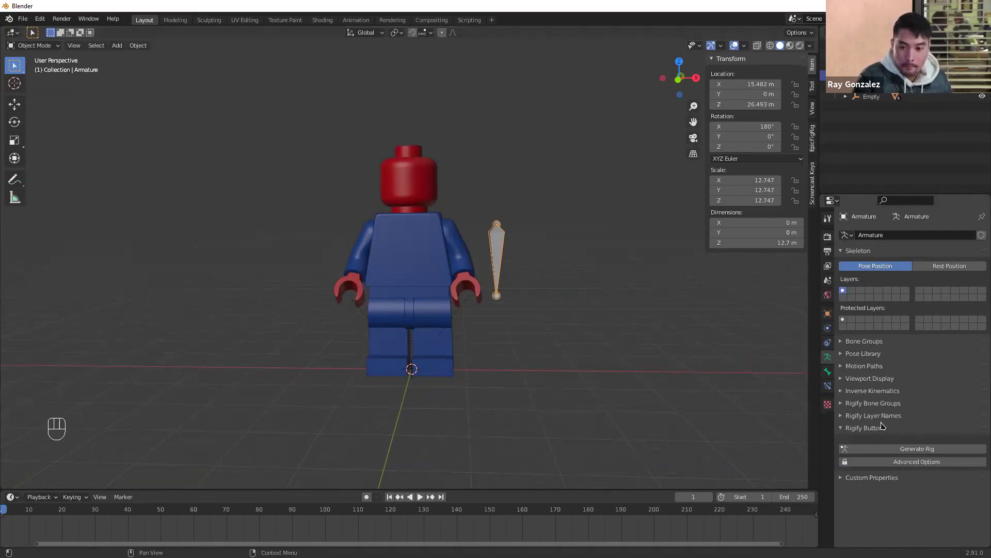
{"action": "left_click", "coordinate": [828, 372]}
{"action": "left_click", "coordinate": [826, 358]}
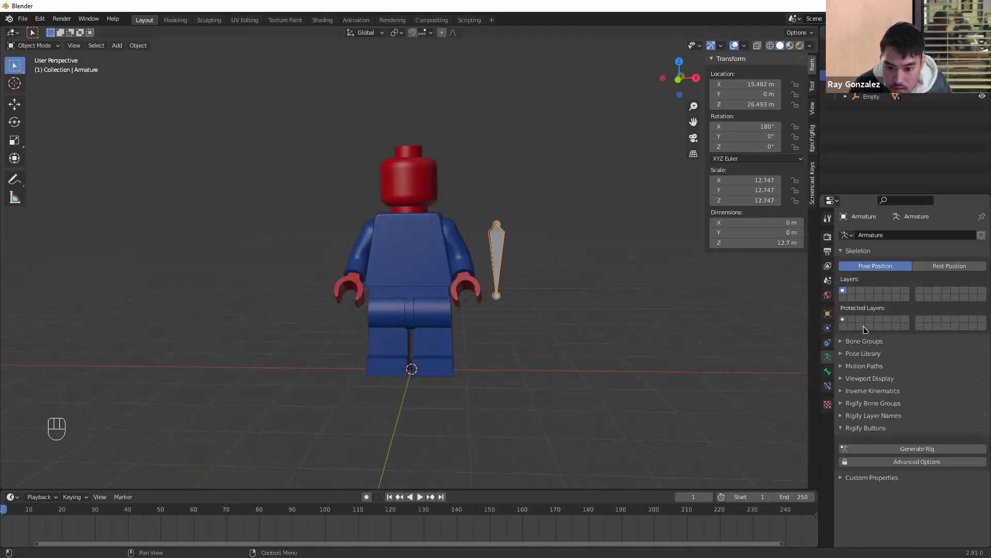
{"action": "left_click", "coordinate": [842, 378]}
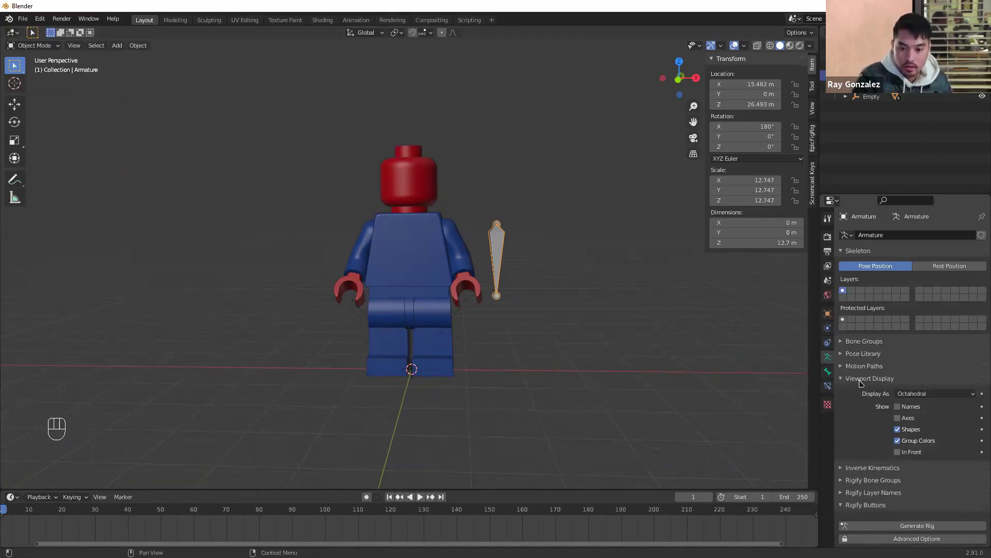
{"action": "left_click", "coordinate": [898, 453]}
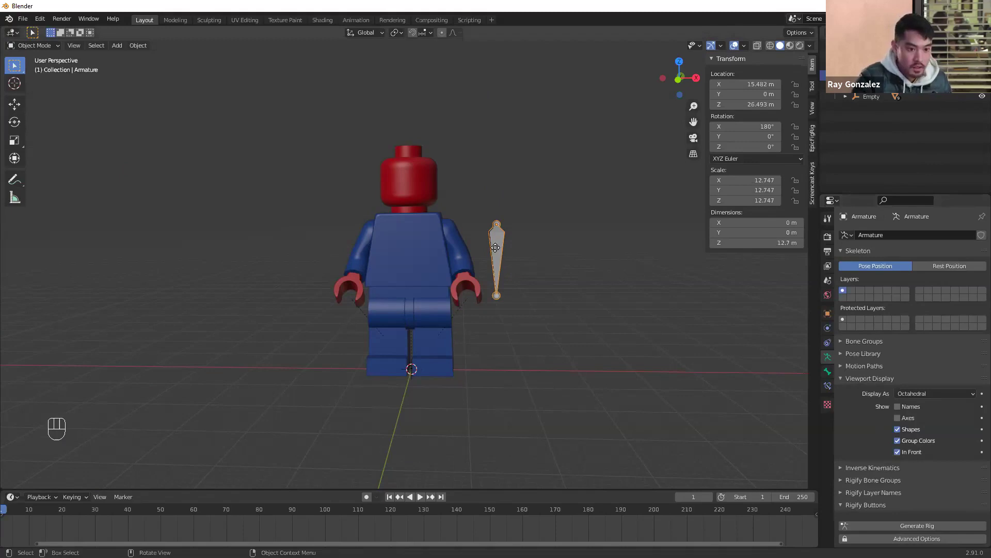
Move the armature along the X axis over the minifigure's torso, to about X 2.93 m
{"action": "key", "text": "g"}
{"action": "key", "text": "x"}
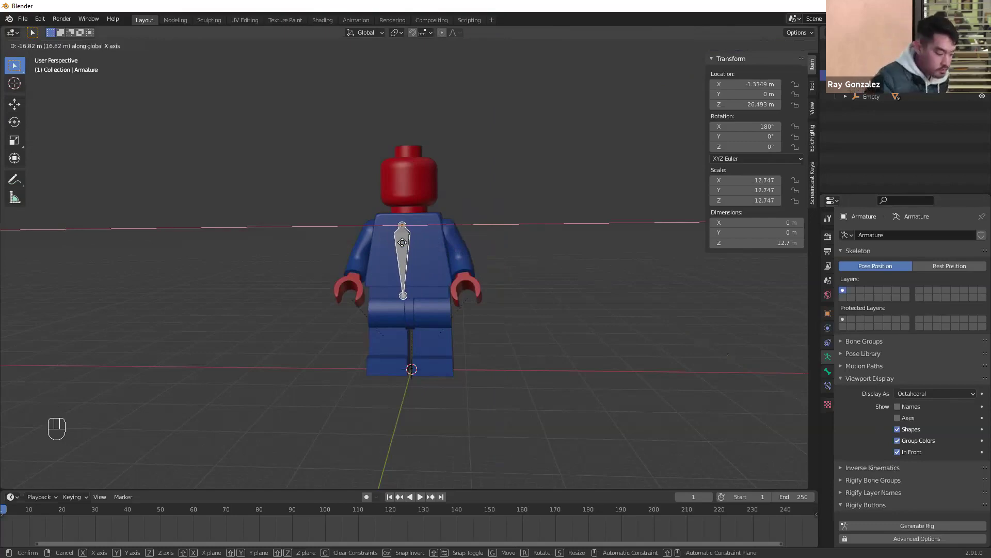
{"action": "left_click", "coordinate": [426, 243]}
{"action": "middle_click_drag", "start_coordinate": [398, 250], "coordinate": [242, 248]}
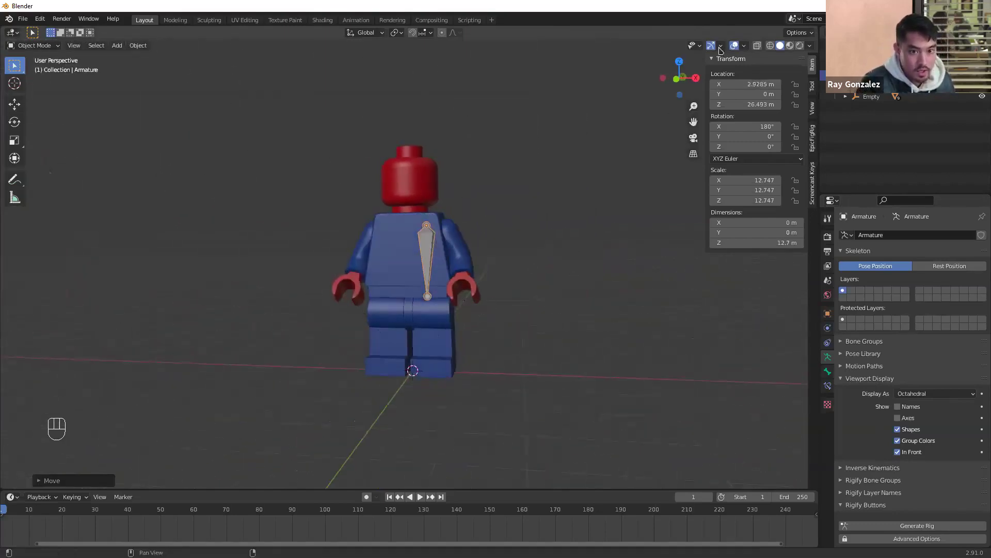
Align the armature with the minifigure's left shoulder in front view, at about X 5.95 m and Z 26.18 m
{"action": "left_click", "coordinate": [676, 78]}
{"action": "scroll", "coordinate": [513, 238], "scroll_direction": "up", "scroll_amount": 4}
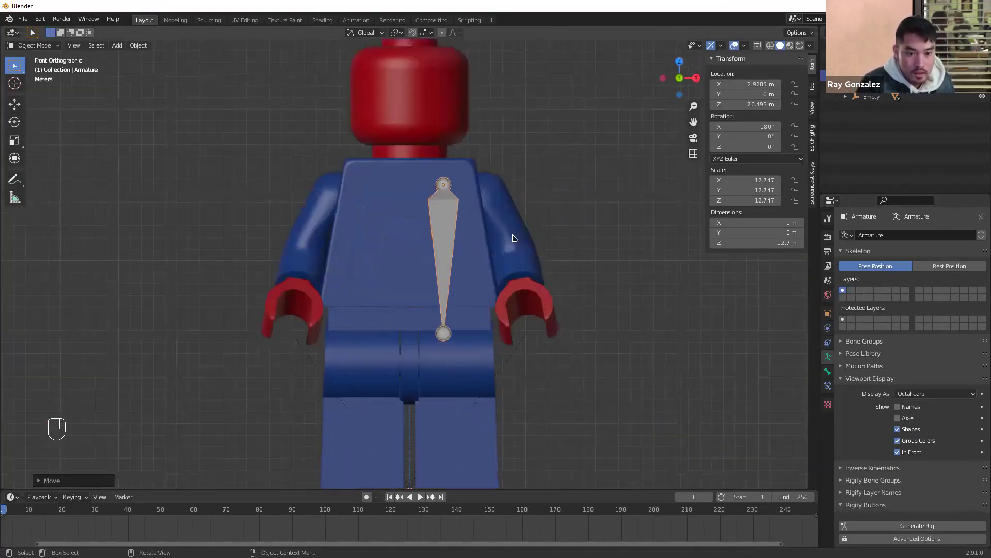
{"action": "left_click", "coordinate": [677, 78]}
{"action": "left_click", "coordinate": [677, 78]}
{"action": "key", "text": "g"}
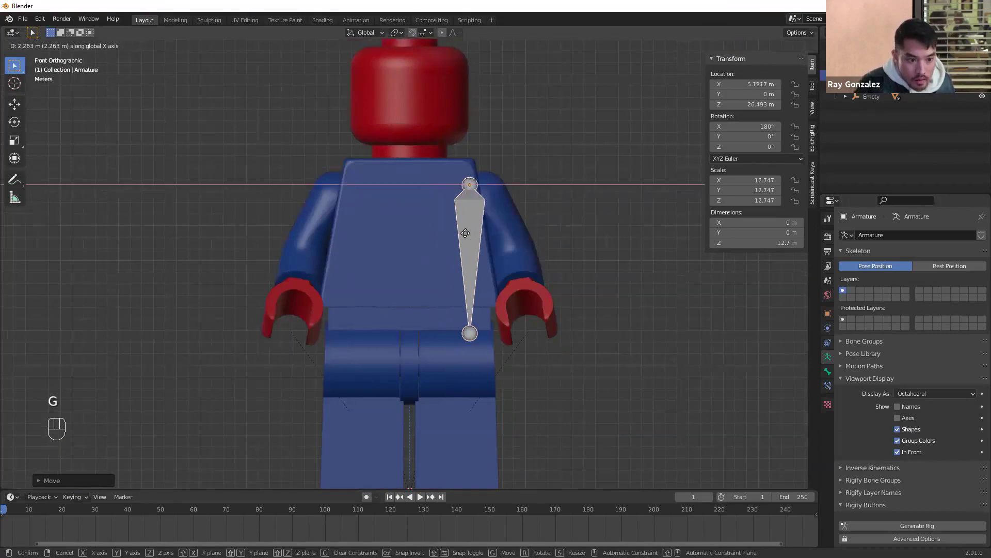
{"action": "left_click", "coordinate": [472, 235]}
{"action": "key", "text": "g"}
{"action": "left_click", "coordinate": [473, 242]}
{"action": "key", "text": "g"}
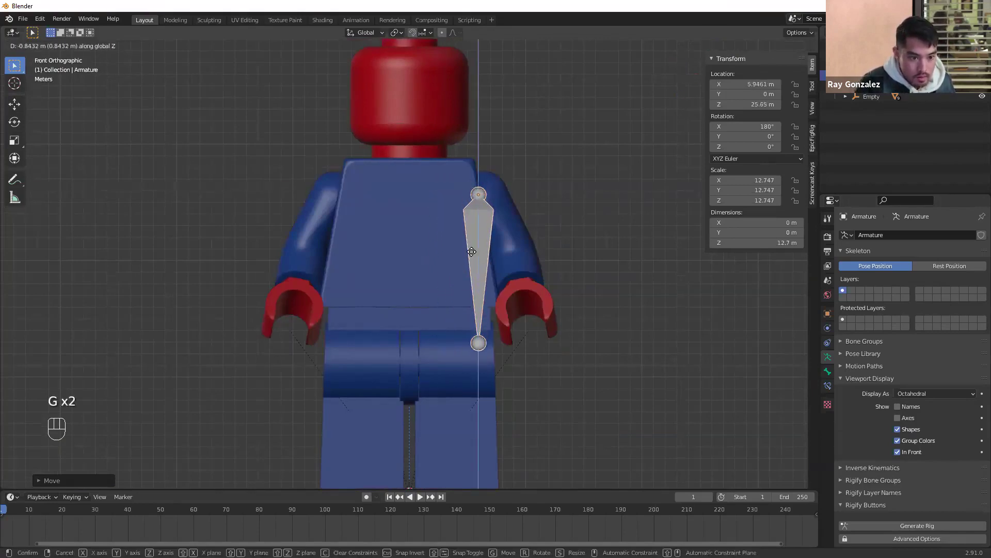
{"action": "left_click", "coordinate": [492, 251]}
Center the armature on the left shoulder in side view, at about Y -0.04 m, and check it from several angles
{"action": "left_click_drag", "start_coordinate": [689, 75], "coordinate": [703, 73]}
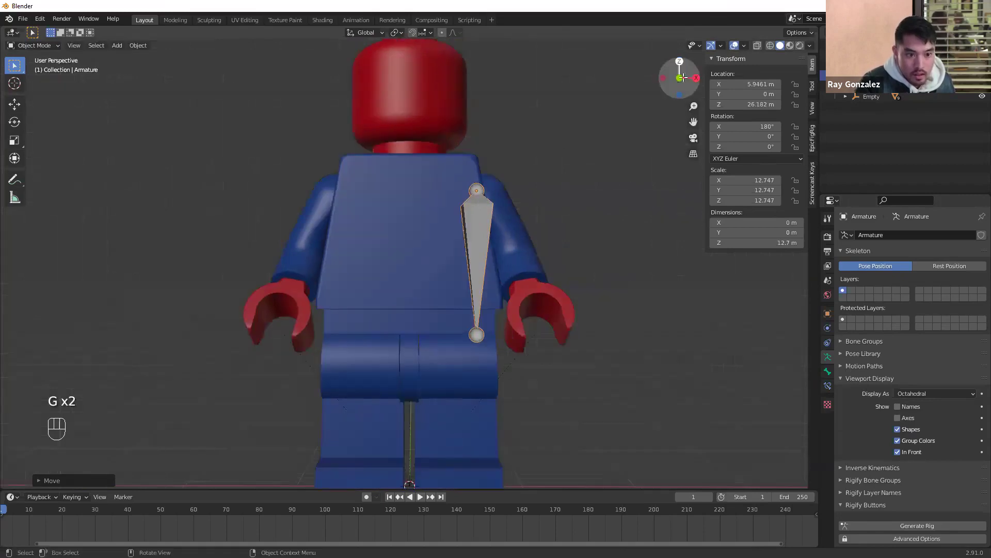
{"action": "left_click", "coordinate": [697, 78]}
{"action": "key", "text": "g"}
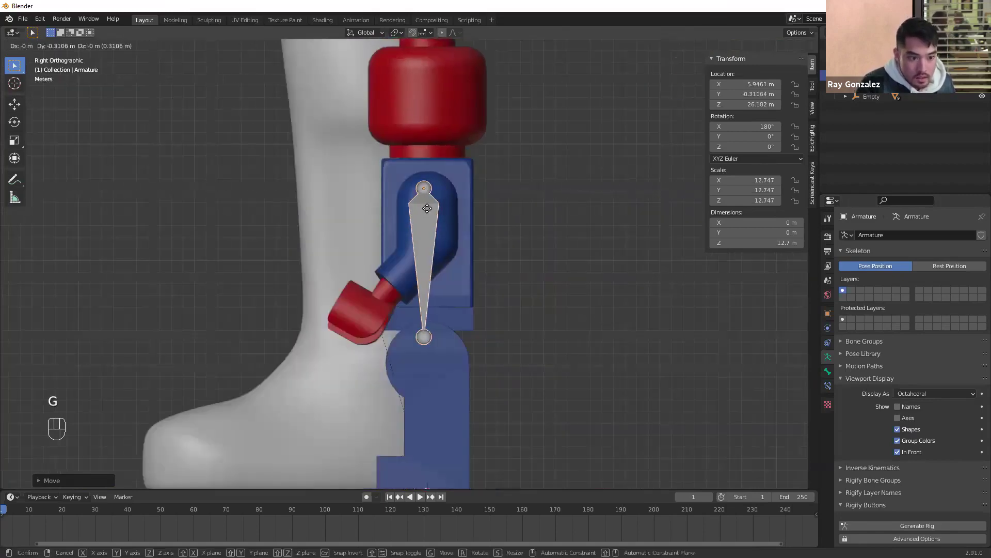
{"action": "left_click", "coordinate": [433, 212]}
{"action": "scroll", "coordinate": [430, 212], "scroll_direction": "down", "scroll_amount": 4}
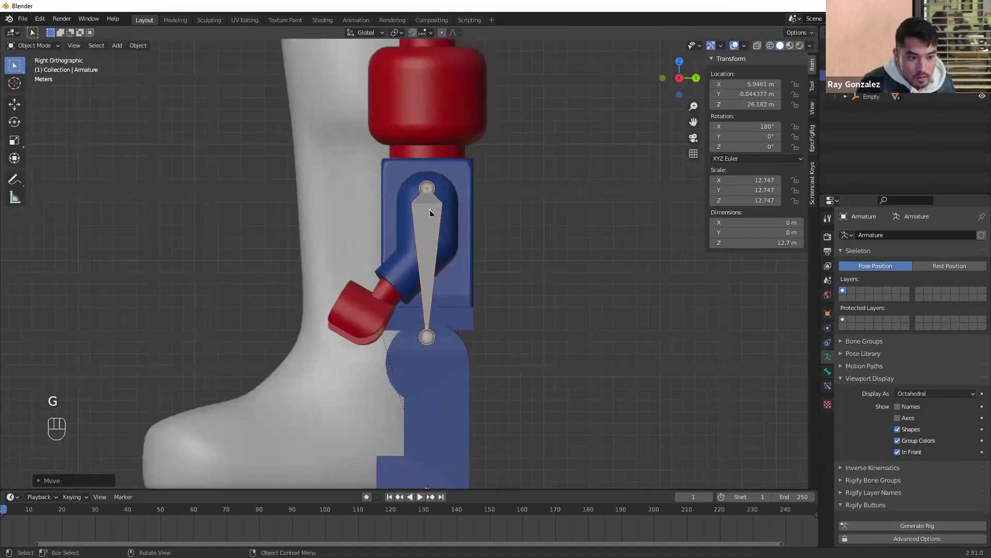
{"action": "middle_click_drag", "start_coordinate": [431, 212], "coordinate": [349, 106]}
{"action": "middle_click_drag", "start_coordinate": [493, 204], "coordinate": [571, 215]}
{"action": "middle_click_drag", "start_coordinate": [458, 246], "coordinate": [394, 238]}
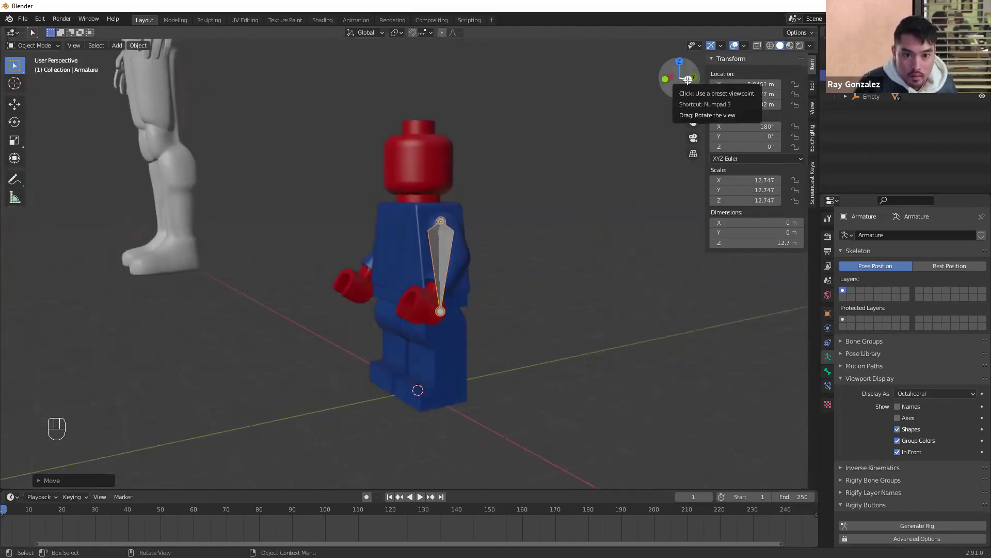
Lower the armature along the Z axis to about 25.43 m so its head sits at the shoulder joint
{"action": "left_click", "coordinate": [688, 80]}
{"action": "scroll", "coordinate": [433, 217], "scroll_direction": "up", "scroll_amount": 4}
{"action": "key", "text": "g"}
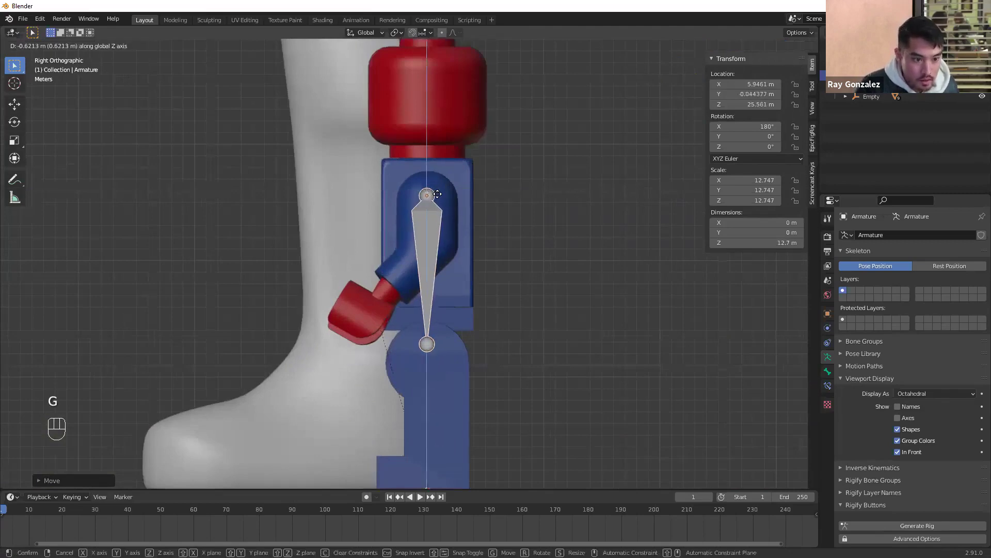
{"action": "left_click", "coordinate": [482, 215]}
Rotate the armature about the X axis to about 151° to tilt the bone along the left arm
{"action": "middle_click_drag", "start_coordinate": [510, 227], "coordinate": [450, 222]}
{"action": "scroll", "coordinate": [500, 230], "scroll_direction": "up", "scroll_amount": 3}
{"action": "key", "text": "r"}
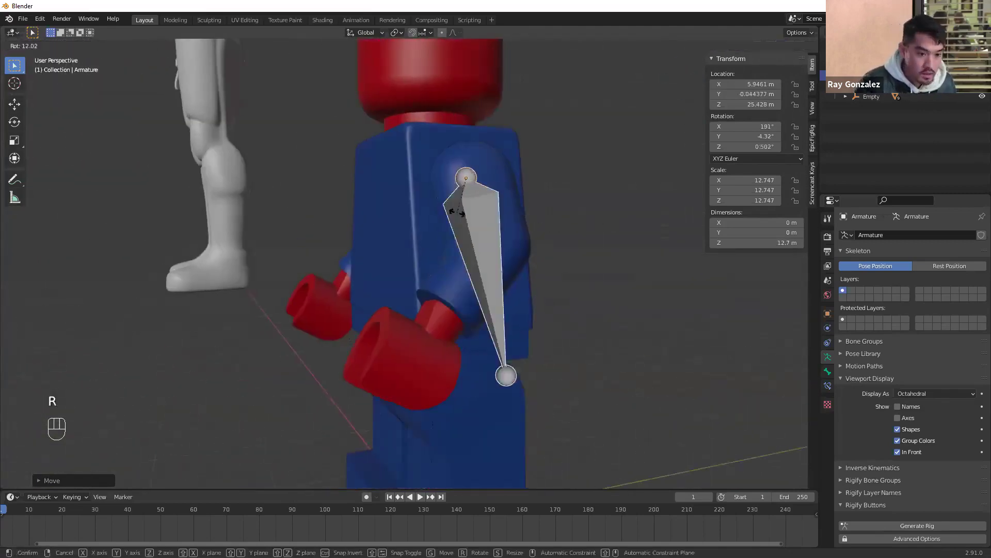
{"action": "left_click", "coordinate": [421, 210]}
{"action": "middle_click_drag", "start_coordinate": [517, 222], "coordinate": [587, 229]}
{"action": "scroll", "coordinate": [586, 229], "scroll_direction": "down", "scroll_amount": 3}
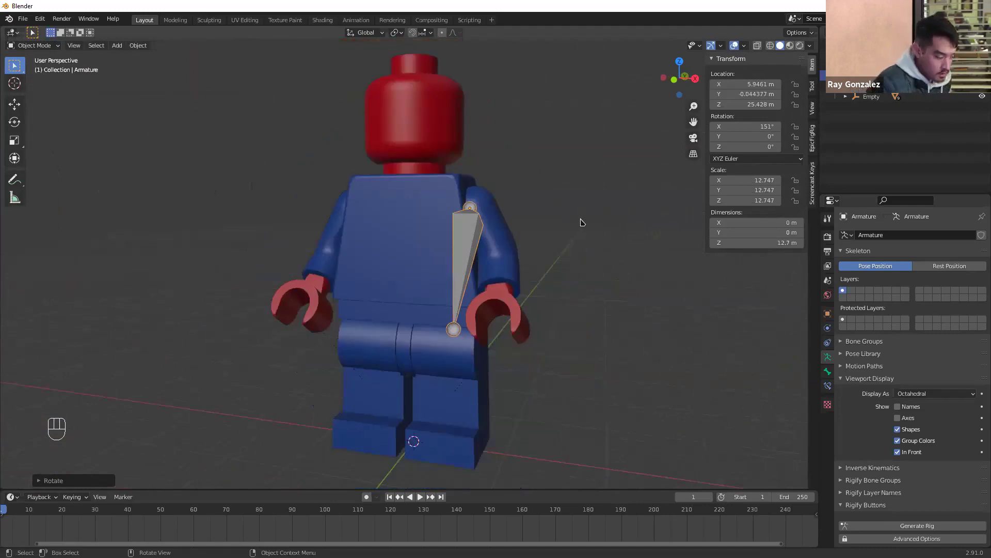
Parent the minifigure's left hand to the left arm with the Object option
{"action": "middle_click_drag", "start_coordinate": [562, 240], "coordinate": [533, 259]}
{"action": "left_click", "coordinate": [533, 259]}
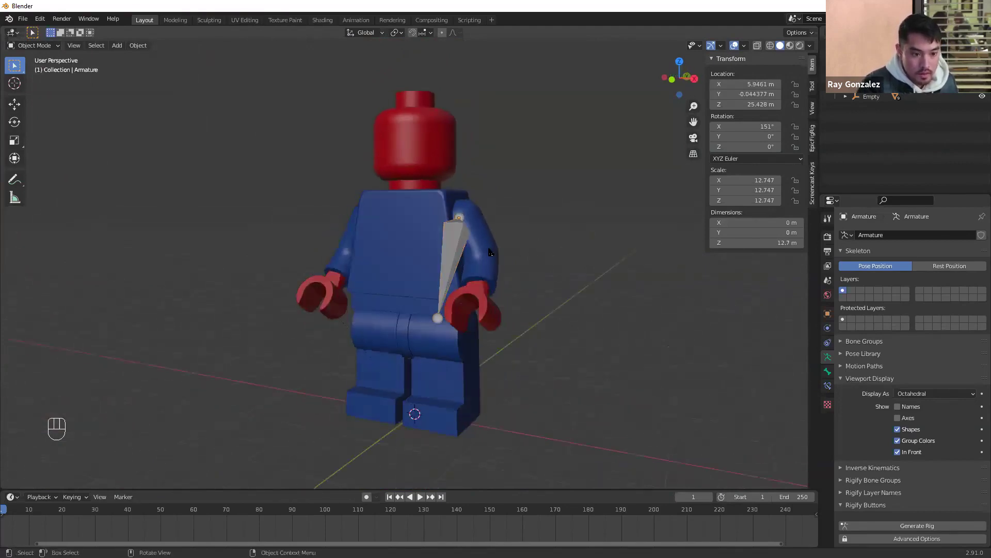
{"action": "left_click", "coordinate": [488, 253]}
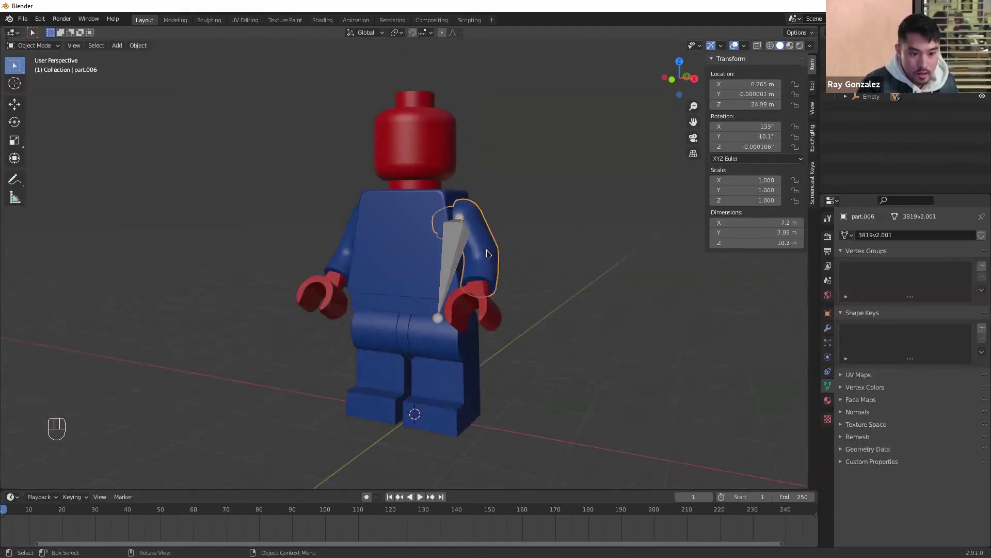
{"action": "left_click", "coordinate": [489, 312]}
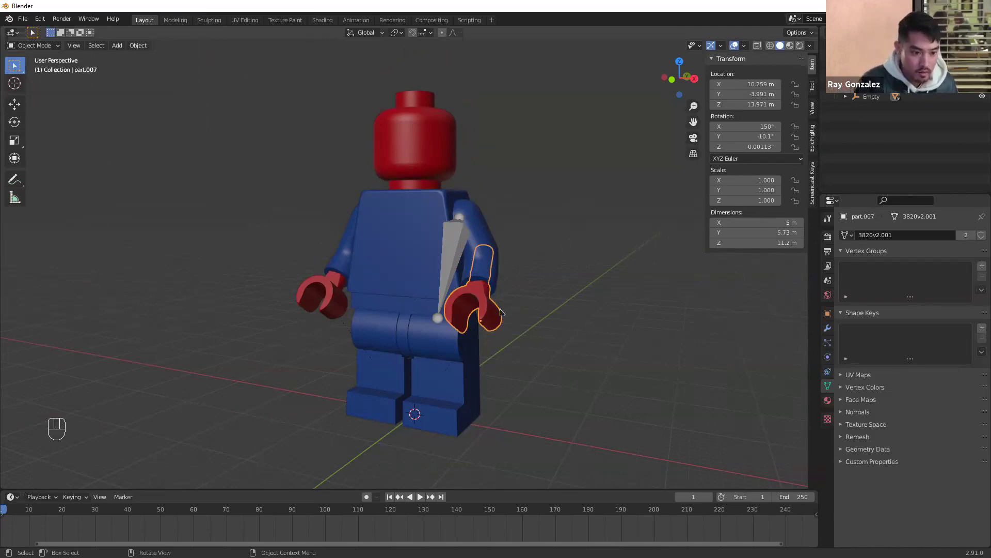
{"action": "key", "text": "shift"}
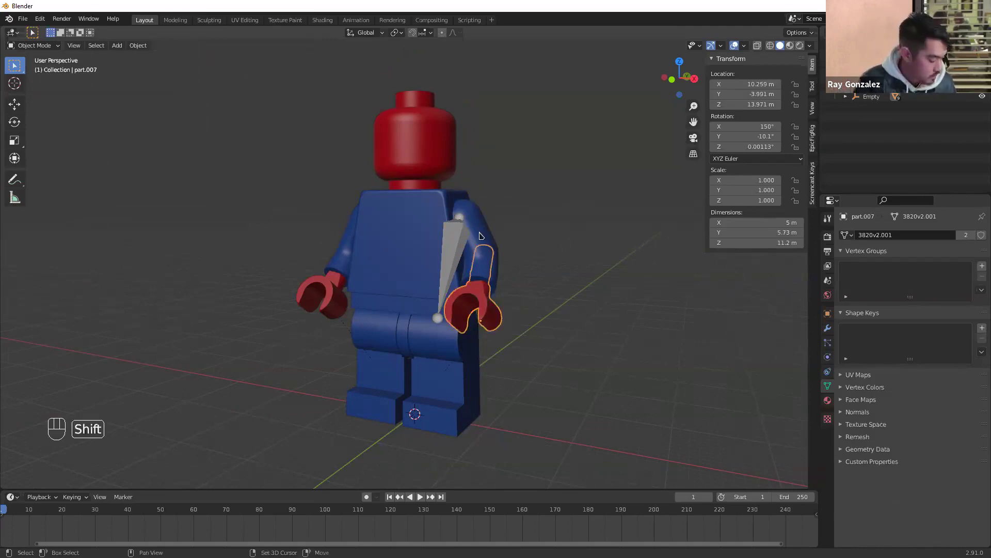
{"action": "left_click", "coordinate": [477, 234], "text": "shift"}
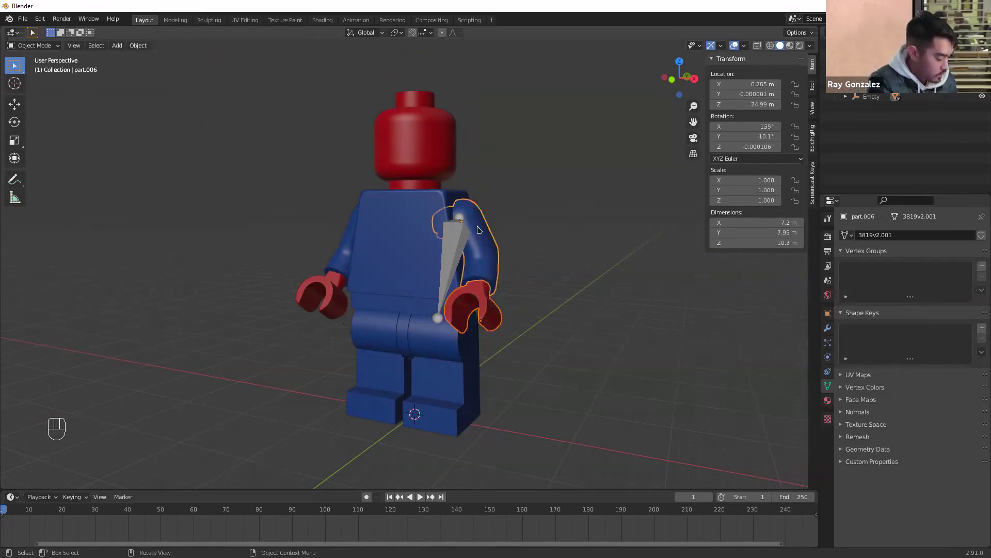
{"action": "key", "text": "ctrl+p"}
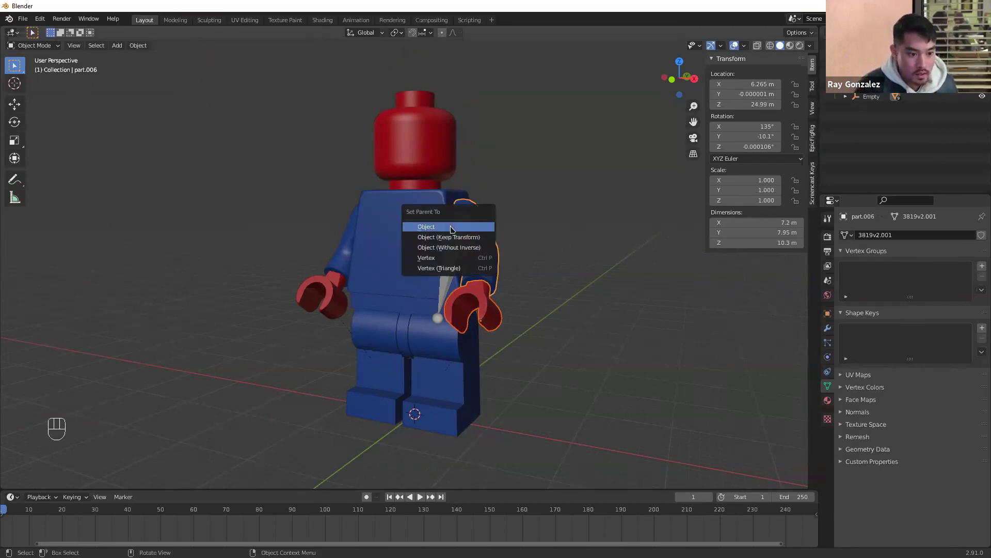
{"action": "left_click", "coordinate": [452, 229]}
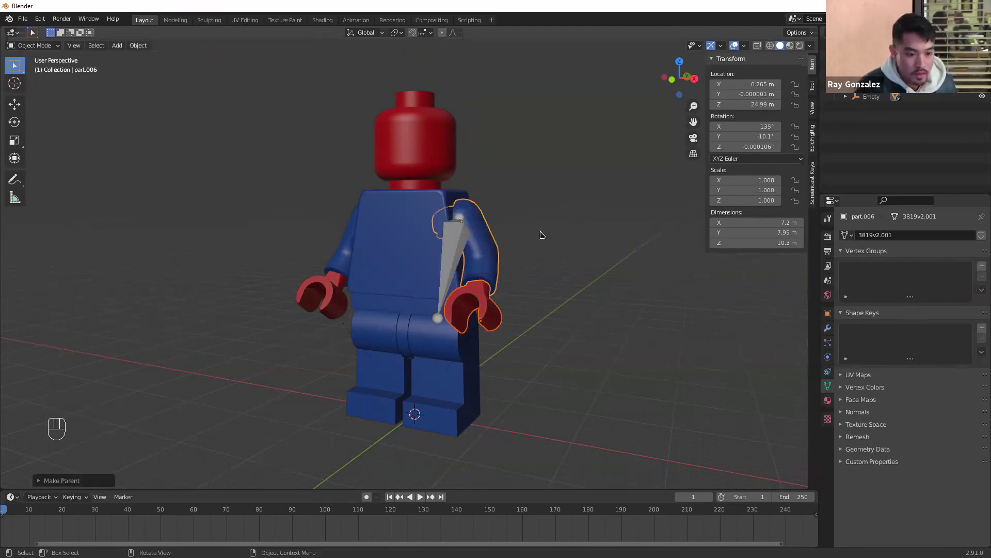
Test-rotate the left arm about 22° around the global X axis with its hand, and undo the rotation
{"action": "key", "text": "r"}
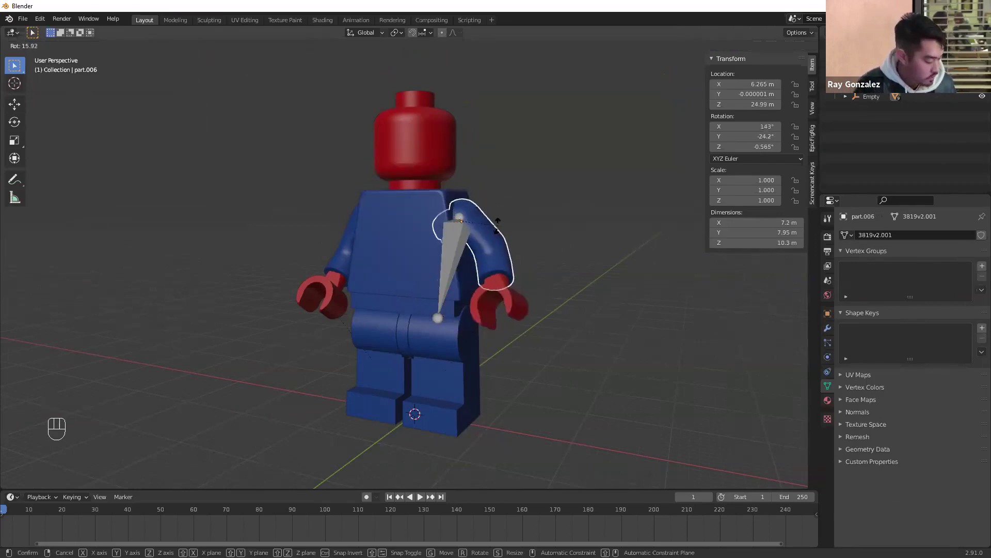
{"action": "key", "text": "x"}
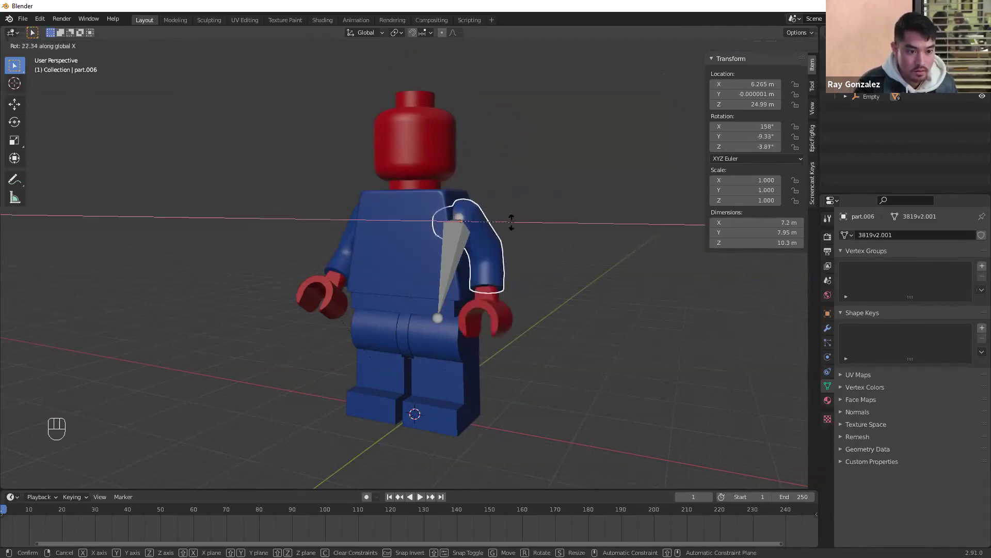
{"action": "left_click", "coordinate": [516, 222]}
{"action": "key", "text": "ctrl+z"}
{"action": "key", "text": "ctrl+z"}
{"action": "key", "text": "ctrl+z"}
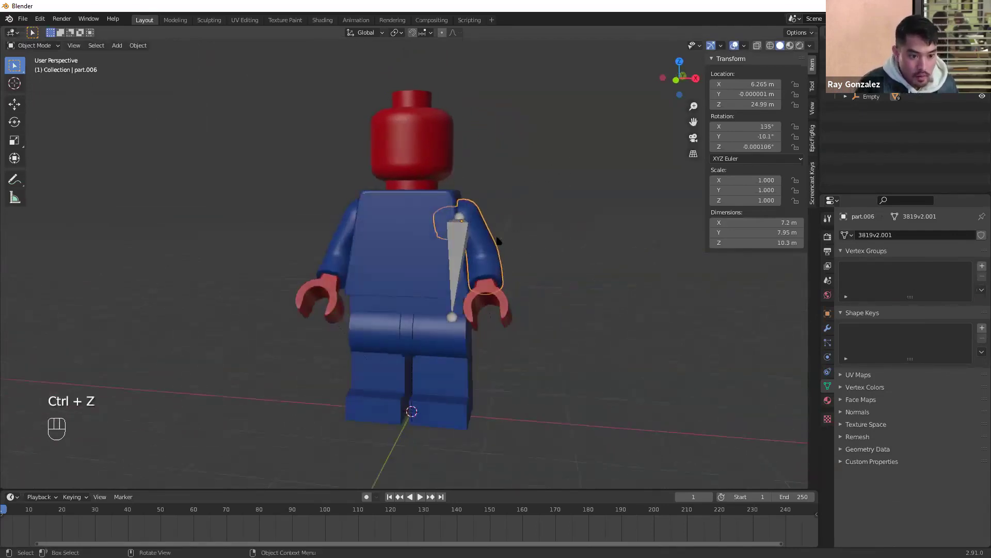
{"action": "key", "text": "ctrl+z"}
{"action": "key", "text": "ctrl+z"}
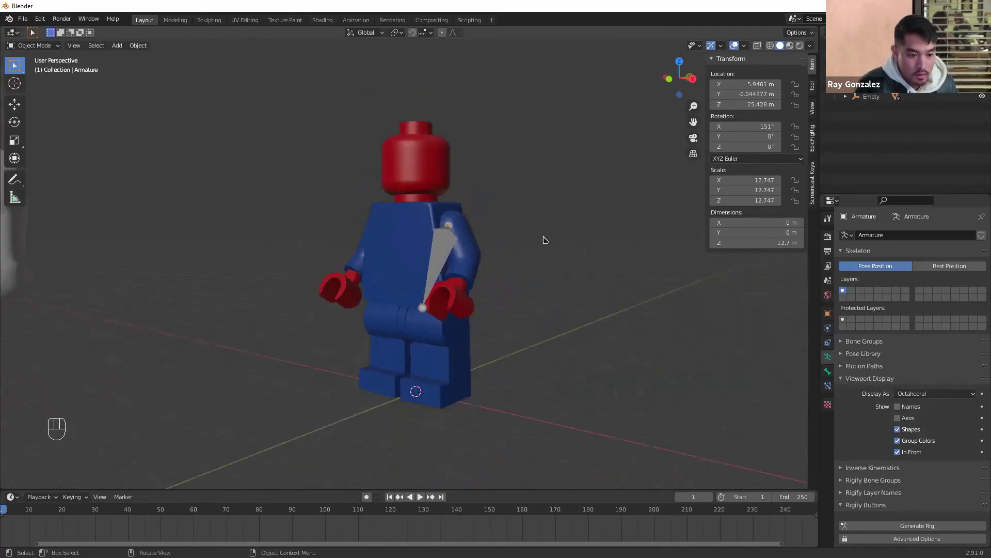
Parent the left arm to the single-bone armature with the Armature Deform option
{"action": "left_click", "coordinate": [471, 260]}
{"action": "scroll", "coordinate": [531, 254], "scroll_direction": "down", "scroll_amount": 1}
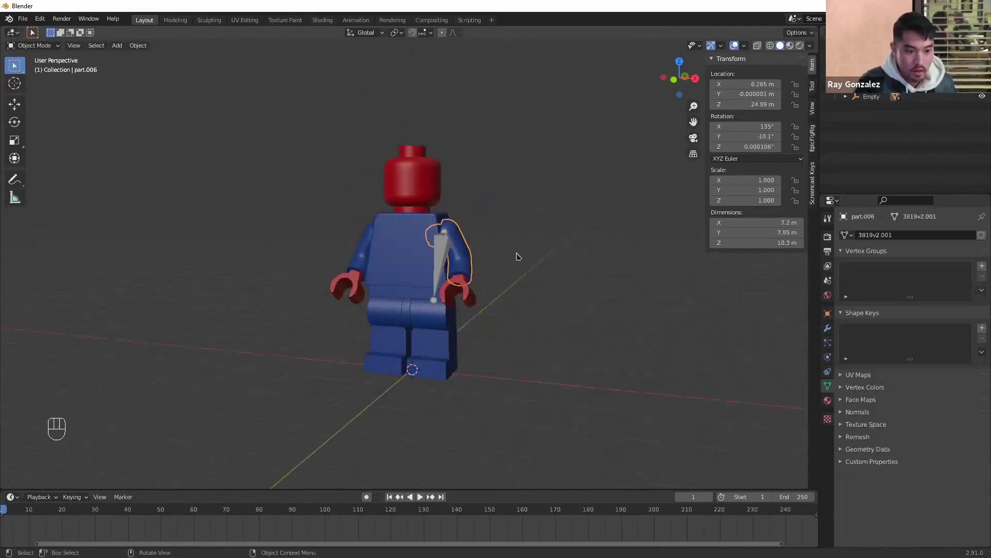
{"action": "scroll", "coordinate": [475, 250], "scroll_direction": "up", "scroll_amount": 2}
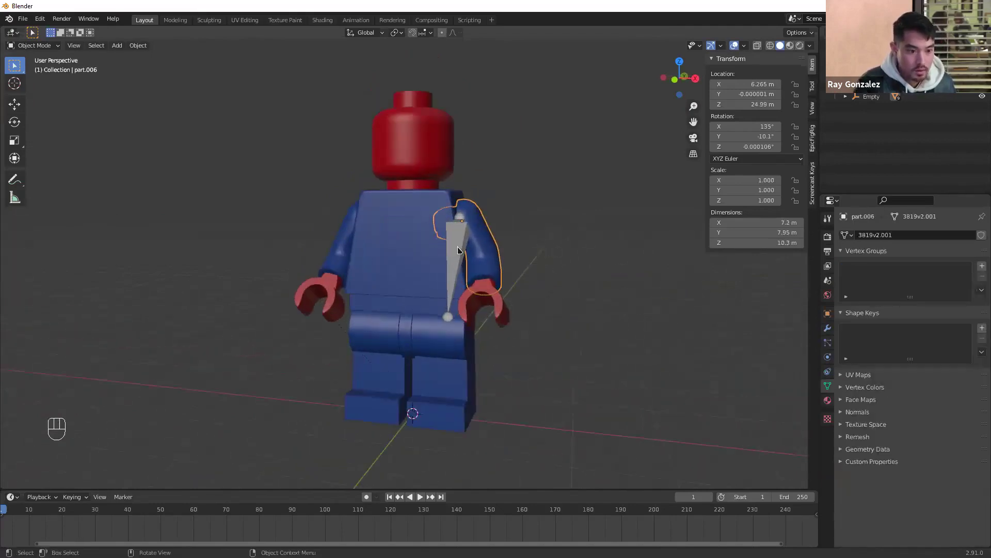
{"action": "key", "text": "shift"}
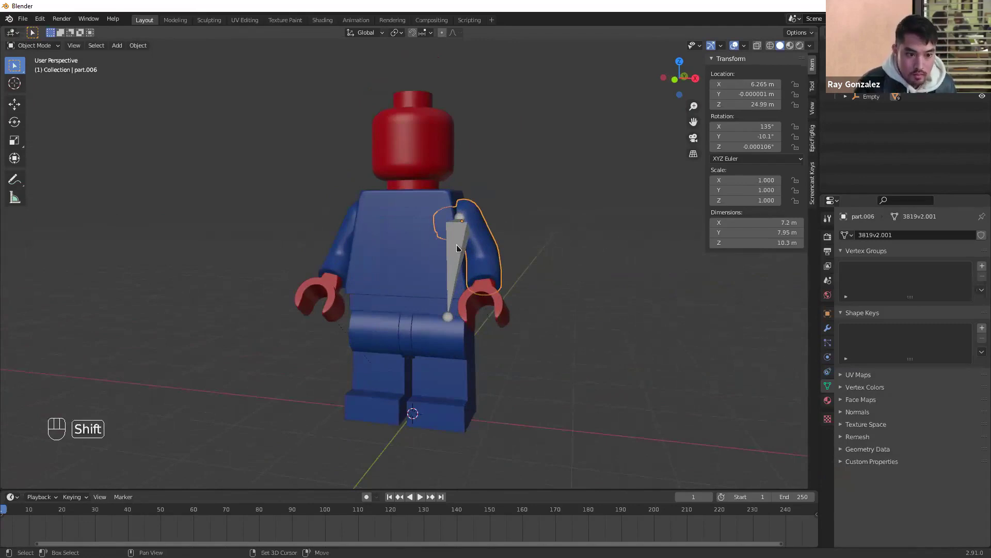
{"action": "left_click", "coordinate": [457, 248], "text": "shift"}
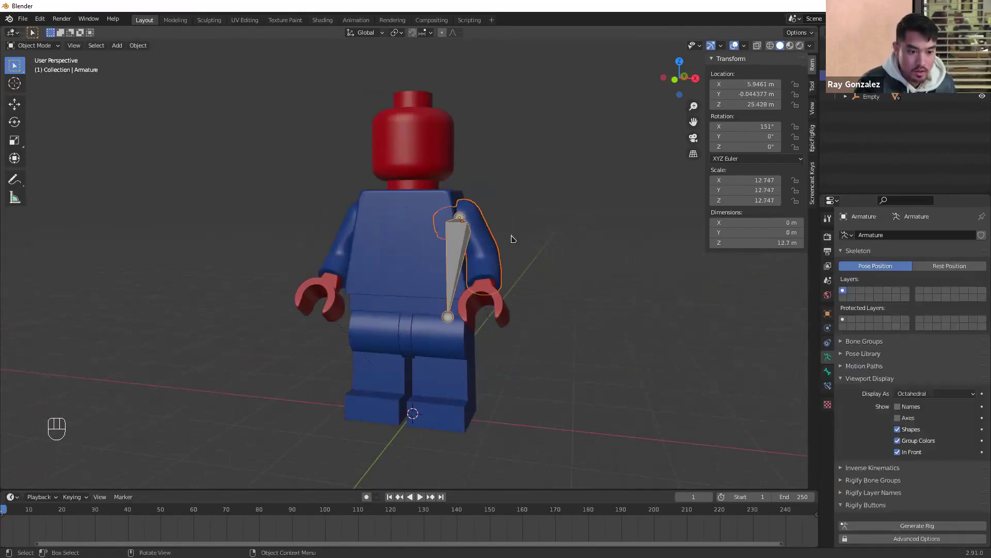
{"action": "left_click", "coordinate": [482, 243]}
{"action": "key", "text": "shift"}
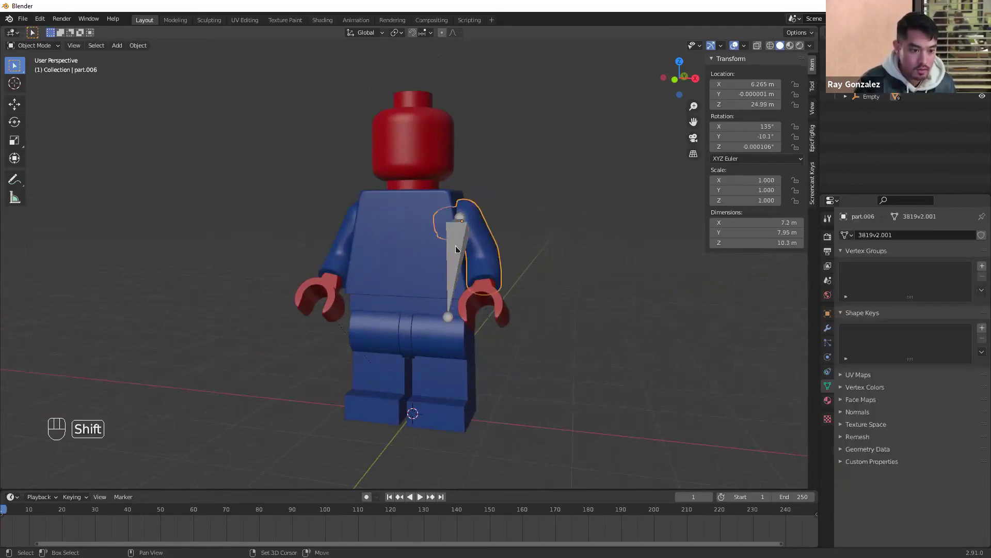
{"action": "left_click", "coordinate": [457, 248], "text": "shift"}
{"action": "middle_click_drag", "start_coordinate": [457, 248], "coordinate": [512, 253]}
{"action": "key", "text": "ctrl+p"}
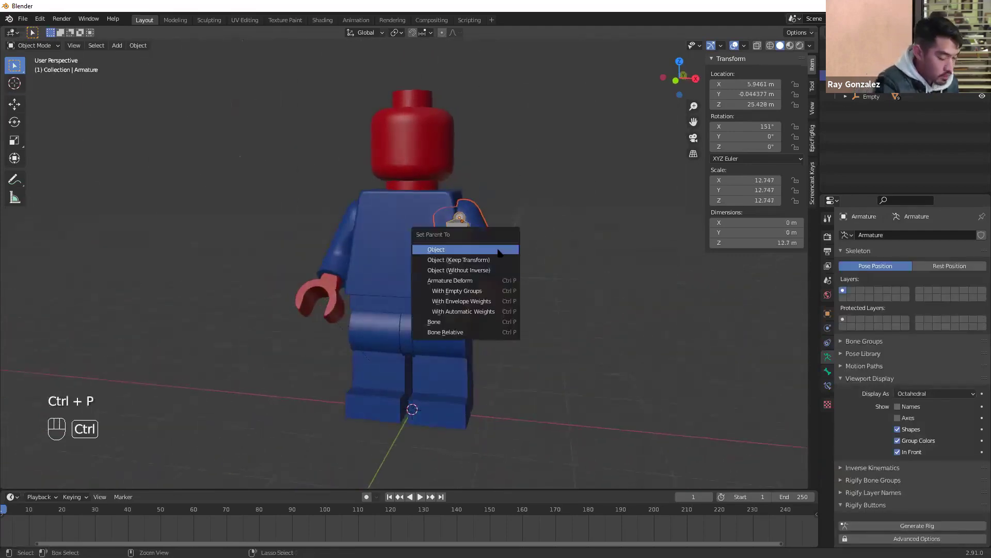
{"action": "left_click", "coordinate": [474, 283]}
{"action": "middle_click_drag", "start_coordinate": [474, 283], "coordinate": [443, 264]}
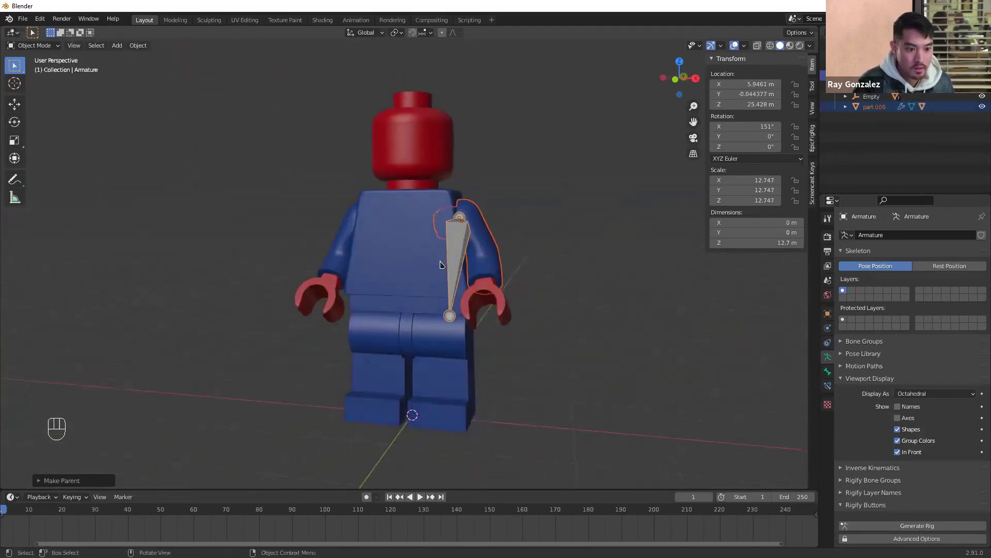
Test-rotate the arm bone in Pose Mode with only the armature selected, and undo the rotation
{"action": "left_click", "coordinate": [457, 256]}
{"action": "left_click", "coordinate": [448, 315]}
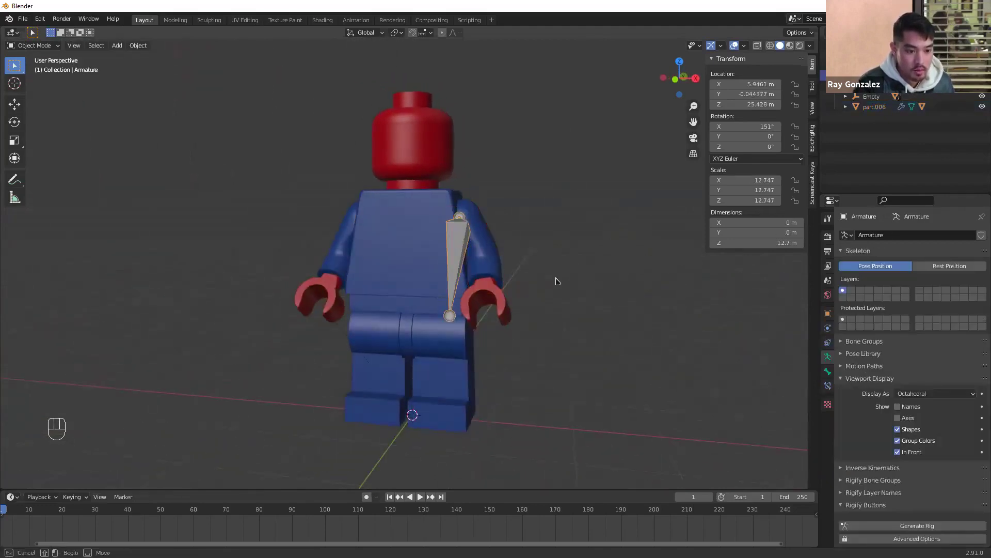
{"action": "middle_click_drag", "start_coordinate": [527, 269], "coordinate": [480, 274]}
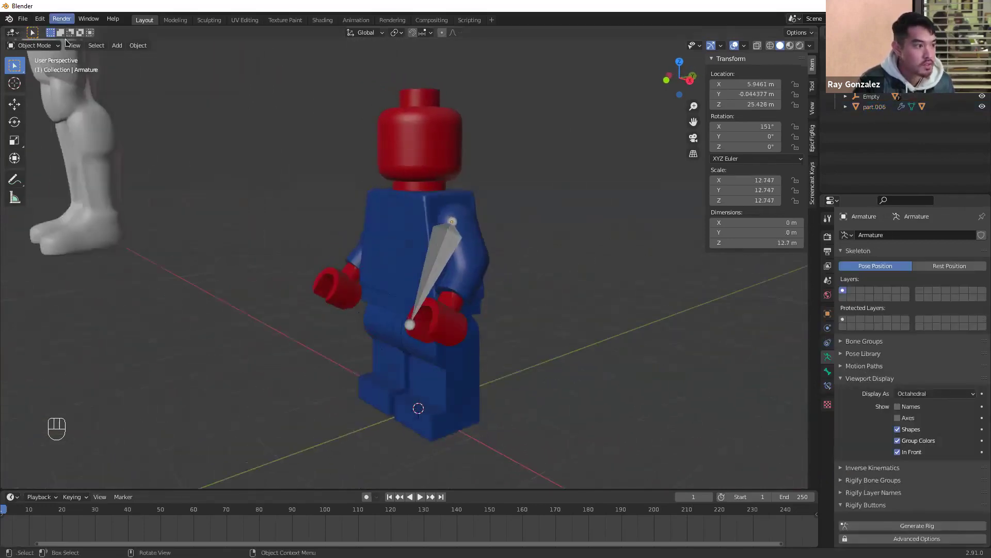
{"action": "left_click", "coordinate": [34, 46]}
{"action": "left_click", "coordinate": [45, 81]}
{"action": "middle_click_drag", "start_coordinate": [616, 374], "coordinate": [504, 330]}
{"action": "left_click", "coordinate": [434, 275]}
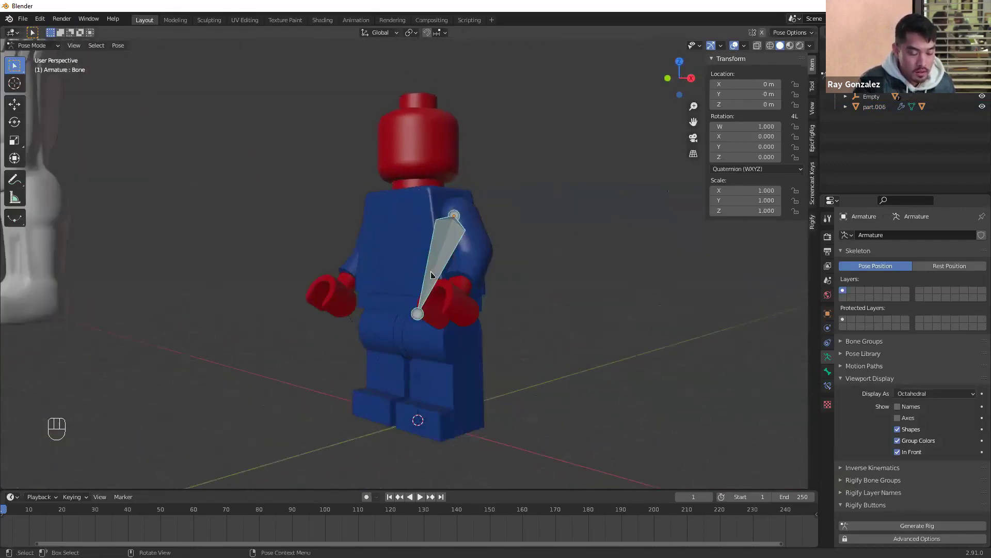
{"action": "key", "text": "r"}
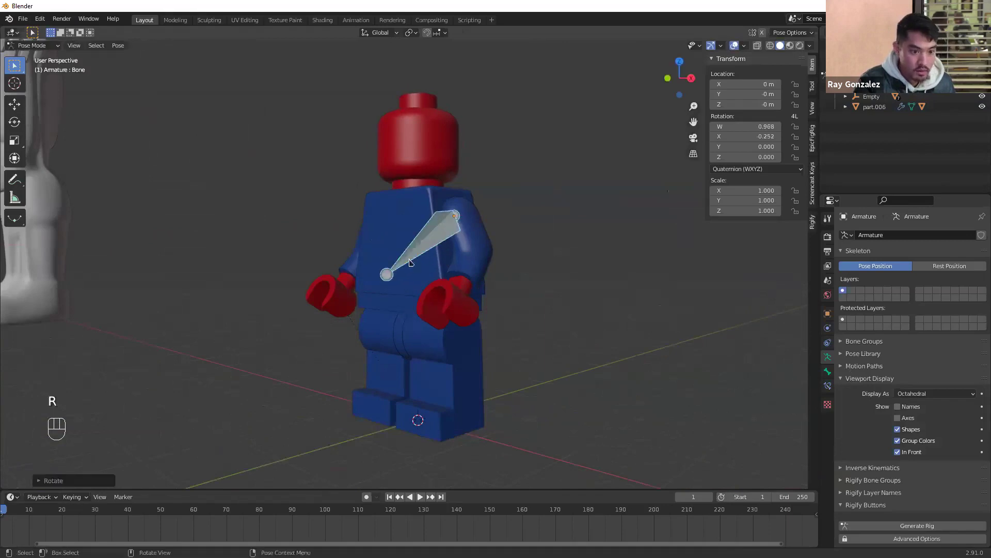
{"action": "left_click", "coordinate": [488, 274]}
{"action": "key", "text": "ctrl+z"}
{"action": "key", "text": "Tab"}
{"action": "key", "text": "Tab"}
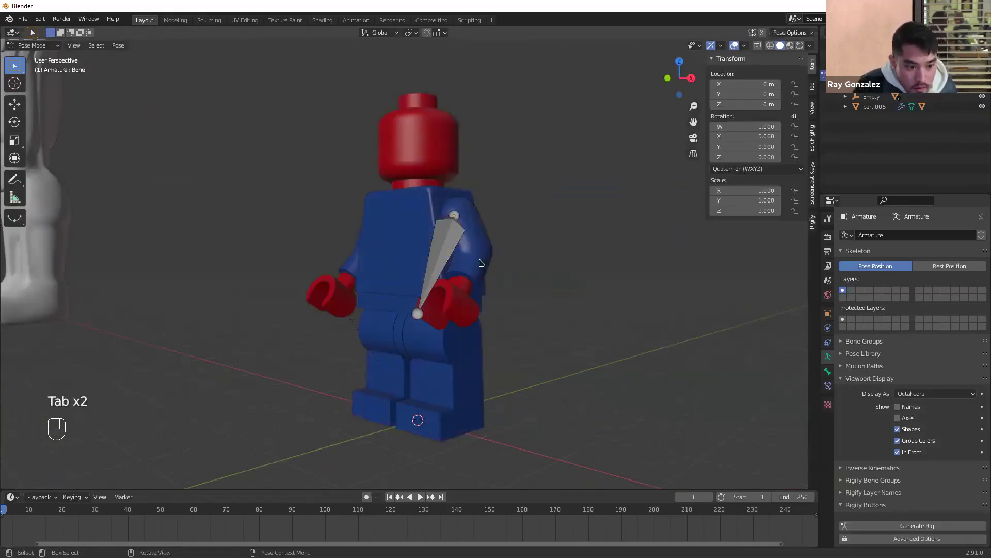
Test-rotate the whole armature twice in Object Mode, undoing each rotation
{"action": "middle_click_drag", "start_coordinate": [587, 264], "coordinate": [598, 276]}
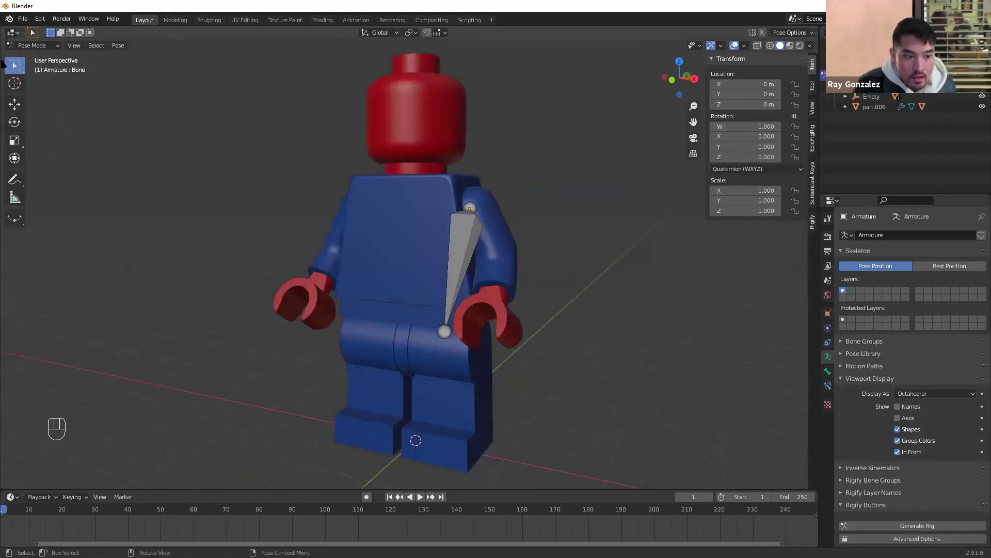
{"action": "left_click", "coordinate": [31, 45]}
{"action": "left_click", "coordinate": [31, 57]}
{"action": "key", "text": "r"}
{"action": "left_click", "coordinate": [445, 230]}
{"action": "key", "text": "ctrl+z"}
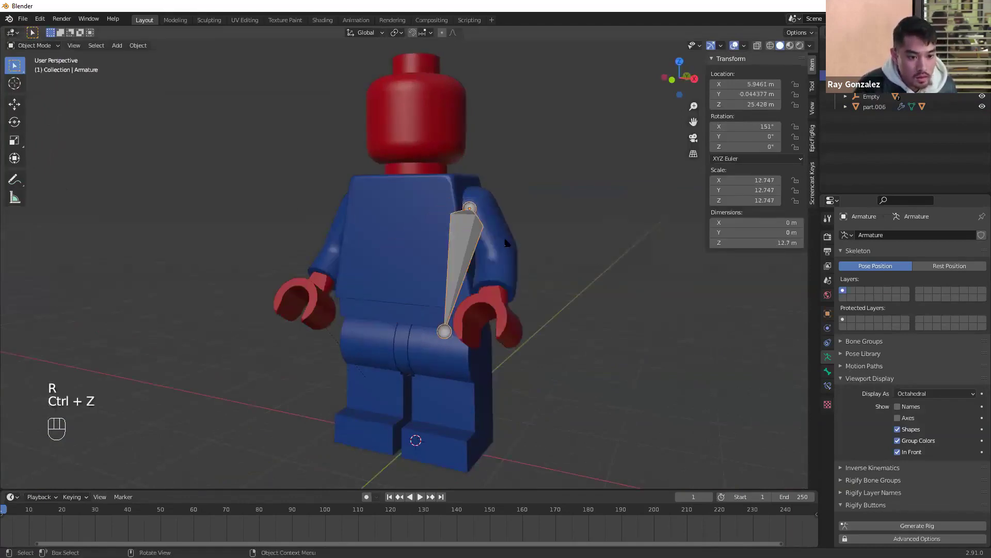
{"action": "middle_click_drag", "start_coordinate": [535, 246], "coordinate": [487, 251]}
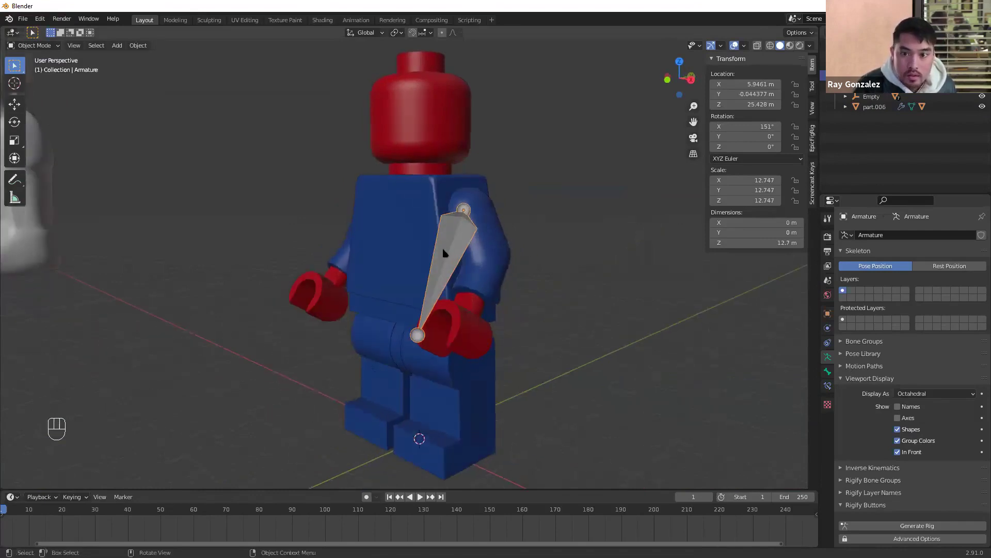
{"action": "key", "text": "r"}
{"action": "left_click", "coordinate": [524, 253]}
{"action": "key", "text": "ctrl+z"}
Select the left arm and the armature again and repeat the Armature Deform parenting
{"action": "left_click", "coordinate": [489, 259]}
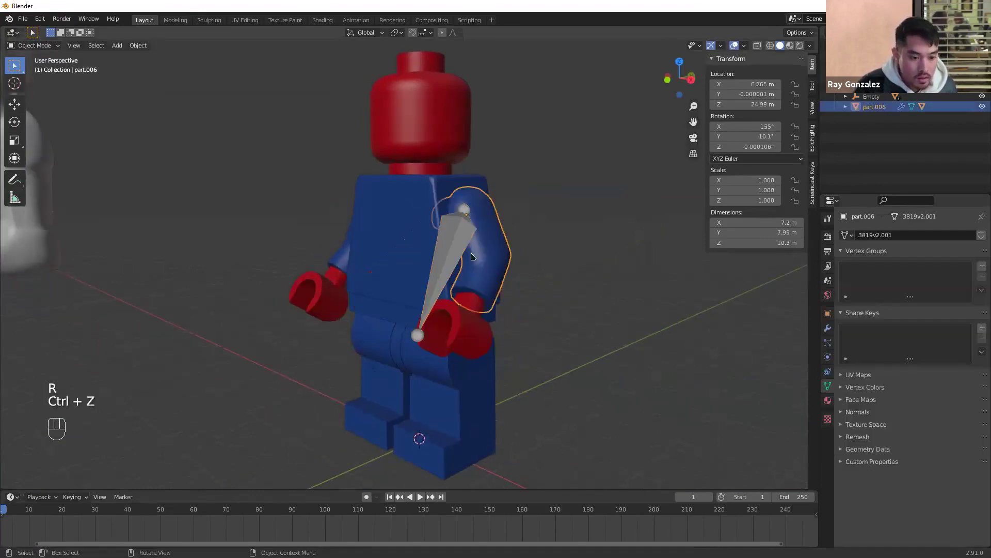
{"action": "left_click", "coordinate": [467, 254], "text": "shift"}
{"action": "right_click", "coordinate": [469, 256]}
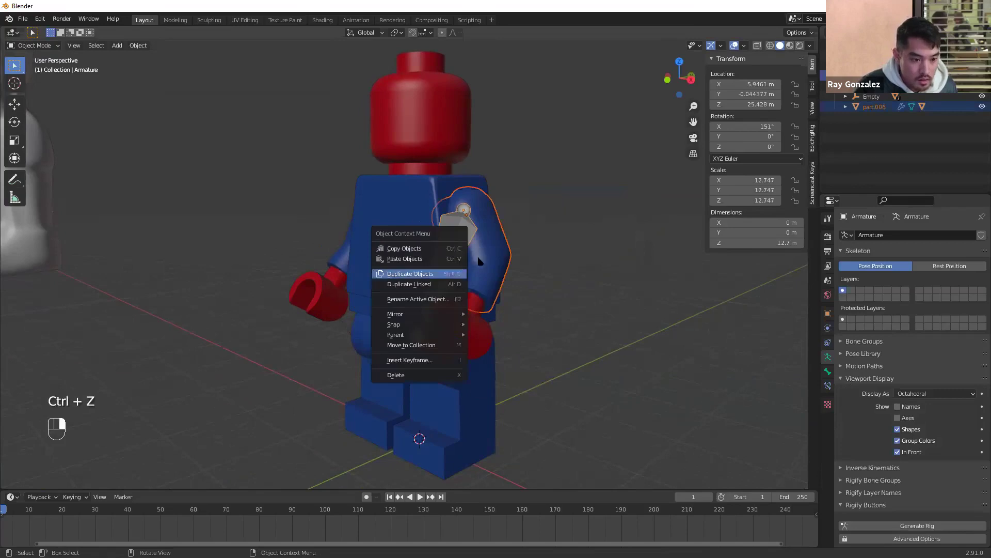
{"action": "key", "text": "ctrl+p"}
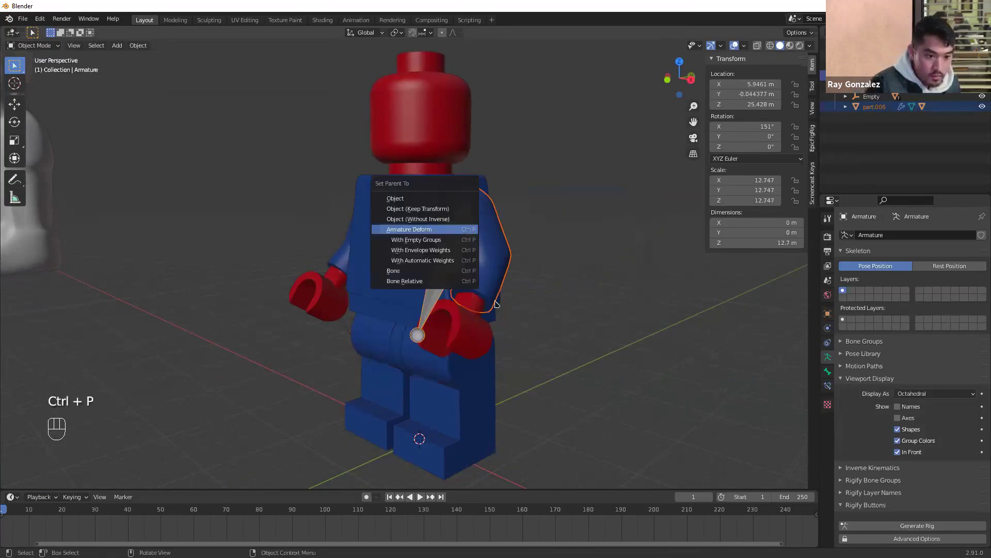
{"action": "left_click", "coordinate": [446, 231]}
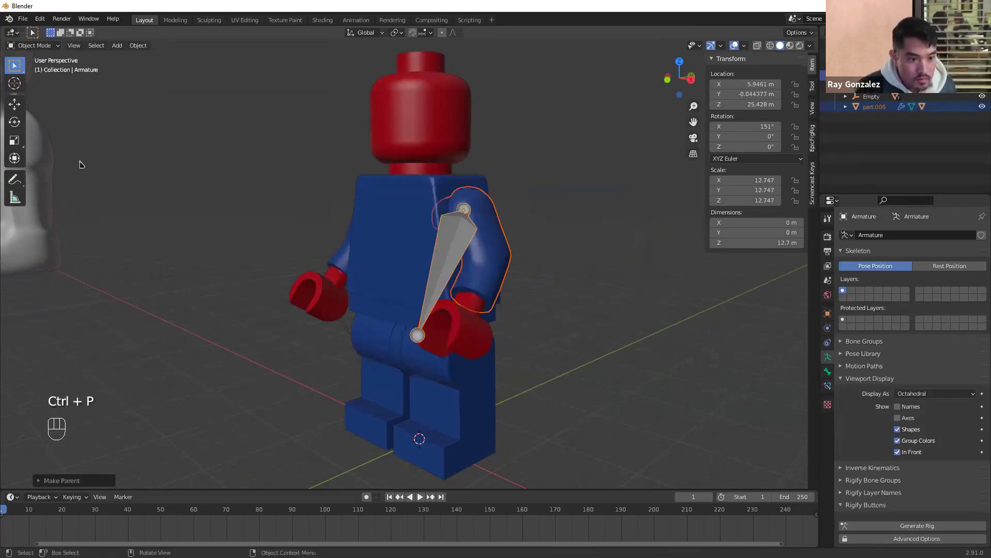
Test the repeated parenting by rotating the bone in Pose Mode, and undo the rotation
{"action": "left_click", "coordinate": [34, 45]}
{"action": "left_click", "coordinate": [44, 81]}
{"action": "left_click", "coordinate": [460, 235]}
{"action": "key", "text": "r"}
{"action": "left_click", "coordinate": [527, 241]}
{"action": "key", "text": "ctrl+z"}
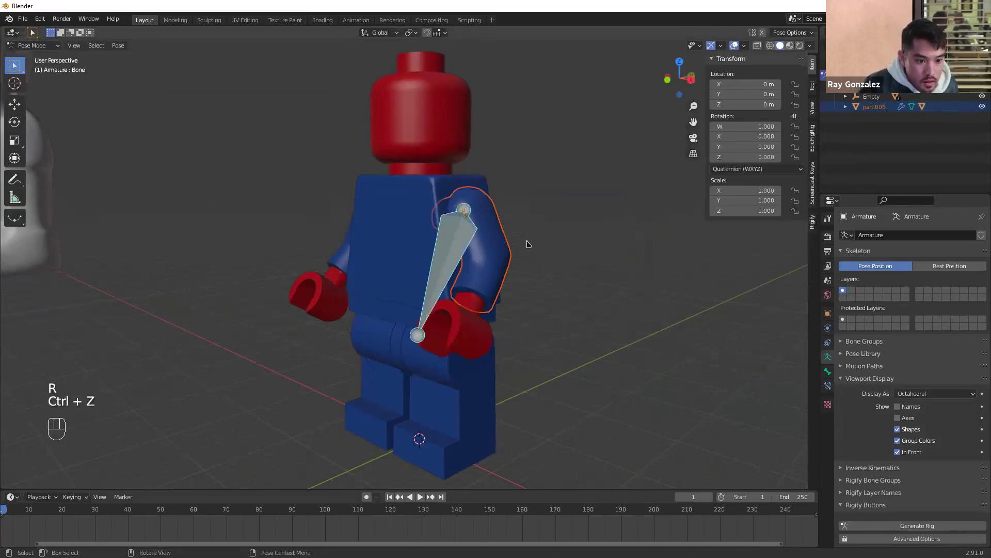
{"action": "middle_click_drag", "start_coordinate": [527, 243], "coordinate": [550, 260]}
{"action": "key", "text": "Tab"}
{"action": "key", "text": "Tab"}
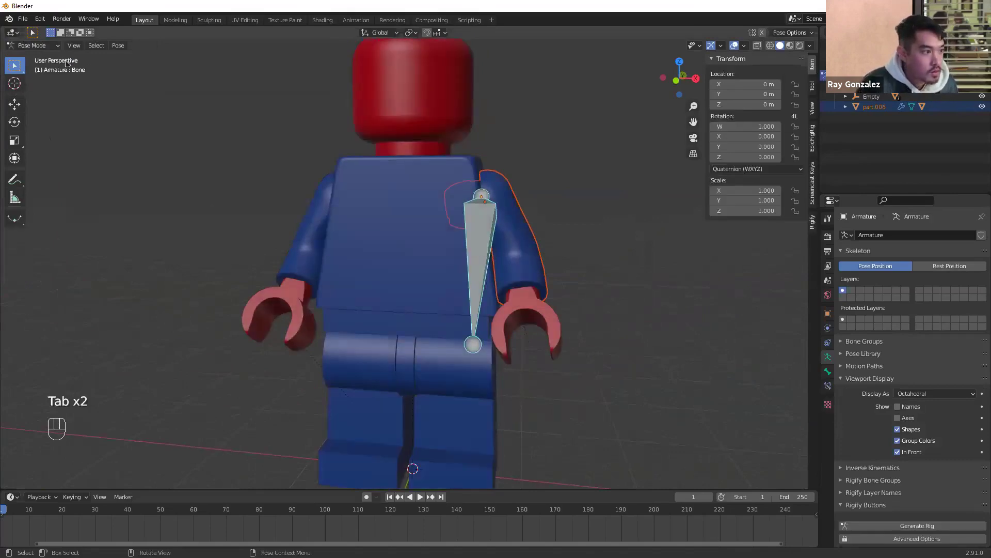
Try Armature Deform parenting of the left arm from Pose Mode, test-rotate the bone and undo
{"action": "key", "text": "ctrl+p"}
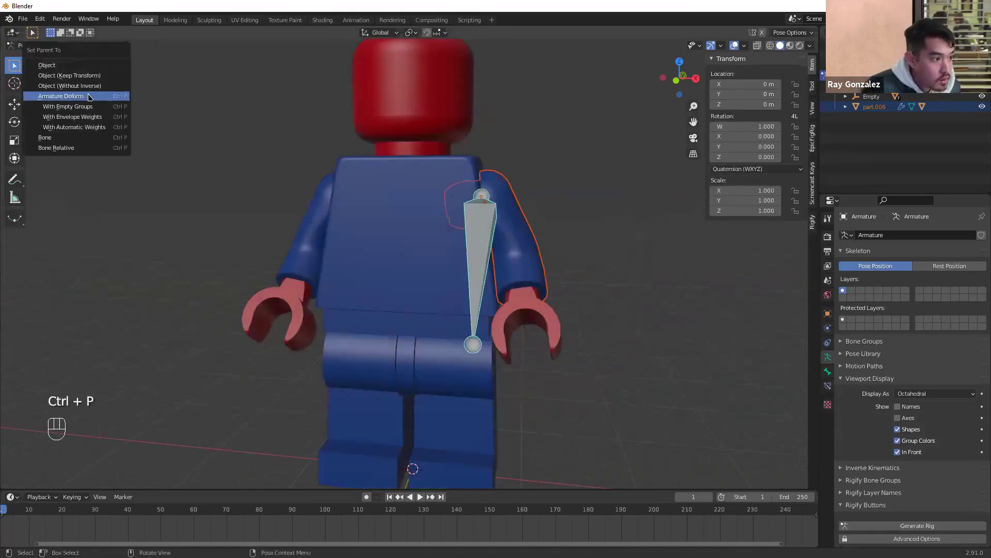
{"action": "left_click", "coordinate": [93, 96]}
{"action": "key", "text": "r"}
{"action": "key", "text": "ctrl+z"}
{"action": "key", "text": "Tab"}
Return to Object Mode and parent the left arm to the armature using Armature Deform With Automatic Weights
{"action": "middle_click_drag", "start_coordinate": [564, 231], "coordinate": [41, 54]}
{"action": "left_click", "coordinate": [34, 46]}
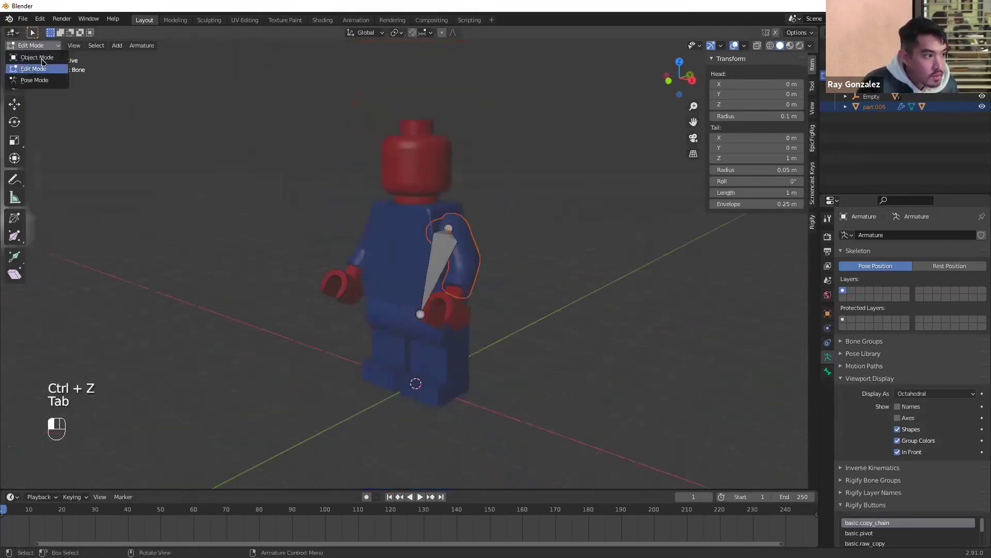
{"action": "left_click", "coordinate": [39, 60]}
{"action": "mouse_move", "coordinate": [516, 244]}
{"action": "middle_mouse_down"}
{"action": "mouse_move", "coordinate": [546, 238]}
{"action": "mouse_move", "coordinate": [534, 238]}
{"action": "middle_mouse_up"}
{"action": "left_click", "coordinate": [477, 254]}
{"action": "left_click", "coordinate": [452, 259], "text": "shift"}
{"action": "key", "text": "ctrl+p"}
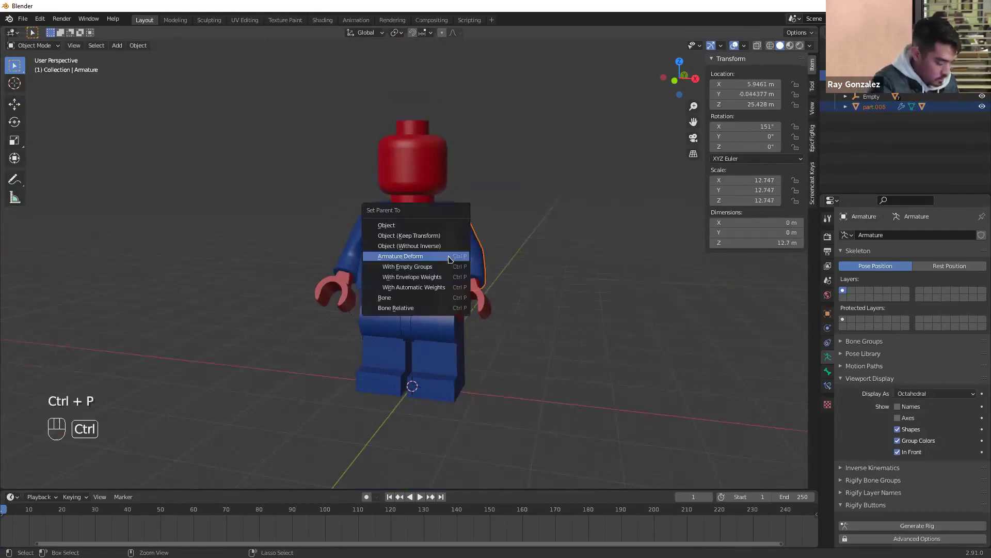
{"action": "left_click", "coordinate": [445, 287]}
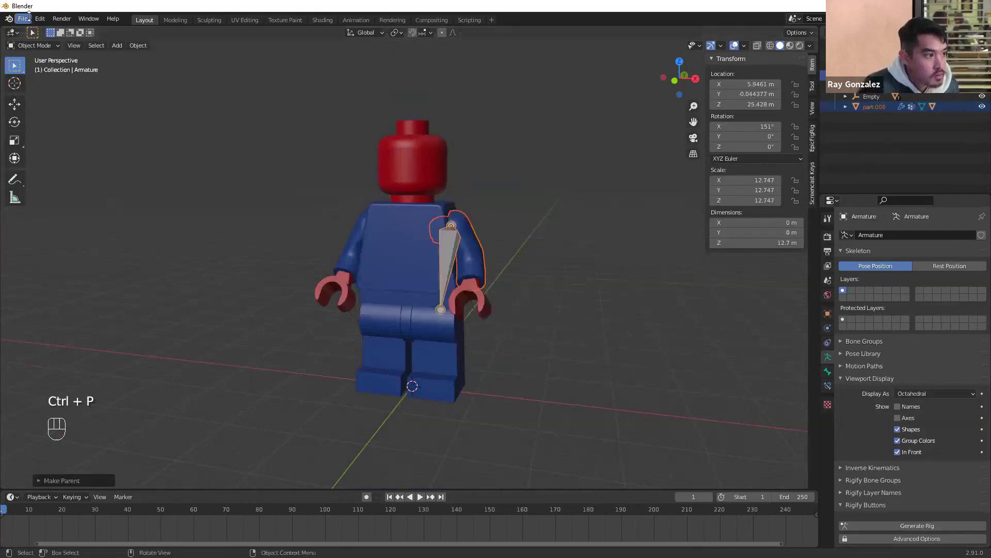
Try rotating the bone in Pose Mode with the automatic weights, undo it and toggle Edit Mode
{"action": "left_click", "coordinate": [34, 45]}
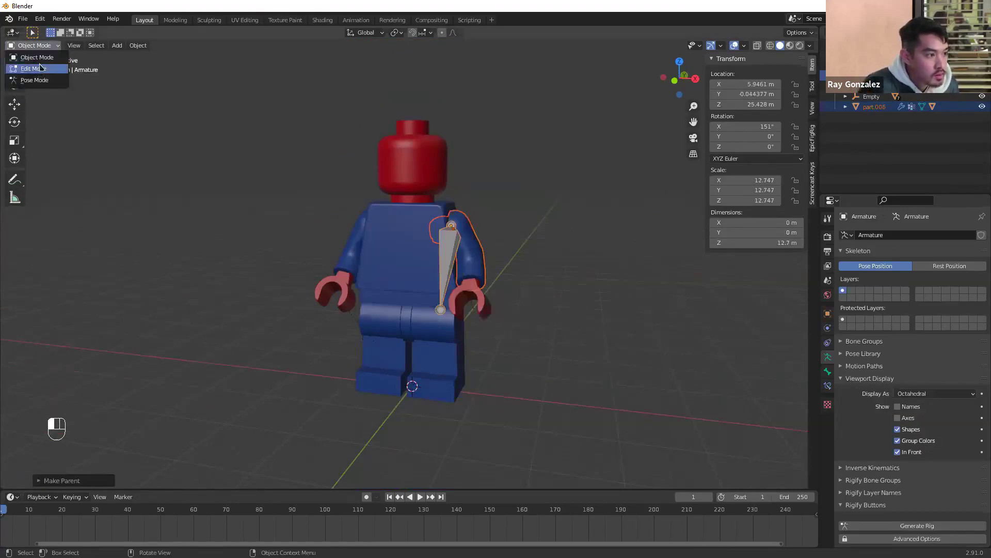
{"action": "left_click", "coordinate": [35, 80]}
{"action": "key", "text": "r"}
{"action": "key", "text": "ctrl+z"}
{"action": "key", "text": "Tab"}
{"action": "key", "text": "Tab"}
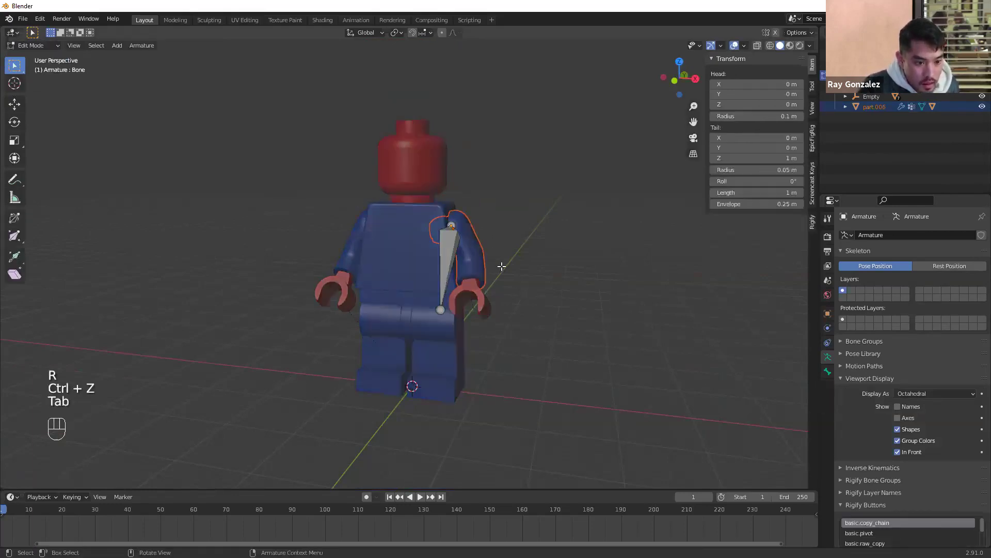
{"action": "middle_click_drag", "start_coordinate": [502, 280], "coordinate": [470, 315]}
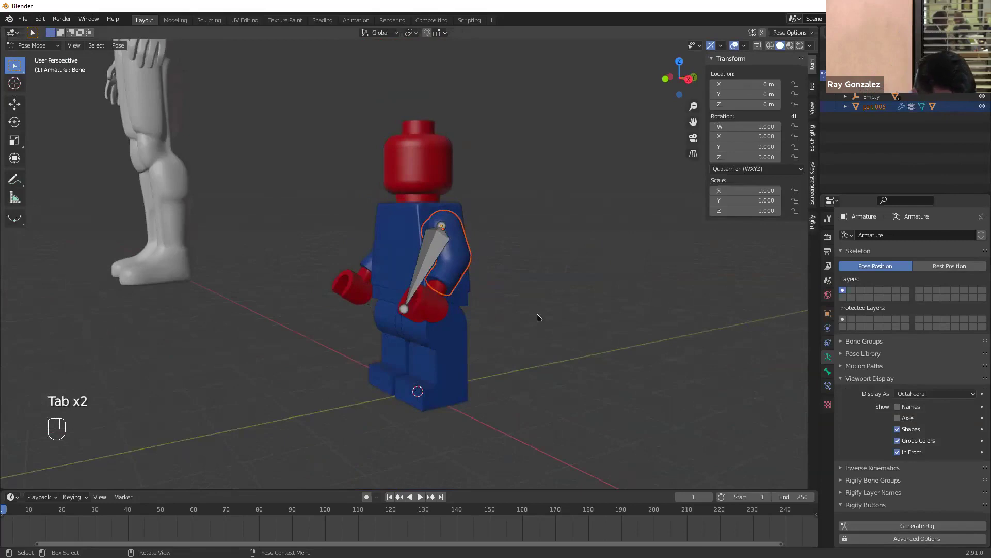
{"action": "key", "text": "Tab"}
{"action": "key", "text": "Tab"}
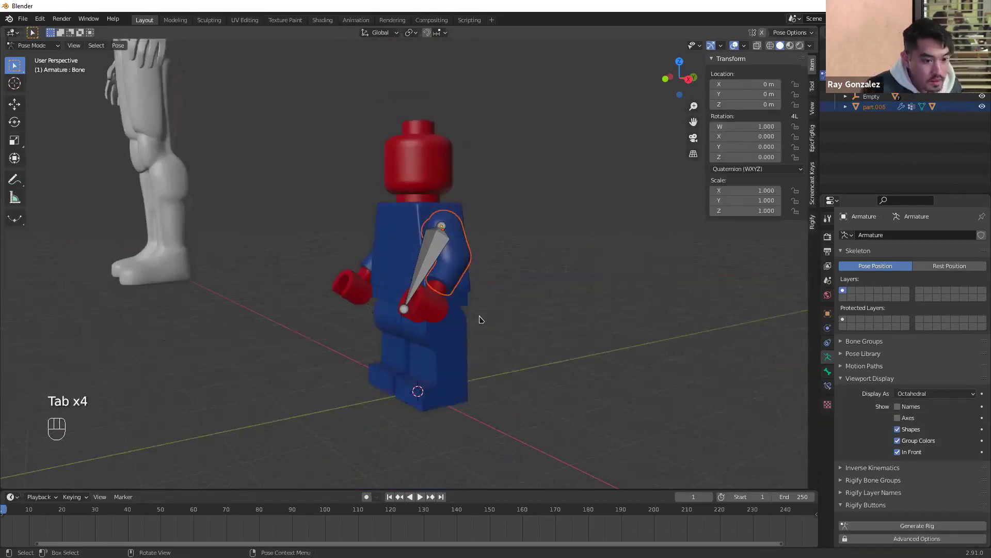
Select the arm bone in Pose Mode and rotate it freely so the left arm swings up across the chest
{"action": "left_click", "coordinate": [36, 46]}
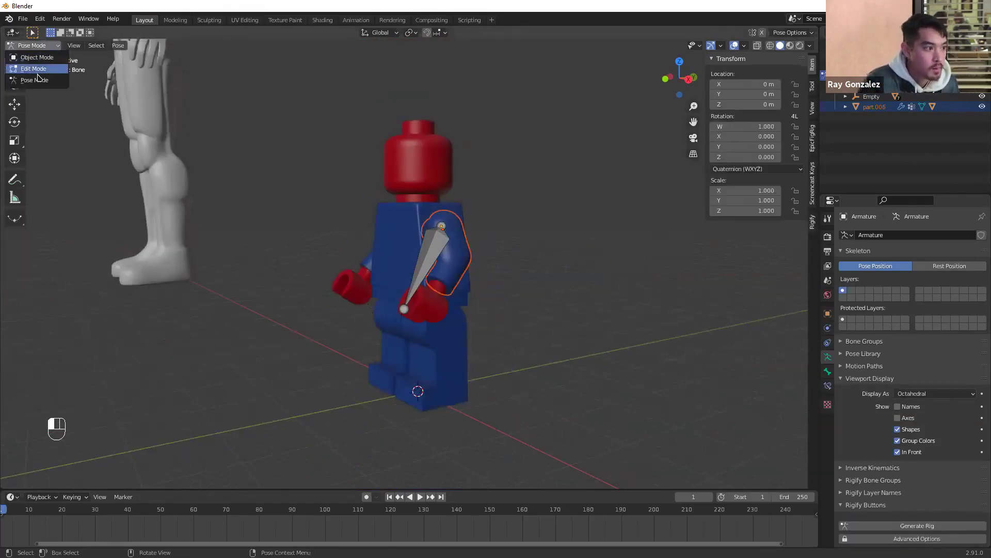
{"action": "left_click", "coordinate": [59, 88]}
{"action": "mouse_move", "coordinate": [409, 238]}
{"action": "middle_mouse_down"}
{"action": "mouse_move", "coordinate": [392, 235]}
{"action": "mouse_move", "coordinate": [405, 232]}
{"action": "middle_mouse_up"}
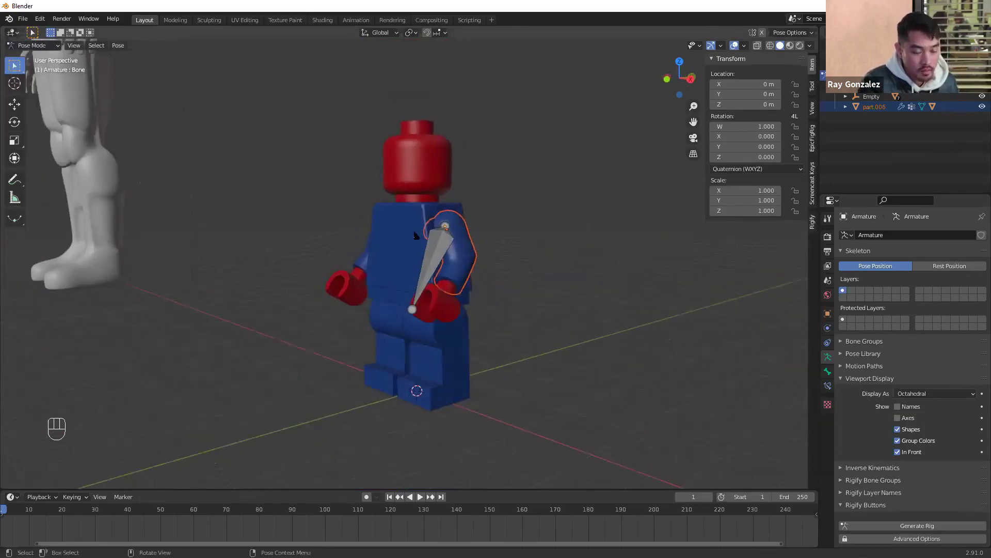
{"action": "left_click", "coordinate": [440, 247]}
{"action": "key", "text": "r"}
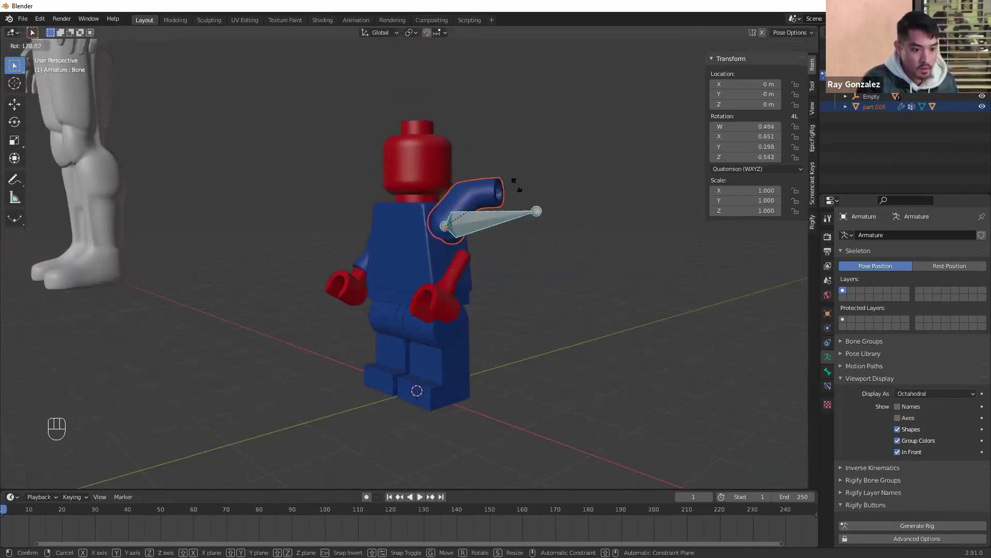
{"action": "left_click", "coordinate": [339, 186]}
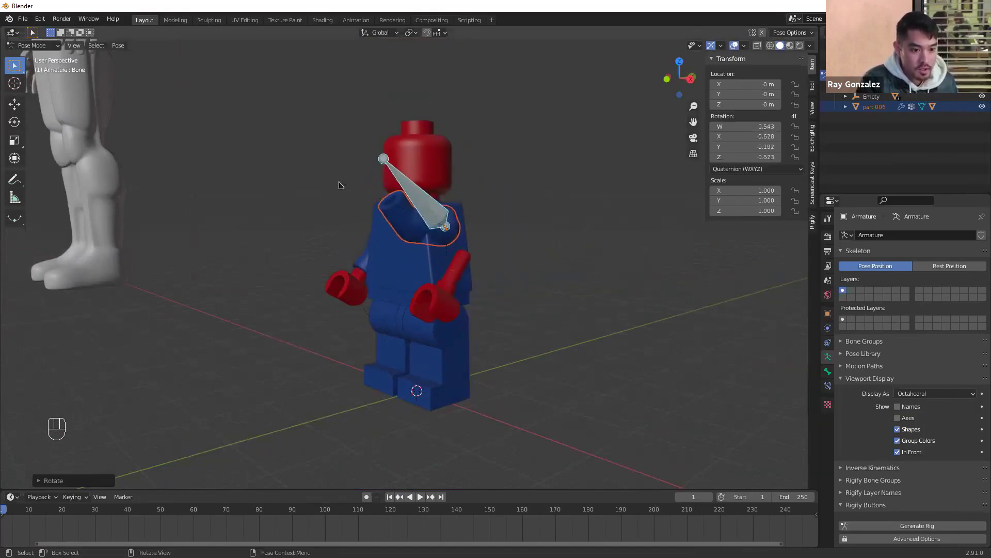
Return to Object Mode, inspect the raised left arm and its separated hand from the side, and undo the last actions
{"action": "left_click", "coordinate": [33, 45]}
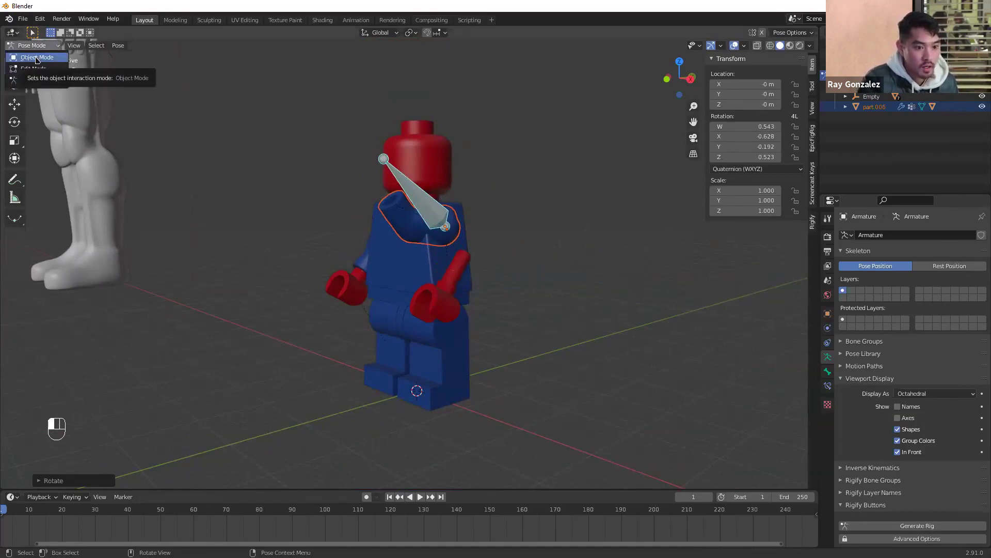
{"action": "left_click", "coordinate": [36, 58]}
{"action": "left_click", "coordinate": [321, 224]}
{"action": "middle_click_drag", "start_coordinate": [487, 261], "coordinate": [413, 268]}
{"action": "scroll", "coordinate": [404, 273], "scroll_direction": "up", "scroll_amount": 4}
{"action": "key", "text": "ctrl+z"}
{"action": "key", "text": "ctrl+z"}
{"action": "key", "text": "ctrl+z"}
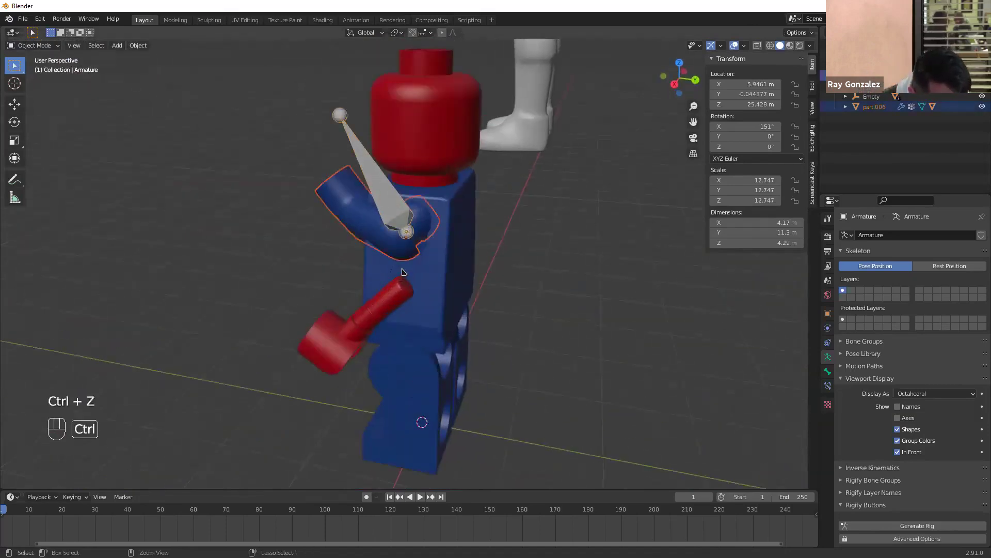
Switch the arm's armature from Pose Mode to Object Mode
{"action": "middle_click_drag", "start_coordinate": [673, 257], "coordinate": [537, 261]}
{"action": "left_click", "coordinate": [32, 46]}
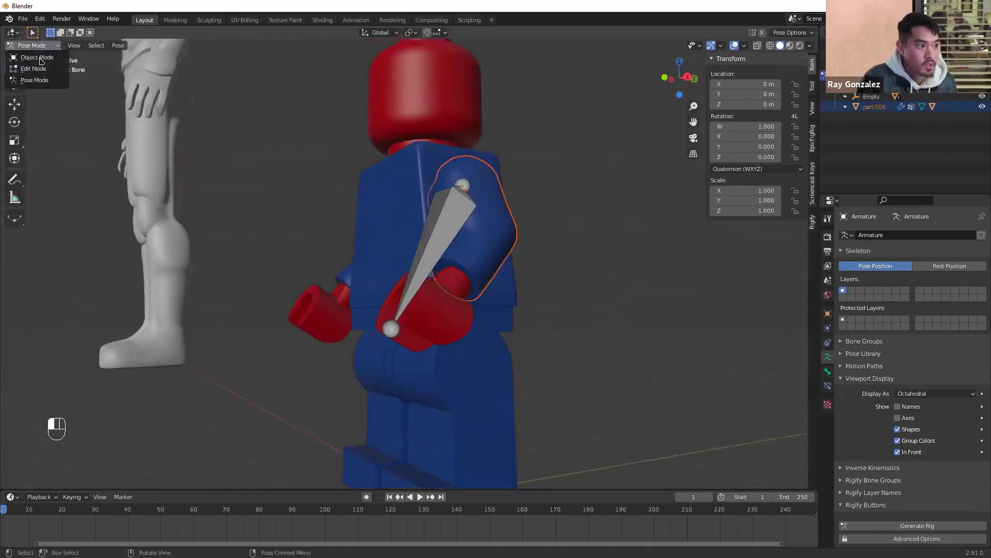
{"action": "left_click", "coordinate": [35, 58]}
Try rotating the arm's armature about the global X axis to raise the arm, and undo the rotation
{"action": "middle_click_drag", "start_coordinate": [266, 159], "coordinate": [190, 258]}
{"action": "middle_click_drag", "start_coordinate": [550, 302], "coordinate": [440, 261]}
{"action": "middle_click_drag", "start_coordinate": [536, 269], "coordinate": [449, 269]}
{"action": "key", "text": "r"}
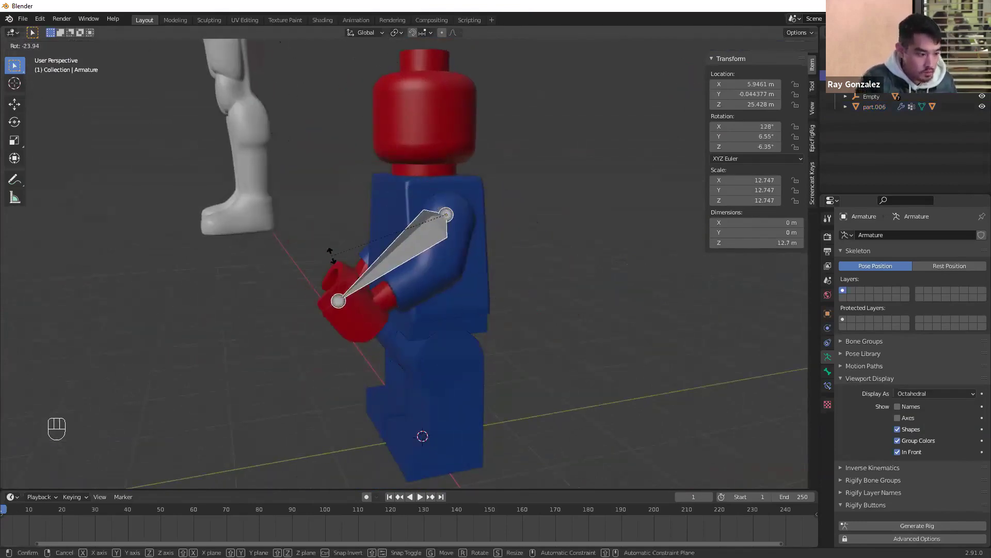
{"action": "key", "text": "x"}
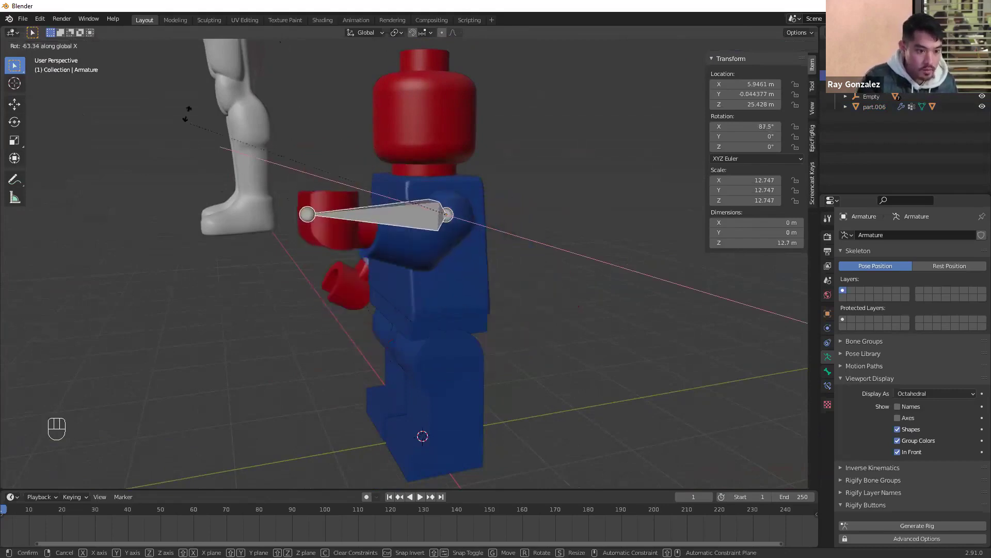
{"action": "left_click", "coordinate": [244, 179]}
{"action": "key", "text": "ctrl+z"}
Enlarge the timeline area and change it to a Dope Sheet editor
{"action": "middle_click_drag", "start_coordinate": [244, 180], "coordinate": [320, 243]}
{"action": "left_click_drag", "start_coordinate": [308, 489], "coordinate": [308, 395]}
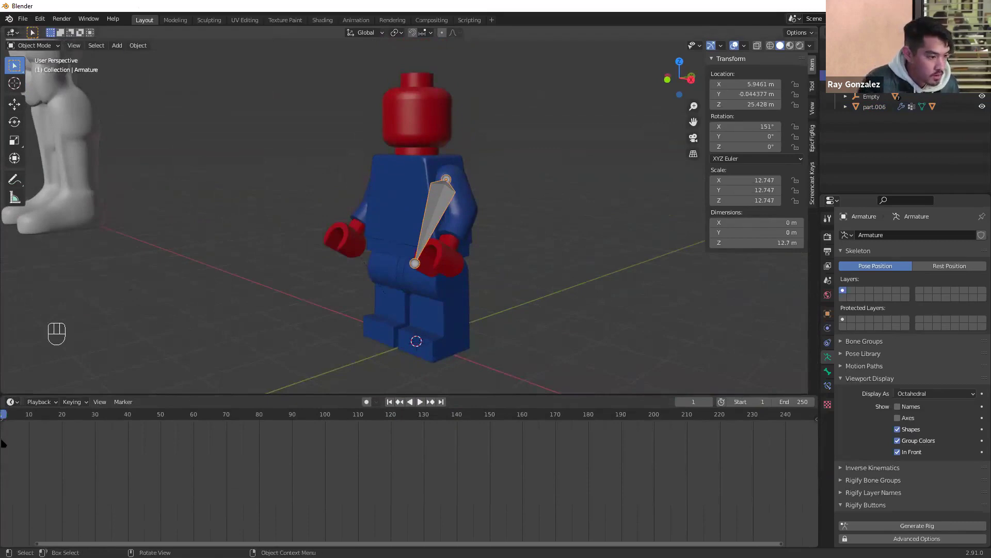
{"action": "left_click", "coordinate": [12, 402]}
{"action": "left_click", "coordinate": [12, 403]}
{"action": "left_click", "coordinate": [13, 403]}
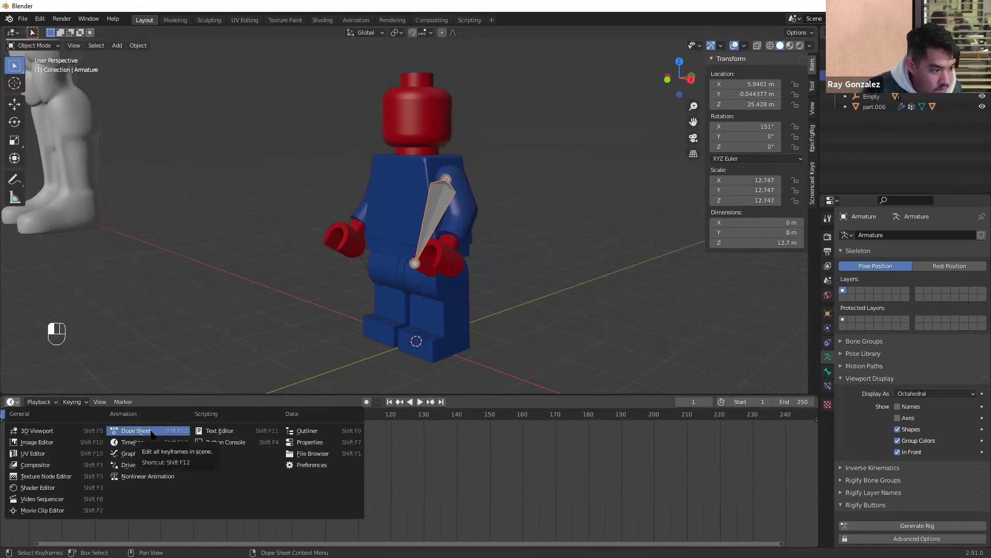
{"action": "left_click", "coordinate": [73, 361]}
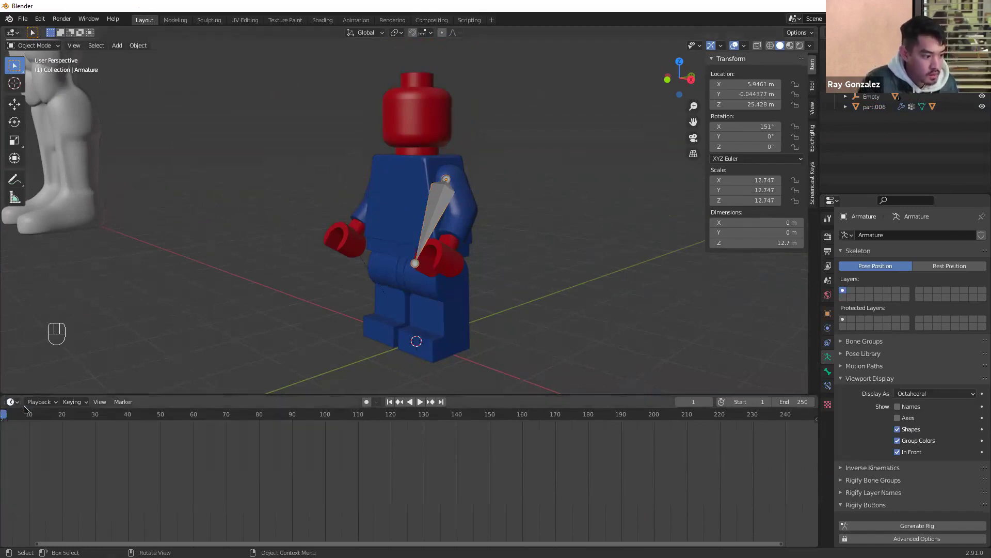
{"action": "left_click", "coordinate": [13, 402]}
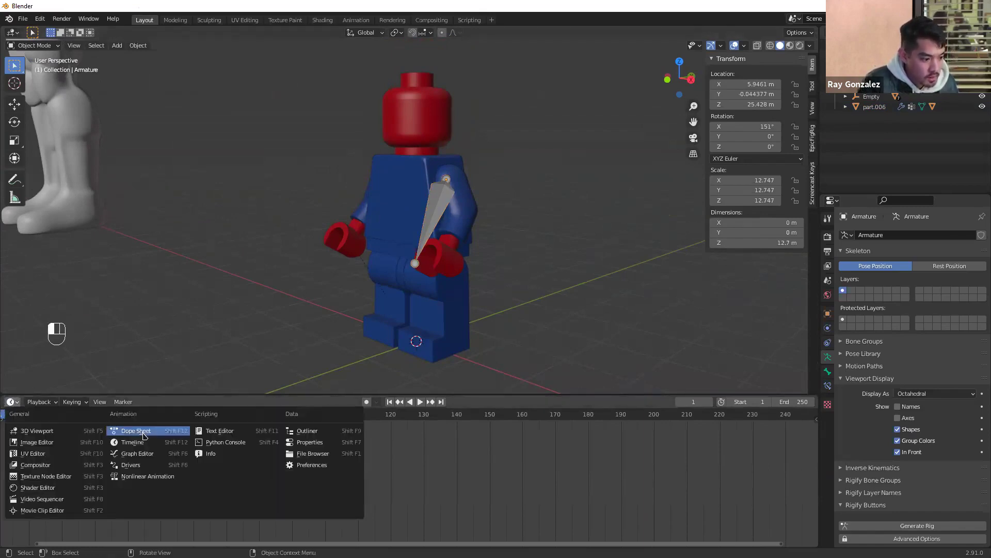
{"action": "left_click", "coordinate": [143, 432]}
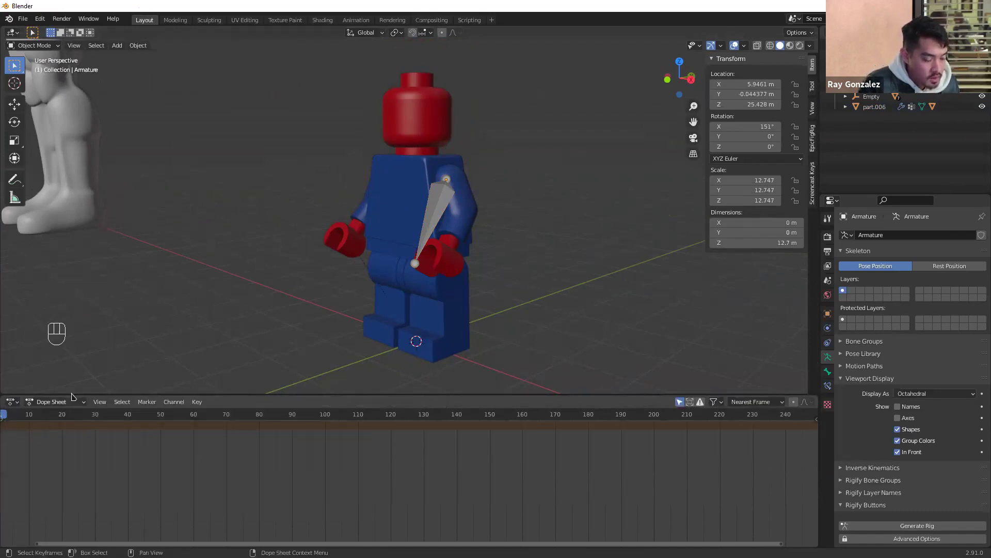
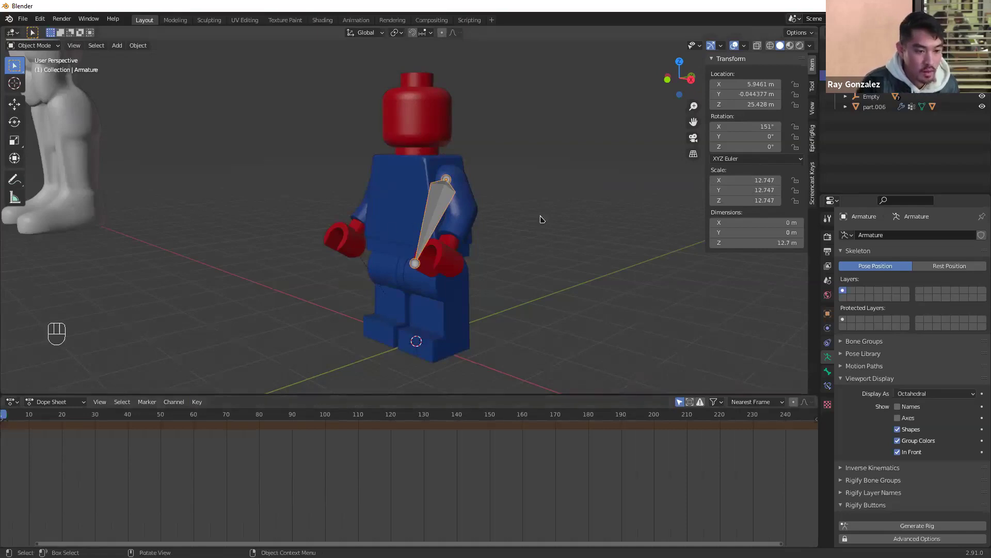
Insert rotation keyframes for the arm's armature at frame 10
{"action": "key", "text": "space"}
{"action": "key", "text": "space"}
{"action": "mouse_move", "coordinate": [28, 418]}
{"action": "left_mouse_down"}
{"action": "mouse_move", "coordinate": [11, 420]}
{"action": "mouse_move", "coordinate": [29, 421]}
{"action": "left_mouse_up"}
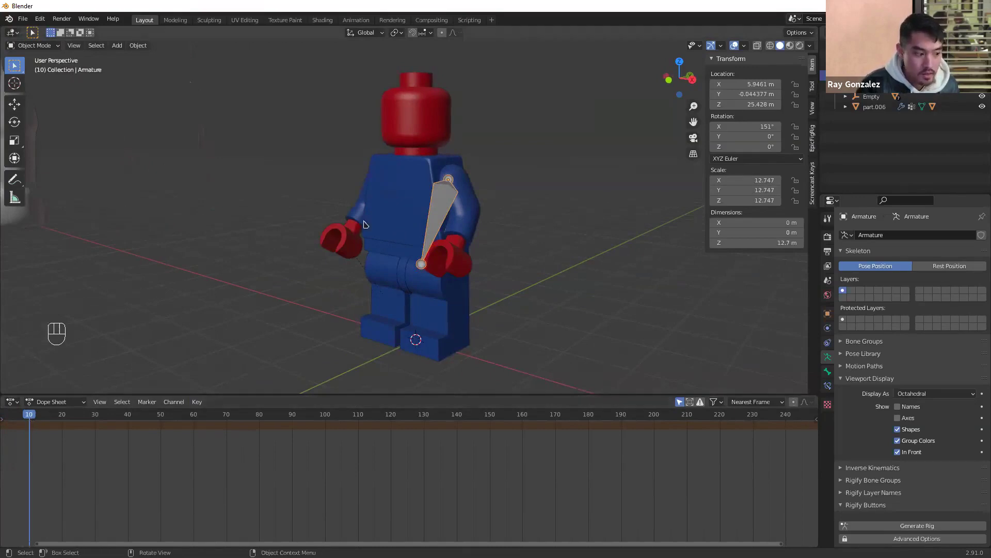
{"action": "left_click", "coordinate": [436, 203]}
{"action": "left_click", "coordinate": [436, 207]}
{"action": "middle_click_drag", "start_coordinate": [576, 203], "coordinate": [543, 202]}
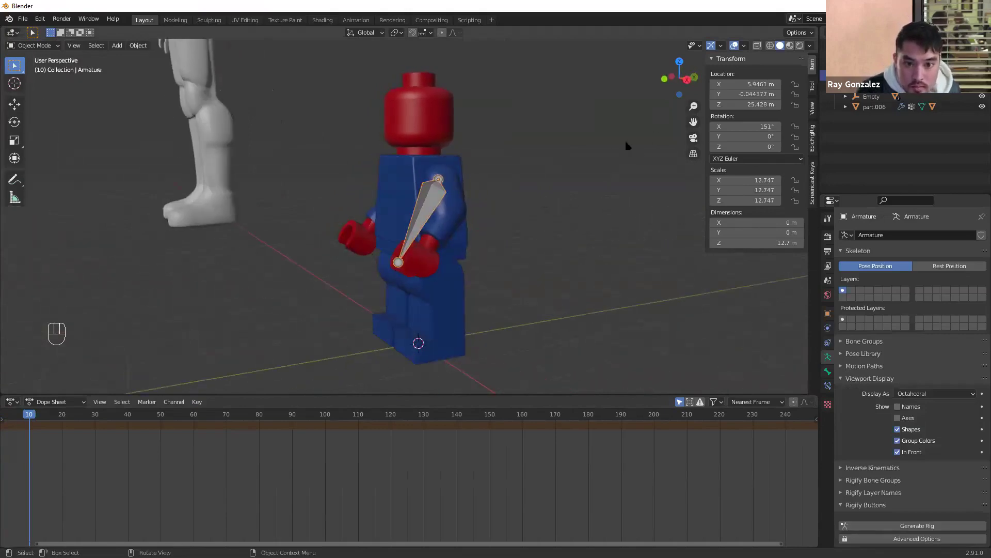
{"action": "middle_click_drag", "start_coordinate": [565, 151], "coordinate": [589, 154]}
{"action": "scroll", "coordinate": [513, 177], "scroll_direction": "down", "scroll_amount": 2}
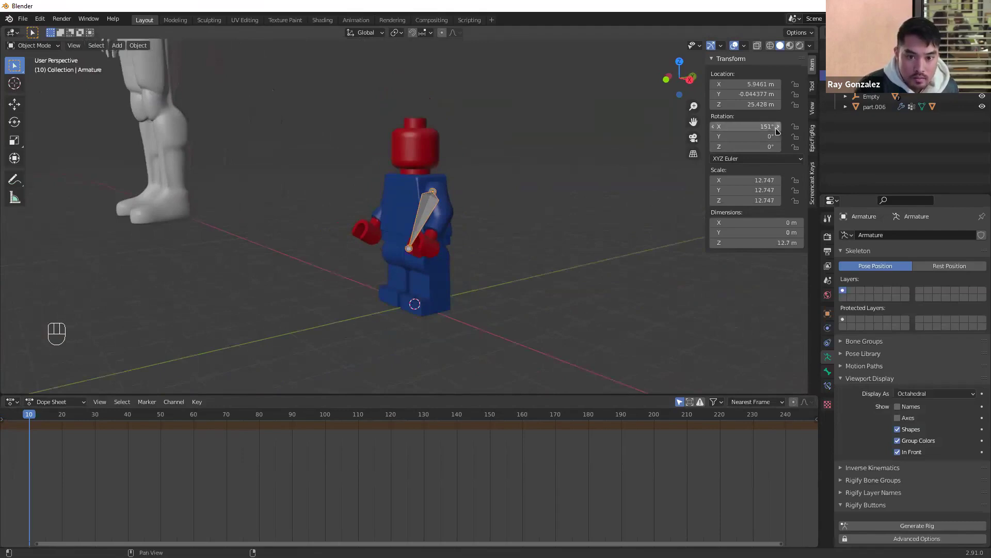
{"action": "right_click", "coordinate": [744, 126]}
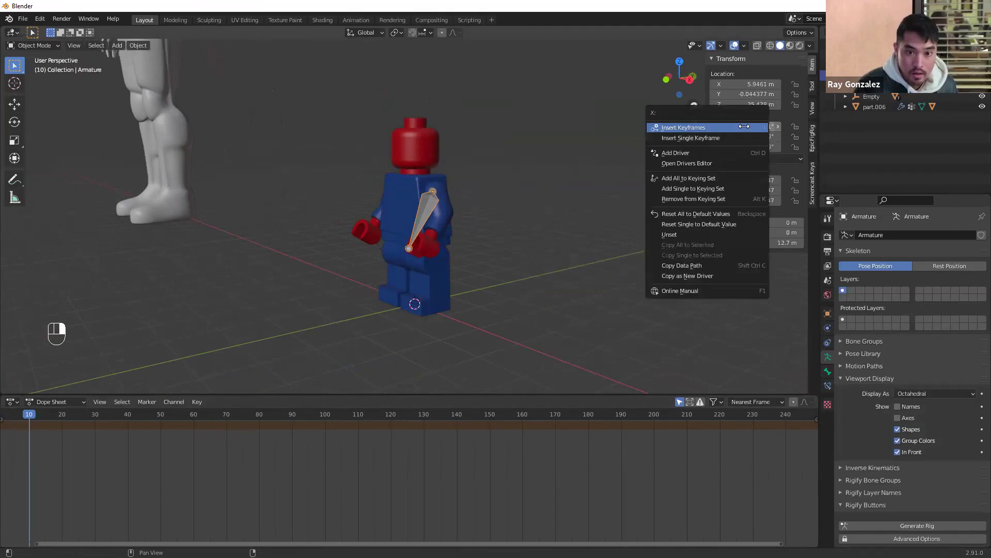
{"action": "left_click", "coordinate": [703, 130]}
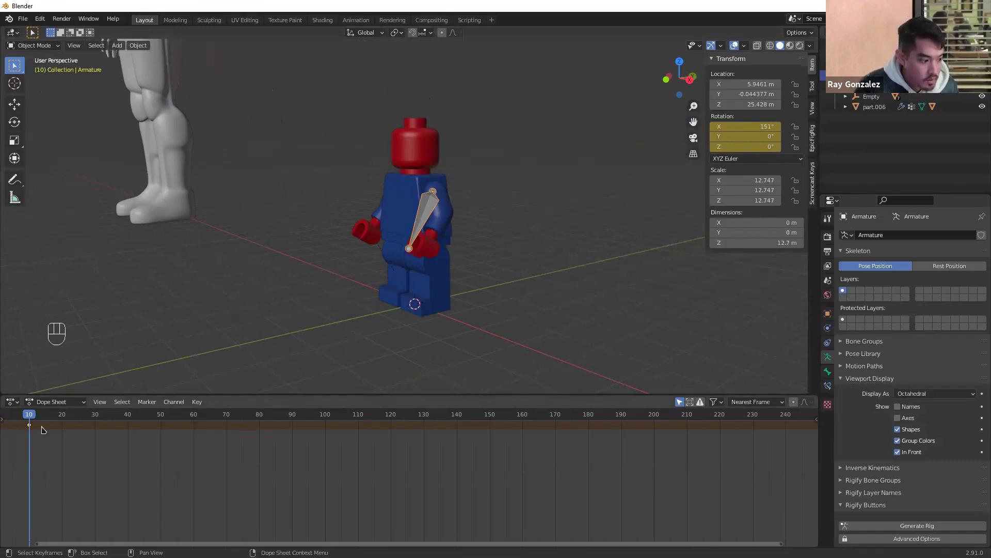
Set the armature's X rotation to 10.3° at frame 40 and insert rotation keyframes there
{"action": "left_click_drag", "start_coordinate": [31, 419], "coordinate": [30, 421]}
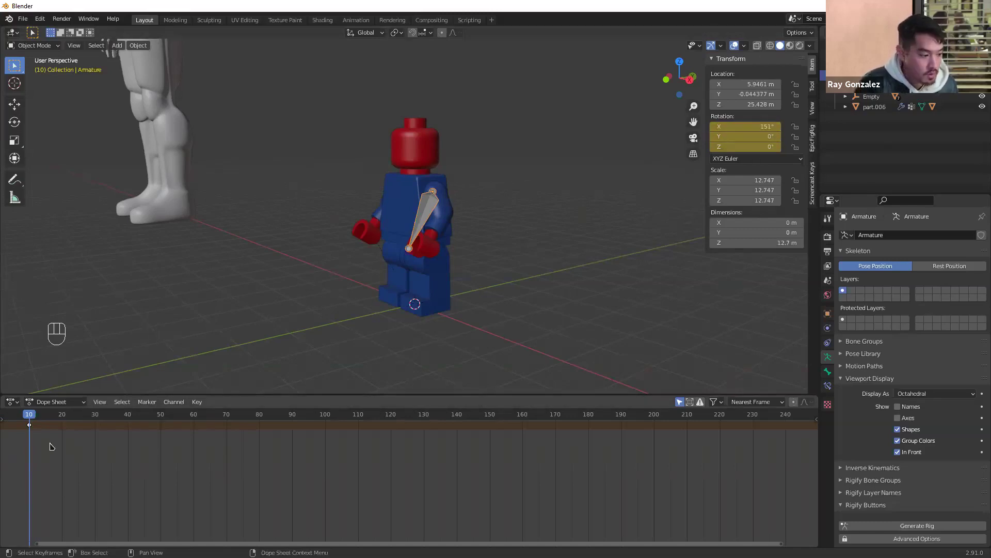
{"action": "left_click_drag", "start_coordinate": [24, 419], "coordinate": [115, 419]}
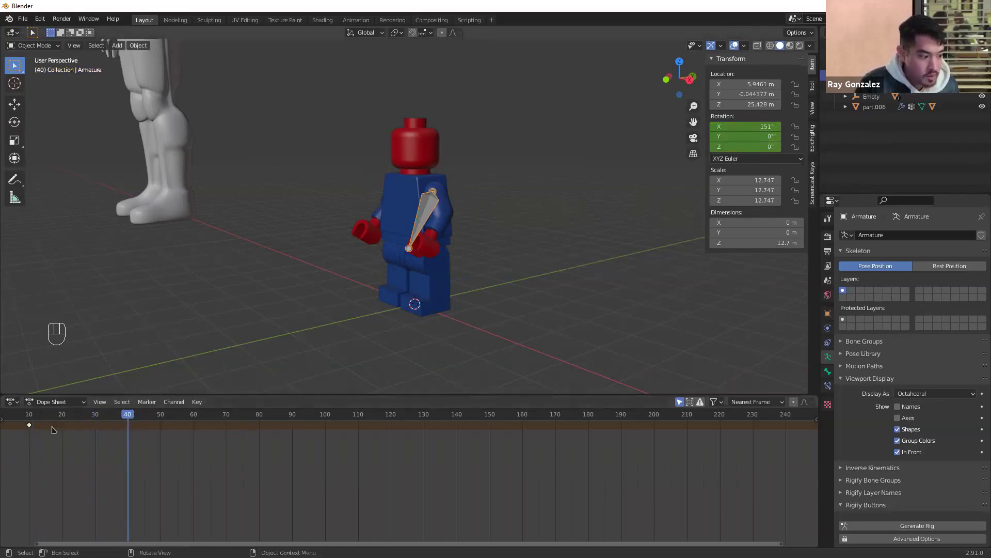
{"action": "left_click_drag", "start_coordinate": [750, 126], "coordinate": [696, 127]}
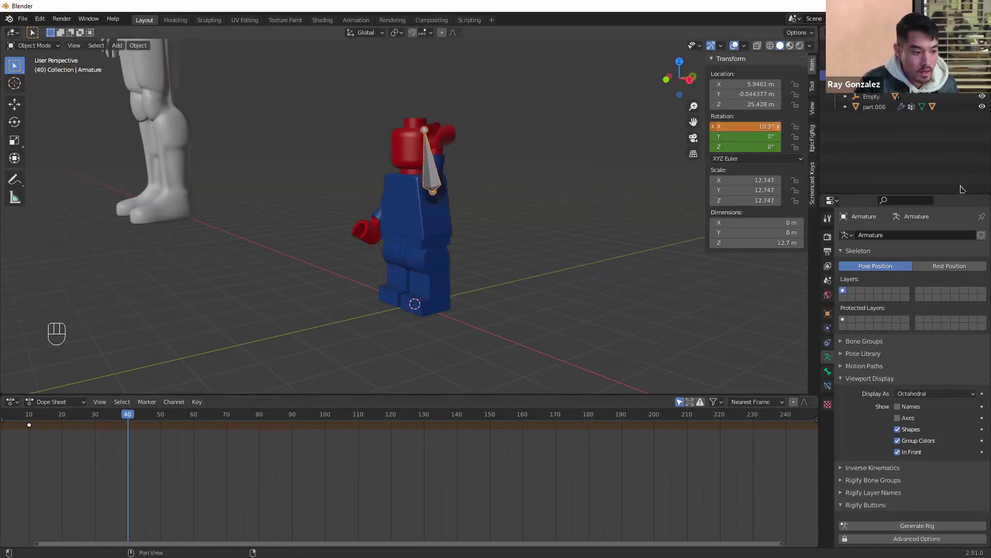
{"action": "right_click", "coordinate": [750, 122]}
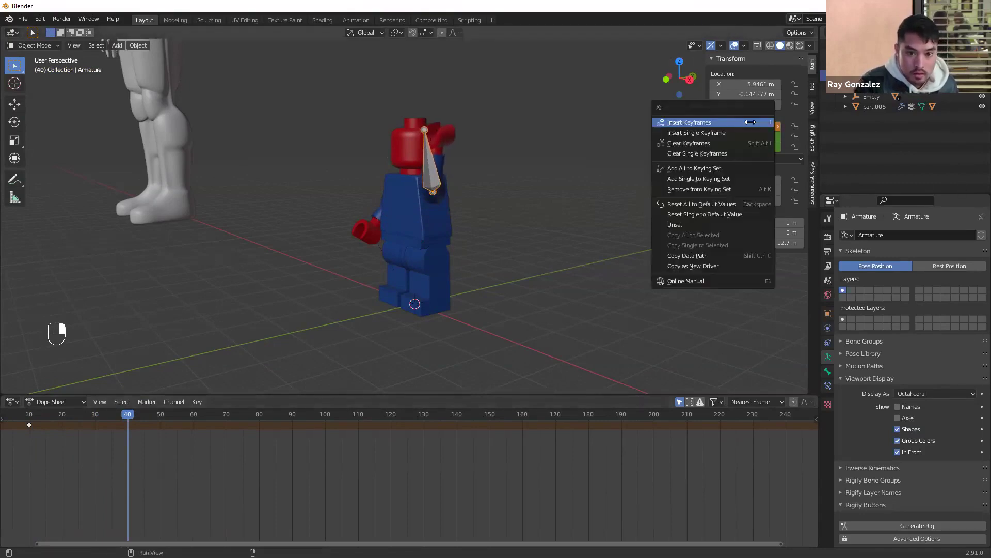
{"action": "left_click", "coordinate": [721, 122]}
Play the arm animation from frame 10 to review the raising motion
{"action": "left_click_drag", "start_coordinate": [155, 429], "coordinate": [31, 425]}
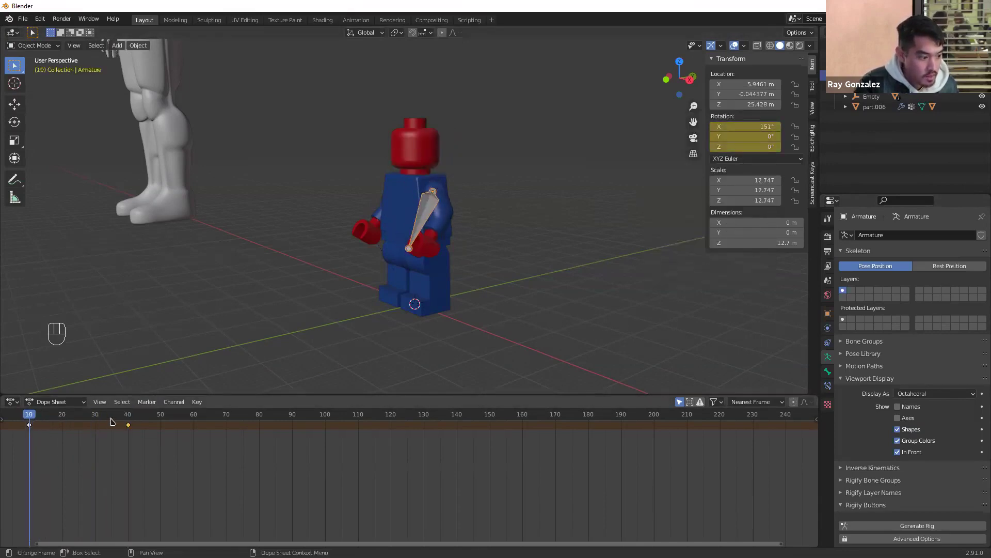
{"action": "key", "text": "space"}
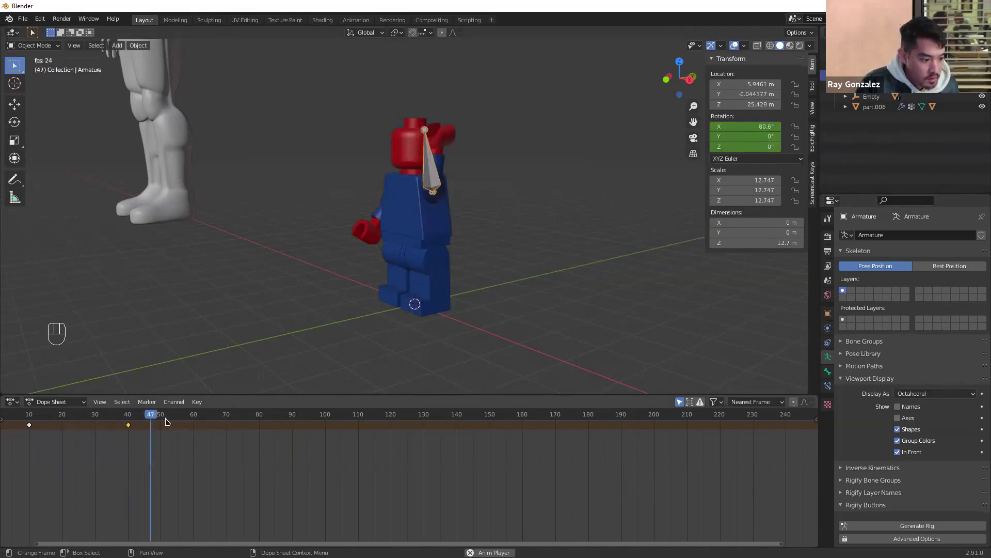
{"action": "key", "text": "space"}
Set the armature's X rotation to 275° at frame 60 and step to neighbouring frames without keying it
{"action": "left_click_drag", "start_coordinate": [167, 416], "coordinate": [193, 416]}
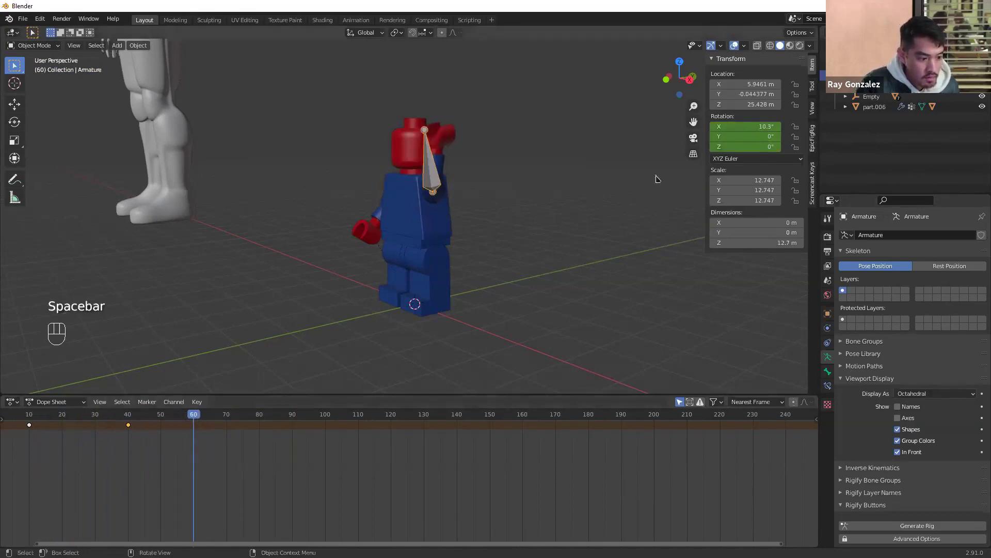
{"action": "left_click_drag", "start_coordinate": [770, 126], "coordinate": [899, 126]}
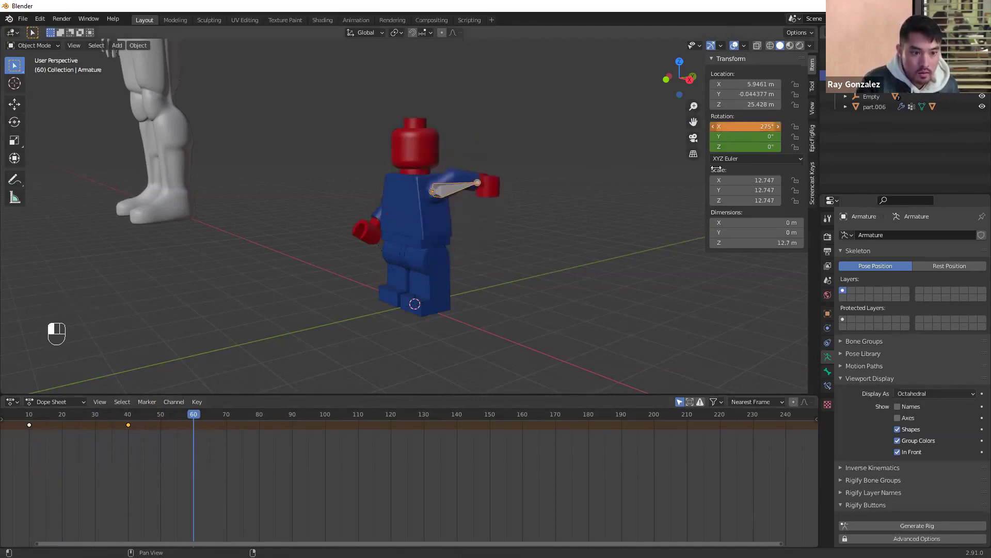
{"action": "right_click", "coordinate": [457, 193]}
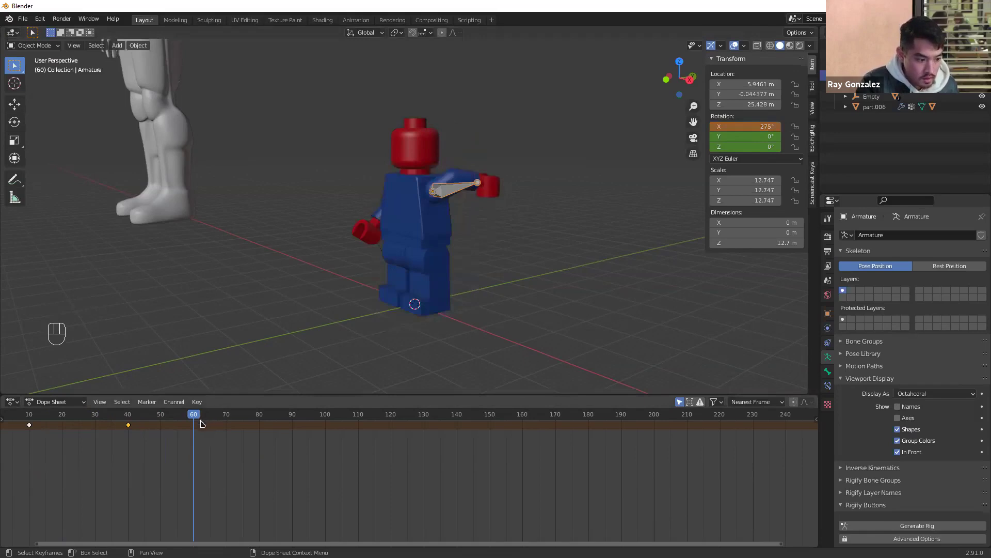
{"action": "key", "text": "Right"}
{"action": "key", "text": "Right"}
Set the armature's X rotation to 282° at frame 60 and insert rotation keyframes there
{"action": "mouse_move", "coordinate": [196, 417]}
{"action": "left_mouse_down"}
{"action": "mouse_move", "coordinate": [189, 433]}
{"action": "mouse_move", "coordinate": [194, 419]}
{"action": "left_mouse_up"}
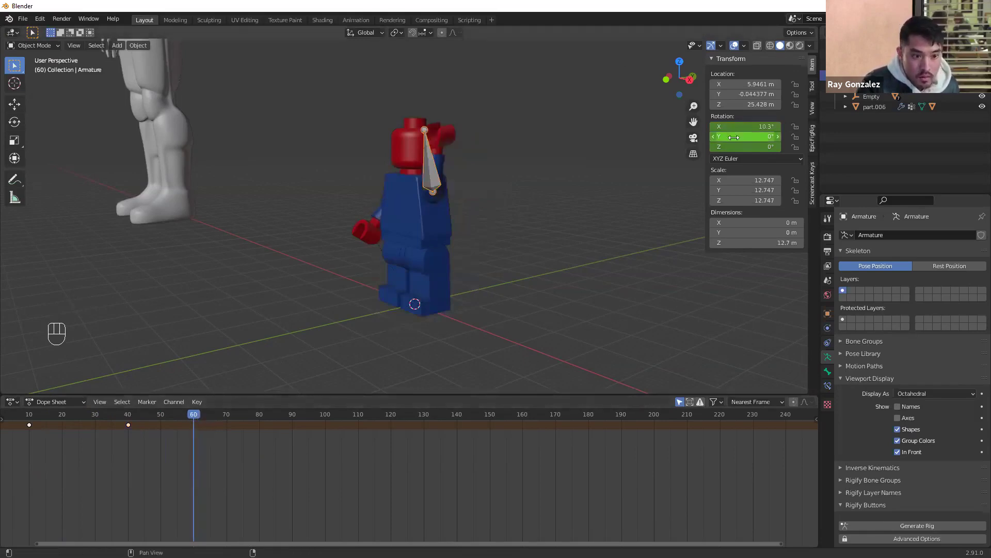
{"action": "left_click_drag", "start_coordinate": [746, 126], "coordinate": [704, 126]}
{"action": "right_click", "coordinate": [755, 123]}
{"action": "left_click", "coordinate": [724, 123]}
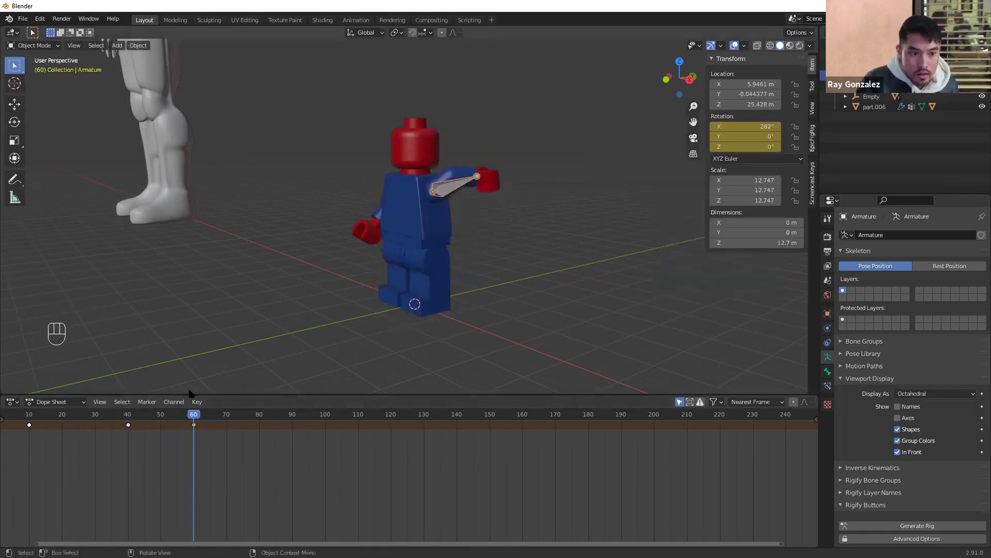
Scrub back and forth through the keyframed arm animation and review the figure's motion from several angles
{"action": "key", "text": "shift+Left"}
{"action": "left_click_drag", "start_coordinate": [77, 415], "coordinate": [188, 421]}
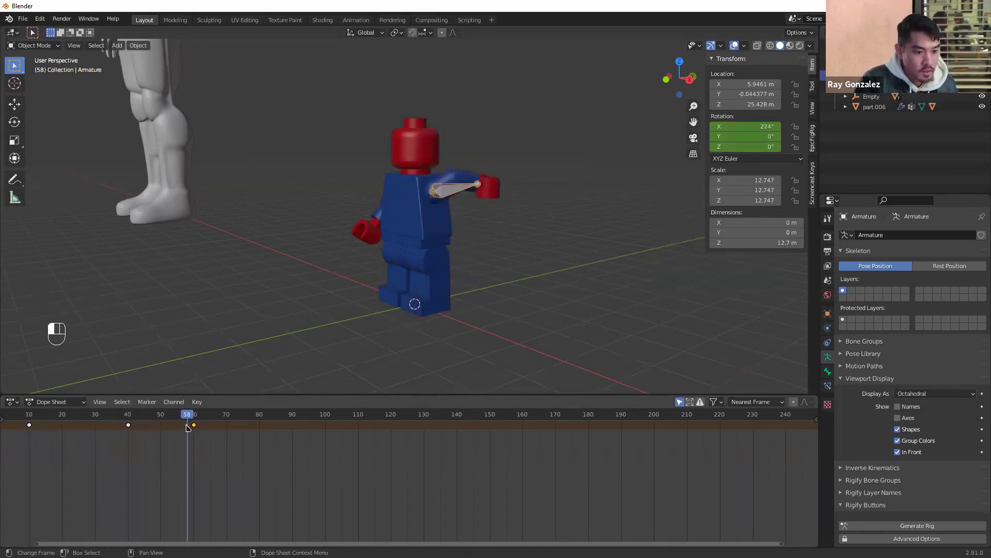
{"action": "mouse_move", "coordinate": [516, 261]}
{"action": "middle_mouse_down"}
{"action": "mouse_move", "coordinate": [475, 274]}
{"action": "mouse_move", "coordinate": [516, 270]}
{"action": "middle_mouse_up"}
{"action": "left_click", "coordinate": [475, 272]}
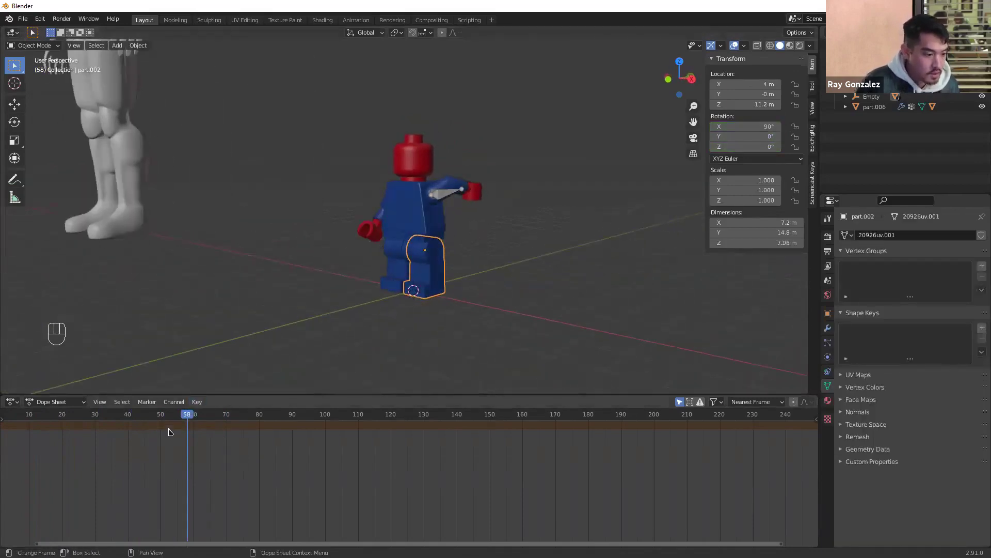
{"action": "left_click_drag", "start_coordinate": [187, 541], "coordinate": [156, 542]}
{"action": "left_click_drag", "start_coordinate": [244, 418], "coordinate": [56, 423]}
{"action": "mouse_move", "coordinate": [285, 259]}
{"action": "middle_mouse_down"}
{"action": "mouse_move", "coordinate": [244, 260]}
{"action": "mouse_move", "coordinate": [282, 258]}
{"action": "mouse_move", "coordinate": [279, 268]}
{"action": "middle_mouse_up"}
{"action": "left_click", "coordinate": [54, 421]}
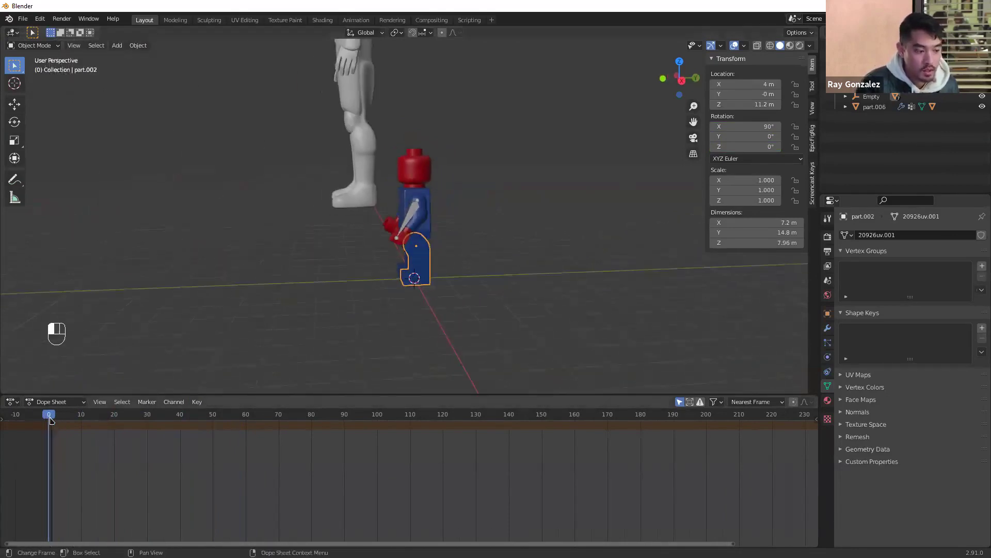
{"action": "left_click_drag", "start_coordinate": [65, 421], "coordinate": [75, 421]}
Delete all parts of the Lego figure together with its armature, keeping the humanoid robot model
{"action": "middle_click_drag", "start_coordinate": [246, 215], "coordinate": [475, 206]}
{"action": "left_click", "coordinate": [408, 178]}
{"action": "scroll", "coordinate": [419, 176], "scroll_direction": "up", "scroll_amount": 2}
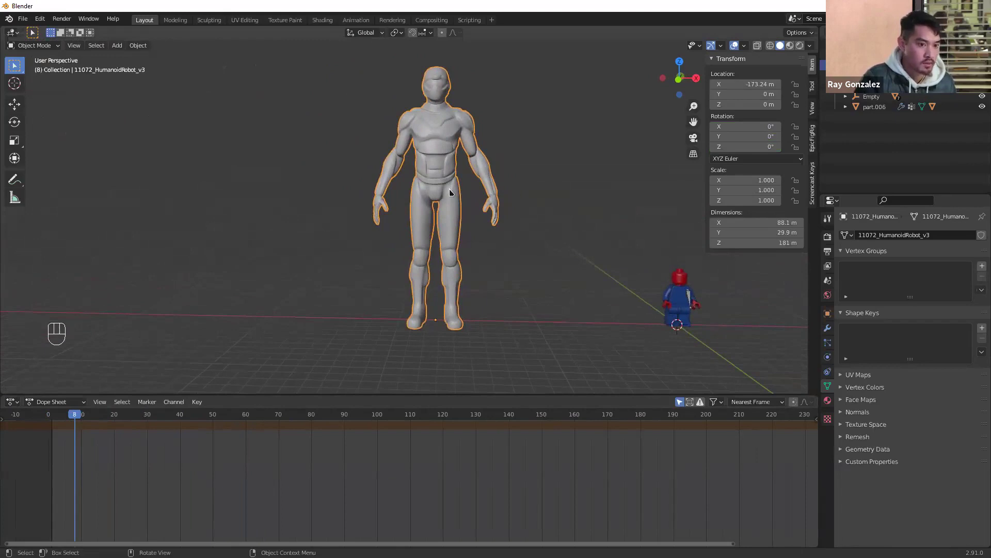
{"action": "mouse_move", "coordinate": [513, 221]}
{"action": "middle_mouse_down"}
{"action": "mouse_move", "coordinate": [424, 214]}
{"action": "mouse_move", "coordinate": [510, 232]}
{"action": "middle_mouse_up"}
{"action": "scroll", "coordinate": [465, 247], "scroll_direction": "up", "scroll_amount": 4}
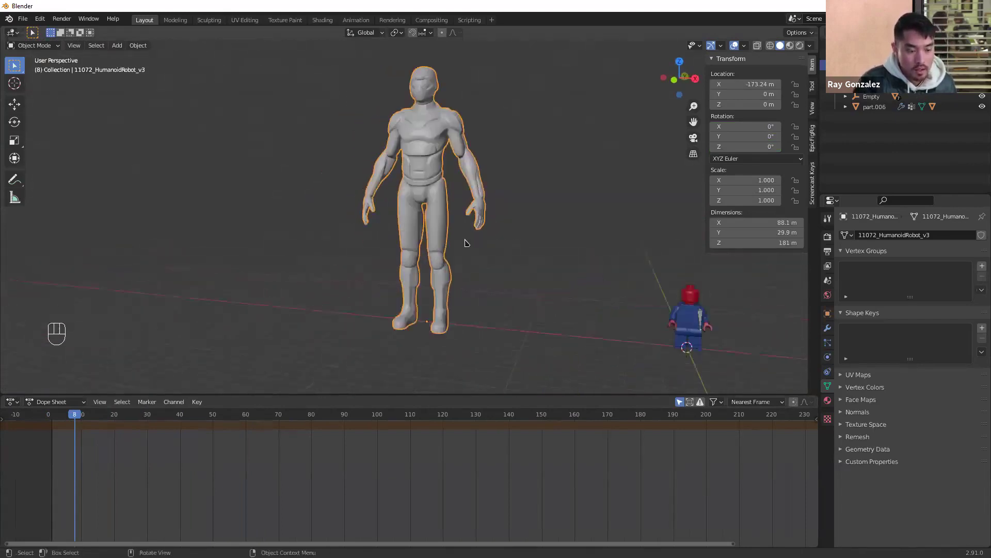
{"action": "scroll", "coordinate": [671, 304], "scroll_direction": "down", "scroll_amount": 3}
{"action": "left_click_drag", "start_coordinate": [600, 265], "coordinate": [679, 340]}
{"action": "key", "text": "Delete"}
Move the humanoid robot along the X axis to the world origin, setting its X location to 0 m
{"action": "left_click_drag", "start_coordinate": [535, 317], "coordinate": [340, 52]}
{"action": "key", "text": "g"}
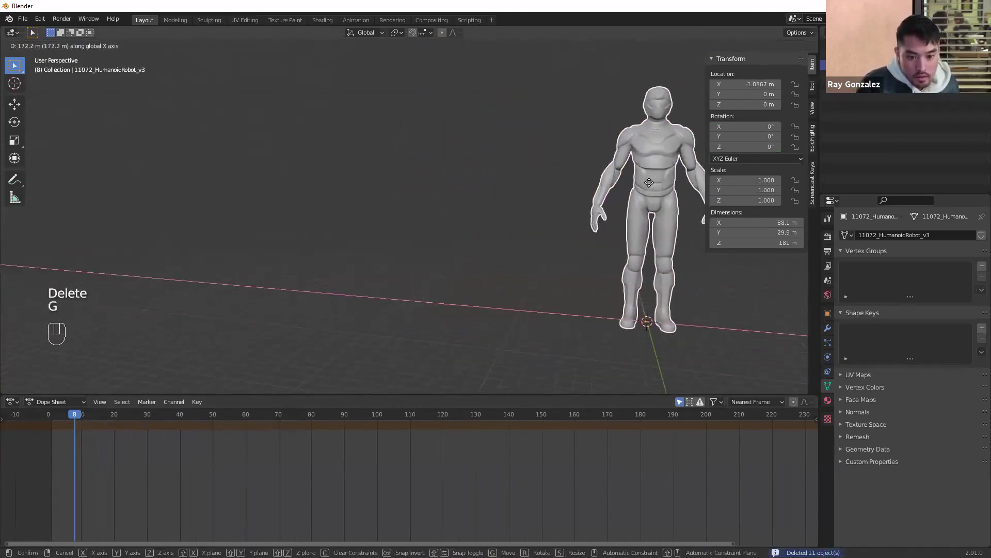
{"action": "left_click", "coordinate": [652, 182]}
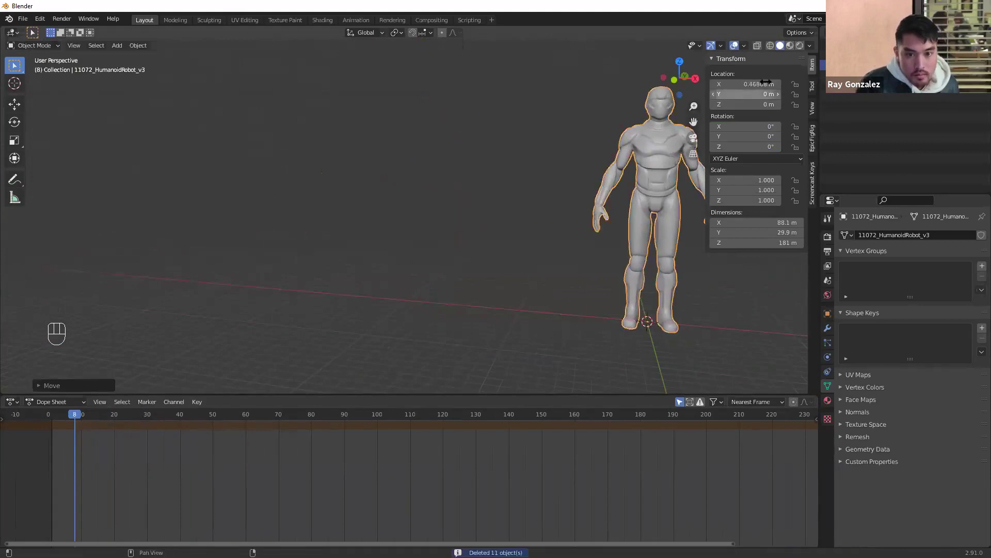
{"action": "left_click", "coordinate": [767, 85]}
{"action": "type", "text": "0"}
{"action": "key", "text": "Return"}
{"action": "left_click", "coordinate": [516, 219]}
{"action": "middle_click_drag", "start_coordinate": [516, 219], "coordinate": [361, 223], "text": "shift"}
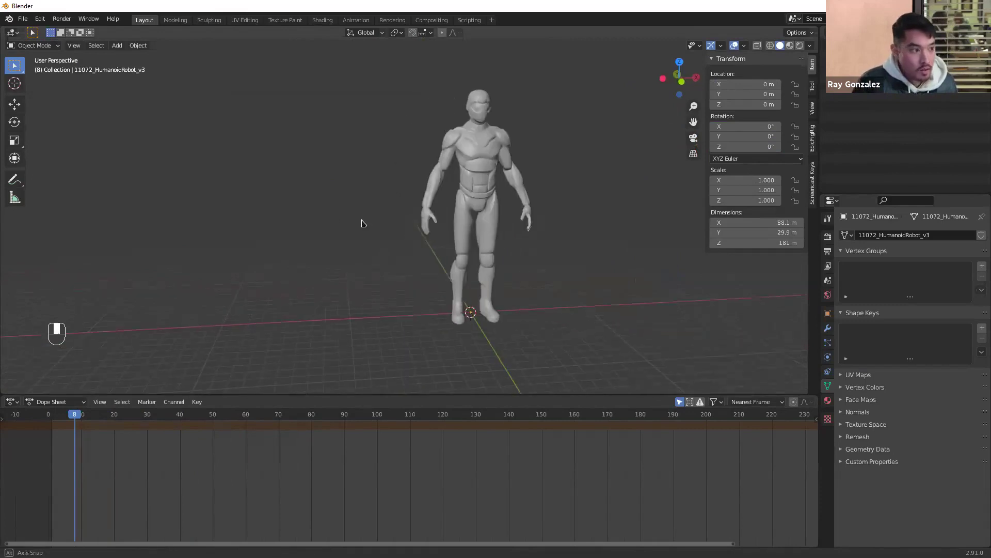
Open the program's Preferences window
{"action": "key", "text": "shift"}
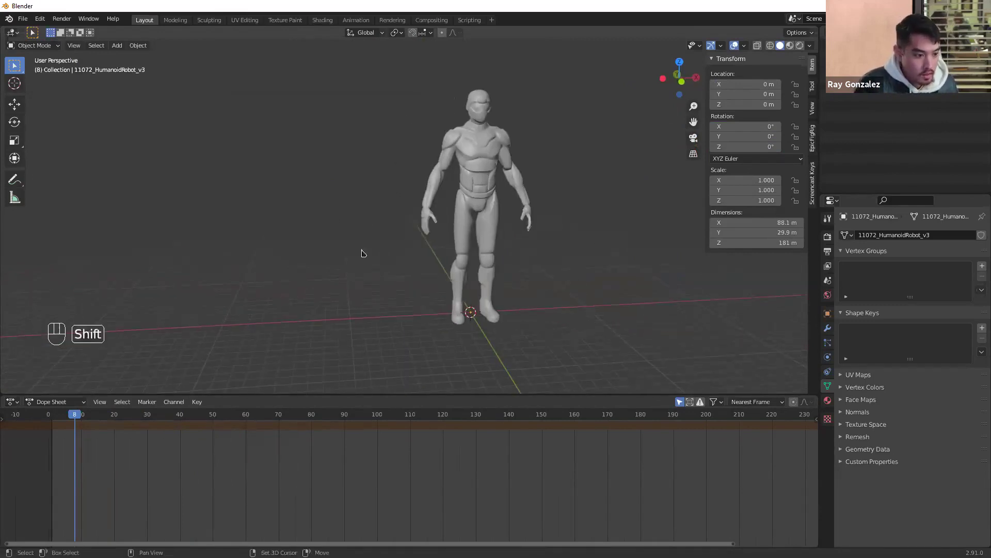
{"action": "left_click", "coordinate": [42, 21]}
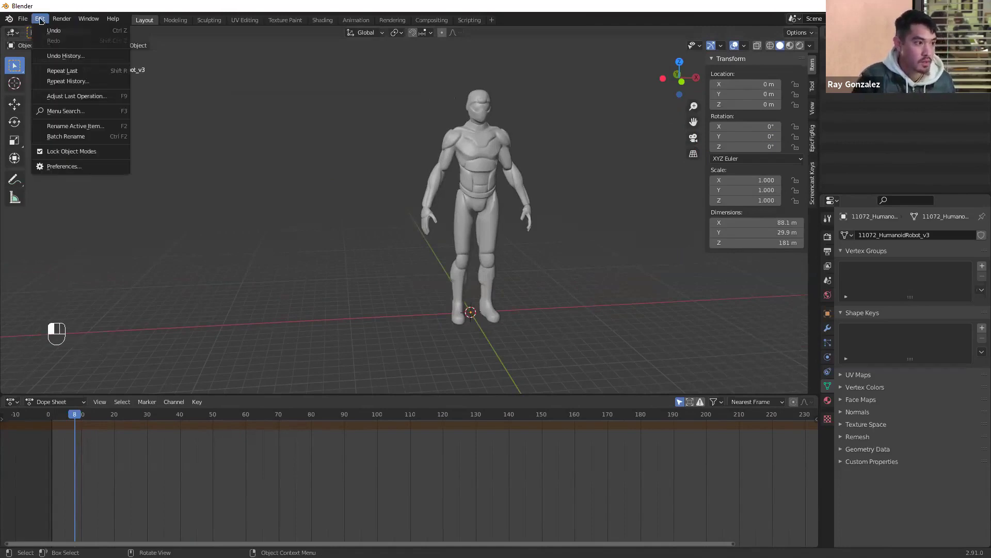
{"action": "left_click", "coordinate": [41, 23]}
{"action": "left_click", "coordinate": [43, 26]}
{"action": "left_click", "coordinate": [106, 169]}
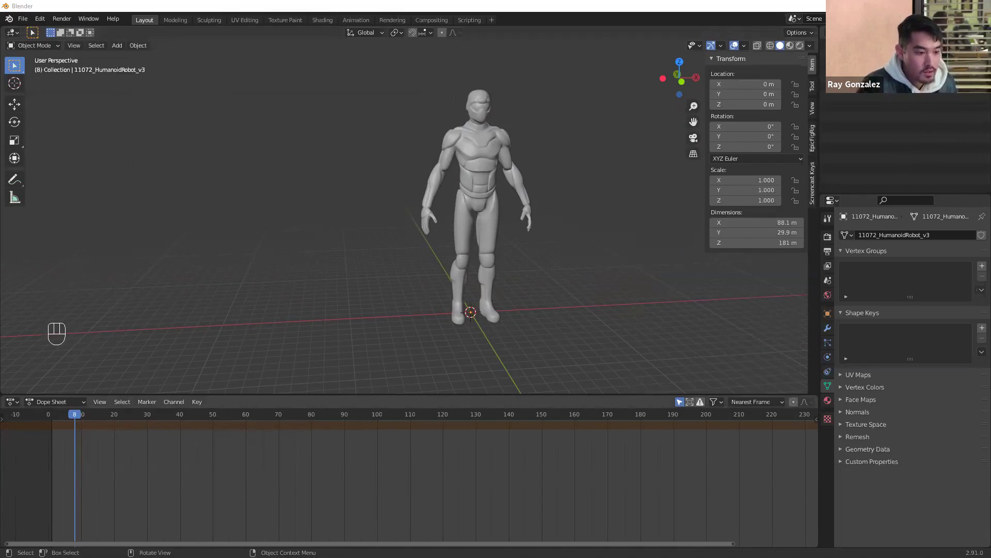
Add a Human (Meta-Rig) armature at the world origin, inside the humanoid robot
{"action": "middle_click_drag", "start_coordinate": [579, 100], "coordinate": [546, 229]}
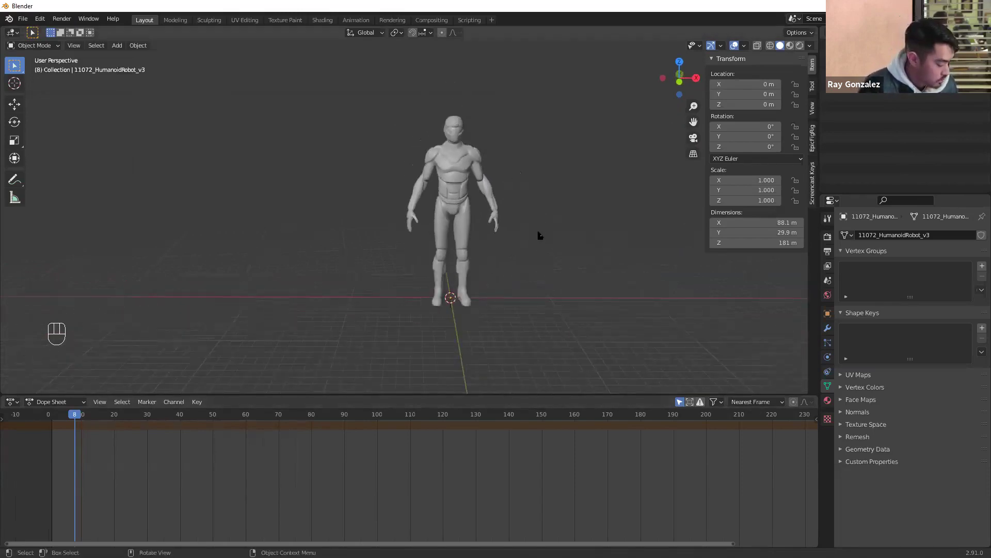
{"action": "key", "text": "shift+a"}
{"action": "mouse_move", "coordinate": [531, 244]}
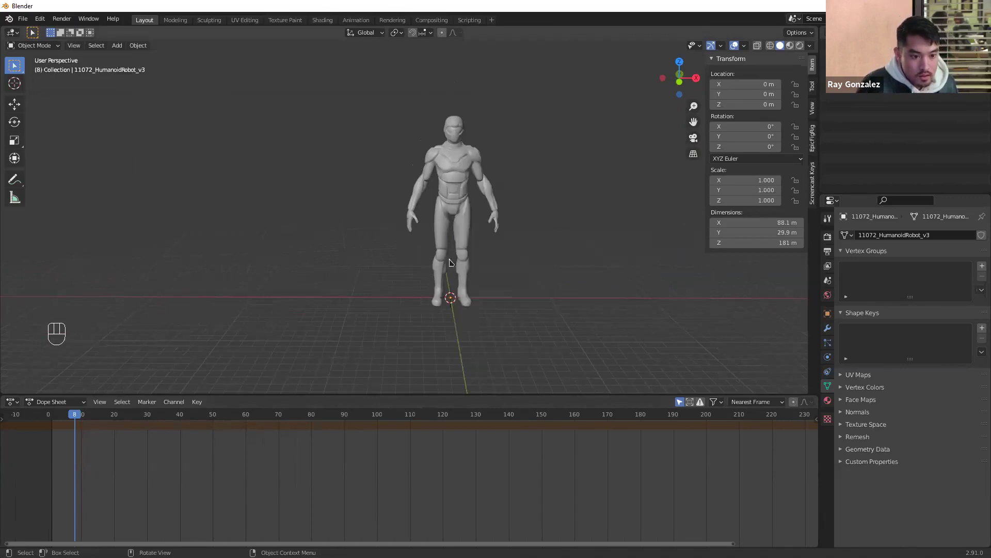
{"action": "key", "text": "shift+a"}
{"action": "mouse_move", "coordinate": [454, 264]}
{"action": "mouse_move", "coordinate": [528, 299]}
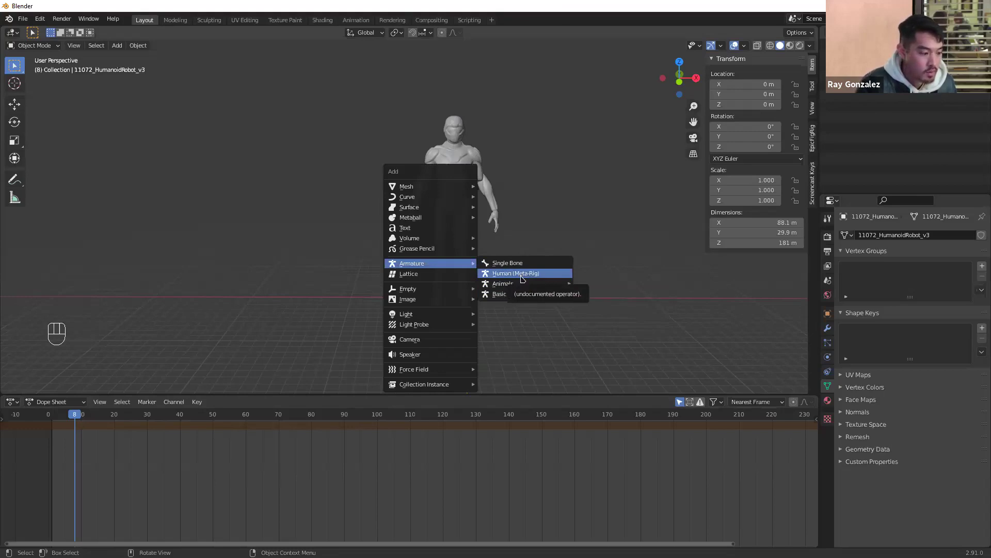
{"action": "left_click", "coordinate": [518, 274]}
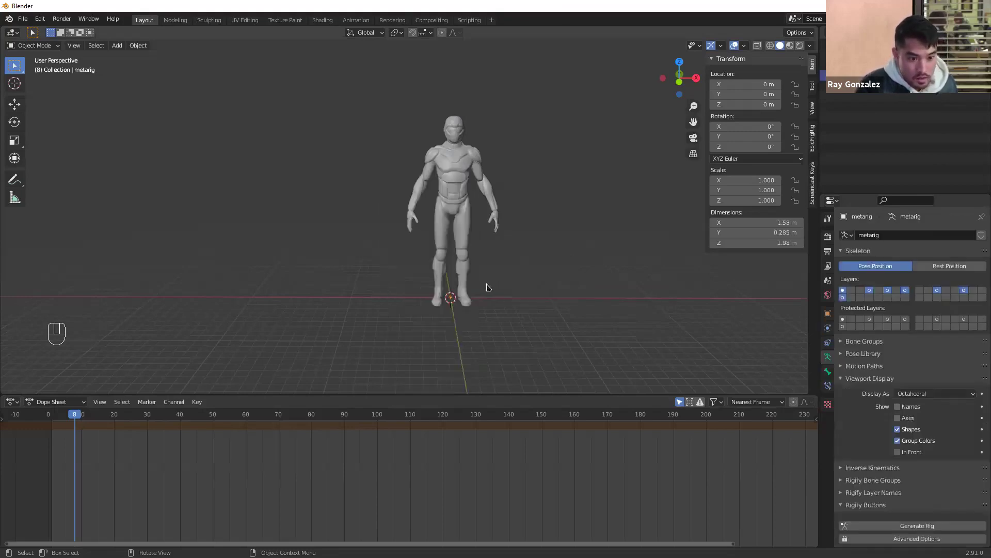
Scale the meta-rig up uniformly to about 31.2
{"action": "scroll", "coordinate": [483, 287], "scroll_direction": "up", "scroll_amount": 5}
{"action": "scroll", "coordinate": [484, 287], "scroll_direction": "down", "scroll_amount": 4, "text": "shift"}
{"action": "key", "text": "s"}
{"action": "left_click", "coordinate": [623, 266]}
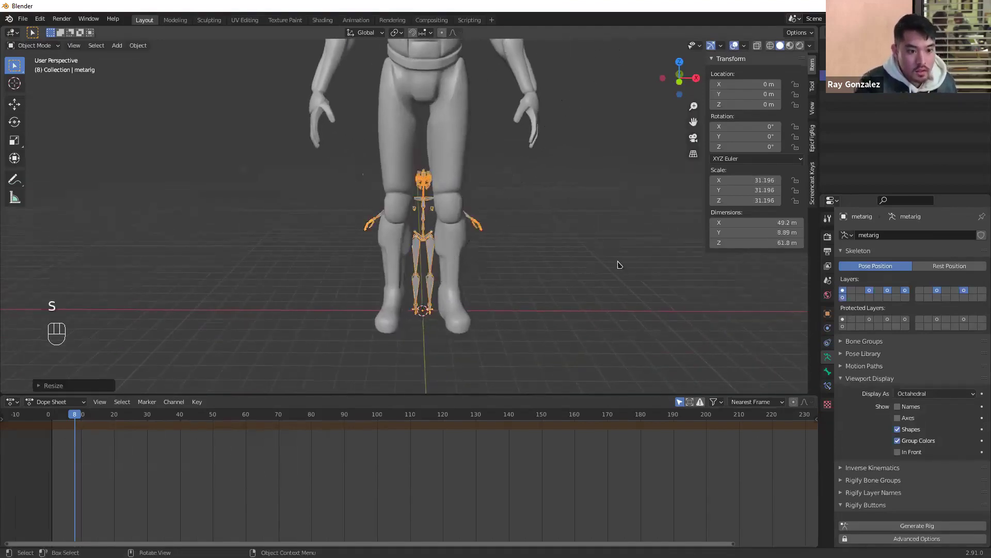
Move the humanoid robot along the X axis to about -77.4 m, clear of the meta-rig
{"action": "scroll", "coordinate": [377, 96], "scroll_direction": "down", "scroll_amount": 5}
{"action": "left_click", "coordinate": [377, 96]}
{"action": "key", "text": "g"}
{"action": "left_click", "coordinate": [401, 199]}
{"action": "left_click_drag", "start_coordinate": [397, 191], "coordinate": [488, 295]}
{"action": "left_click_drag", "start_coordinate": [488, 294], "coordinate": [385, 193]}
Scale the Human meta-rig up further to roughly the robot's height and compare the two side by side
{"action": "key", "text": "s"}
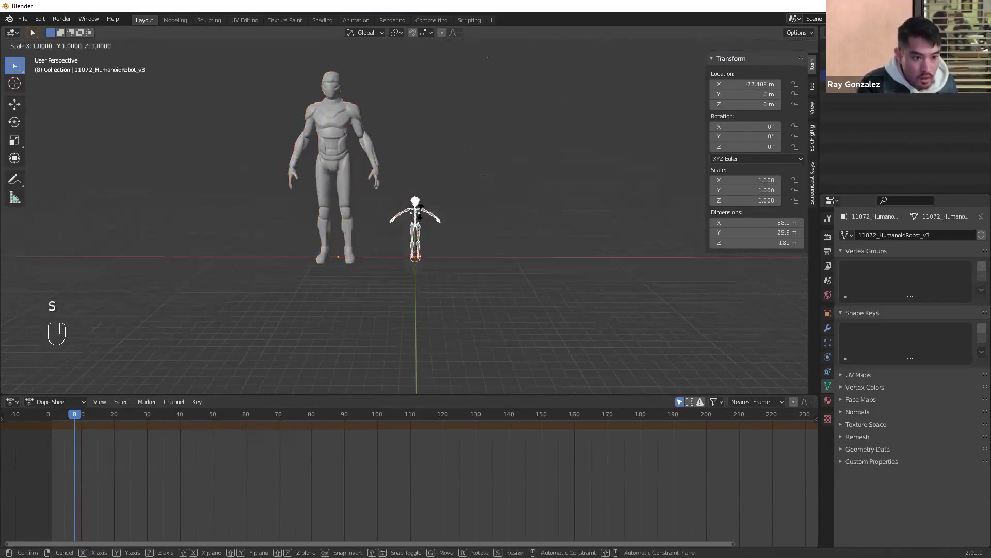
{"action": "left_click", "coordinate": [518, 175]}
{"action": "middle_click_drag", "start_coordinate": [518, 174], "coordinate": [464, 330]}
{"action": "scroll", "coordinate": [428, 162], "scroll_direction": "up", "scroll_amount": 4}
{"action": "scroll", "coordinate": [432, 170], "scroll_direction": "down", "scroll_amount": 3}
{"action": "left_click", "coordinate": [434, 170]}
{"action": "scroll", "coordinate": [403, 140], "scroll_direction": "up", "scroll_amount": 3}
{"action": "scroll", "coordinate": [459, 190], "scroll_direction": "down", "scroll_amount": 3}
{"action": "scroll", "coordinate": [399, 179], "scroll_direction": "up", "scroll_amount": 2}
{"action": "scroll", "coordinate": [444, 186], "scroll_direction": "down", "scroll_amount": 4}
Delete the Human meta-rig and add a Basic Human (Meta-Rig) armature in its place
{"action": "left_click_drag", "start_coordinate": [501, 354], "coordinate": [356, 124]}
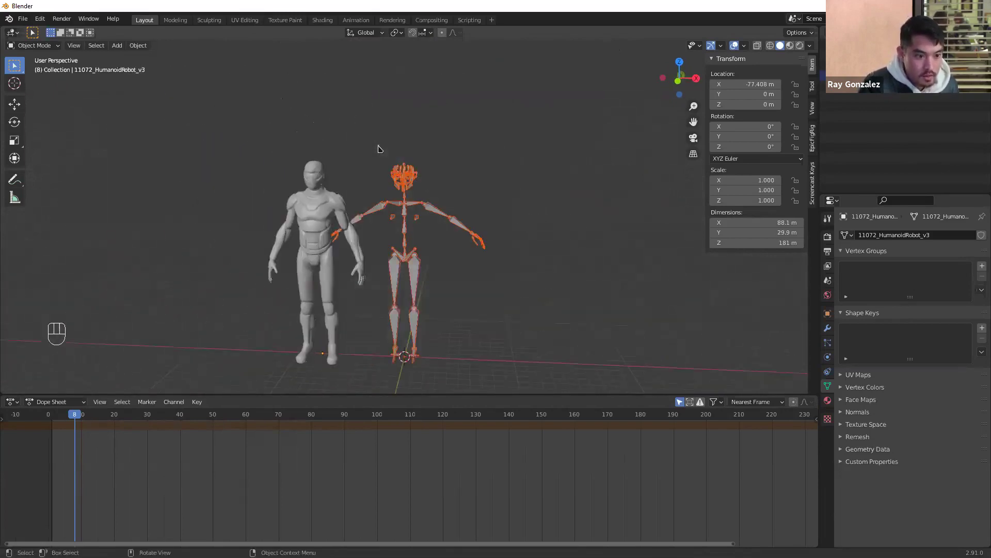
{"action": "key", "text": "Delete"}
{"action": "key", "text": "shift+a"}
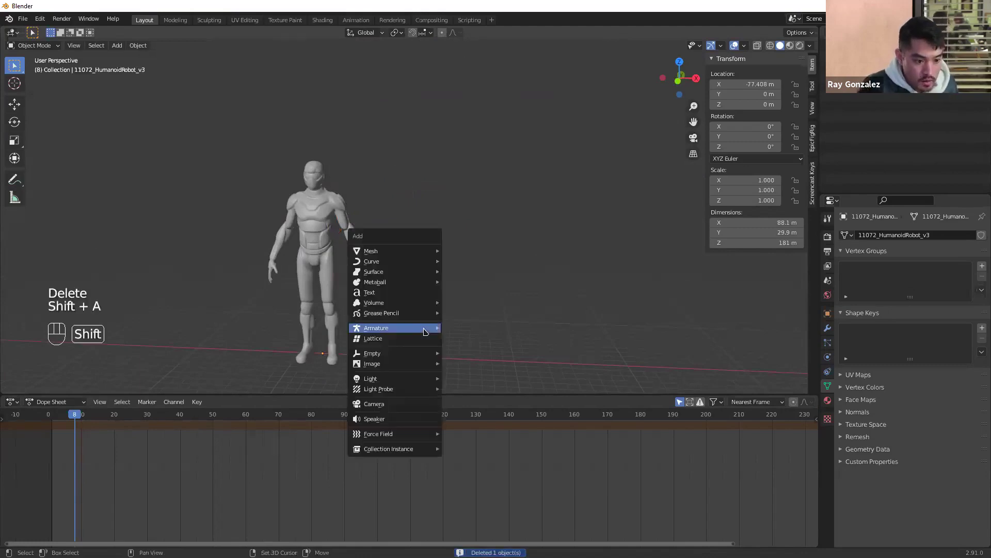
{"action": "mouse_move", "coordinate": [425, 329]}
{"action": "mouse_move", "coordinate": [485, 359]}
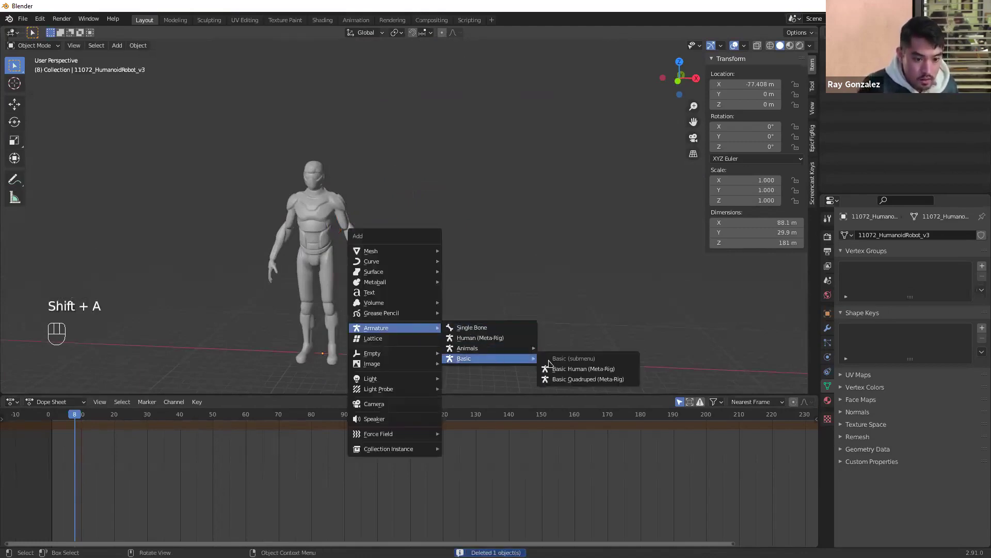
{"action": "left_click", "coordinate": [572, 371]}
Scale the basic human meta-rig uniformly to about 88.1, close to the robot's height
{"action": "key", "text": "s"}
{"action": "left_click", "coordinate": [686, 155]}
{"action": "key", "text": "s"}
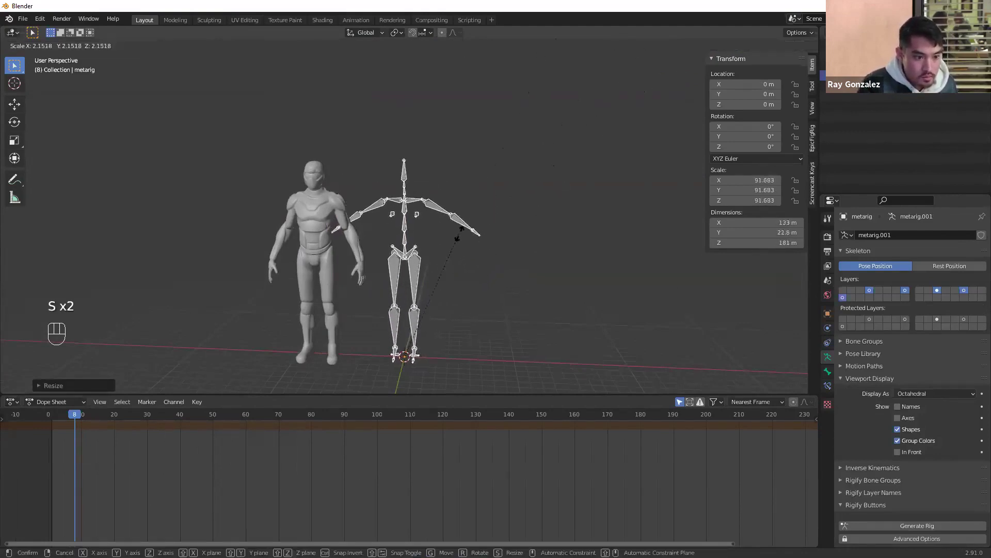
{"action": "left_click", "coordinate": [454, 238]}
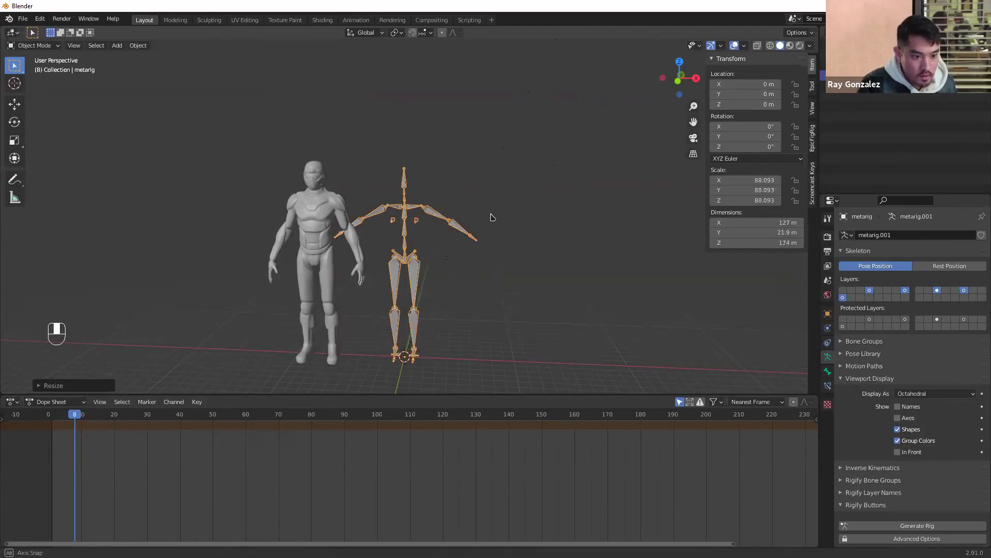
{"action": "middle_click_drag", "start_coordinate": [490, 217], "coordinate": [538, 175]}
{"action": "left_click", "coordinate": [533, 222]}
{"action": "middle_click_drag", "start_coordinate": [533, 222], "coordinate": [491, 243]}
Move the humanoid robot back over the meta-rig, setting its X location to 0 m
{"action": "left_click", "coordinate": [345, 208]}
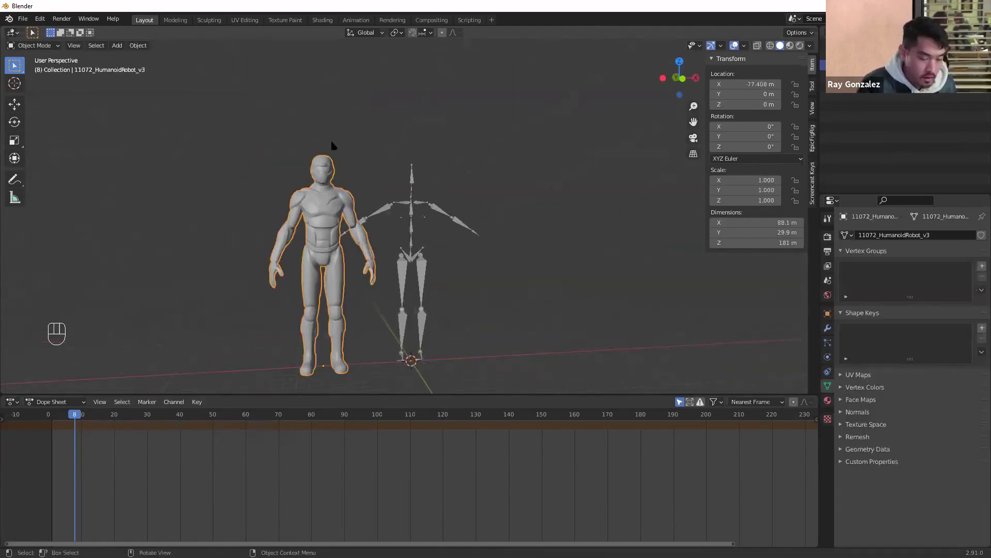
{"action": "key", "text": "g"}
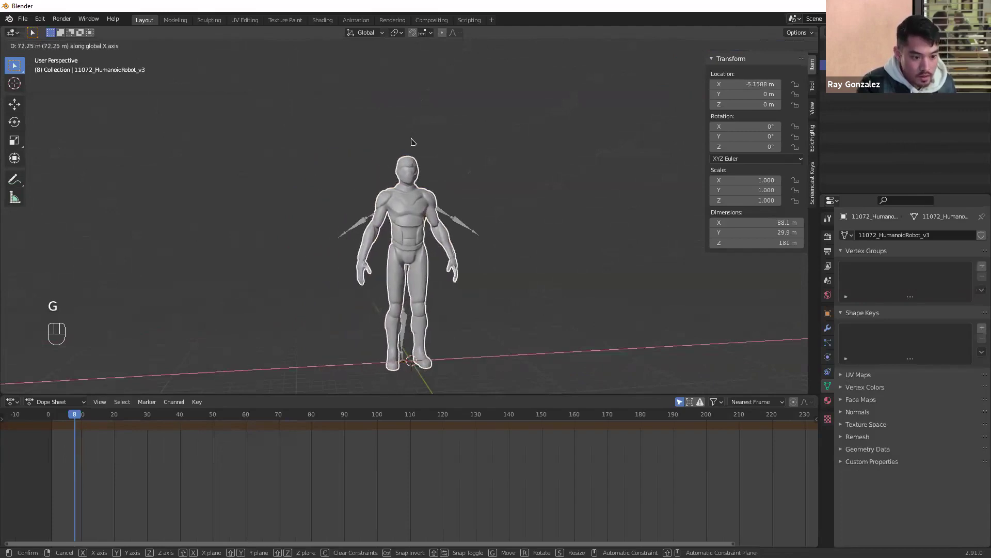
{"action": "left_click", "coordinate": [410, 161]}
{"action": "left_click", "coordinate": [748, 83]}
{"action": "type", "text": "0"}
{"action": "key", "text": "Return"}
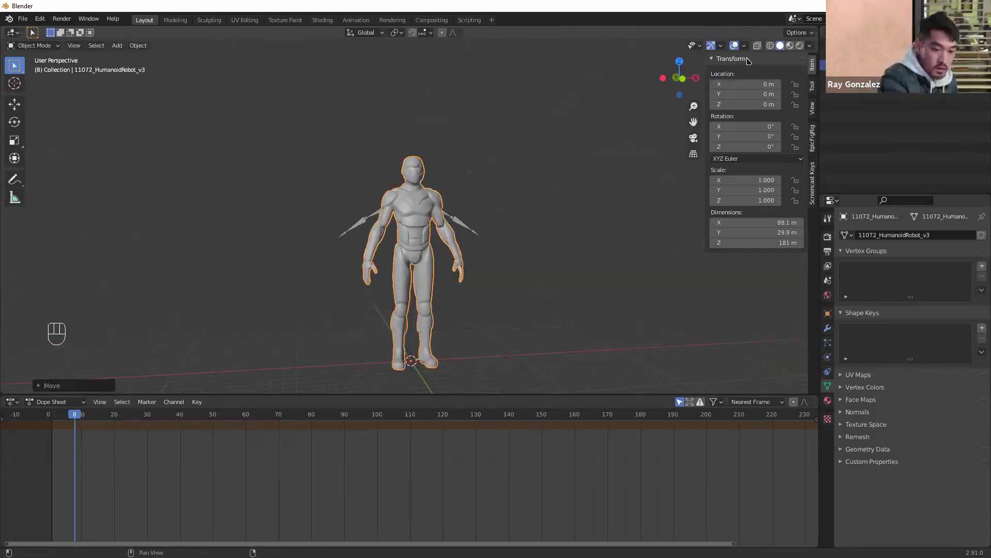
Select the meta-rig and enable its In Front display so the bones are drawn over the robot mesh
{"action": "left_click", "coordinate": [504, 289]}
{"action": "middle_click_drag", "start_coordinate": [504, 289], "coordinate": [436, 224]}
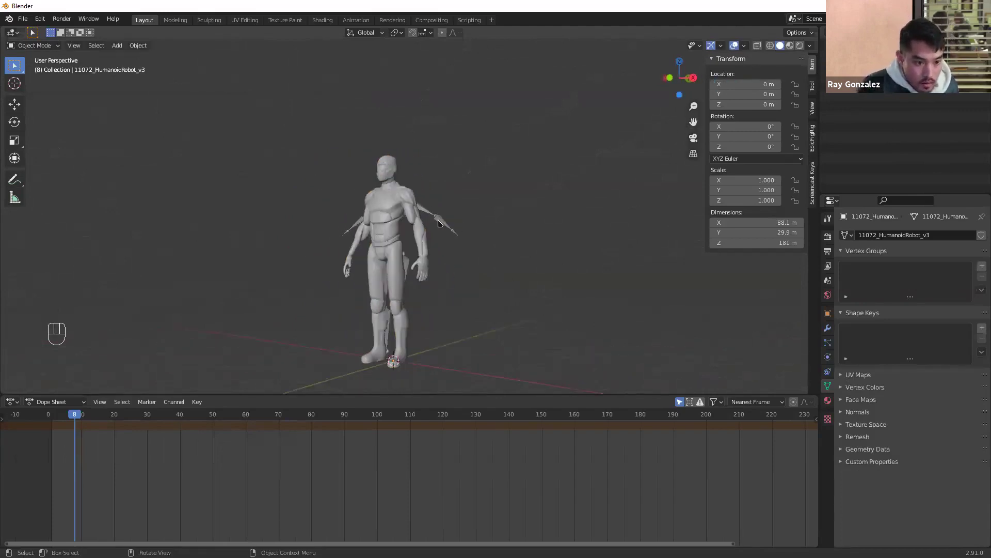
{"action": "left_click", "coordinate": [440, 223]}
{"action": "middle_click_drag", "start_coordinate": [525, 287], "coordinate": [493, 304]}
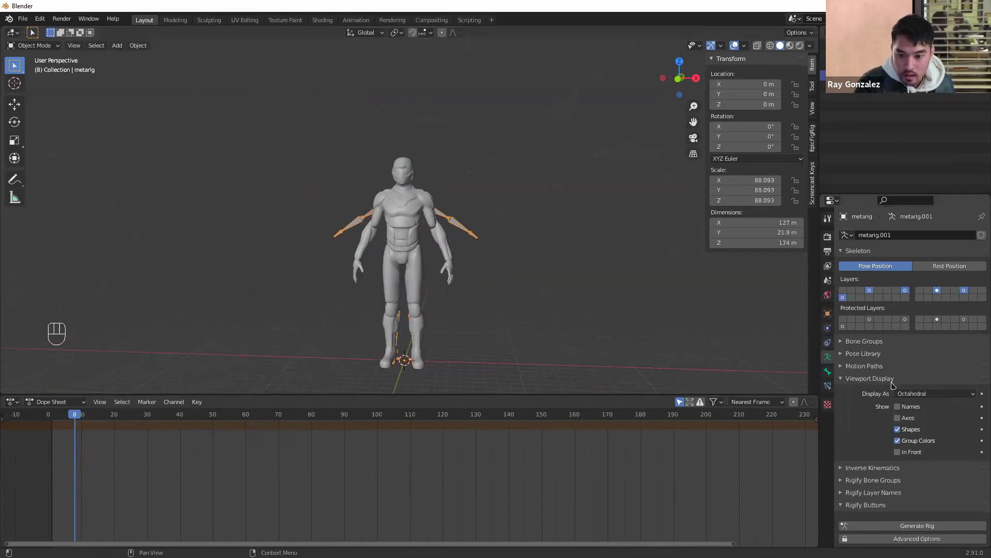
{"action": "left_click", "coordinate": [898, 451]}
{"action": "middle_click_drag", "start_coordinate": [532, 333], "coordinate": [497, 299], "text": "alt"}
{"action": "scroll", "coordinate": [483, 231], "scroll_direction": "up", "scroll_amount": 2}
{"action": "scroll", "coordinate": [483, 231], "scroll_direction": "up", "scroll_amount": 1}
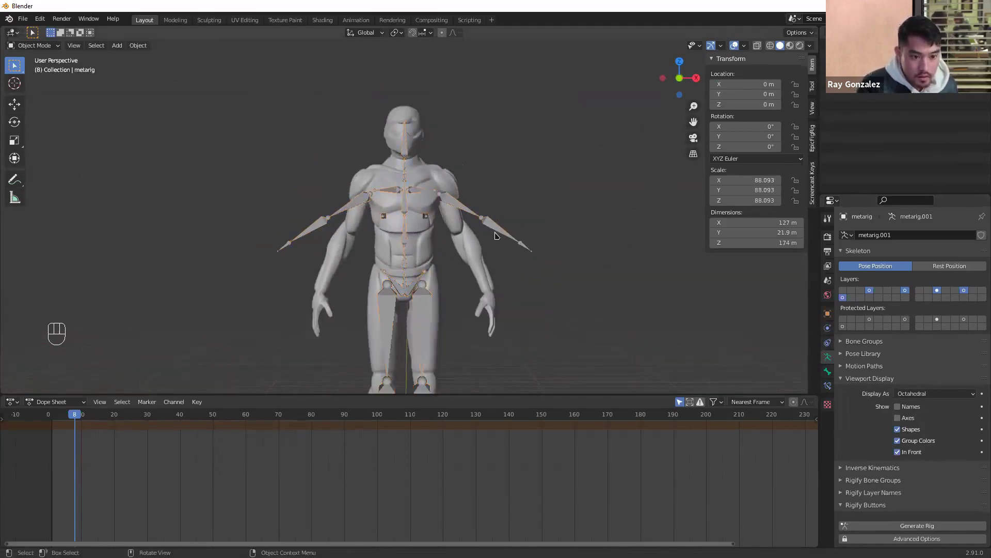
Enlarge the 3D viewport over the Dope Sheet, and put the meta-rig in Edit Mode with a front orthographic view
{"action": "left_click_drag", "start_coordinate": [439, 397], "coordinate": [441, 491]}
{"action": "middle_click_drag", "start_coordinate": [520, 399], "coordinate": [535, 338], "text": "shift"}
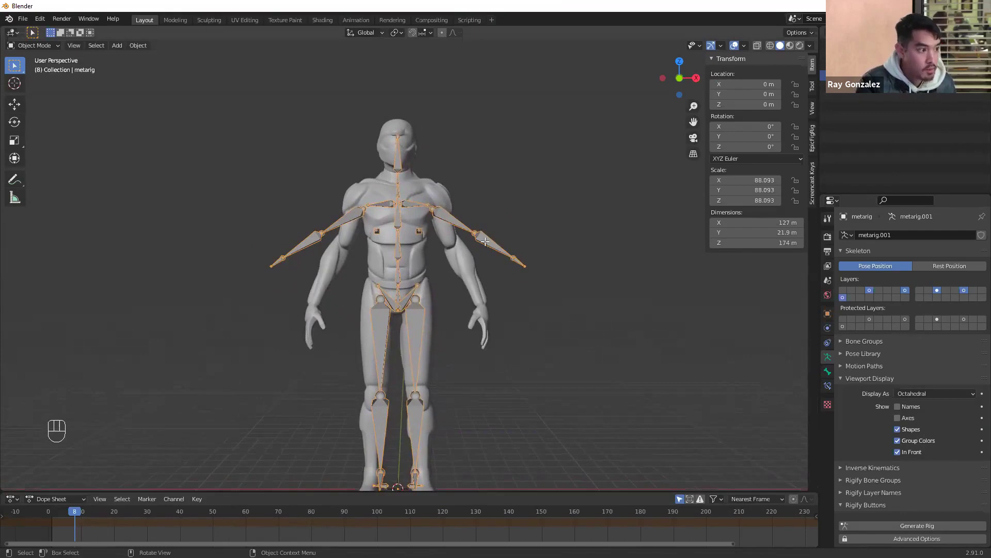
{"action": "key", "text": "Tab"}
{"action": "left_click", "coordinate": [51, 48]}
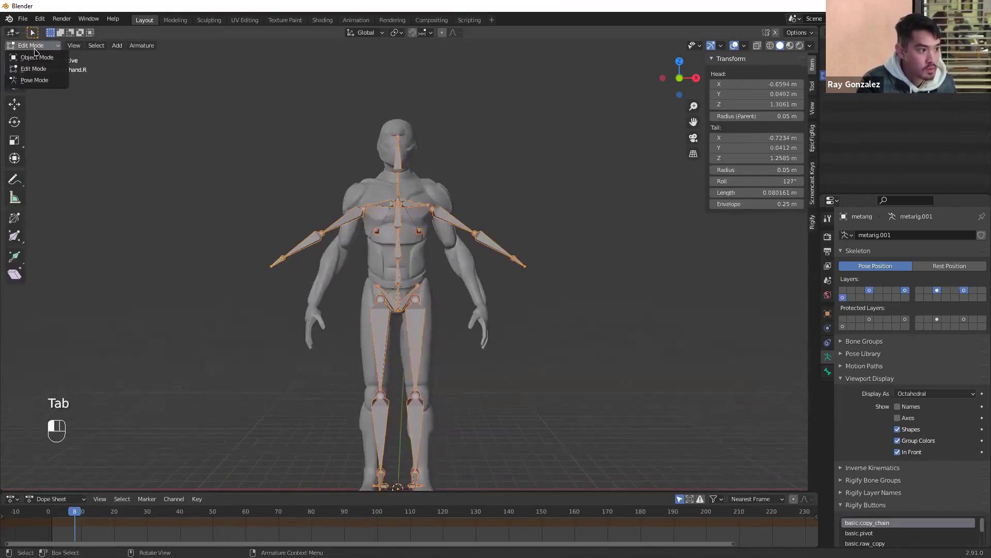
{"action": "left_click", "coordinate": [43, 74]}
{"action": "mouse_move", "coordinate": [510, 277]}
{"action": "middle_mouse_down"}
{"action": "mouse_move", "coordinate": [451, 279]}
{"action": "mouse_move", "coordinate": [498, 279]}
{"action": "middle_mouse_up"}
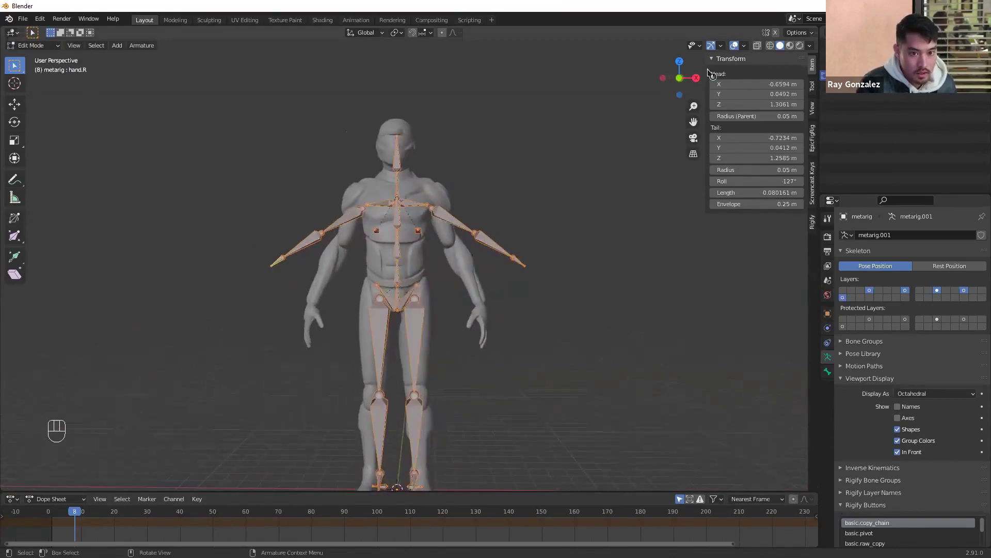
{"action": "left_click", "coordinate": [680, 78]}
{"action": "left_click_drag", "start_coordinate": [679, 78], "coordinate": [546, 162]}
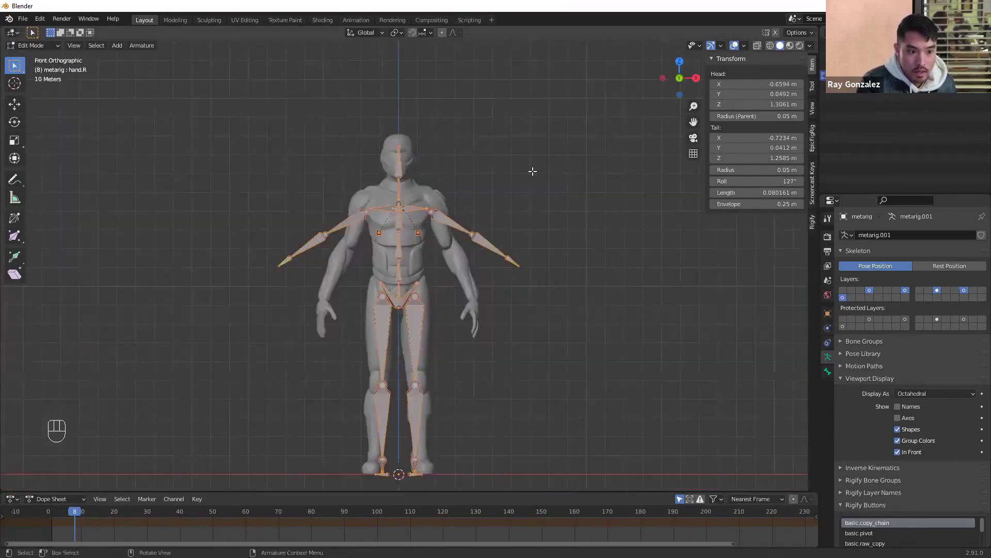
{"action": "key", "text": "KP_1"}
{"action": "scroll", "coordinate": [546, 163], "scroll_direction": "up", "scroll_amount": 3}
{"action": "middle_click_drag", "start_coordinate": [518, 196], "coordinate": [534, 206], "text": "shift"}
{"action": "scroll", "coordinate": [534, 206], "scroll_direction": "up", "scroll_amount": 2}
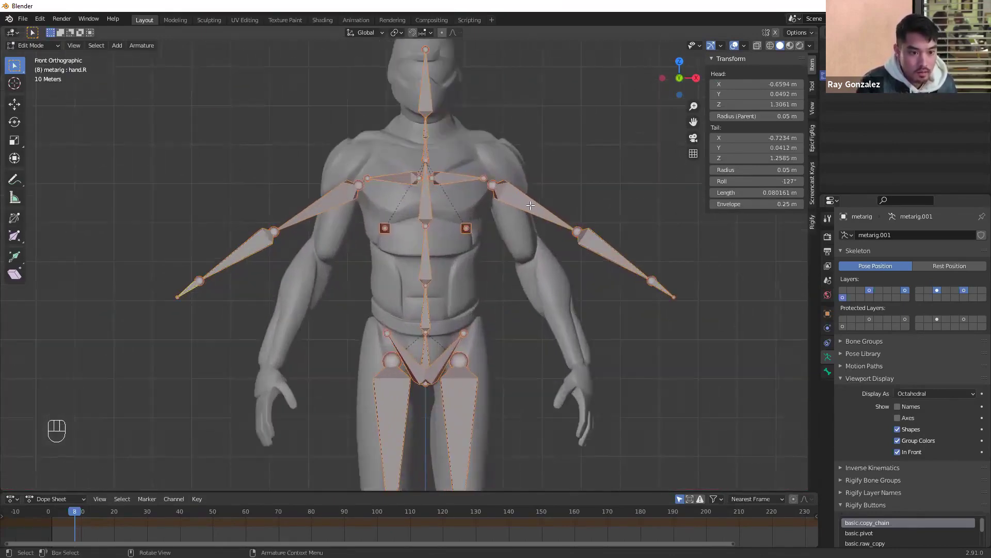
Move the wrist joint of the forearm.L bone onto the robot's wrist, with its tail at about X 0.465 m, Z 1.059 m
{"action": "left_click", "coordinate": [493, 186]}
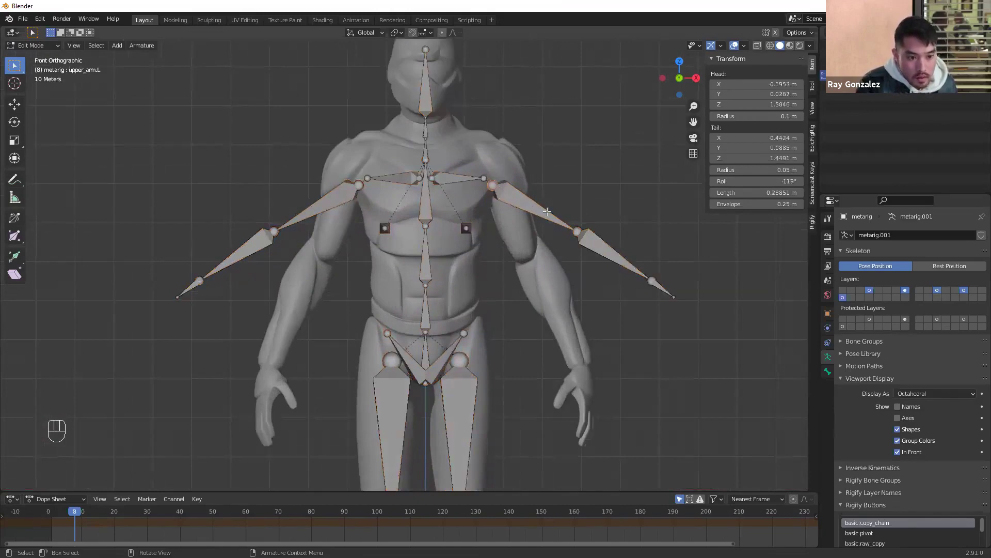
{"action": "left_click", "coordinate": [654, 282]}
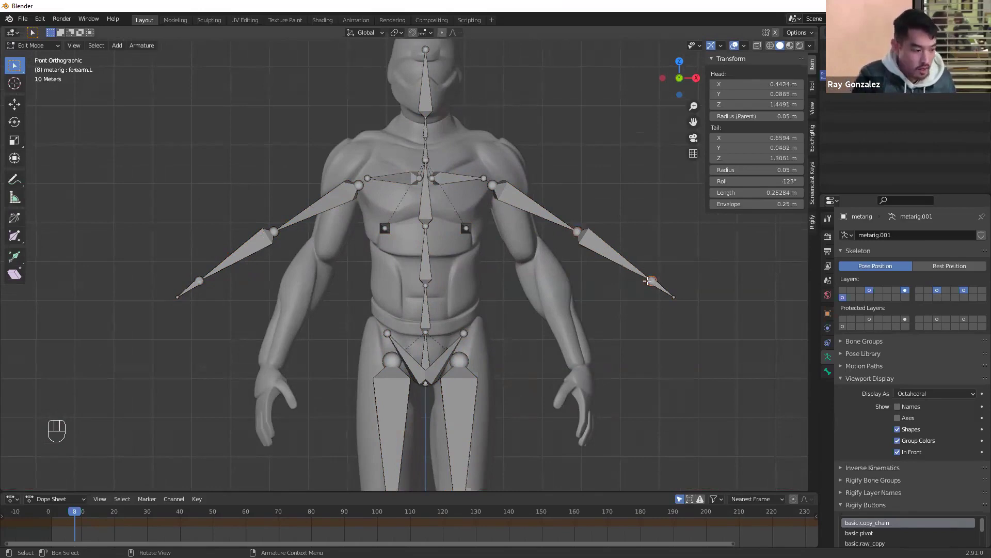
{"action": "key", "text": "g"}
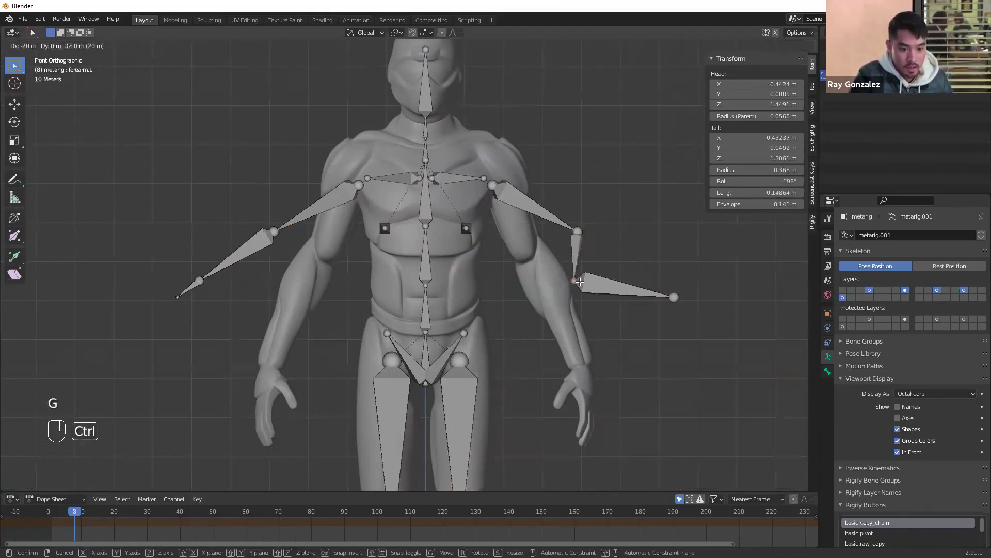
{"action": "key", "text": "ctrl+z"}
{"action": "key", "text": "x"}
{"action": "left_click", "coordinate": [548, 301]}
{"action": "key", "text": "g"}
{"action": "key", "text": "z"}
{"action": "left_click", "coordinate": [587, 382]}
{"action": "key", "text": "g"}
{"action": "key", "text": "x"}
{"action": "left_click", "coordinate": [624, 373]}
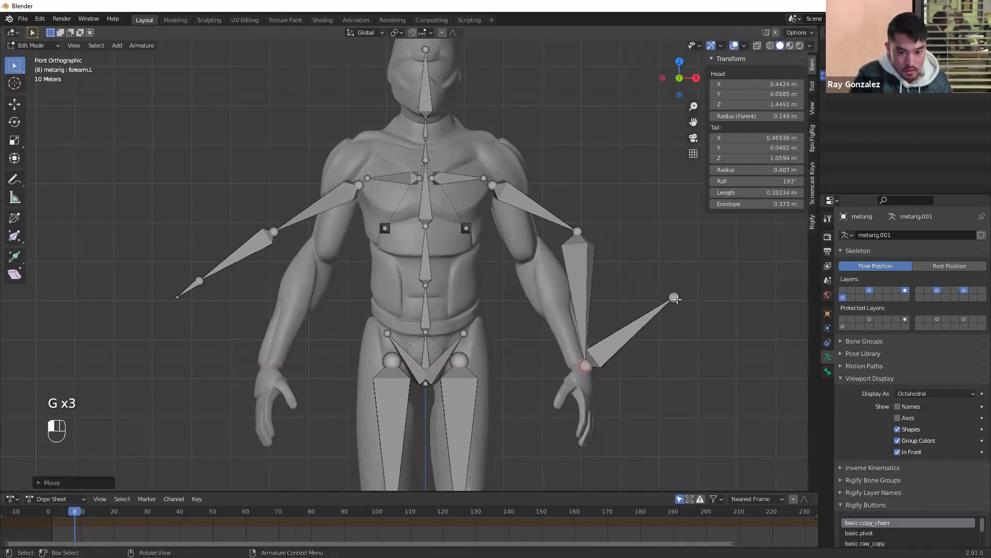
Move the tip of the hand.L bone onto the robot's fingers, at about X 0.469 m, Z 0.893 m
{"action": "left_click", "coordinate": [677, 299]}
{"action": "key", "text": "g"}
{"action": "key", "text": "x"}
{"action": "left_click", "coordinate": [574, 299]}
{"action": "key", "text": "g"}
{"action": "key", "text": "z"}
{"action": "left_click", "coordinate": [576, 420]}
{"action": "key", "text": "g"}
{"action": "left_click", "coordinate": [575, 308]}
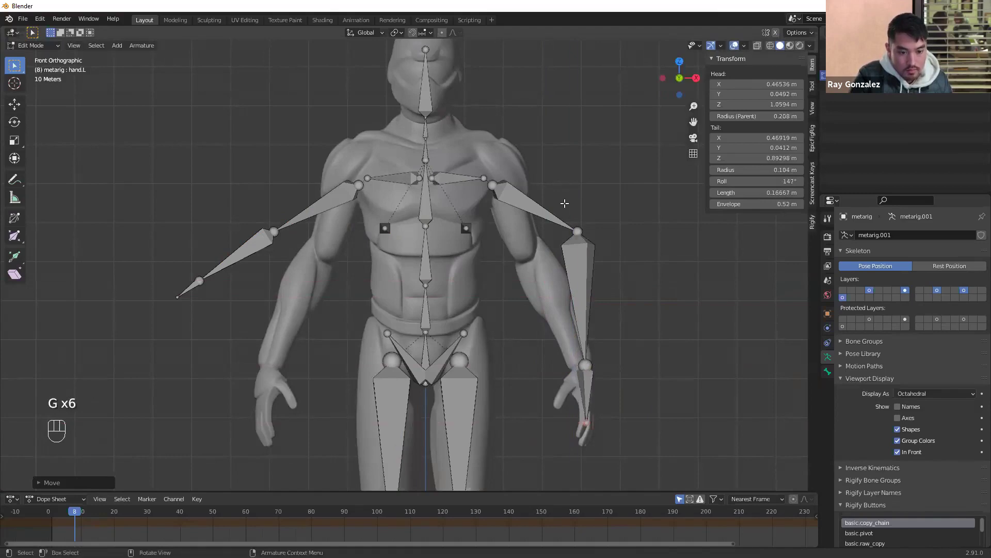
Move the elbow joint between upper_arm.L and forearm.L onto the robot's elbow, at about X 0.328 m, Z 1.359 m
{"action": "left_click", "coordinate": [578, 233]}
{"action": "key", "text": "g"}
{"action": "key", "text": "x"}
{"action": "left_click", "coordinate": [522, 233]}
{"action": "key", "text": "g"}
{"action": "key", "text": "z"}
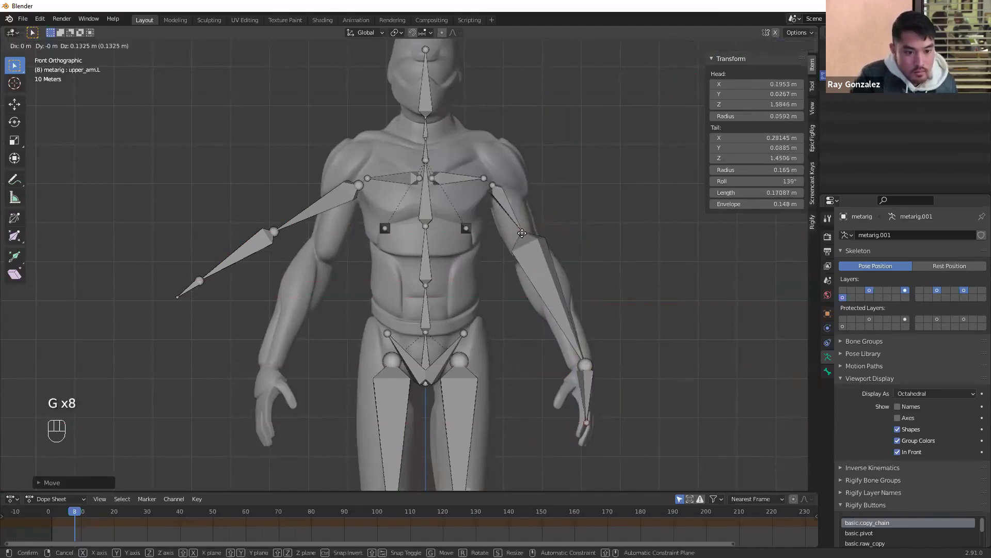
{"action": "left_click", "coordinate": [526, 264]}
{"action": "key", "text": "g"}
{"action": "key", "text": "x"}
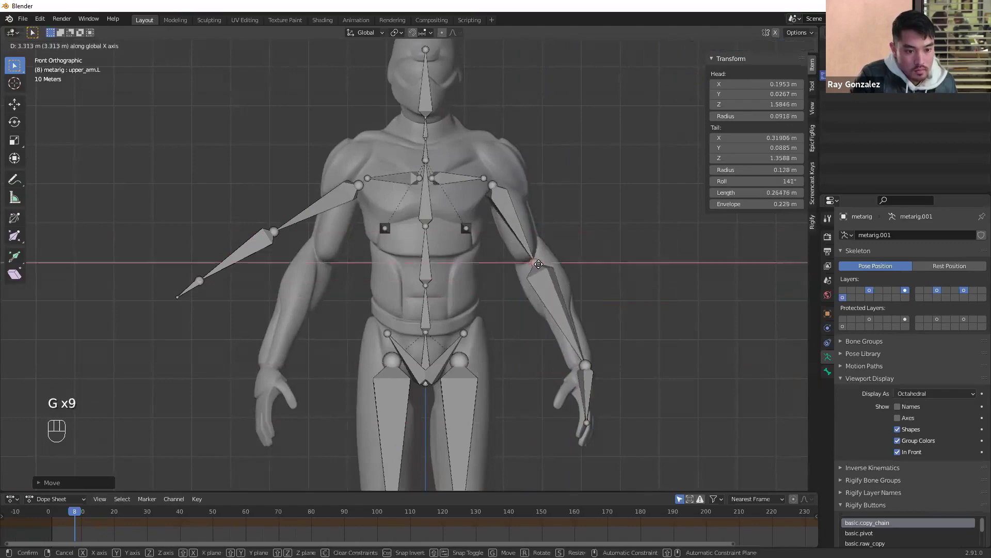
{"action": "left_click", "coordinate": [540, 263]}
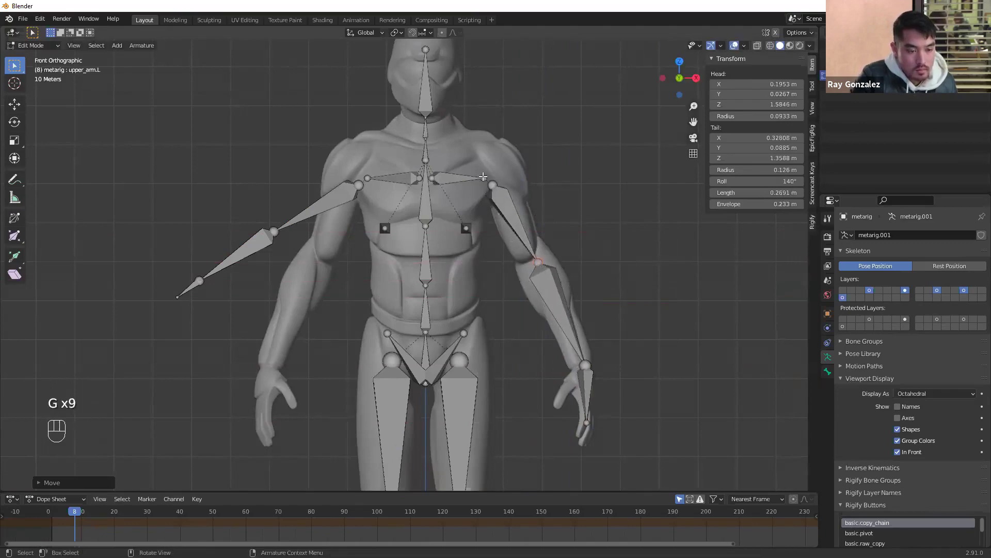
{"action": "mouse_move", "coordinate": [542, 188]}
{"action": "middle_mouse_down"}
{"action": "mouse_move", "coordinate": [511, 196]}
{"action": "mouse_move", "coordinate": [539, 200]}
{"action": "middle_mouse_up"}
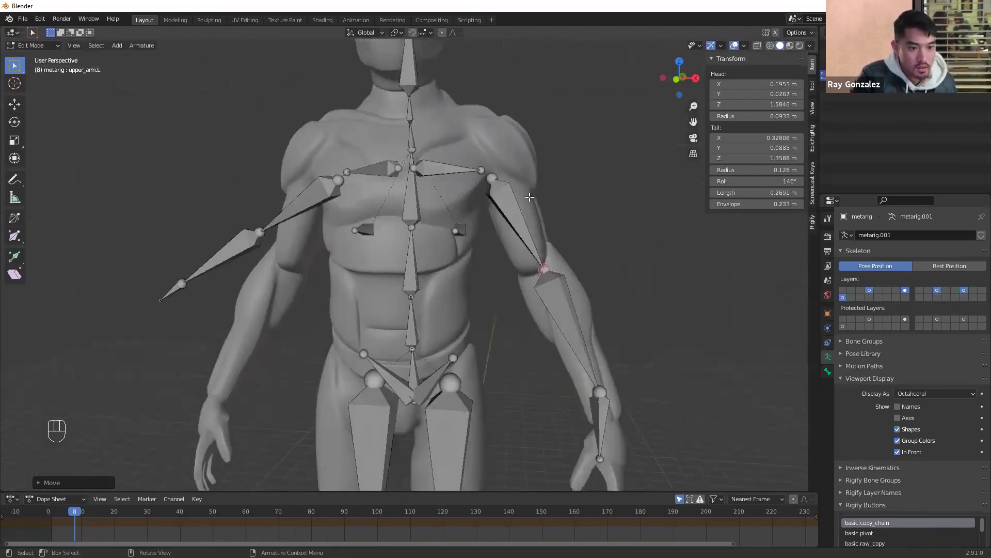
{"action": "scroll", "coordinate": [539, 200], "scroll_direction": "down", "scroll_amount": 2}
{"action": "middle_click_drag", "start_coordinate": [445, 192], "coordinate": [512, 200]}
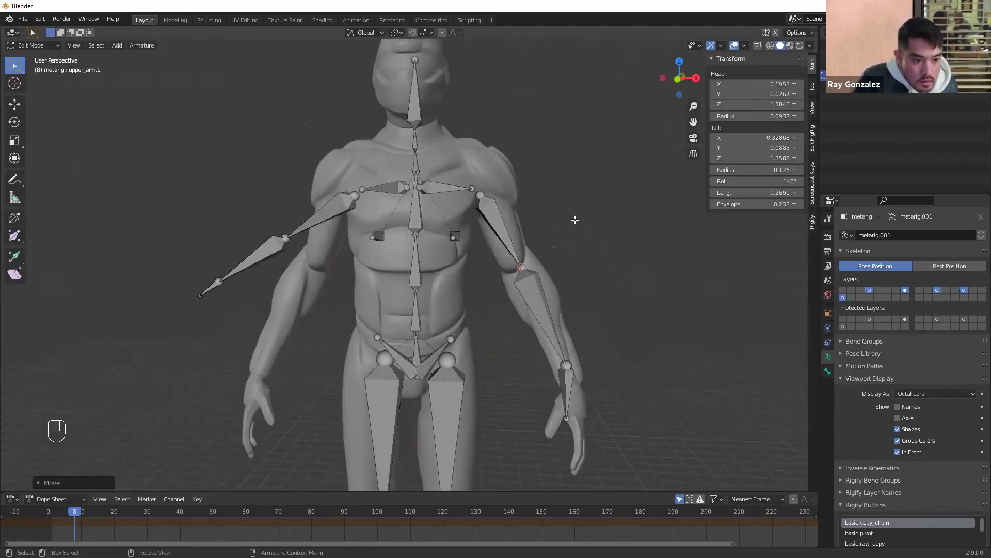
Scale the whole meta-rig to about 91.466 in Object Mode, and return it to Edit Mode in front orthographic view
{"action": "key", "text": "Tab"}
{"action": "key", "text": "s"}
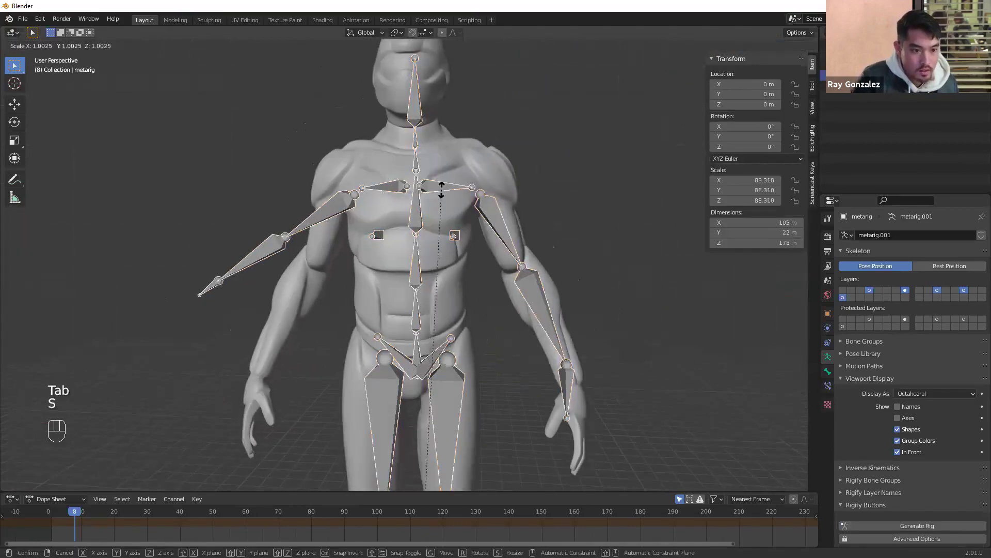
{"action": "left_click", "coordinate": [465, 178]}
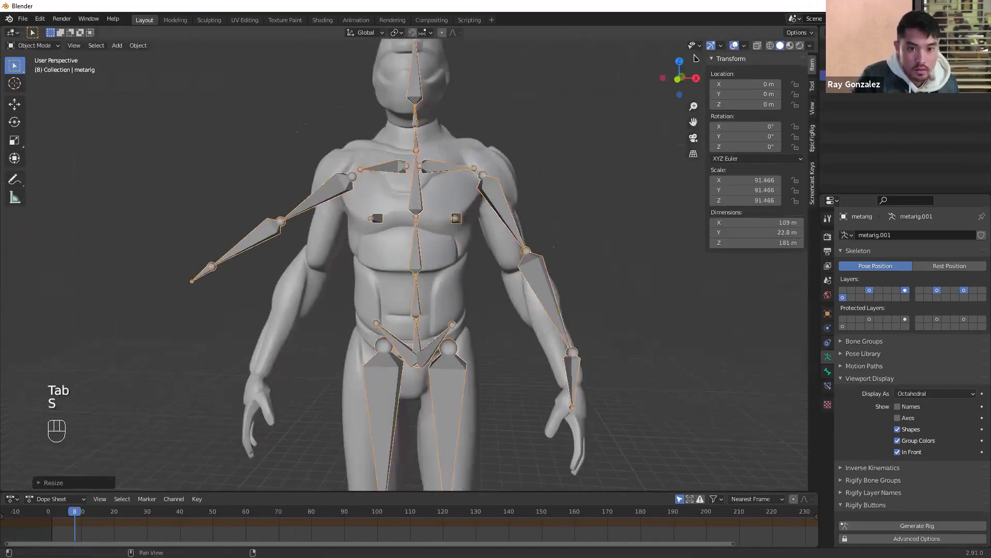
{"action": "left_click", "coordinate": [680, 78]}
{"action": "left_click", "coordinate": [679, 78]}
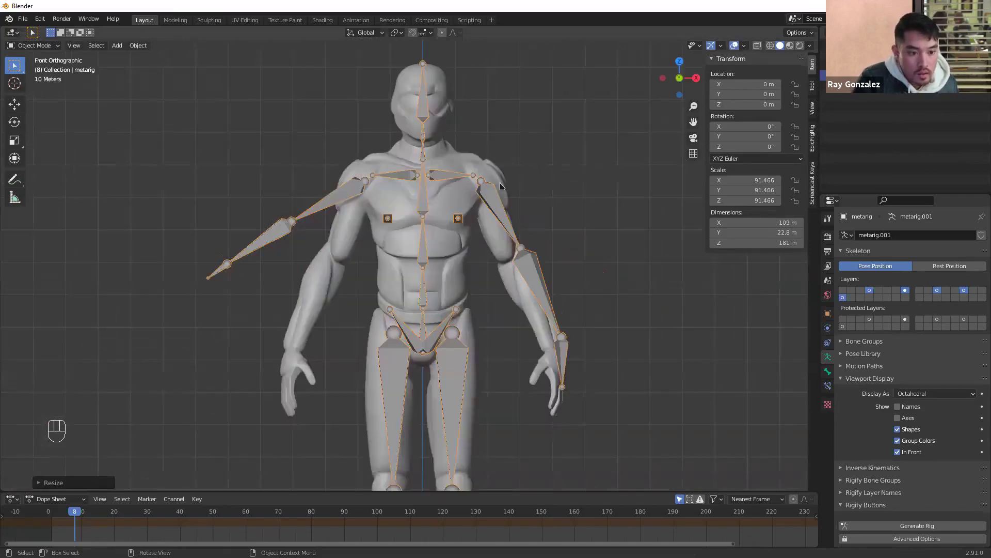
{"action": "key", "text": "Tab"}
{"action": "key", "text": "Tab"}
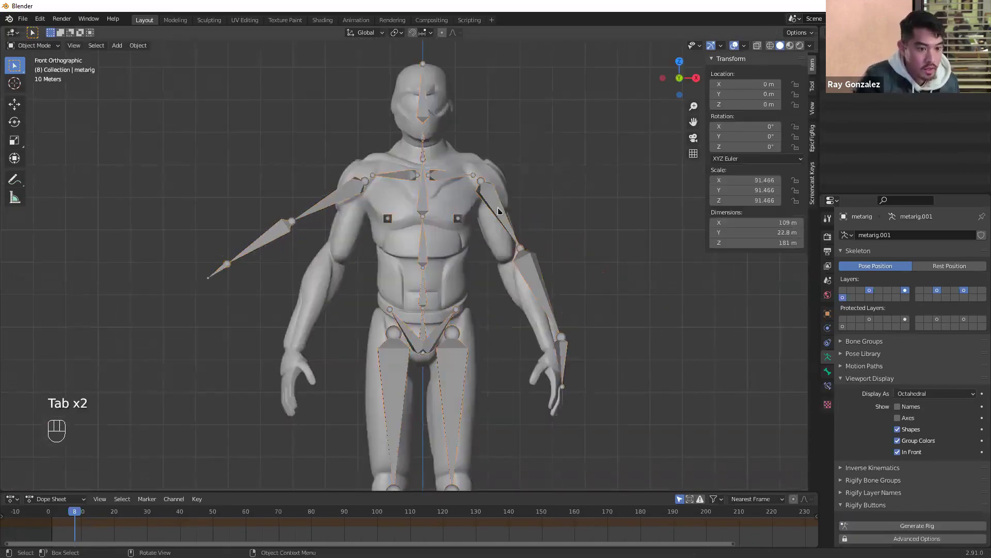
{"action": "key", "text": "Tab"}
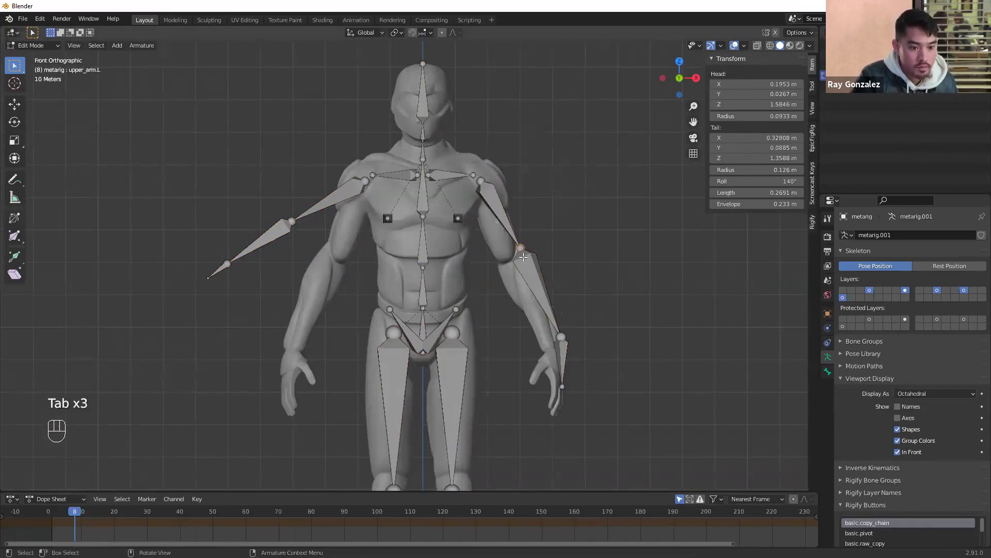
Move the elbow joint between upper_arm.L and forearm.L onto the robot's elbow, at about X 0.309 m, Z 1.307 m
{"action": "key", "text": "g"}
{"action": "key", "text": "g"}
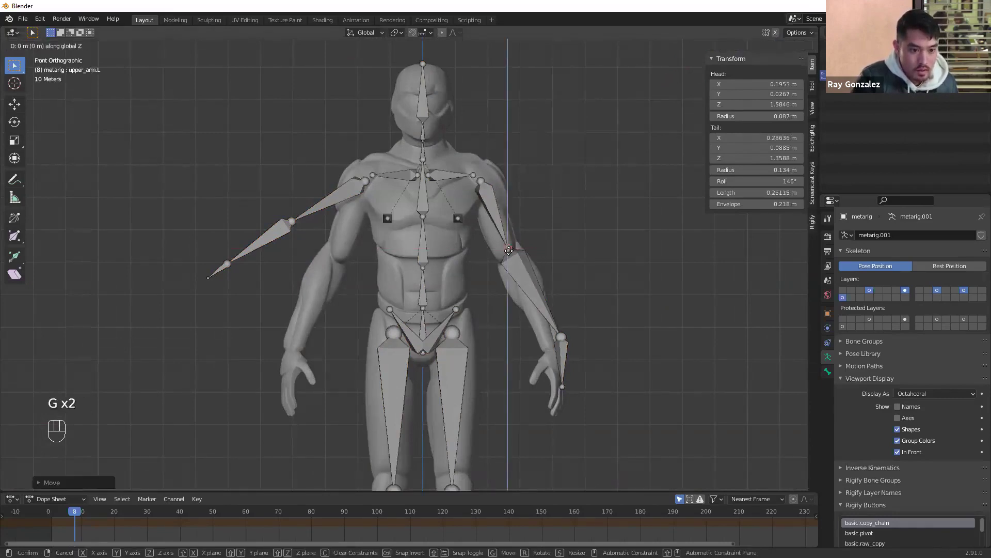
{"action": "left_click", "coordinate": [510, 264]}
{"action": "key", "text": "g"}
{"action": "left_click", "coordinate": [485, 176]}
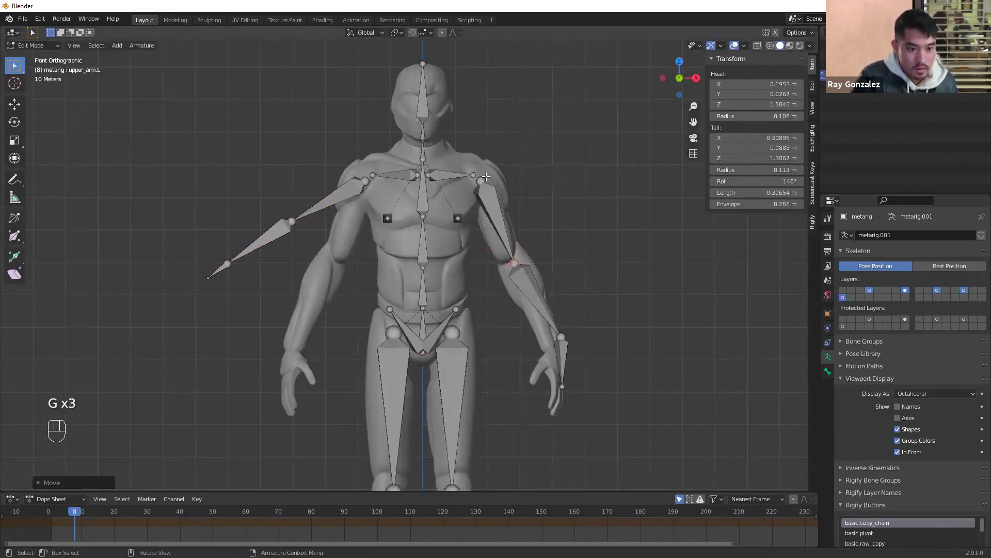
Move the wrist joint between forearm.L and hand.L onto the robot's wrist, at about X 0.434 m, Z 1.007 m
{"action": "left_click", "coordinate": [559, 337]}
{"action": "key", "text": "g"}
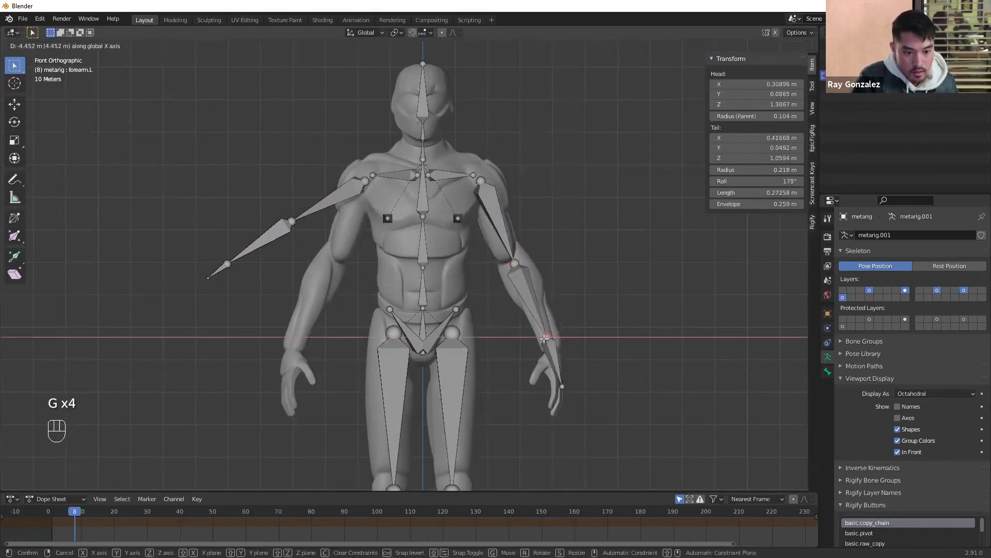
{"action": "left_click", "coordinate": [548, 341]}
{"action": "key", "text": "g"}
{"action": "key", "text": "z"}
{"action": "key", "text": "g"}
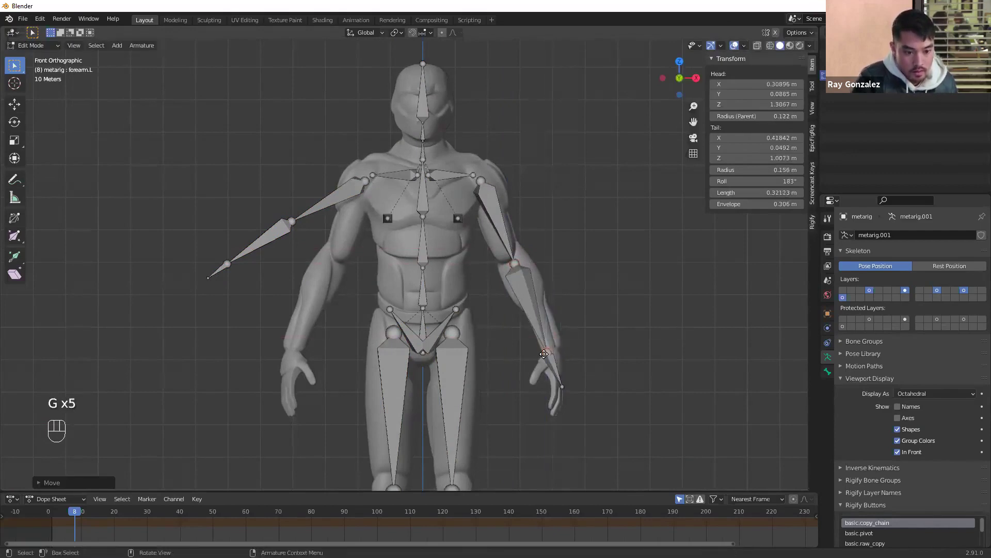
{"action": "key", "text": "x"}
{"action": "left_click", "coordinate": [552, 364]}
Move the tip of the hand.L bone along the X axis onto the fingers, at about X 0.459 m
{"action": "left_click", "coordinate": [560, 384]}
{"action": "key", "text": "g"}
{"action": "key", "text": "x"}
{"action": "left_click", "coordinate": [609, 376]}
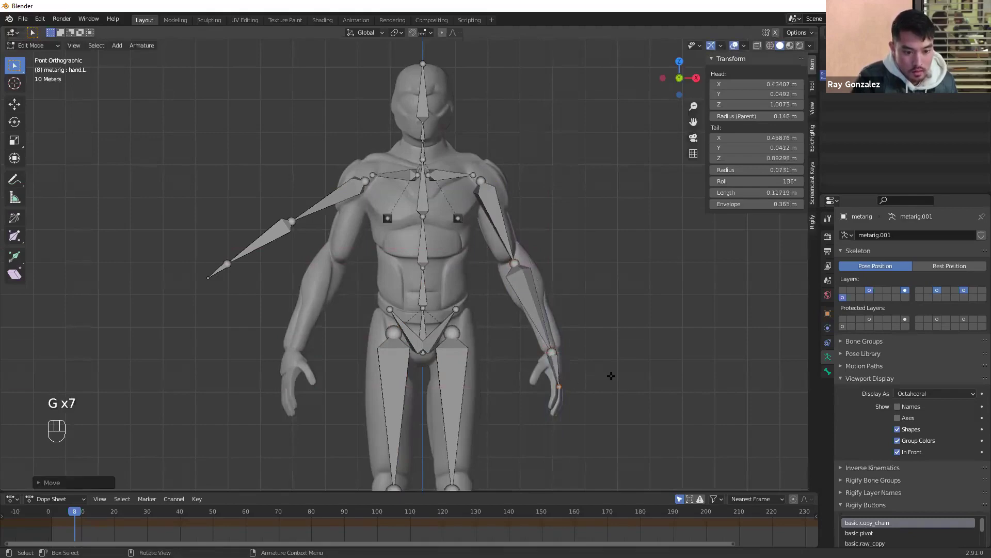
Try to move the upper arm's shoulder joint onto the robot's shoulder in right orthographic view, and undo the move
{"action": "middle_click_drag", "start_coordinate": [611, 365], "coordinate": [490, 359]}
{"action": "left_click", "coordinate": [681, 78]}
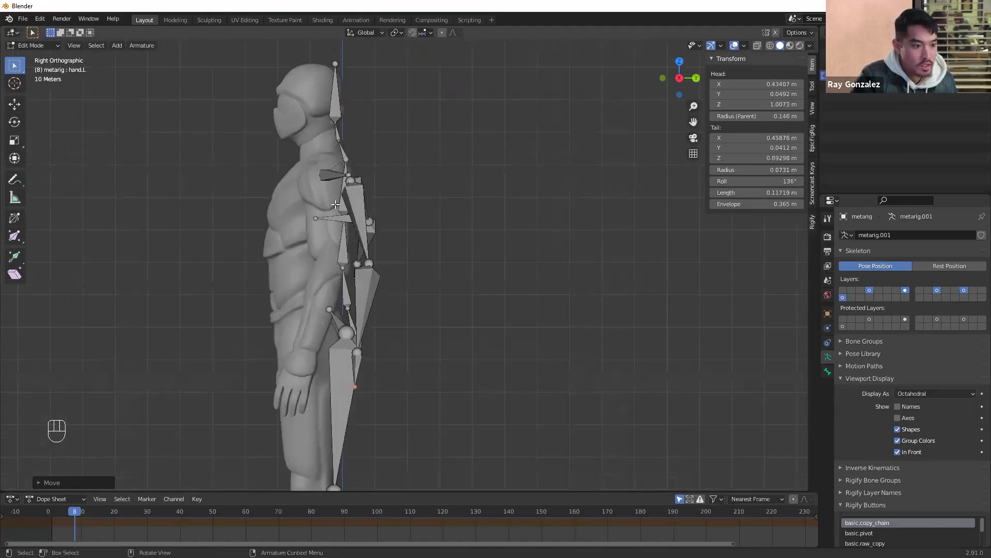
{"action": "left_click", "coordinate": [351, 184]}
{"action": "key", "text": "g"}
{"action": "left_click", "coordinate": [325, 175]}
{"action": "key", "text": "ctrl+z"}
In Object Mode, move the robot mesh about 7.47 m along the Y axis so its body surrounds the meta-rig
{"action": "key", "text": "Tab"}
{"action": "left_click", "coordinate": [309, 141]}
{"action": "key", "text": "g"}
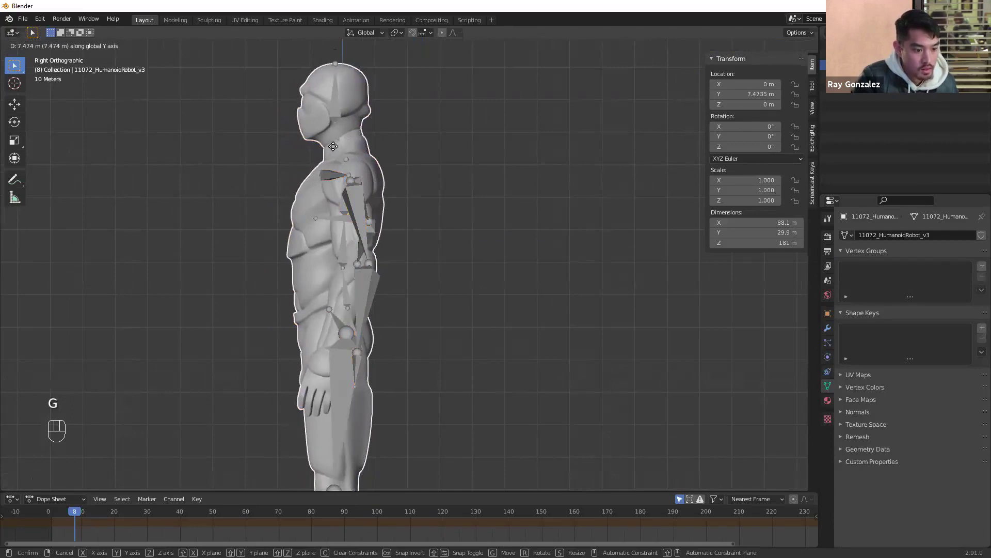
{"action": "left_click", "coordinate": [333, 147]}
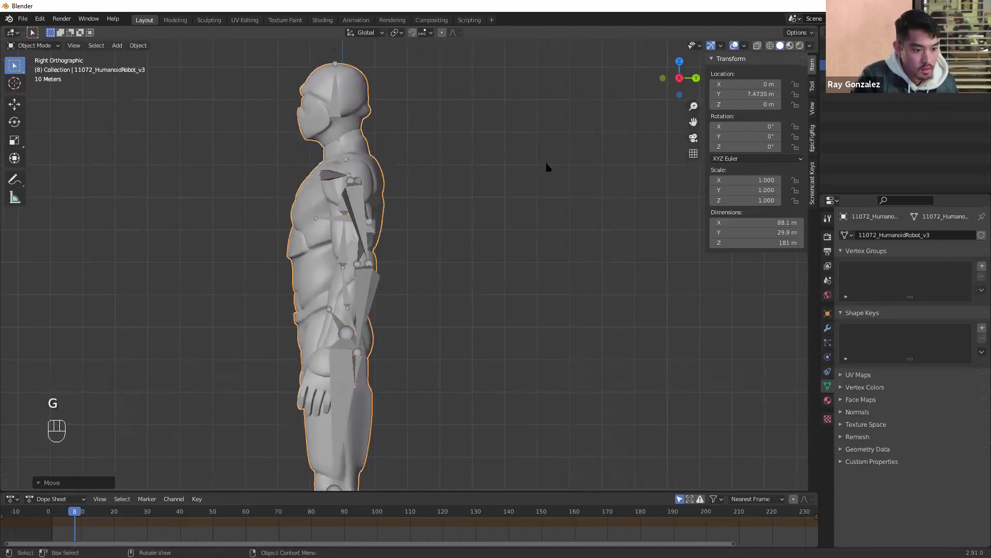
Edit the meta-rig in right orthographic view and move the left elbow joint along the Y axis to about 0.041 m
{"action": "left_click", "coordinate": [356, 212]}
{"action": "key", "text": "Tab"}
{"action": "scroll", "coordinate": [382, 200], "scroll_direction": "up", "scroll_amount": 2}
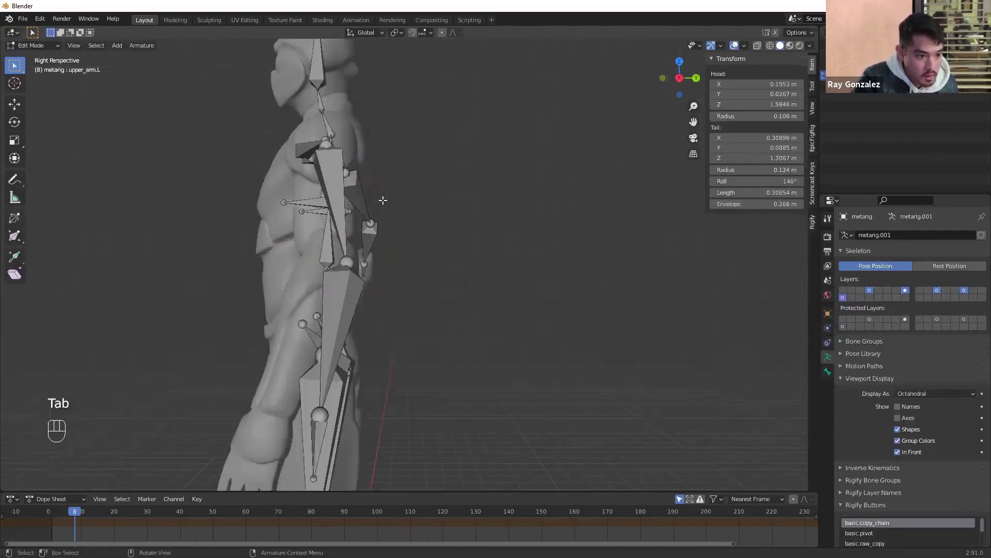
{"action": "left_click", "coordinate": [680, 77]}
{"action": "left_click", "coordinate": [679, 78]}
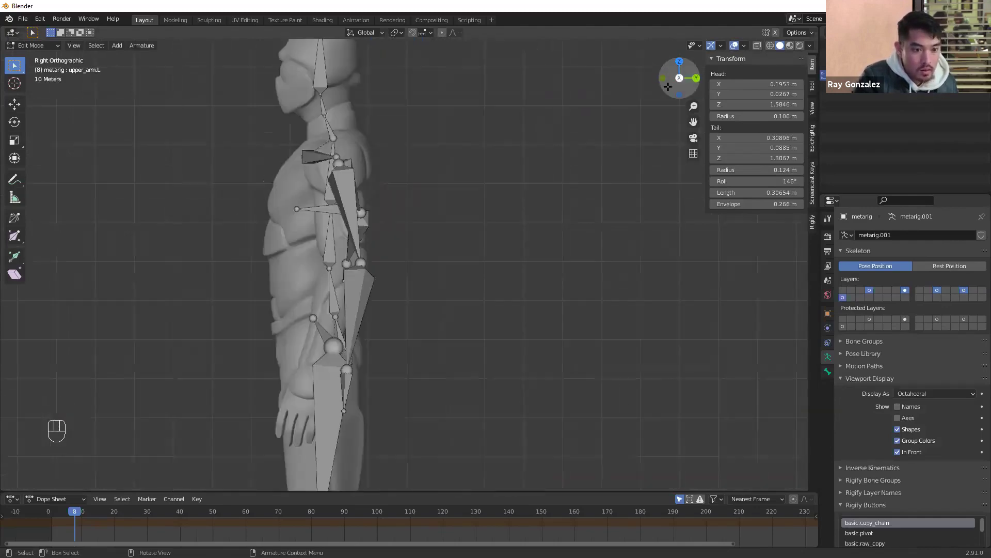
{"action": "key", "text": "g"}
{"action": "key", "text": "y"}
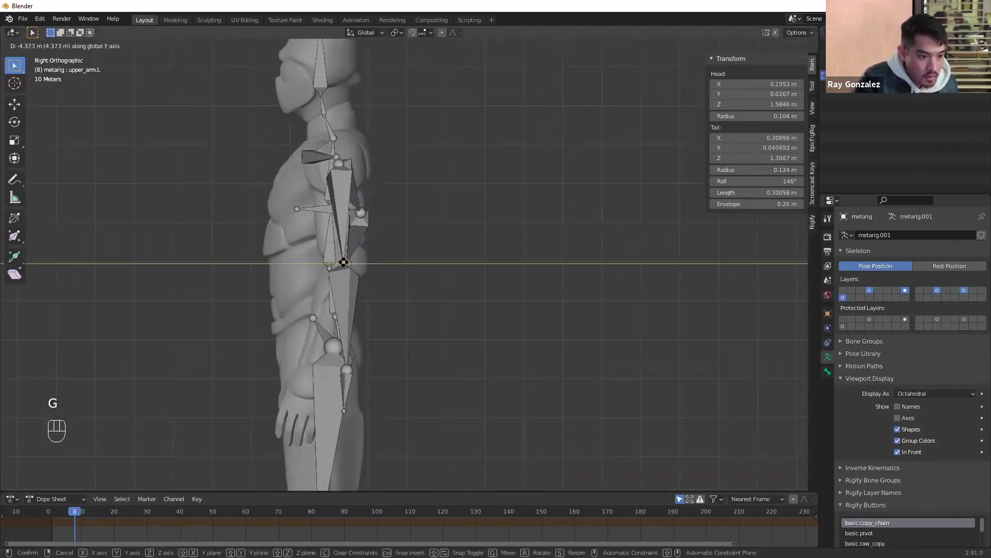
{"action": "left_click", "coordinate": [343, 261]}
Move the hand.L bone forward to a head position of about Y -0.038 m, and its tip to about Y -0.079 m
{"action": "left_click", "coordinate": [347, 370]}
{"action": "key", "text": "g"}
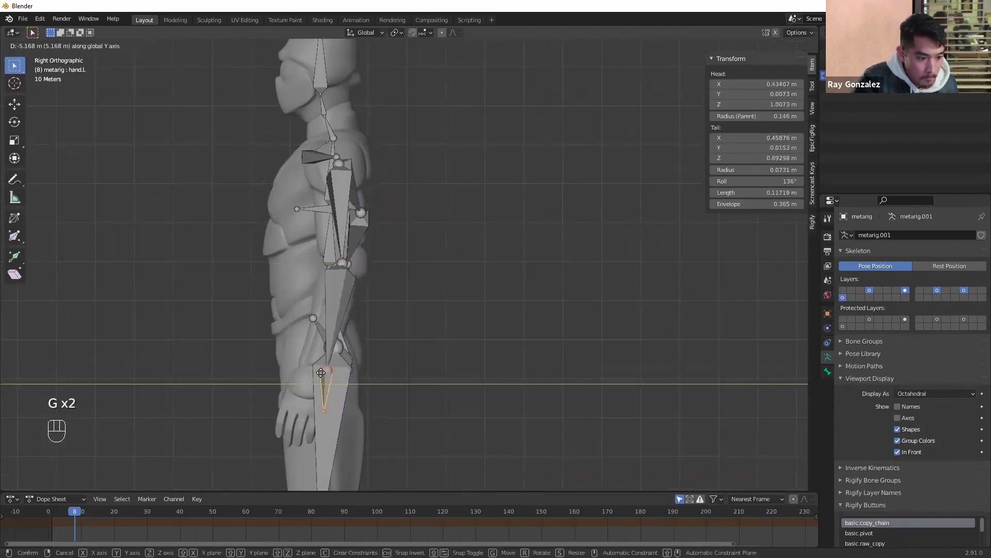
{"action": "left_click", "coordinate": [310, 409]}
{"action": "key", "text": "g"}
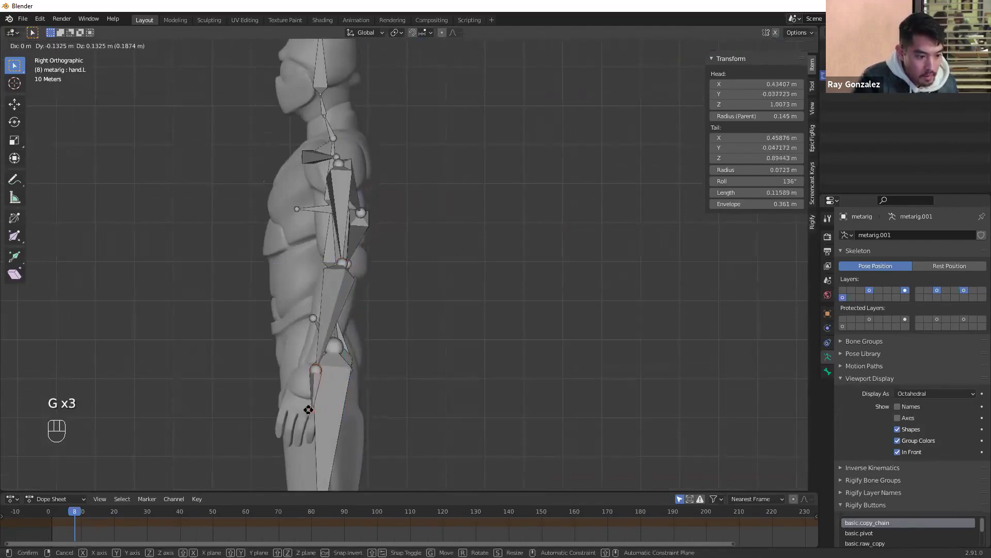
{"action": "left_click", "coordinate": [302, 409]}
{"action": "middle_click_drag", "start_coordinate": [302, 409], "coordinate": [520, 288]}
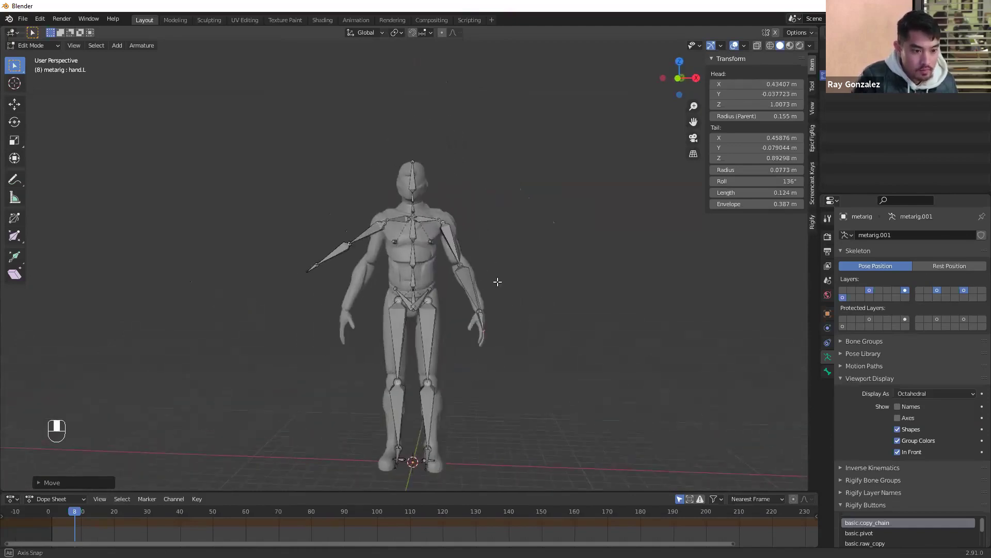
Open the recent file rig_demo.blend
{"action": "left_click", "coordinate": [22, 23]}
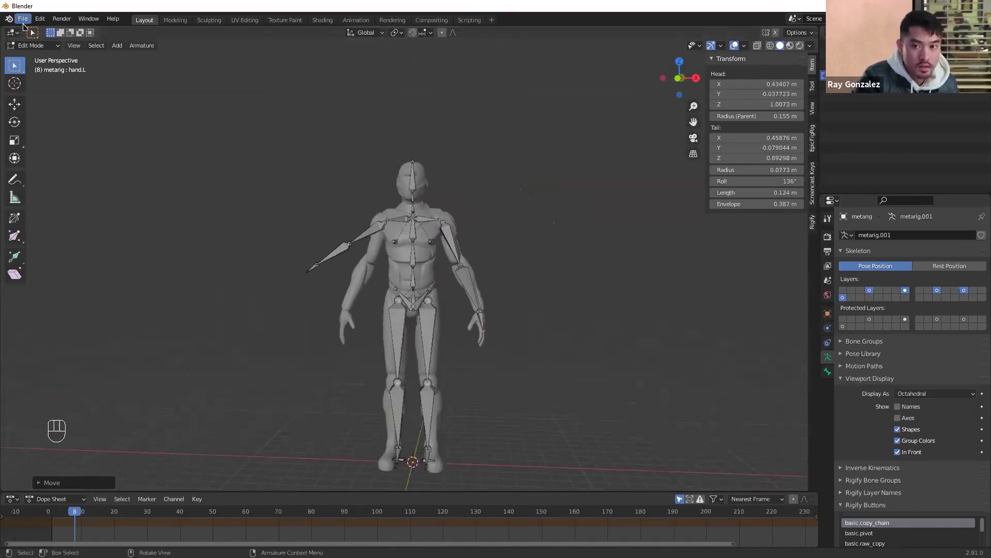
{"action": "mouse_move", "coordinate": [57, 52]}
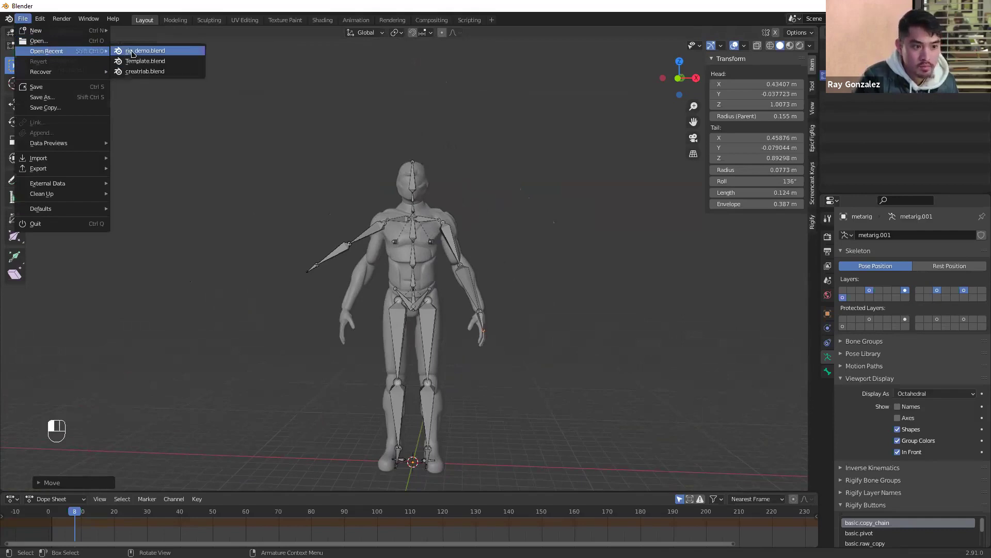
{"action": "left_click", "coordinate": [133, 51]}
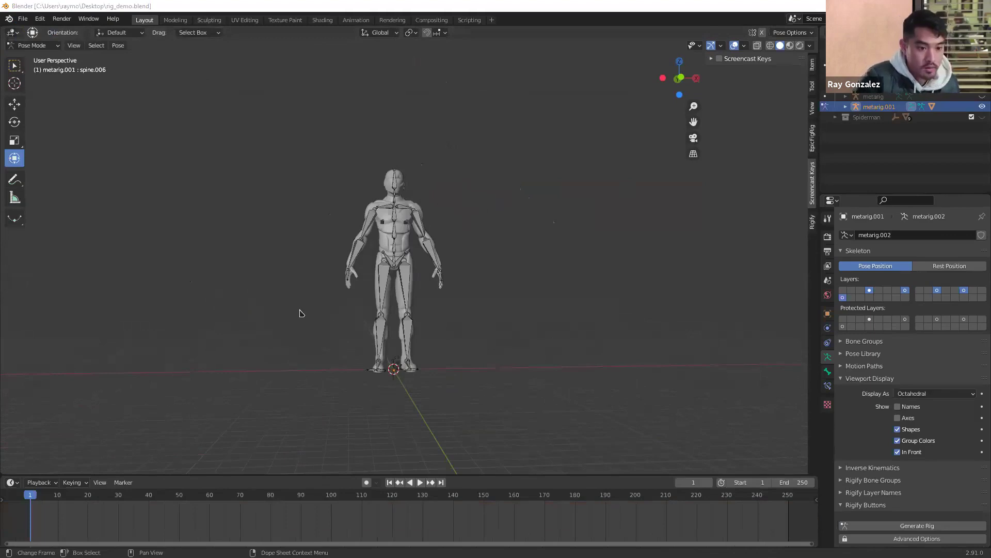
Select all bones of the posed rig and move the rigged robot along the X axis, clear of the world origin
{"action": "scroll", "coordinate": [336, 285], "scroll_direction": "down", "scroll_amount": 2}
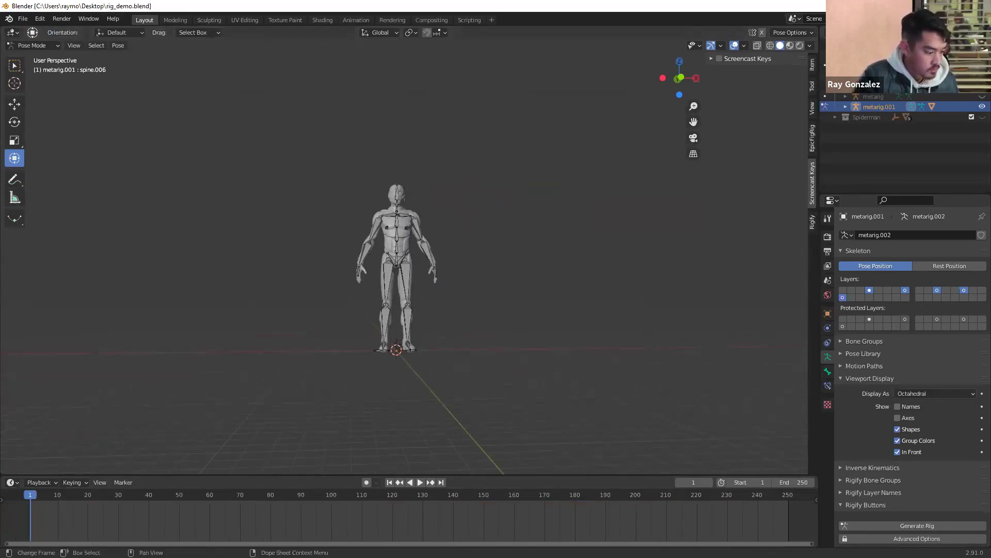
{"action": "scroll", "coordinate": [487, 266], "scroll_direction": "up", "scroll_amount": 3}
{"action": "middle_click_drag", "start_coordinate": [487, 265], "coordinate": [414, 198]}
{"action": "left_click", "coordinate": [426, 205]}
{"action": "middle_click_drag", "start_coordinate": [498, 215], "coordinate": [426, 299]}
{"action": "left_click", "coordinate": [720, 194]}
{"action": "scroll", "coordinate": [522, 242], "scroll_direction": "down", "scroll_amount": 2}
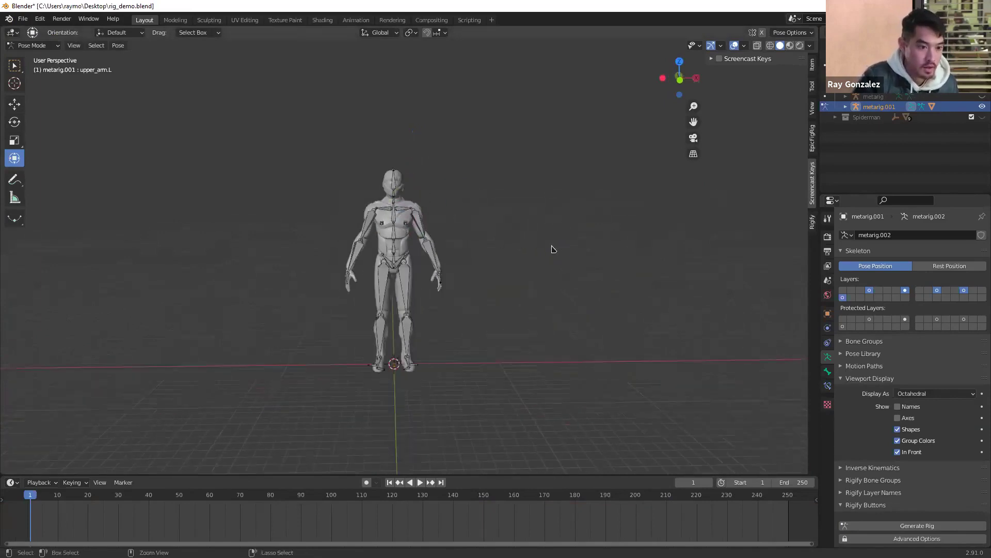
{"action": "left_click_drag", "start_coordinate": [480, 418], "coordinate": [243, 121]}
{"action": "key", "text": "g"}
{"action": "key", "text": "x"}
{"action": "left_click", "coordinate": [318, 215]}
{"action": "left_click", "coordinate": [451, 252]}
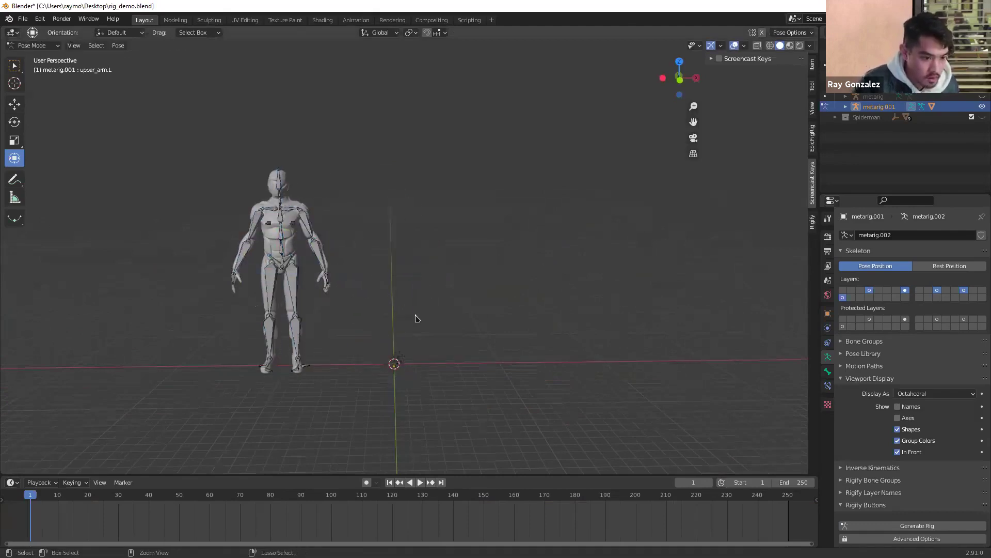
Import the humanoid robot model as a Wavefront (.obj) file into the scene
{"action": "left_click", "coordinate": [23, 19]}
{"action": "mouse_move", "coordinate": [72, 162]}
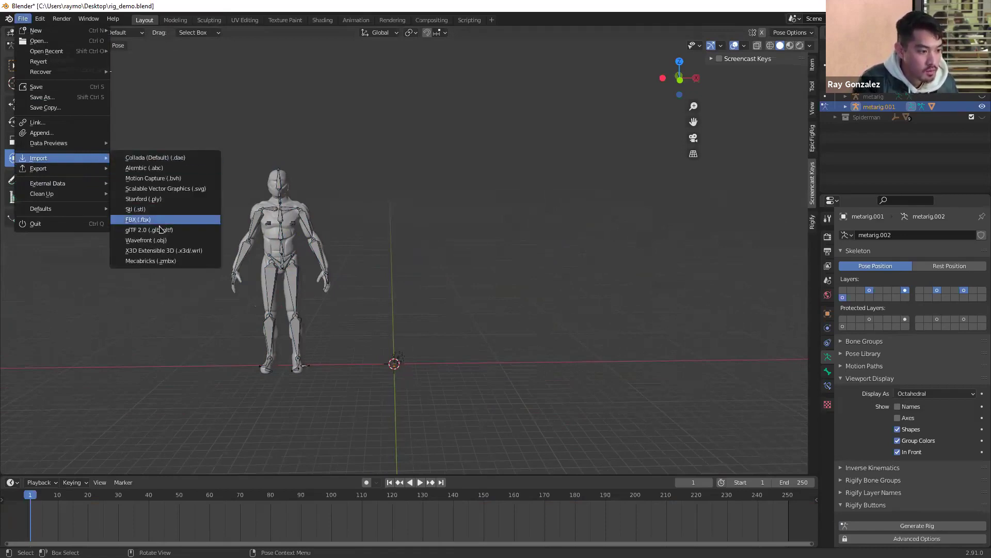
{"action": "left_click", "coordinate": [173, 240]}
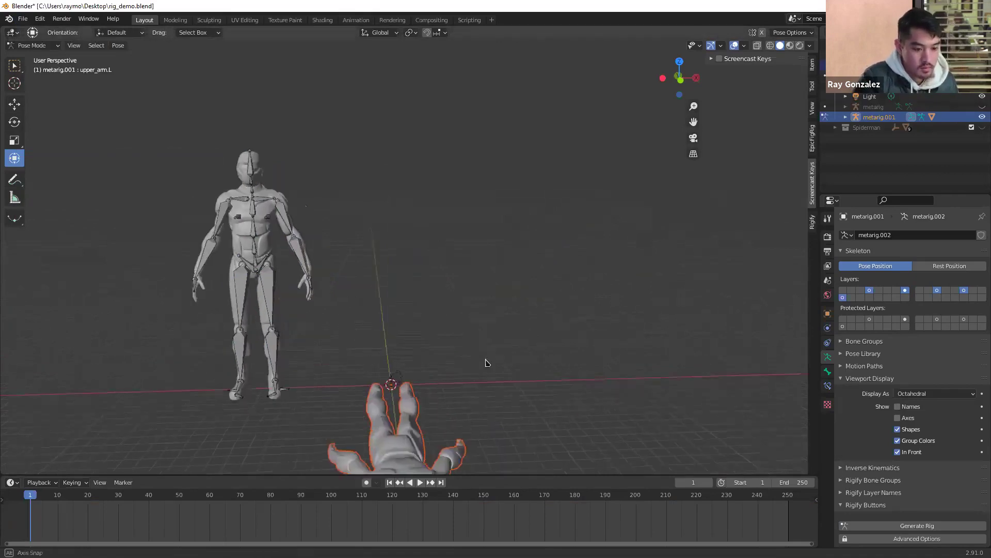
{"action": "middle_click_drag", "start_coordinate": [465, 365], "coordinate": [602, 421]}
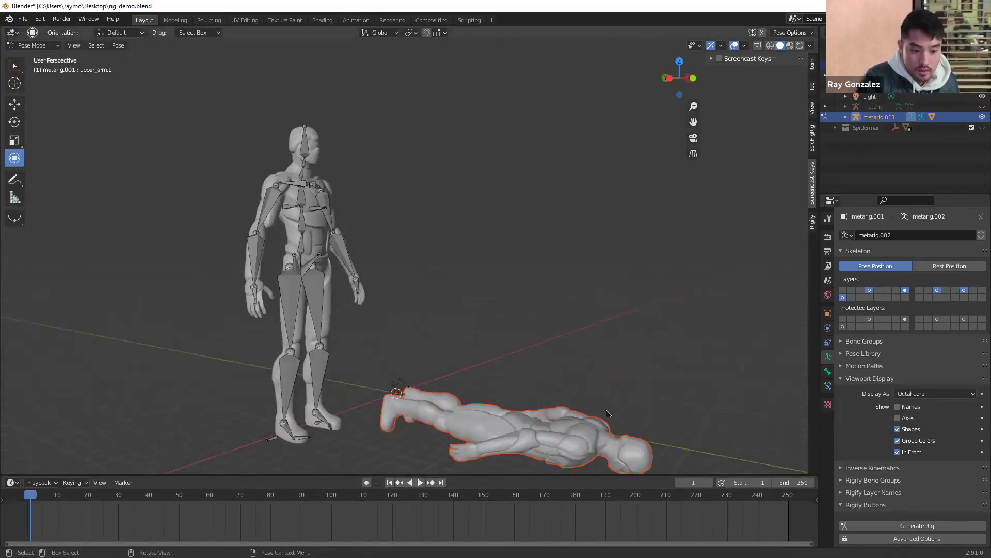
Turn on Screencast Keys and show the item's transform values
{"action": "left_click", "coordinate": [813, 63]}
{"action": "left_click", "coordinate": [813, 176]}
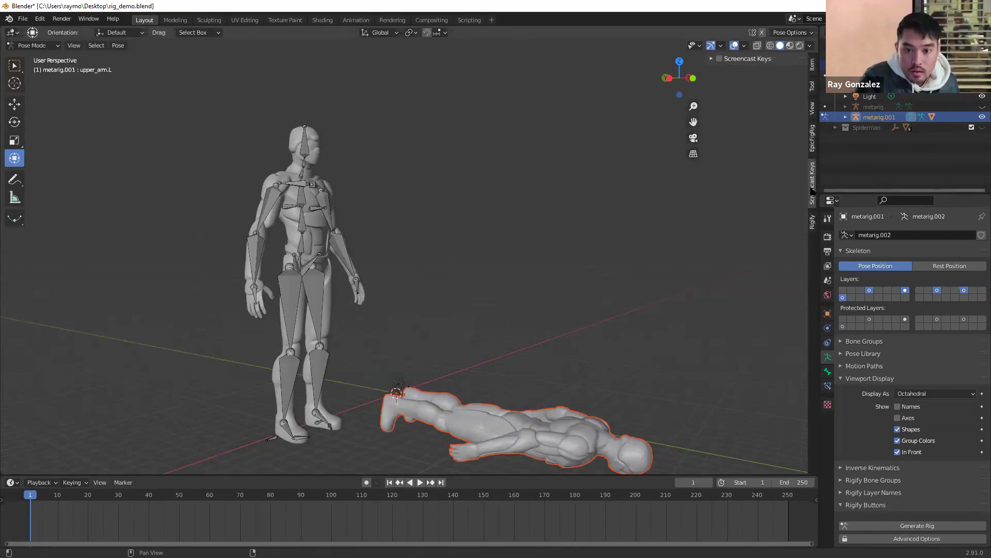
{"action": "left_click", "coordinate": [719, 59]}
{"action": "left_click", "coordinate": [814, 64]}
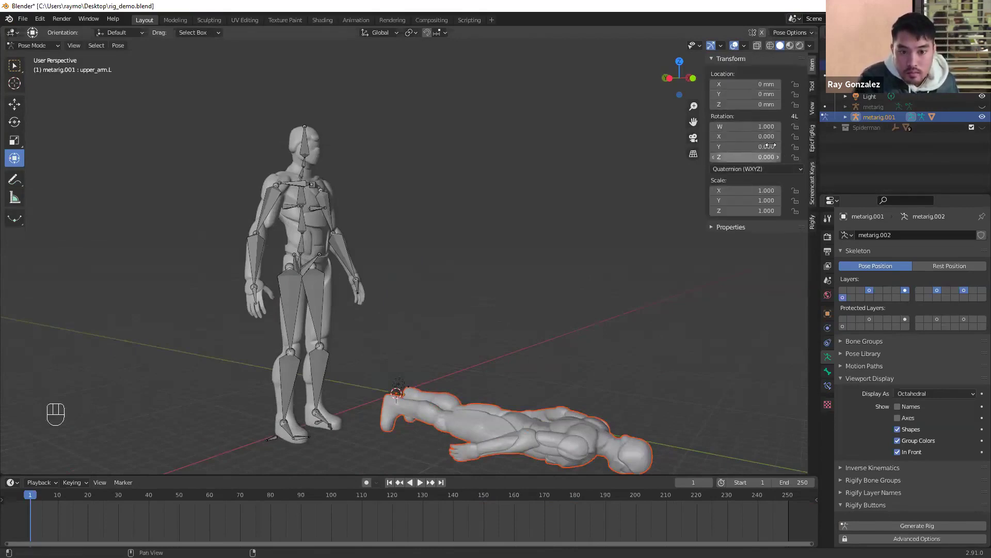
Switch the metarig.001 armature from Pose Mode to Object Mode
{"action": "left_click", "coordinate": [555, 430]}
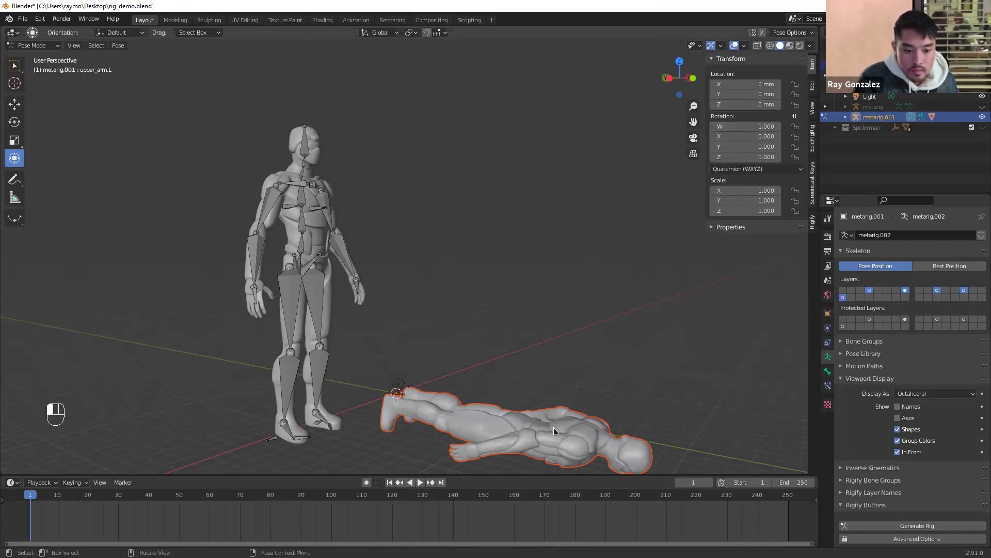
{"action": "key", "text": "Tab"}
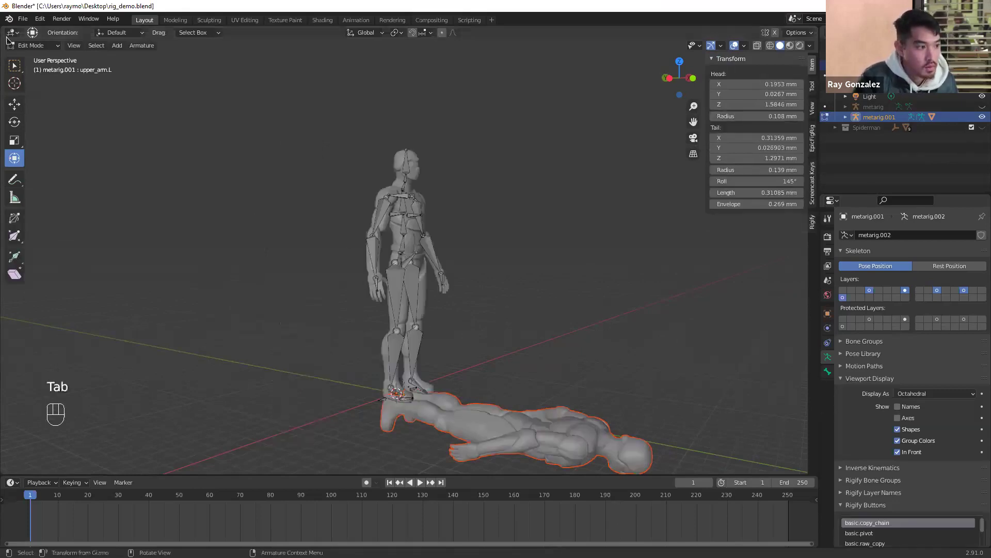
{"action": "middle_click_drag", "start_coordinate": [440, 215], "coordinate": [403, 221]}
{"action": "key", "text": "Tab"}
{"action": "key", "text": "Tab"}
{"action": "left_click", "coordinate": [45, 45]}
{"action": "left_click", "coordinate": [47, 58]}
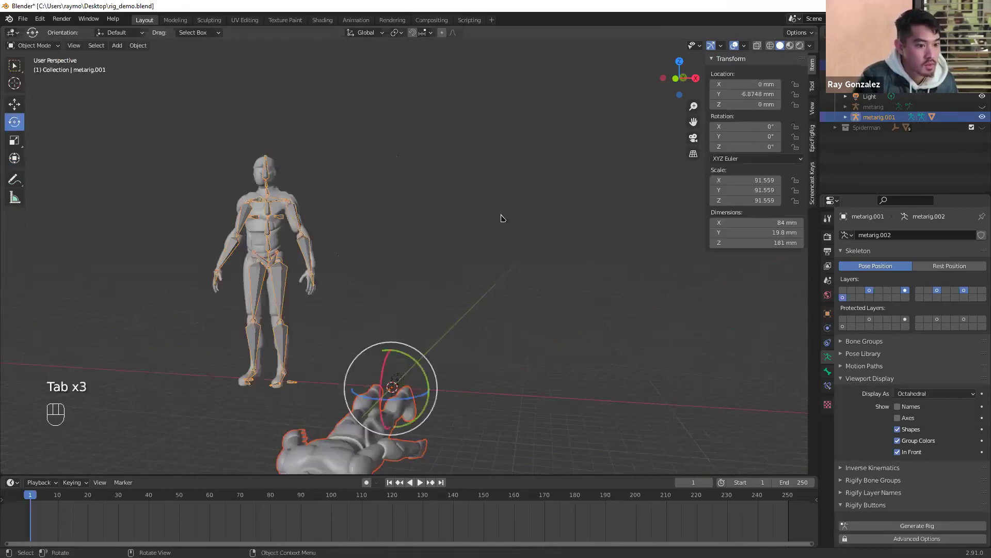
Select the imported robot lying on the ground and set its X rotation to 0° to stand it upright
{"action": "middle_click_drag", "start_coordinate": [471, 254], "coordinate": [454, 268]}
{"action": "left_click", "coordinate": [413, 362]}
{"action": "left_click", "coordinate": [770, 126]}
{"action": "type", "text": "90d"}
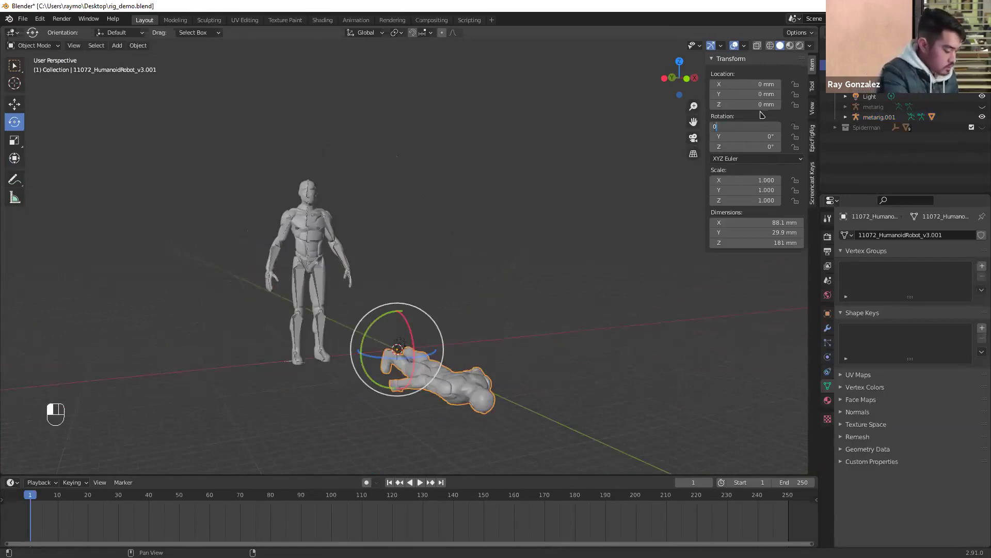
{"action": "key", "text": "Return"}
{"action": "left_click", "coordinate": [558, 288]}
{"action": "middle_click_drag", "start_coordinate": [559, 288], "coordinate": [535, 296]}
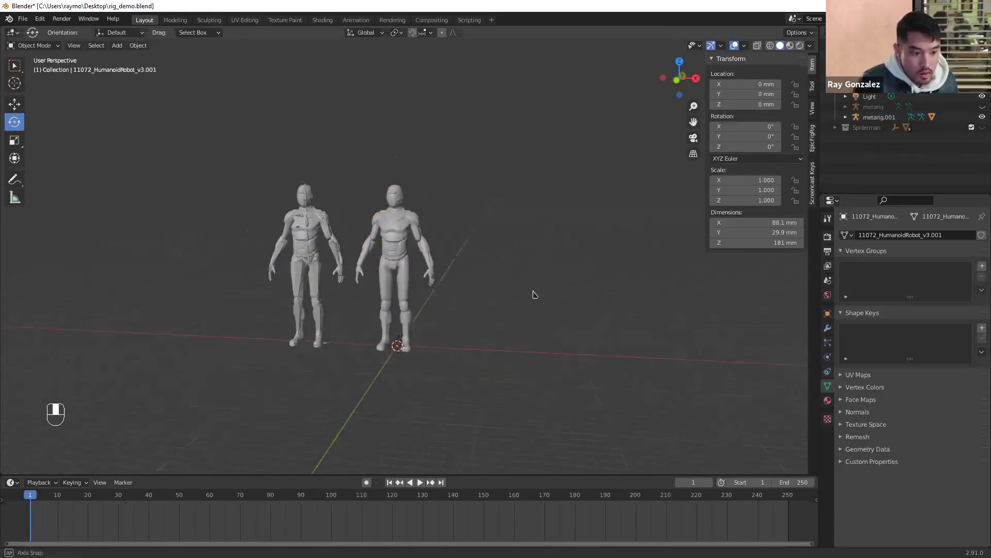
Add a Basic Human (Meta-Rig) armature to the scene
{"action": "scroll", "coordinate": [500, 284], "scroll_direction": "up", "scroll_amount": 3}
{"action": "key", "text": "shift+a"}
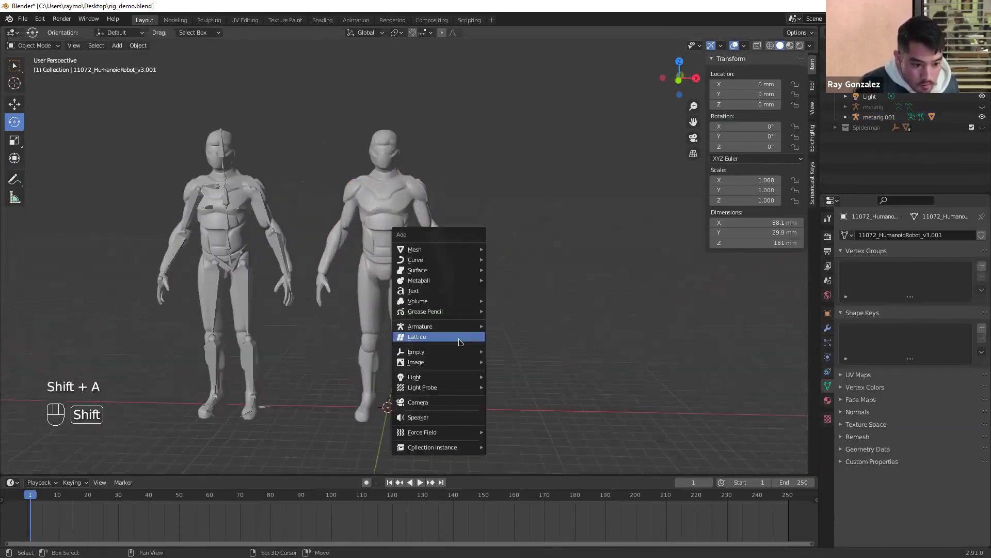
{"action": "mouse_move", "coordinate": [466, 332]}
{"action": "mouse_move", "coordinate": [523, 358]}
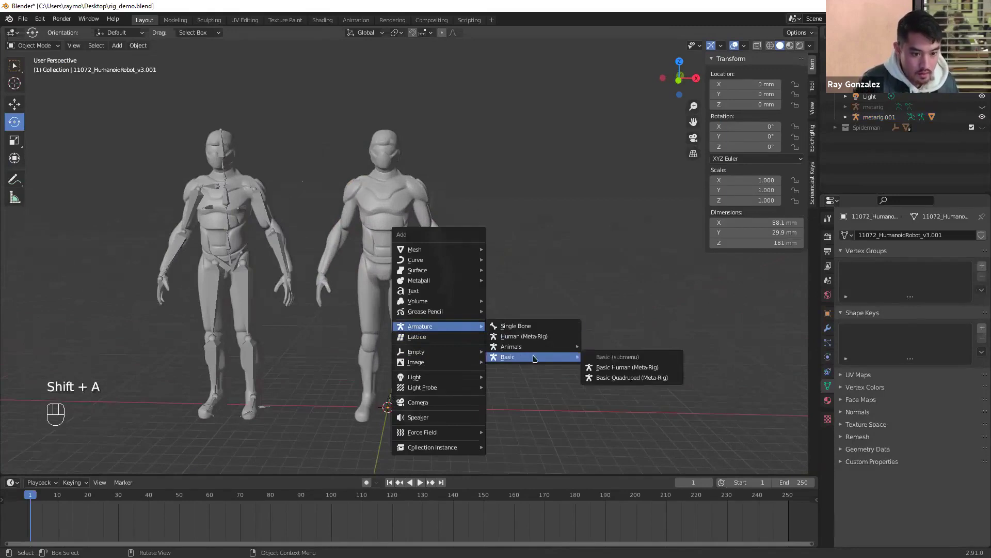
{"action": "left_click", "coordinate": [618, 367]}
Scale the new meta-rig uniformly to about 89.7 to match the robot's height and move it along Y to about -7.2 mm
{"action": "key", "text": "s"}
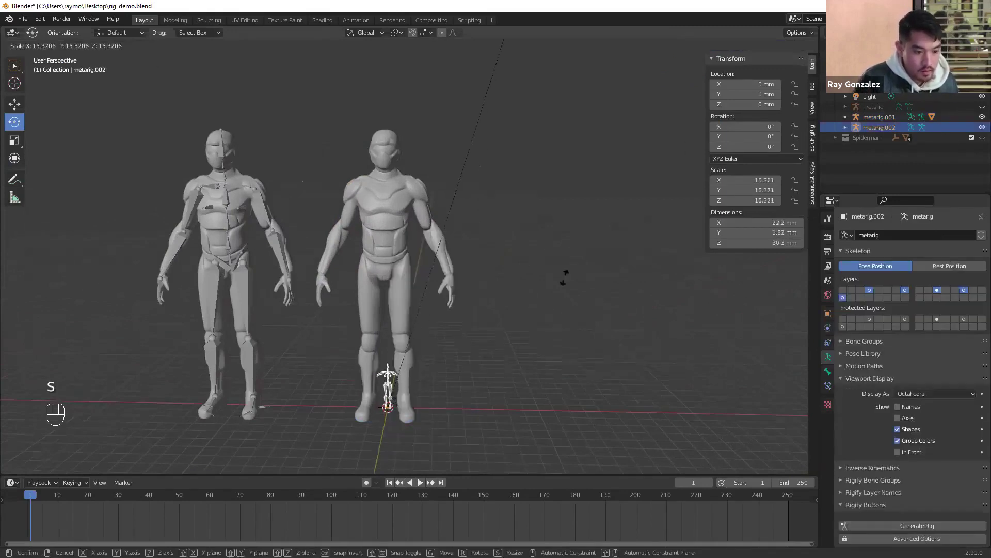
{"action": "left_click", "coordinate": [566, 275]}
{"action": "key", "text": "s"}
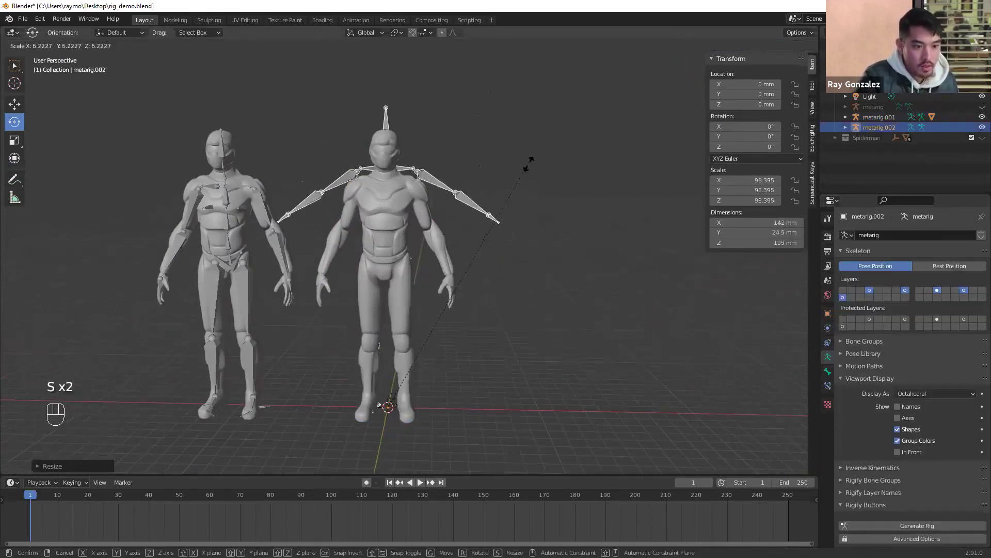
{"action": "left_click", "coordinate": [524, 189]}
{"action": "middle_click_drag", "start_coordinate": [522, 203], "coordinate": [553, 241]}
{"action": "key", "text": "g"}
{"action": "left_click", "coordinate": [411, 204]}
{"action": "left_click", "coordinate": [442, 272]}
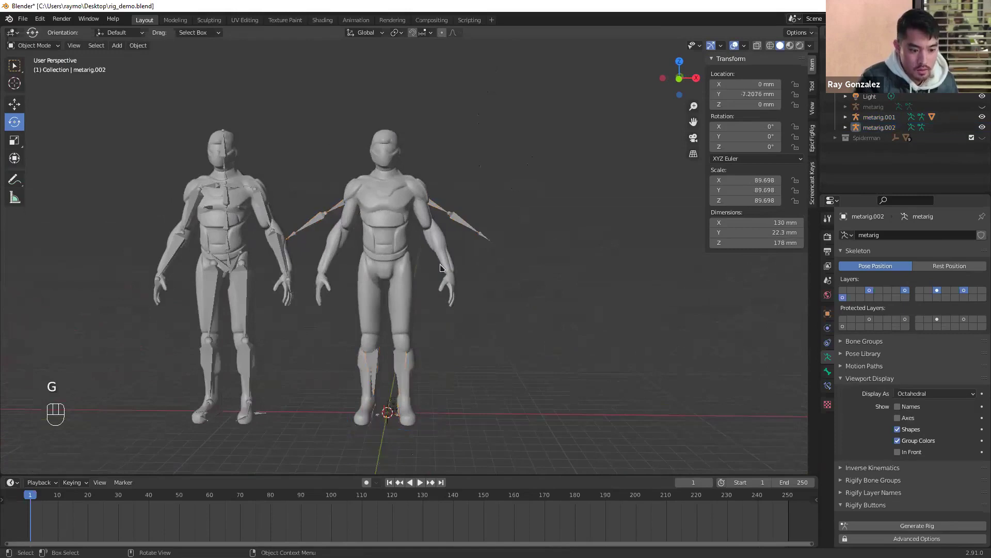
Parent the unrigged robot mesh to the metarig.002 armature using Armature Deform With Automatic Weights
{"action": "left_click", "coordinate": [461, 222]}
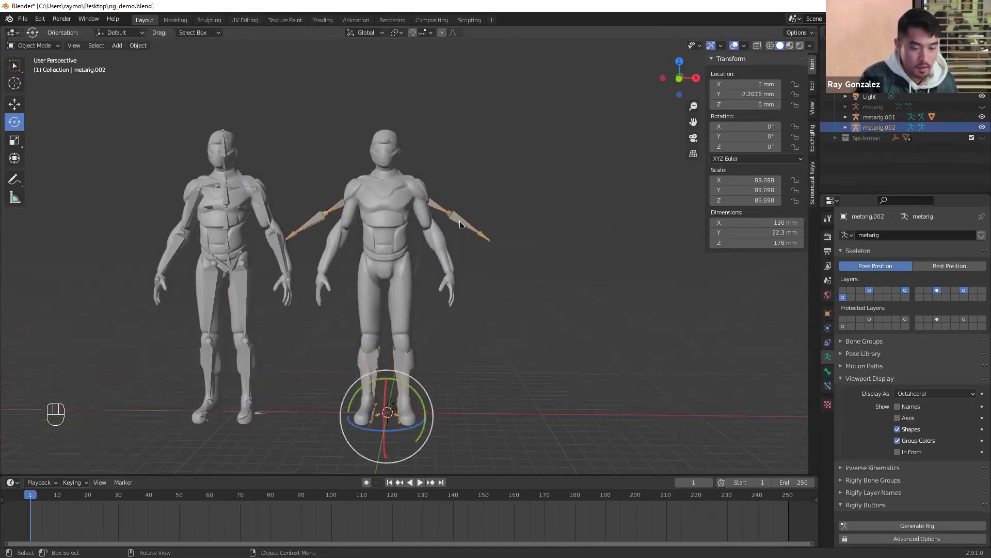
{"action": "left_click", "coordinate": [500, 266]}
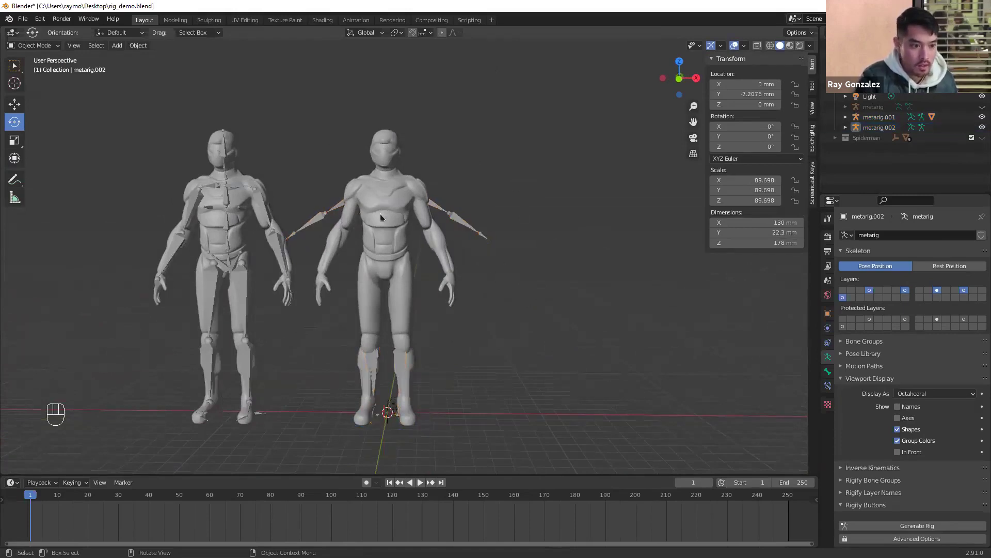
{"action": "left_click", "coordinate": [380, 217]}
{"action": "key", "text": "shift"}
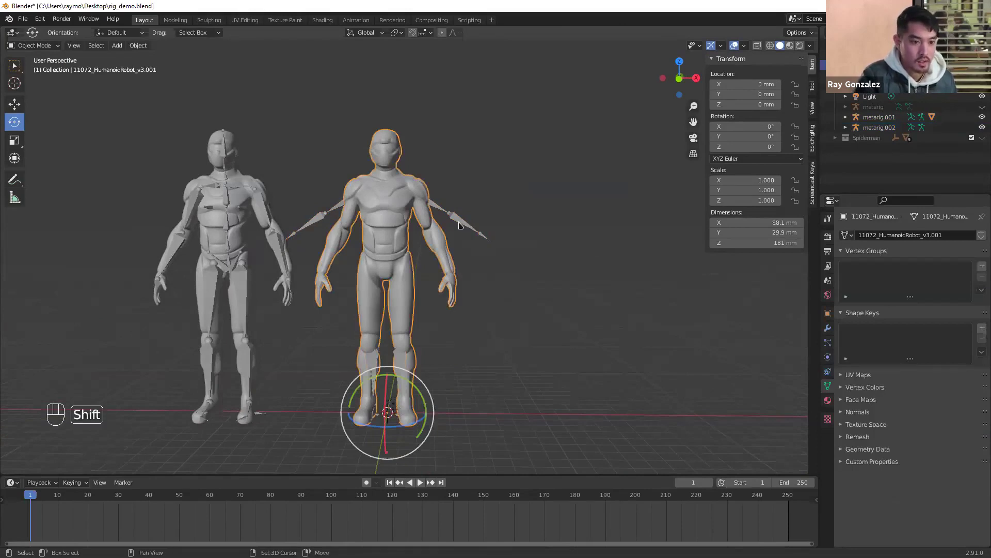
{"action": "left_click", "coordinate": [461, 223], "text": "shift"}
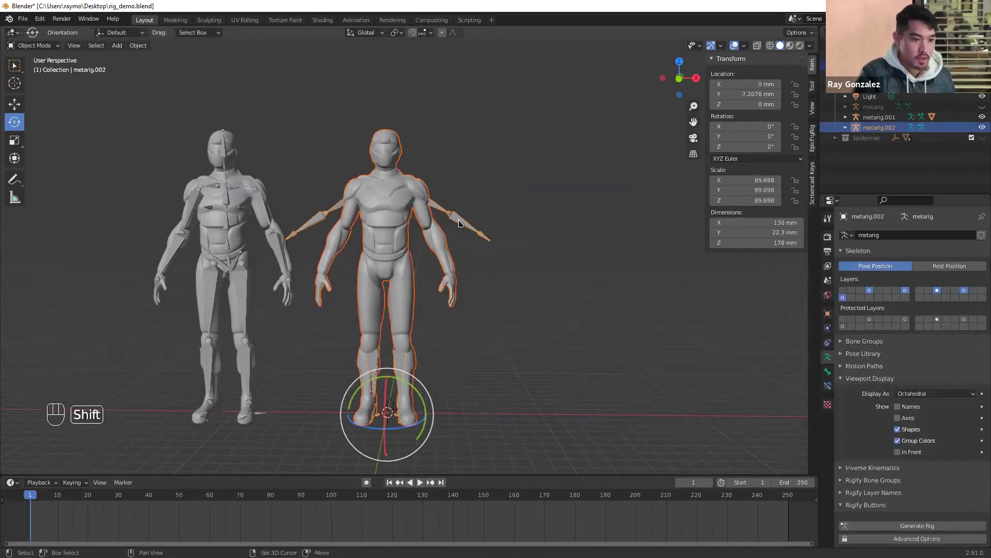
{"action": "left_click", "coordinate": [462, 227]}
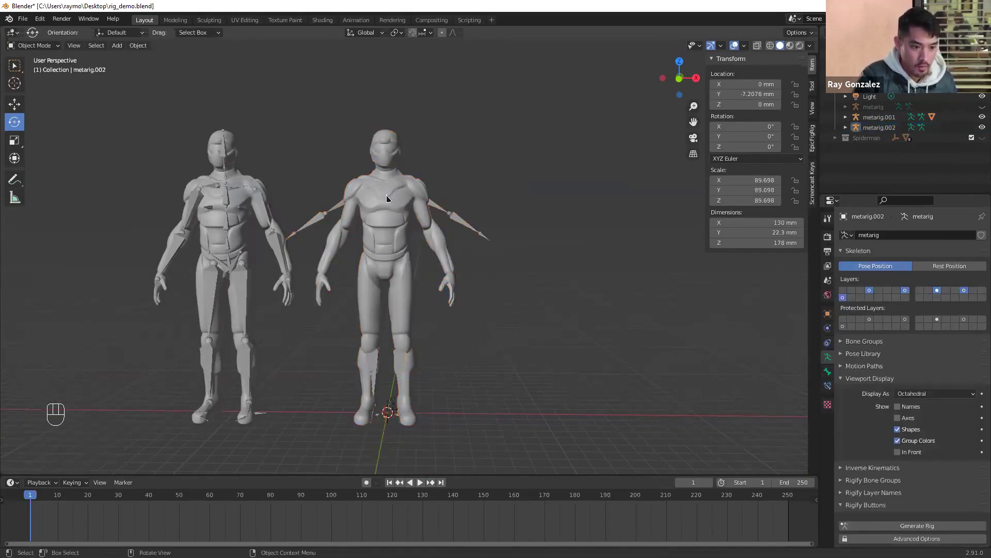
{"action": "left_click", "coordinate": [396, 220]}
{"action": "key", "text": "shift"}
{"action": "left_click", "coordinate": [460, 222], "text": "shift"}
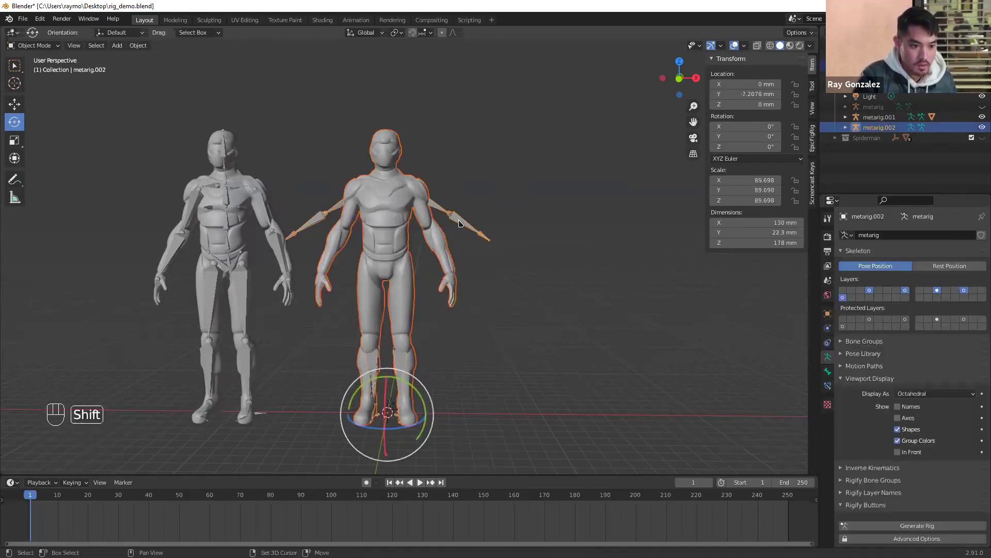
{"action": "key", "text": "ctrl+p"}
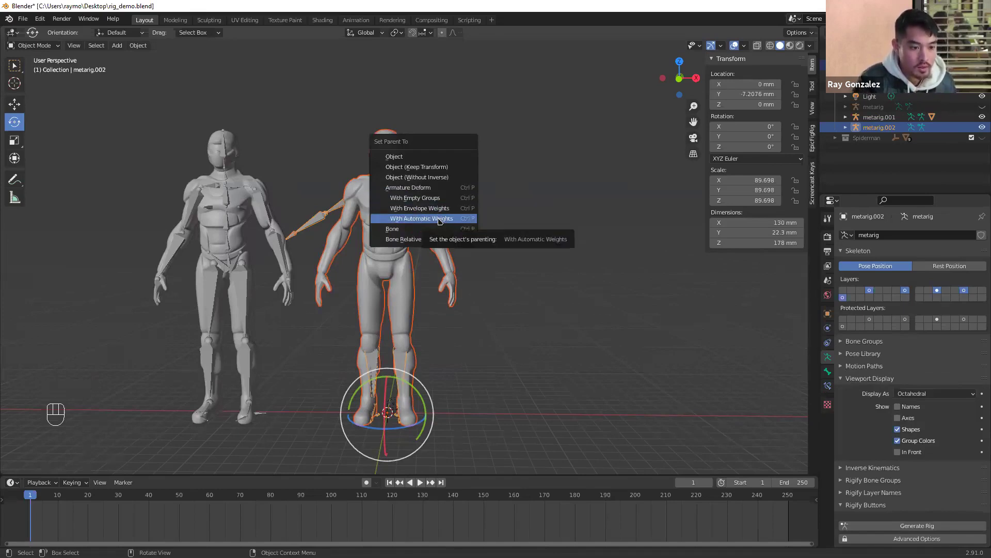
{"action": "left_click", "coordinate": [442, 218]}
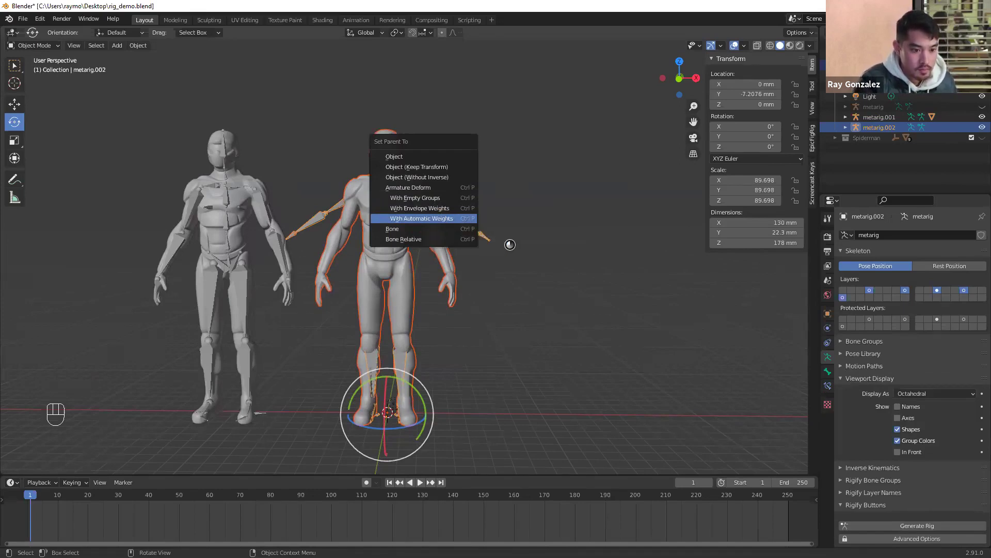
{"action": "key", "text": "Return"}
Test the parenting by moving metarig.002 along the Y axis, and undo the moves
{"action": "middle_click_drag", "start_coordinate": [510, 247], "coordinate": [449, 243]}
{"action": "key", "text": "g"}
{"action": "left_click", "coordinate": [443, 243]}
{"action": "key", "text": "ctrl+z"}
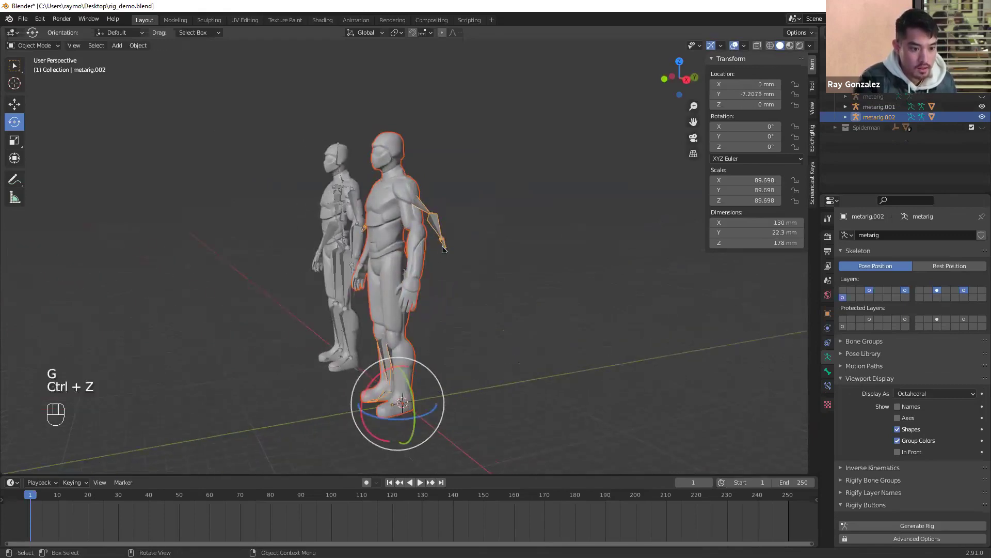
{"action": "key", "text": "g"}
{"action": "left_click", "coordinate": [437, 245], "text": "ctrl"}
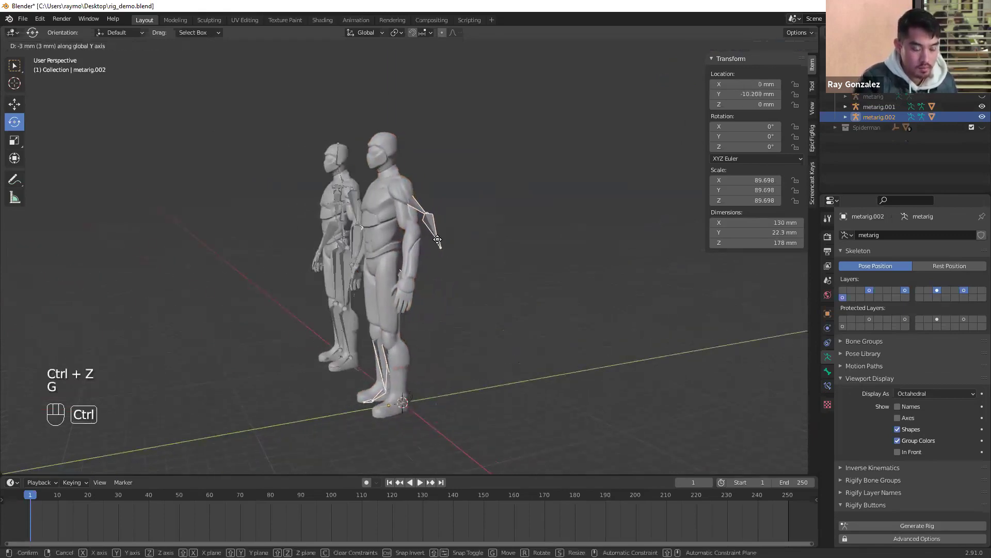
{"action": "key", "text": "ctrl+z"}
Switch metarig.002 to Pose Mode, try rotating its left hand bone, and undo the rotation
{"action": "left_click", "coordinate": [34, 45]}
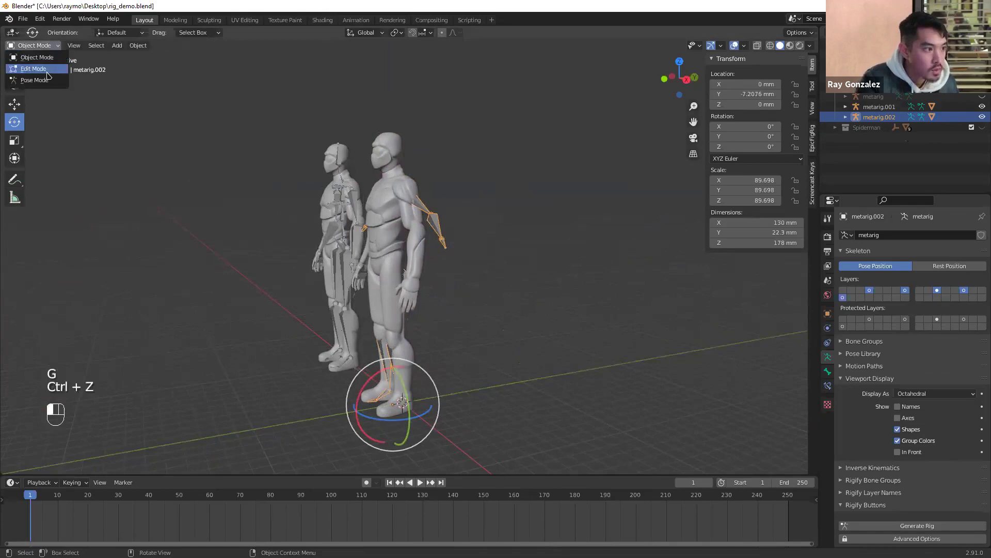
{"action": "left_click", "coordinate": [31, 79]}
{"action": "left_click", "coordinate": [447, 245]}
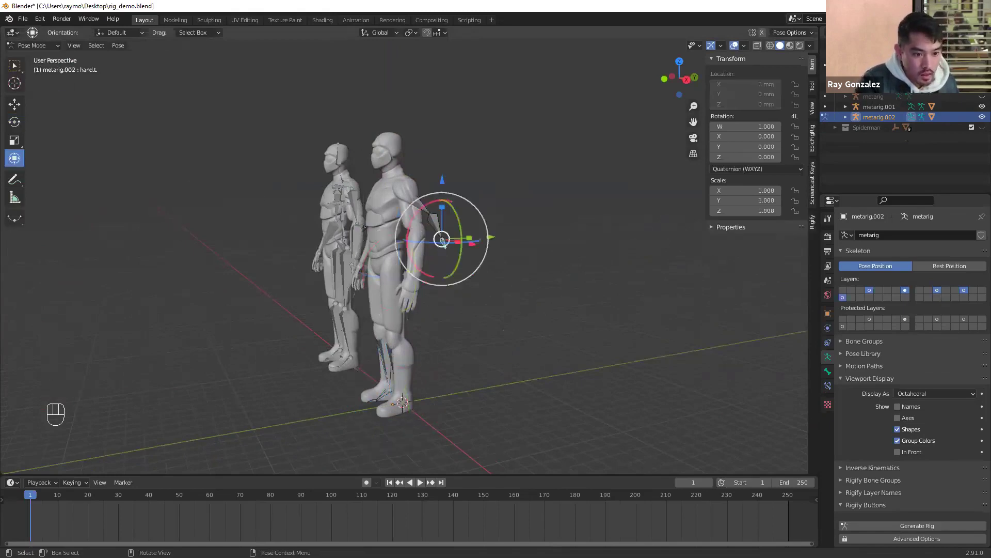
{"action": "key", "text": "g"}
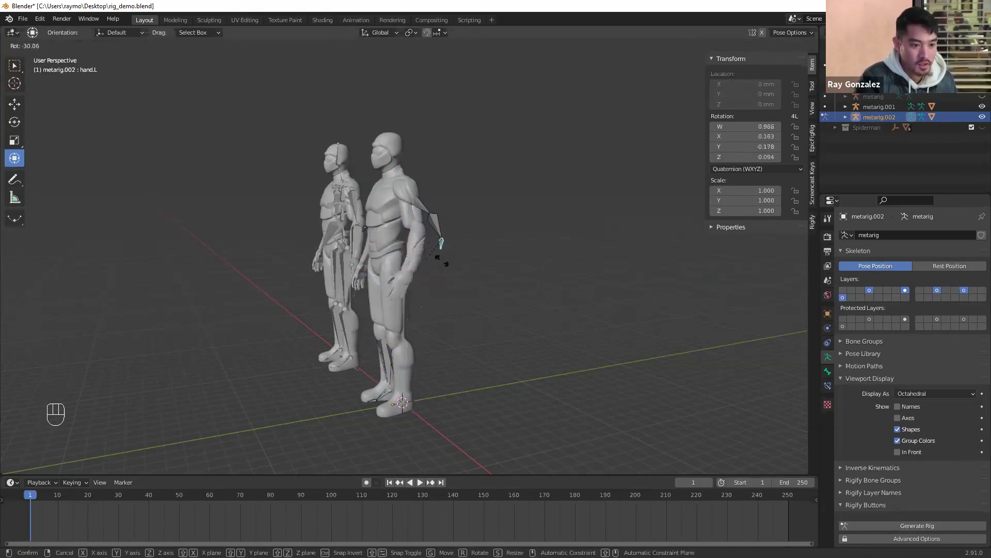
{"action": "left_click", "coordinate": [429, 256]}
{"action": "key", "text": "ctrl+z"}
Try to select the bones of metarig.002 in Pose Mode and delete them
{"action": "left_click", "coordinate": [467, 303]}
{"action": "middle_click_drag", "start_coordinate": [478, 305], "coordinate": [505, 277]}
{"action": "scroll", "coordinate": [471, 282], "scroll_direction": "up", "scroll_amount": 1}
{"action": "key", "text": "Tab"}
{"action": "key", "text": "Tab"}
{"action": "scroll", "coordinate": [460, 281], "scroll_direction": "down", "scroll_amount": 2}
{"action": "scroll", "coordinate": [505, 277], "scroll_direction": "up", "scroll_amount": 2}
{"action": "left_click_drag", "start_coordinate": [487, 360], "coordinate": [323, 103]}
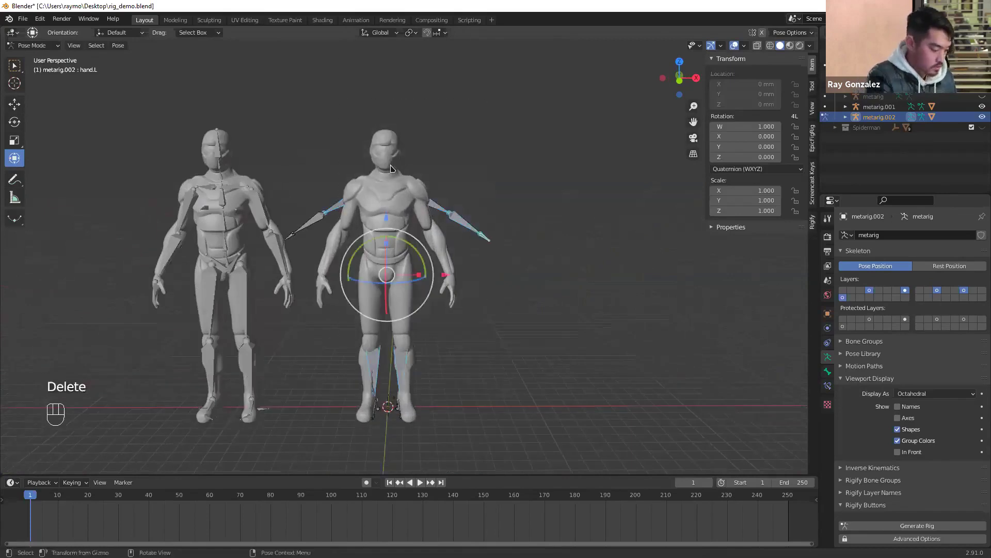
{"action": "key", "text": "Tab"}
{"action": "left_click_drag", "start_coordinate": [525, 382], "coordinate": [466, 215]}
{"action": "key", "text": "Tab"}
Return to Object Mode and delete the newly imported robot together with its metarig.002 armature
{"action": "left_click", "coordinate": [32, 46]}
{"action": "left_click", "coordinate": [31, 57]}
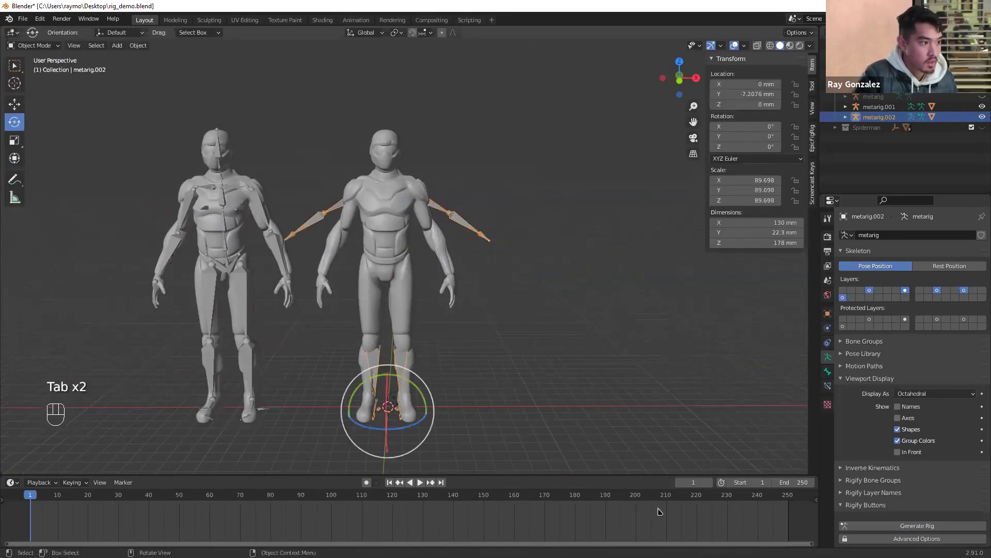
{"action": "left_click_drag", "start_coordinate": [292, 128], "coordinate": [360, 105]}
{"action": "left_click", "coordinate": [539, 199]}
{"action": "left_click_drag", "start_coordinate": [511, 139], "coordinate": [361, 409]}
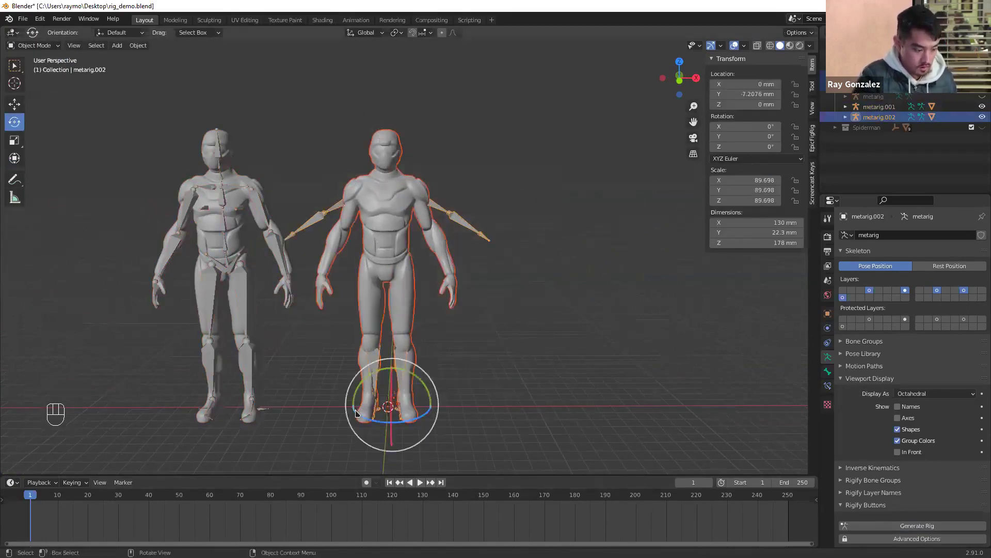
{"action": "key", "text": "Delete"}
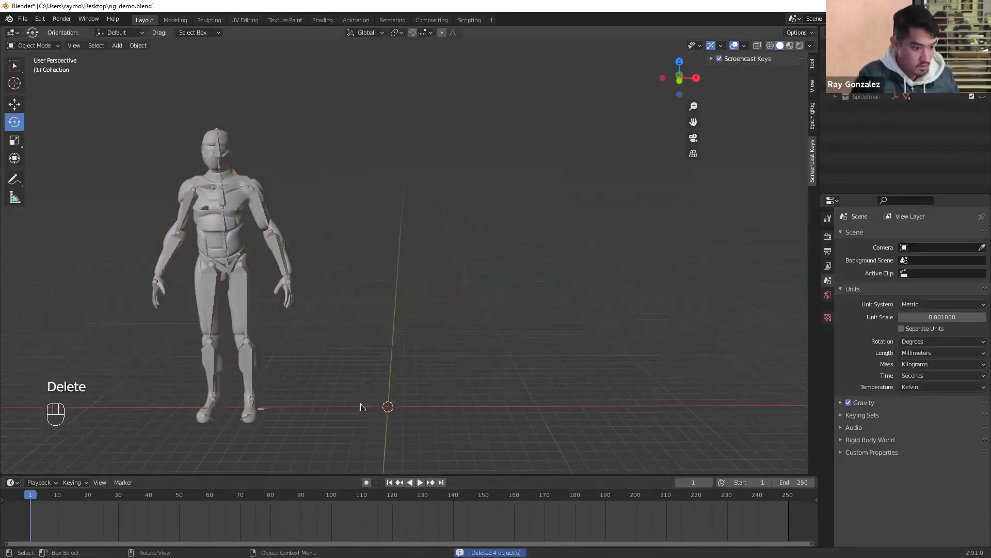
Try to move the remaining robot mesh along the X axis without its armature, and undo the move
{"action": "left_click", "coordinate": [231, 253]}
{"action": "key", "text": "g"}
{"action": "left_click", "coordinate": [375, 296], "text": "ctrl"}
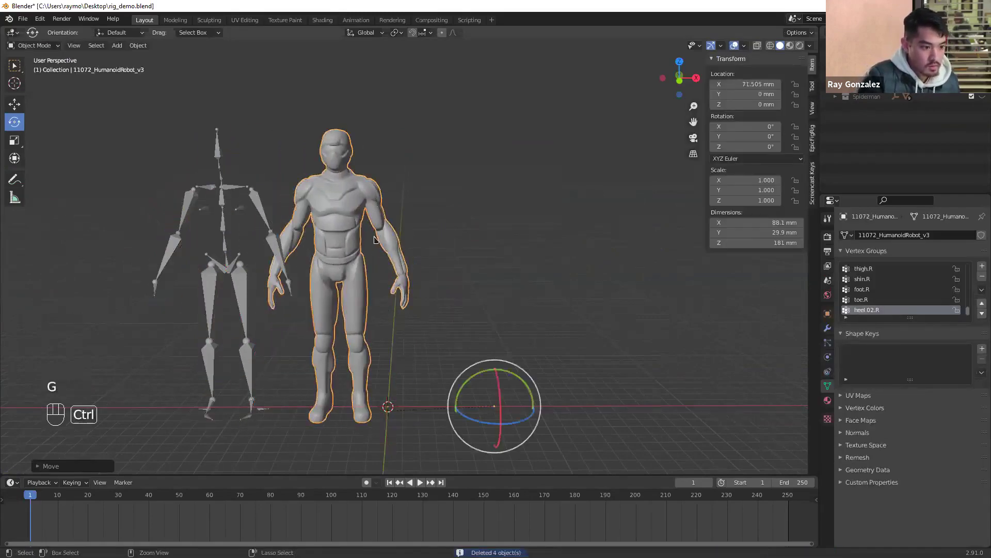
{"action": "key", "text": "ctrl+z"}
Move the finished robot together with its armature along the X axis to the world origin
{"action": "left_click_drag", "start_coordinate": [322, 107], "coordinate": [147, 449]}
{"action": "key", "text": "g"}
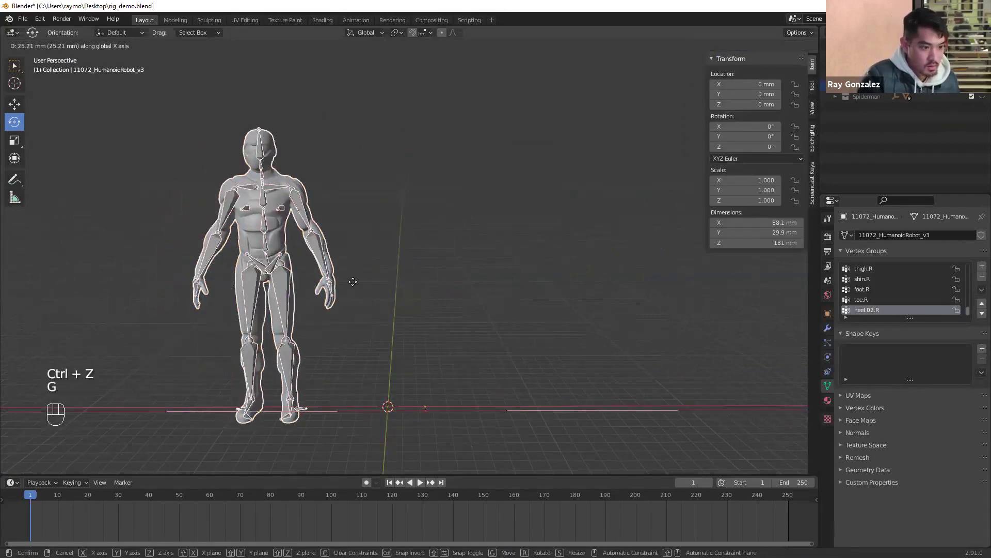
{"action": "left_click", "coordinate": [478, 281]}
{"action": "left_click", "coordinate": [201, 140]}
Select the metarig.001 armature and switch it to Pose Mode
{"action": "left_click", "coordinate": [33, 45]}
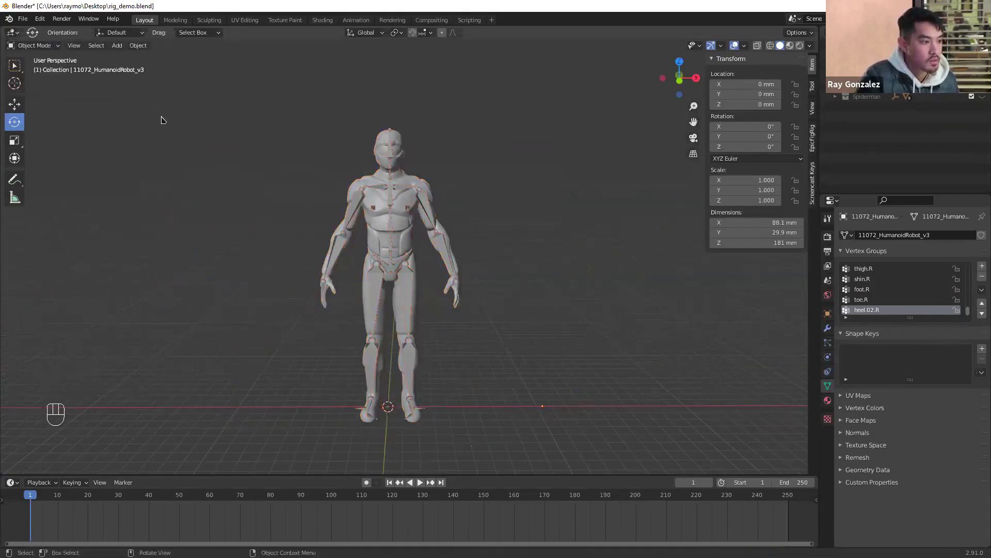
{"action": "left_click", "coordinate": [364, 186]}
{"action": "left_click", "coordinate": [34, 45]}
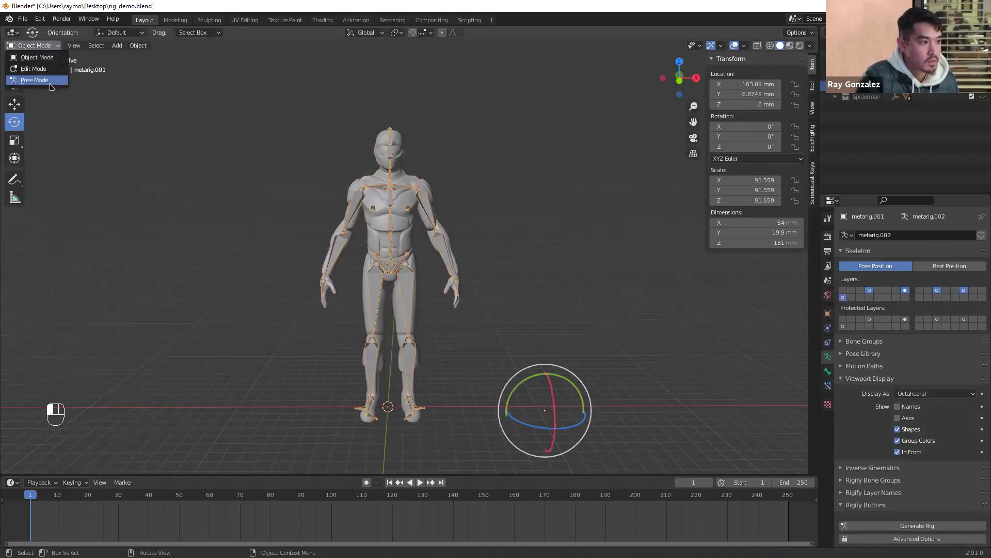
{"action": "left_click", "coordinate": [28, 79]}
Test the left upper arm bone by posing it with the Grab command, and undo the change
{"action": "middle_click_drag", "start_coordinate": [272, 210], "coordinate": [416, 216]}
{"action": "left_click", "coordinate": [415, 216]}
{"action": "key", "text": "g"}
{"action": "left_click", "coordinate": [424, 227]}
{"action": "key", "text": "ctrl+z"}
{"action": "key", "text": "ctrl+z"}
Test the left forearm bone by rotating it to bend the elbow, and undo the rotation
{"action": "middle_click_drag", "start_coordinate": [445, 288], "coordinate": [491, 295]}
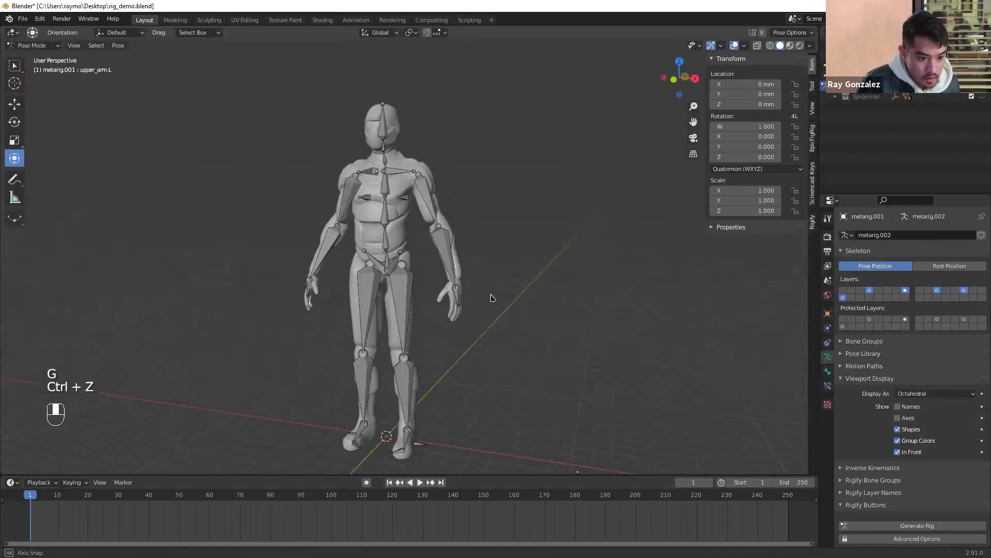
{"action": "left_click", "coordinate": [456, 290]}
{"action": "middle_click_drag", "start_coordinate": [515, 215], "coordinate": [476, 212]}
{"action": "key", "text": "r"}
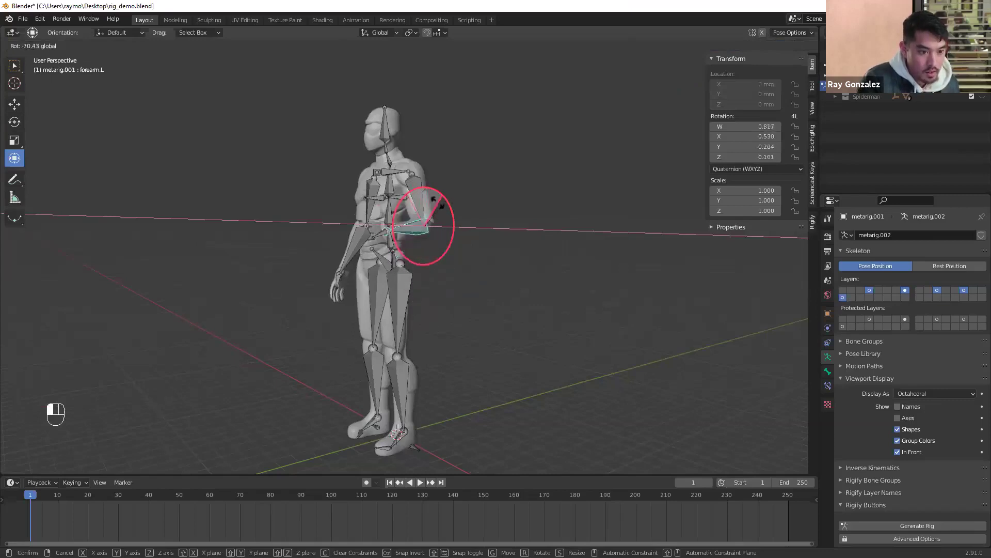
{"action": "left_click", "coordinate": [484, 228]}
{"action": "key", "text": "ctrl+z"}
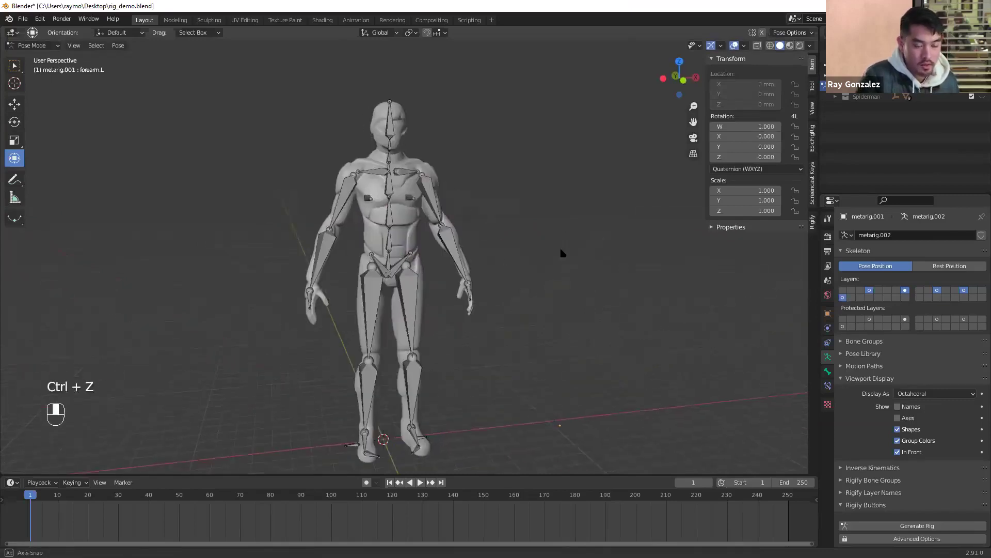
Examine how the bones of metarig.001 sit inside the robot's body and arms from the front and the side
{"action": "scroll", "coordinate": [464, 185], "scroll_direction": "up", "scroll_amount": 3}
{"action": "scroll", "coordinate": [459, 184], "scroll_direction": "down", "scroll_amount": 3}
{"action": "mouse_move", "coordinate": [455, 186]}
{"action": "middle_mouse_down"}
{"action": "mouse_move", "coordinate": [453, 206]}
{"action": "mouse_move", "coordinate": [447, 198]}
{"action": "middle_mouse_up"}
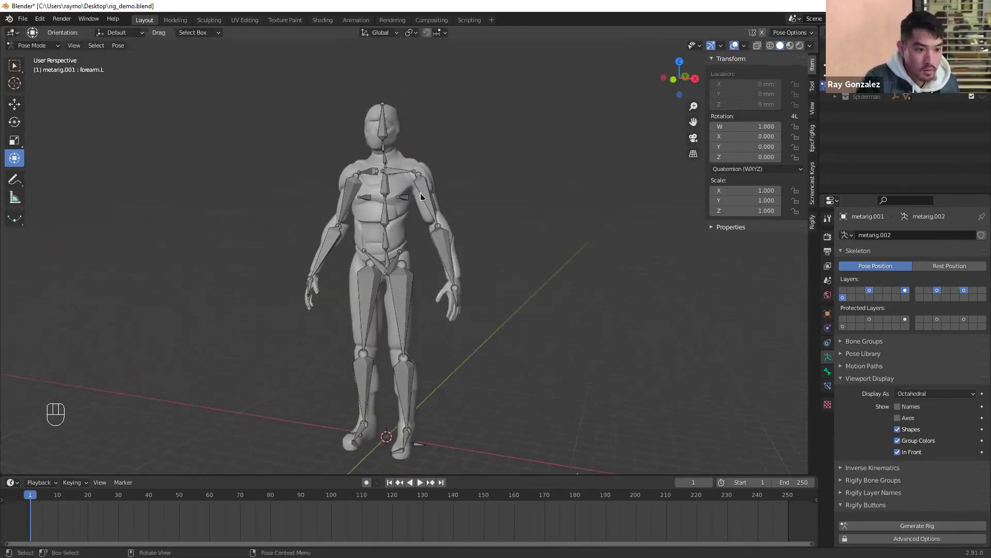
{"action": "scroll", "coordinate": [421, 196], "scroll_direction": "up", "scroll_amount": 5}
{"action": "middle_click_drag", "start_coordinate": [436, 197], "coordinate": [303, 192]}
{"action": "scroll", "coordinate": [314, 196], "scroll_direction": "down", "scroll_amount": 3}
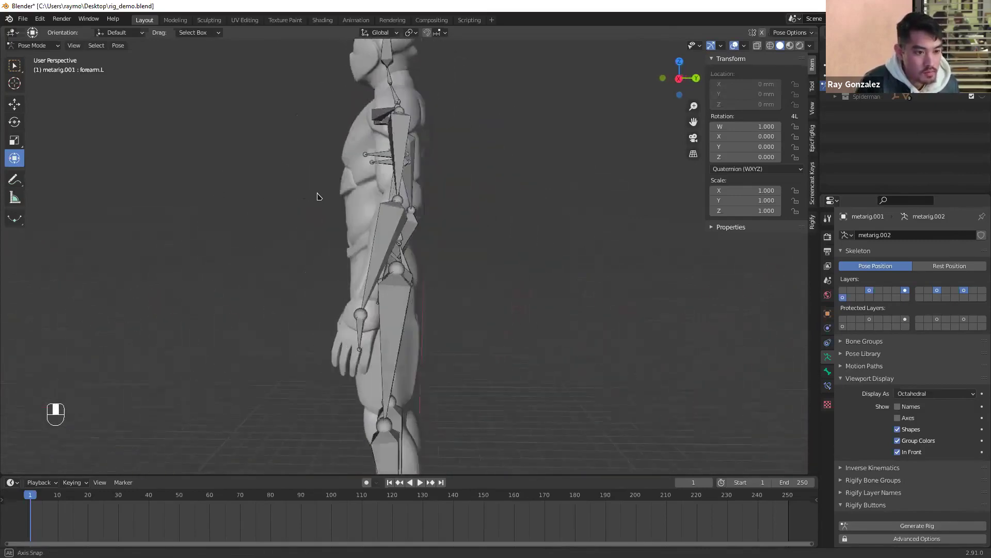
{"action": "middle_click_drag", "start_coordinate": [334, 232], "coordinate": [494, 255]}
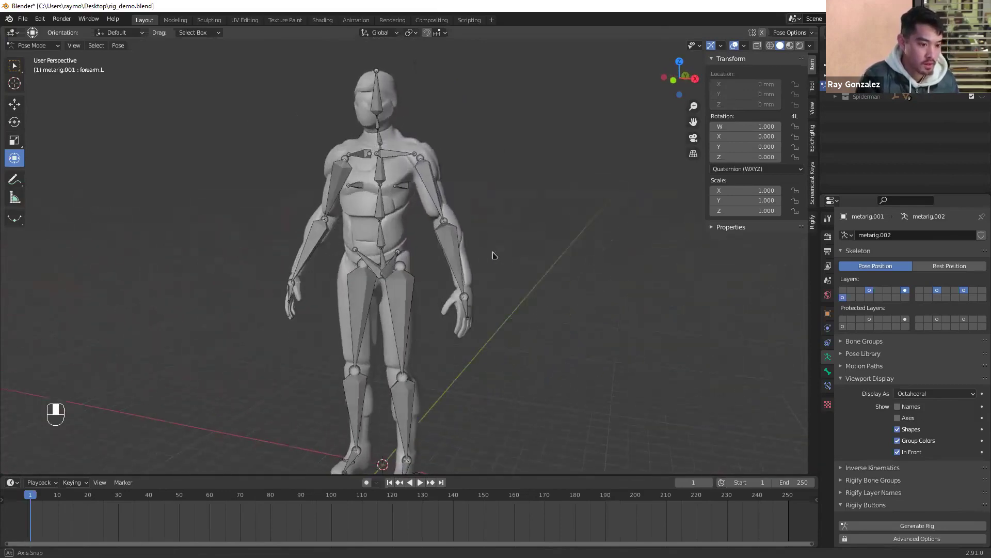
{"action": "right_click", "coordinate": [491, 253]}
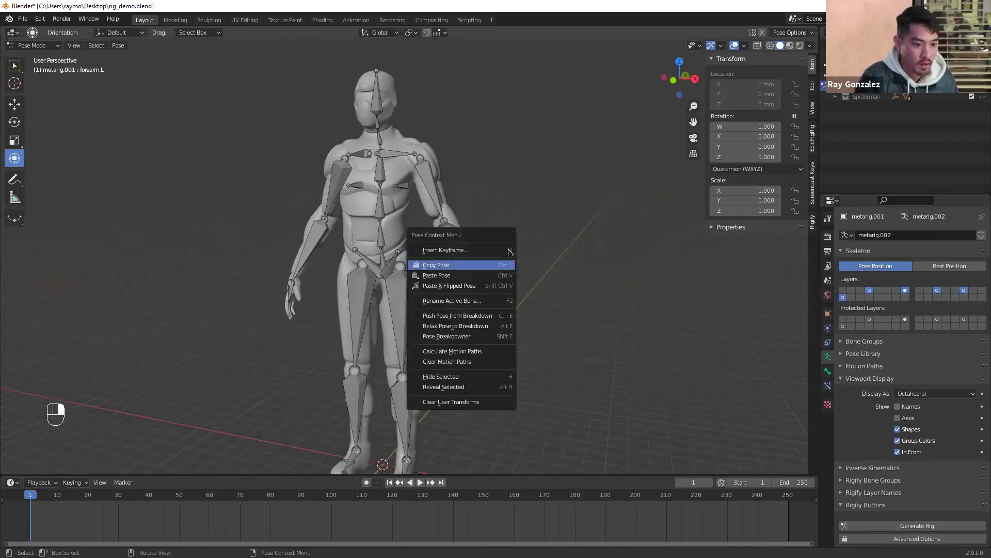
{"action": "middle_click_drag", "start_coordinate": [505, 211], "coordinate": [492, 302]}
Test the left forearm bone by rotating it about the global X axis to raise the hand forward, and undo it
{"action": "left_click", "coordinate": [419, 233]}
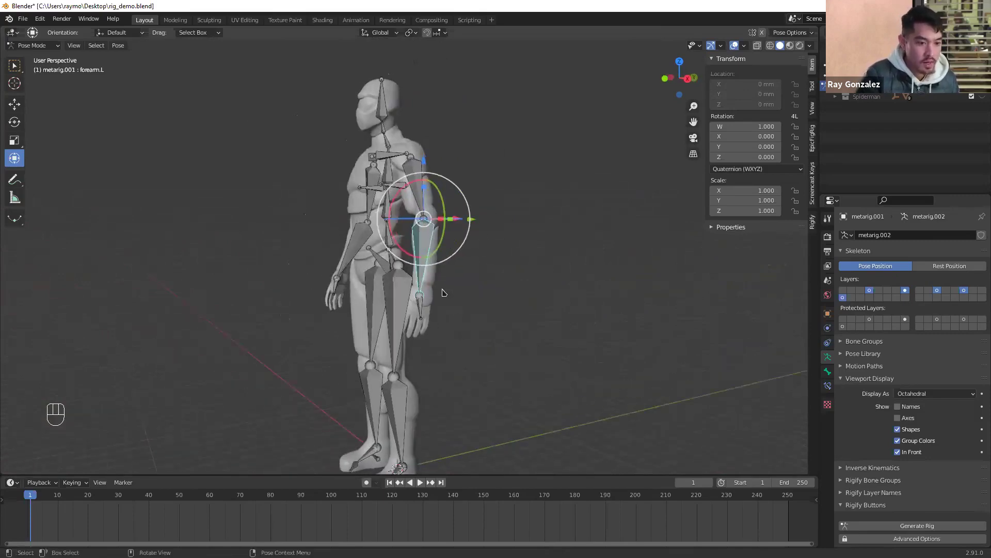
{"action": "middle_click_drag", "start_coordinate": [411, 281], "coordinate": [394, 281]}
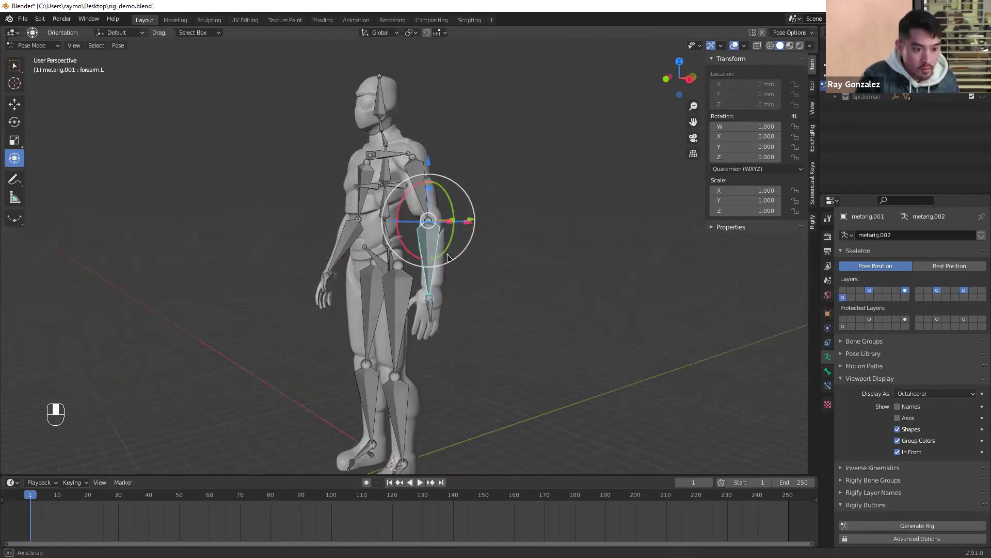
{"action": "middle_click_drag", "start_coordinate": [448, 257], "coordinate": [500, 305]}
{"action": "middle_click_drag", "start_coordinate": [420, 258], "coordinate": [423, 257]}
{"action": "left_click", "coordinate": [411, 242]}
{"action": "scroll", "coordinate": [432, 155], "scroll_direction": "up", "scroll_amount": 6}
{"action": "middle_click_drag", "start_coordinate": [433, 155], "coordinate": [461, 209]}
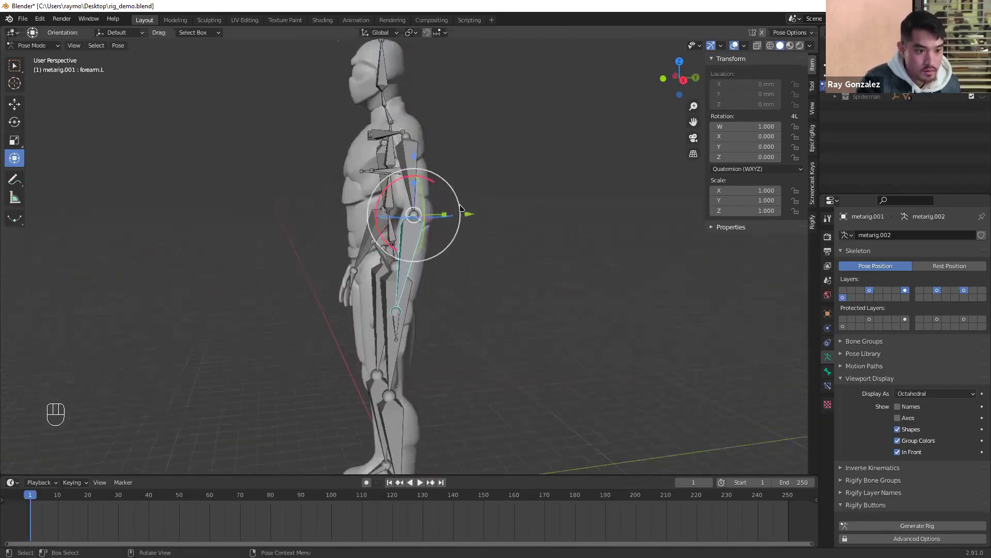
{"action": "middle_click_drag", "start_coordinate": [534, 215], "coordinate": [398, 189]}
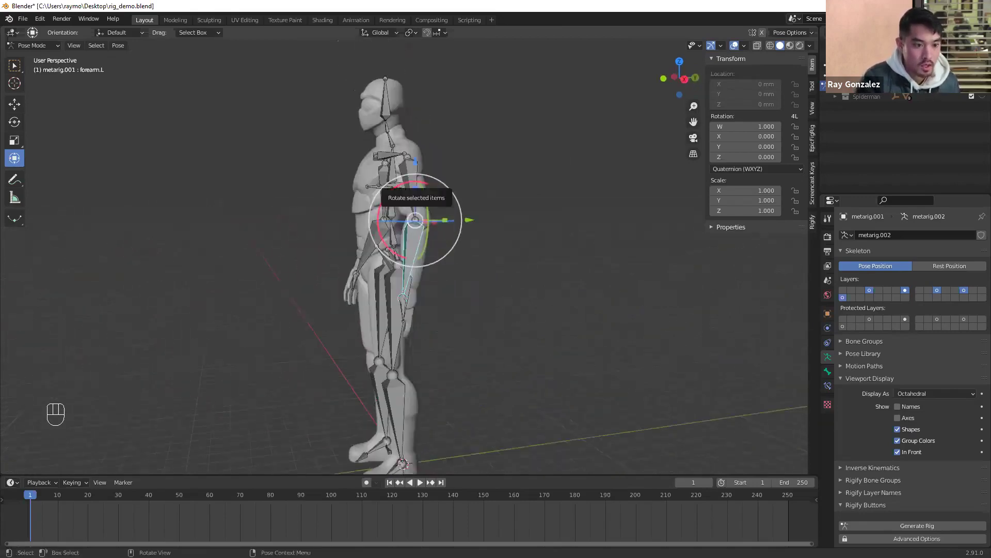
{"action": "left_click_drag", "start_coordinate": [402, 186], "coordinate": [439, 189]}
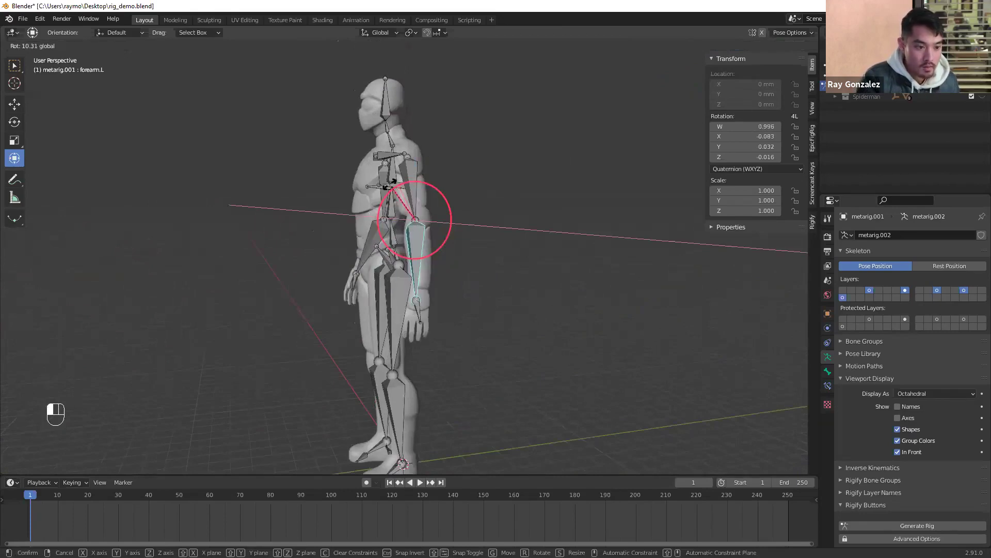
{"action": "left_click_drag", "start_coordinate": [438, 189], "coordinate": [465, 216]}
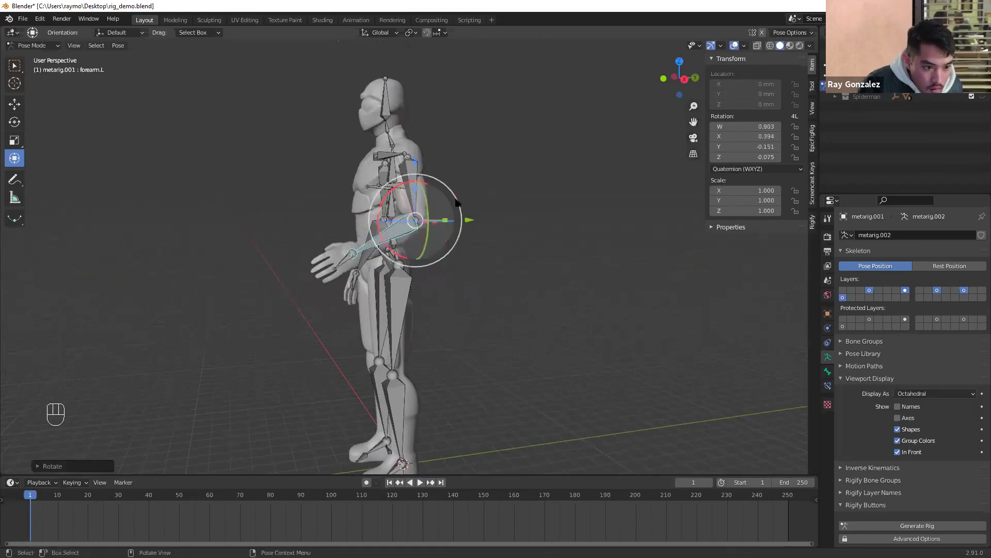
{"action": "key", "text": "ctrl+z"}
Try another rotation of the left forearm bone from a different viewing angle, undo it, and view the whole figure
{"action": "middle_click_drag", "start_coordinate": [511, 276], "coordinate": [441, 196]}
{"action": "left_click_drag", "start_coordinate": [439, 191], "coordinate": [447, 294]}
{"action": "key", "text": "ctrl+z"}
{"action": "middle_click_drag", "start_coordinate": [491, 294], "coordinate": [447, 294]}
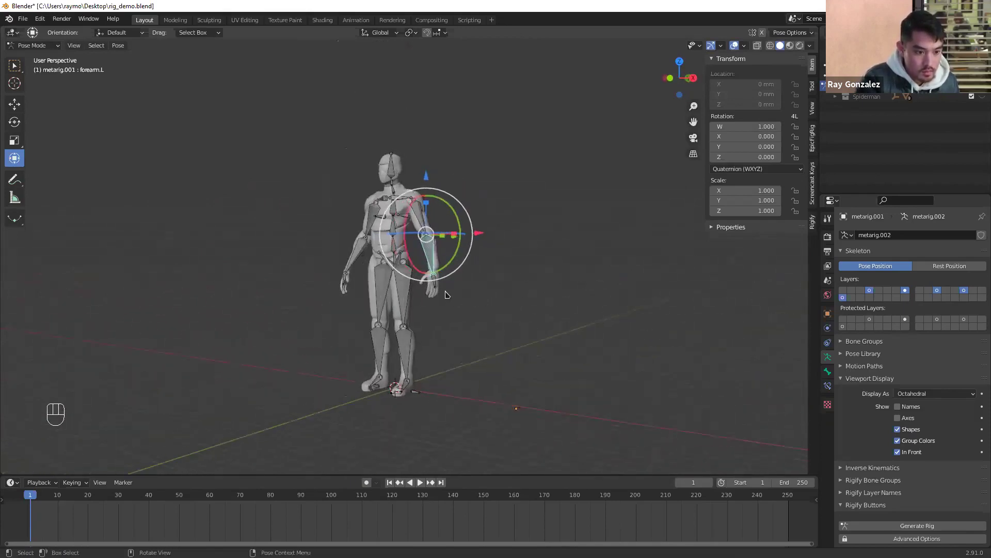
{"action": "middle_click_drag", "start_coordinate": [395, 242], "coordinate": [486, 248]}
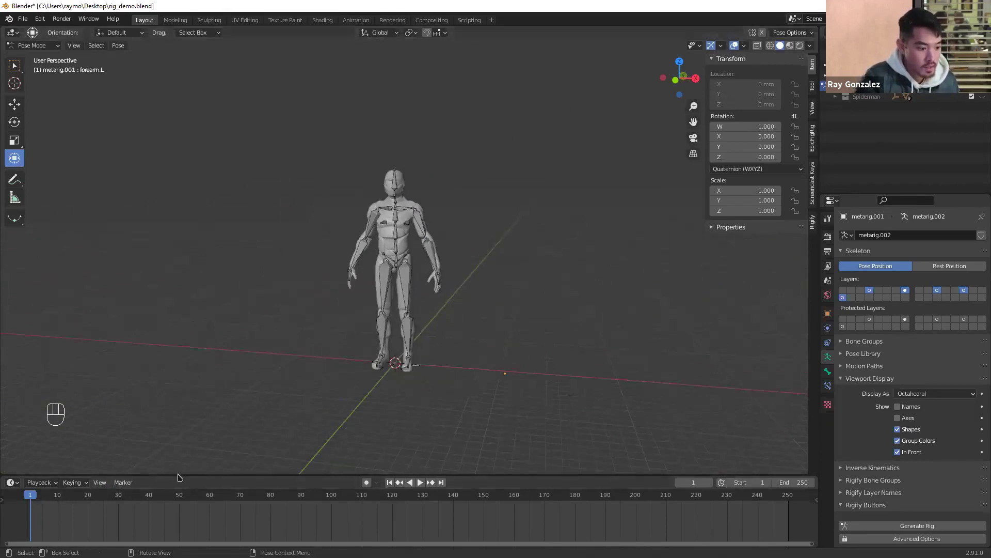
Enlarge the timeline area in the Layout workspace and move the playhead to frame 10
{"action": "left_click_drag", "start_coordinate": [178, 475], "coordinate": [177, 413]}
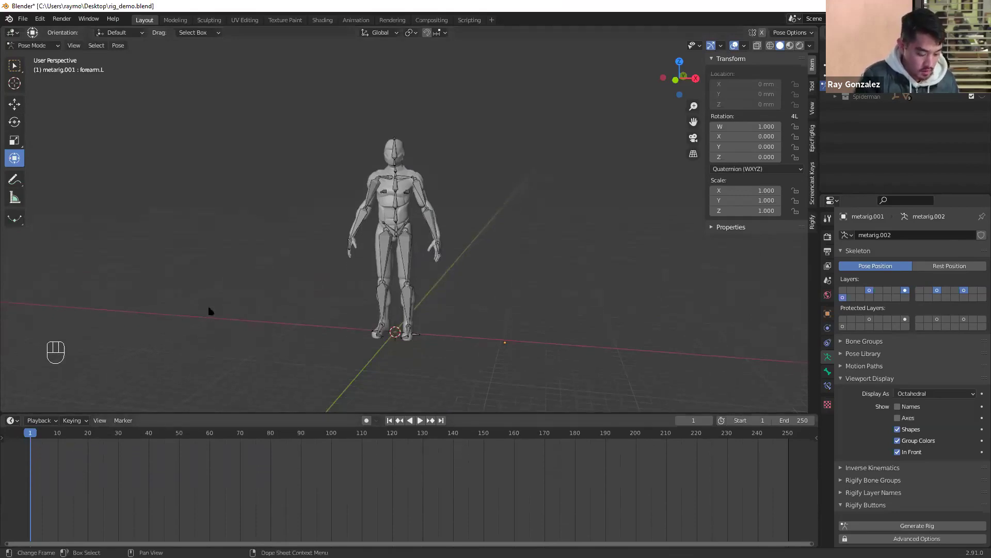
{"action": "left_click", "coordinate": [356, 20]}
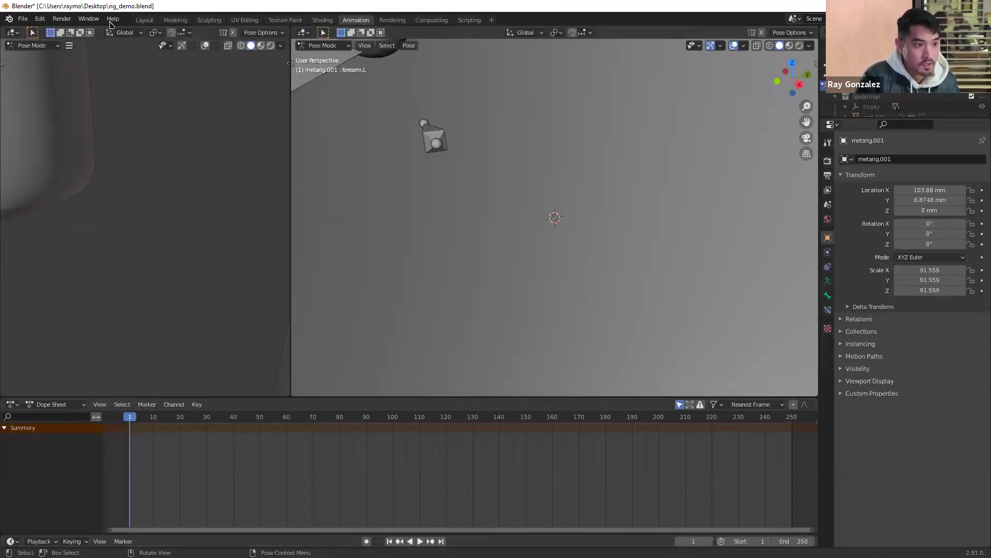
{"action": "left_click", "coordinate": [145, 20]}
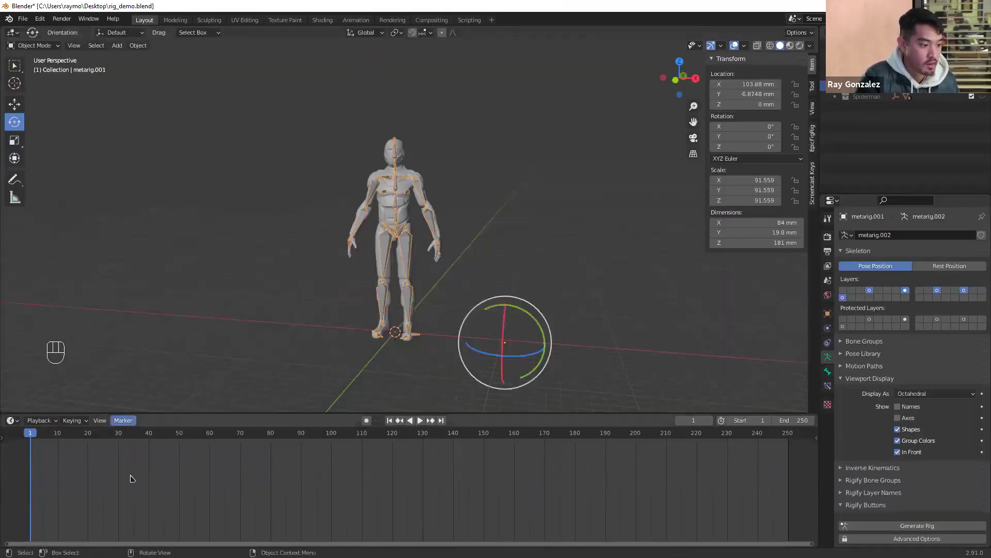
{"action": "left_click_drag", "start_coordinate": [183, 413], "coordinate": [182, 386]}
{"action": "scroll", "coordinate": [260, 306], "scroll_direction": "up", "scroll_amount": 1}
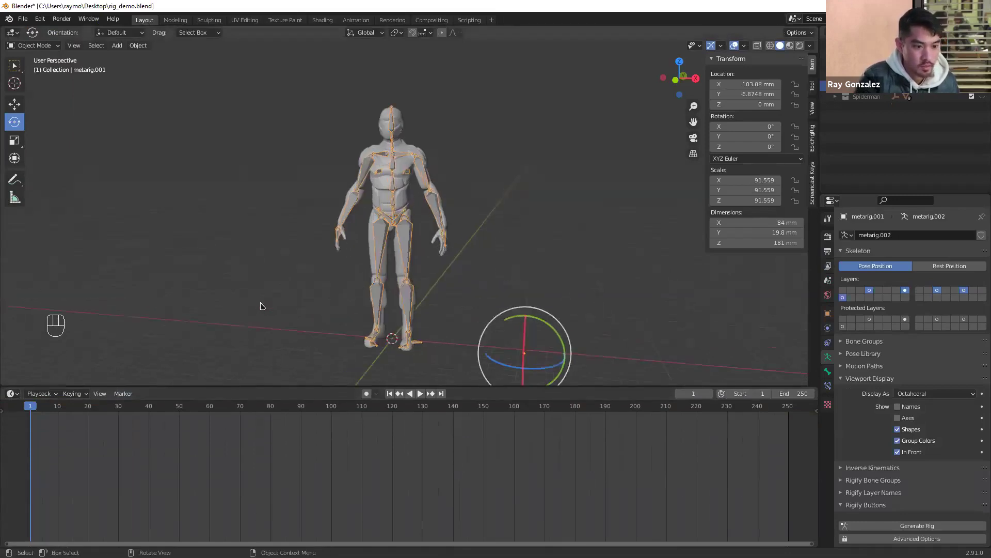
{"action": "middle_click_drag", "start_coordinate": [260, 307], "coordinate": [397, 184], "text": "shift"}
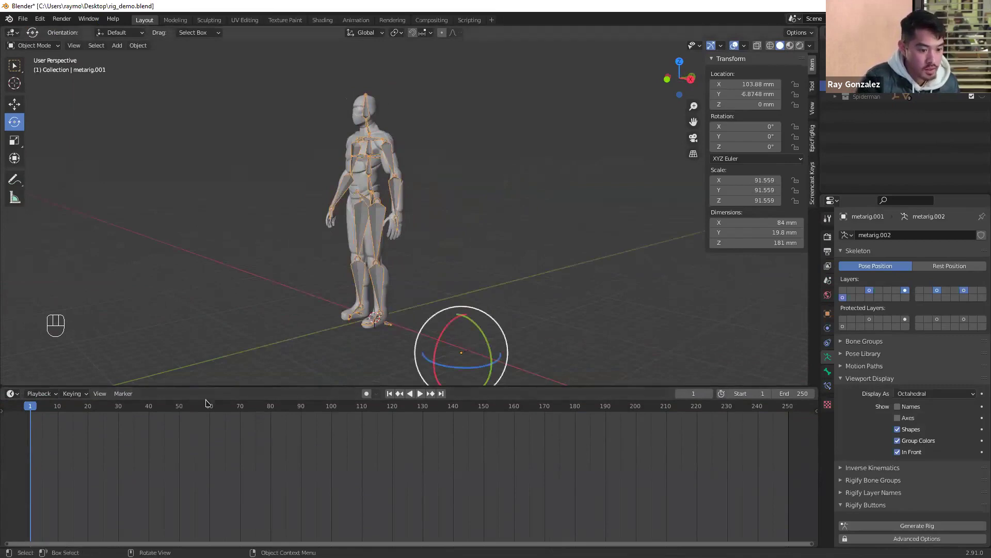
{"action": "mouse_move", "coordinate": [59, 408]}
{"action": "left_mouse_down"}
{"action": "mouse_move", "coordinate": [46, 408]}
{"action": "mouse_move", "coordinate": [58, 408]}
{"action": "left_mouse_up"}
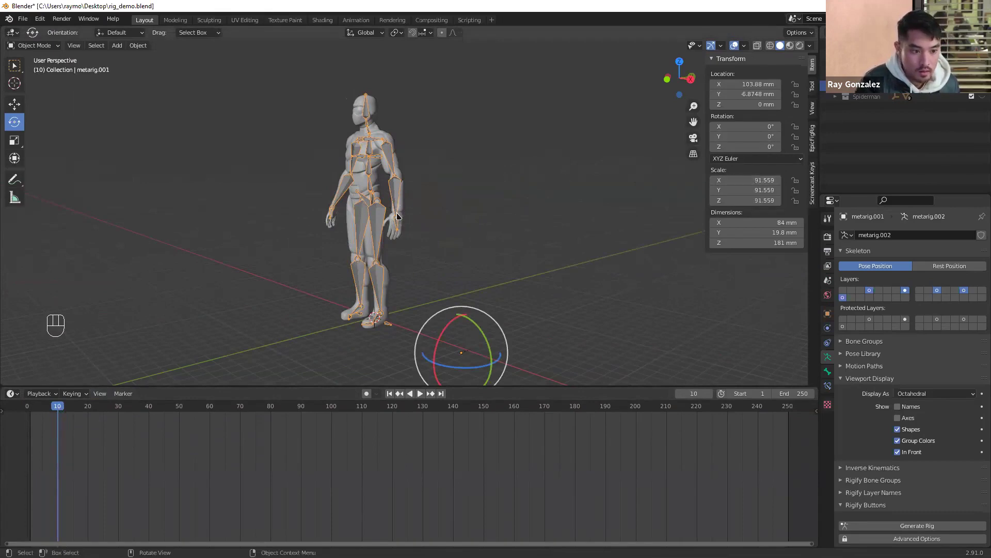
{"action": "middle_click_drag", "start_coordinate": [455, 281], "coordinate": [456, 302]}
{"action": "left_click_drag", "start_coordinate": [456, 302], "coordinate": [465, 279]}
{"action": "key", "text": "ctrl+z"}
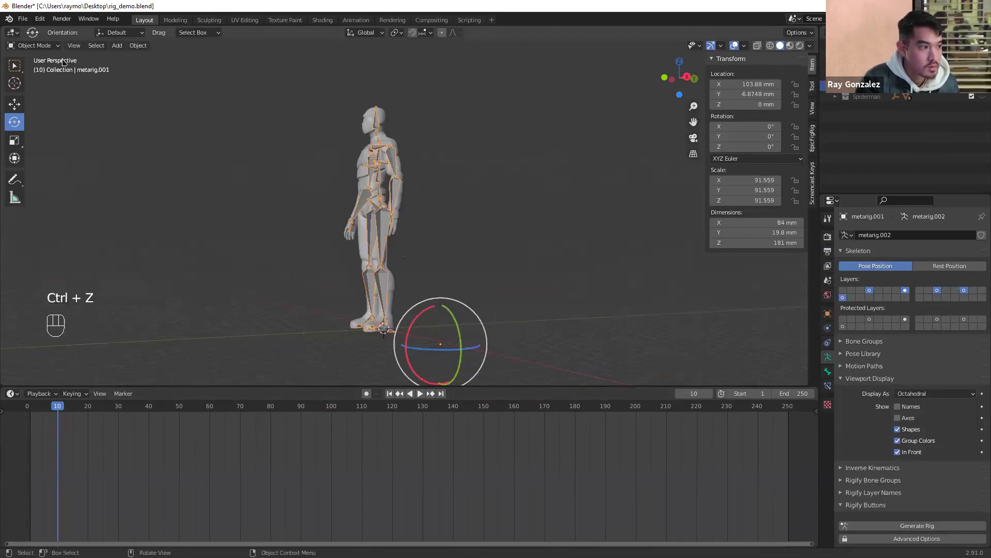
Switch the metarig.001 armature back to Pose Mode and select the left forearm bone
{"action": "left_click", "coordinate": [44, 47]}
{"action": "left_click", "coordinate": [34, 80]}
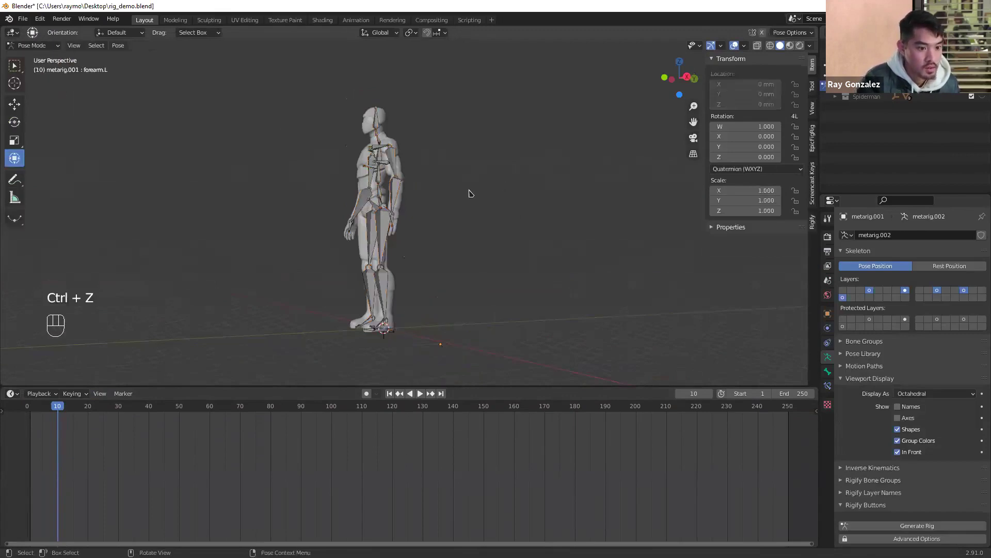
{"action": "left_click", "coordinate": [399, 191]}
Try several trial rotations of the left forearm bone at frame 10, undoing each one
{"action": "left_click_drag", "start_coordinate": [400, 190], "coordinate": [428, 136]}
{"action": "key", "text": "ctrl+z"}
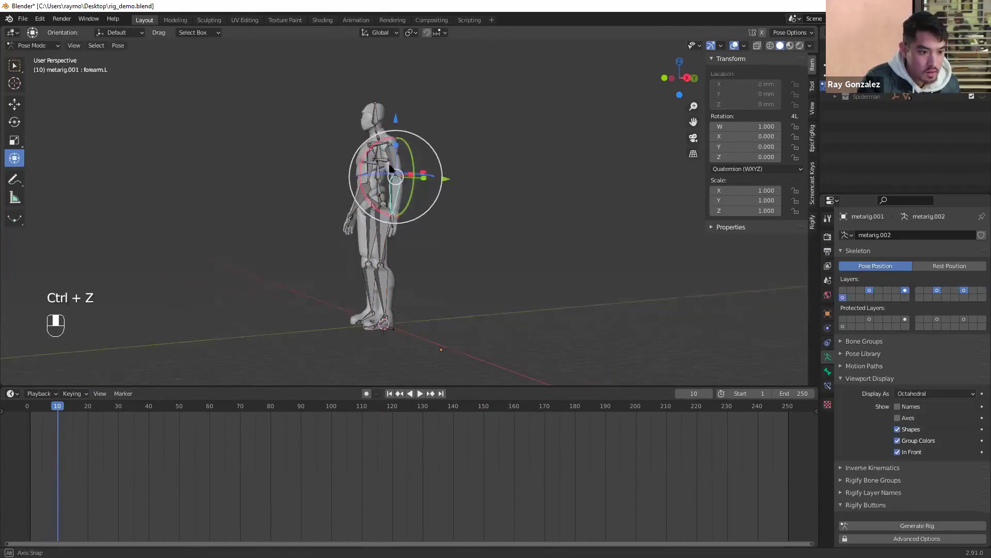
{"action": "middle_click_drag", "start_coordinate": [391, 168], "coordinate": [370, 151]}
{"action": "left_click_drag", "start_coordinate": [370, 151], "coordinate": [390, 146]}
{"action": "key", "text": "ctrl+z"}
{"action": "key", "text": "ctrl+z"}
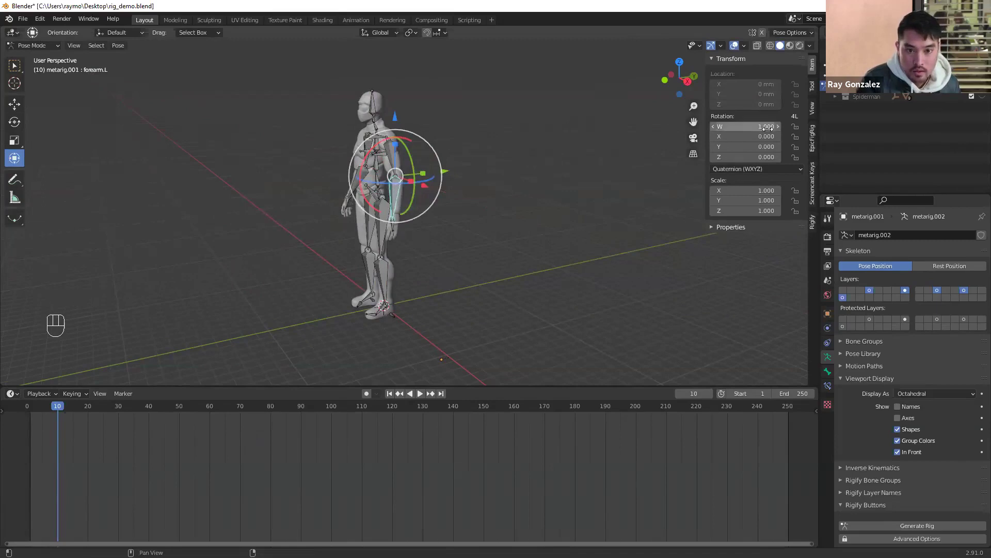
{"action": "left_click_drag", "start_coordinate": [372, 154], "coordinate": [411, 160]}
{"action": "key", "text": "ctrl+z"}
Bend the left forearm slightly forward and insert keyframes for its W, X, Y and Z rotation at frame 10
{"action": "left_click", "coordinate": [777, 147]}
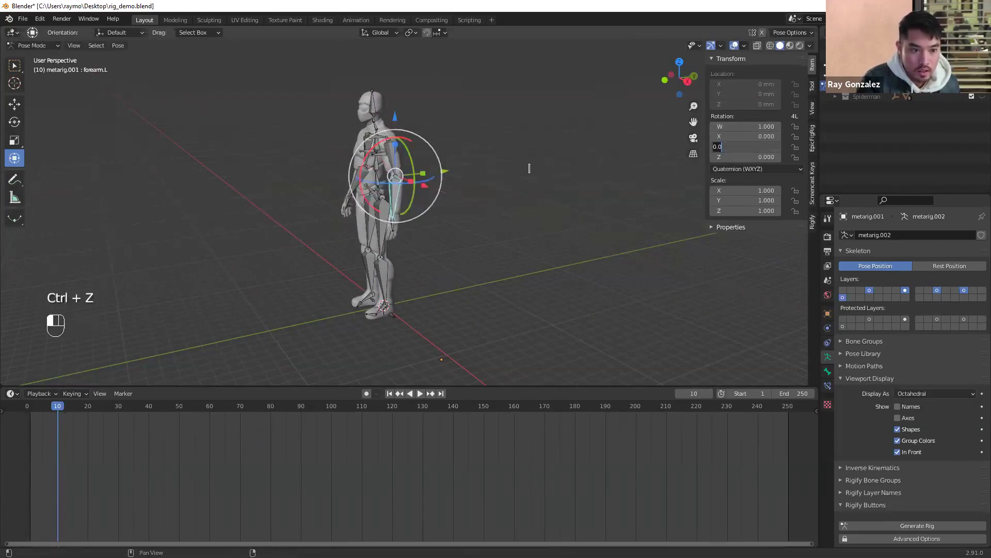
{"action": "left_click", "coordinate": [371, 152]}
{"action": "left_click_drag", "start_coordinate": [371, 153], "coordinate": [398, 140]}
{"action": "right_click", "coordinate": [733, 120]}
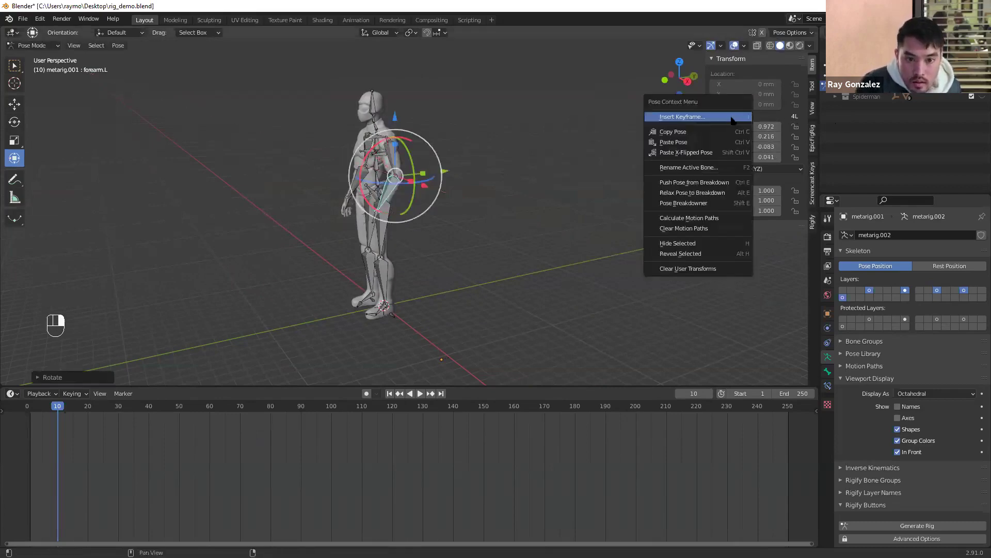
{"action": "left_click", "coordinate": [733, 118]}
{"action": "left_click", "coordinate": [733, 119]}
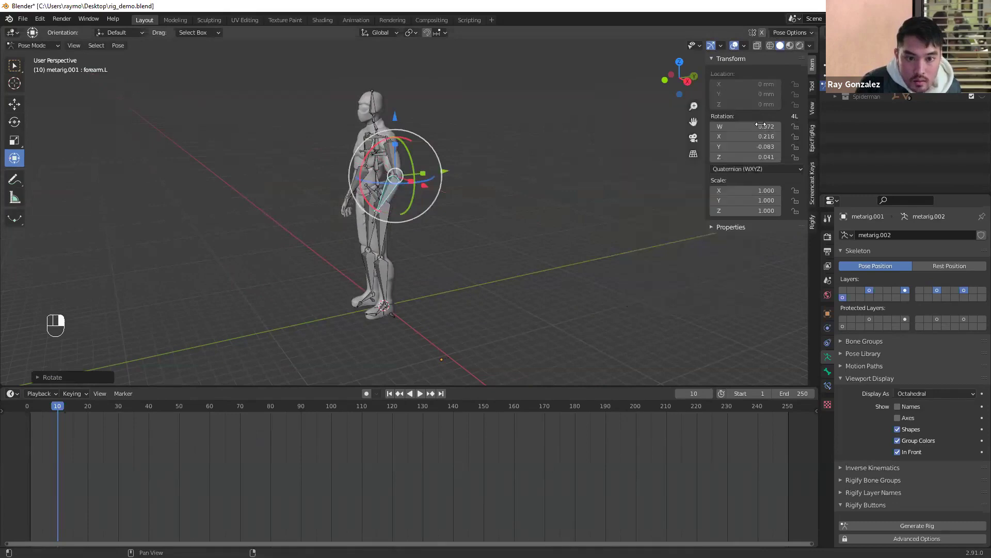
{"action": "right_click", "coordinate": [761, 130]}
{"action": "left_click", "coordinate": [760, 133]}
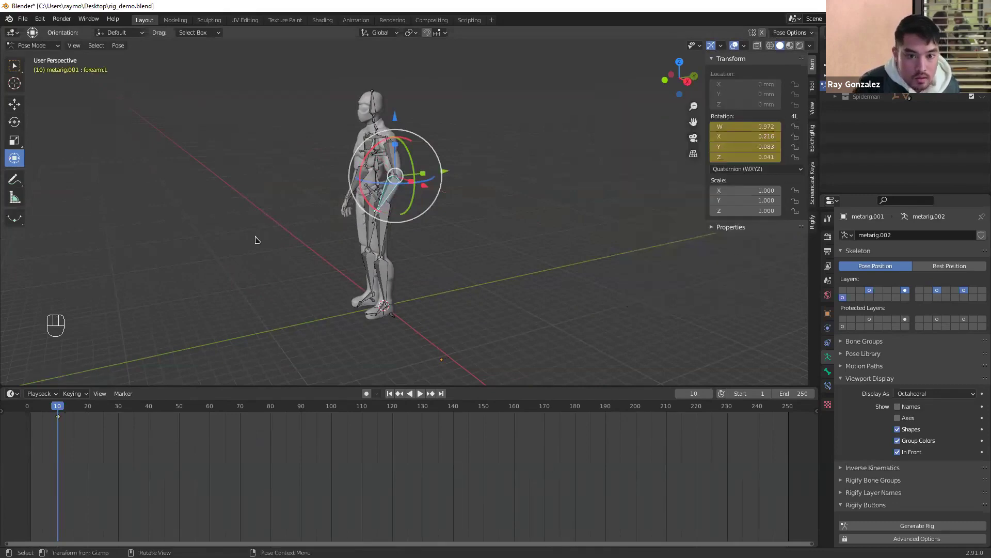
Try bending the left forearm further without keying it, and scrub the timeline around frame 10
{"action": "left_click_drag", "start_coordinate": [374, 149], "coordinate": [422, 132]}
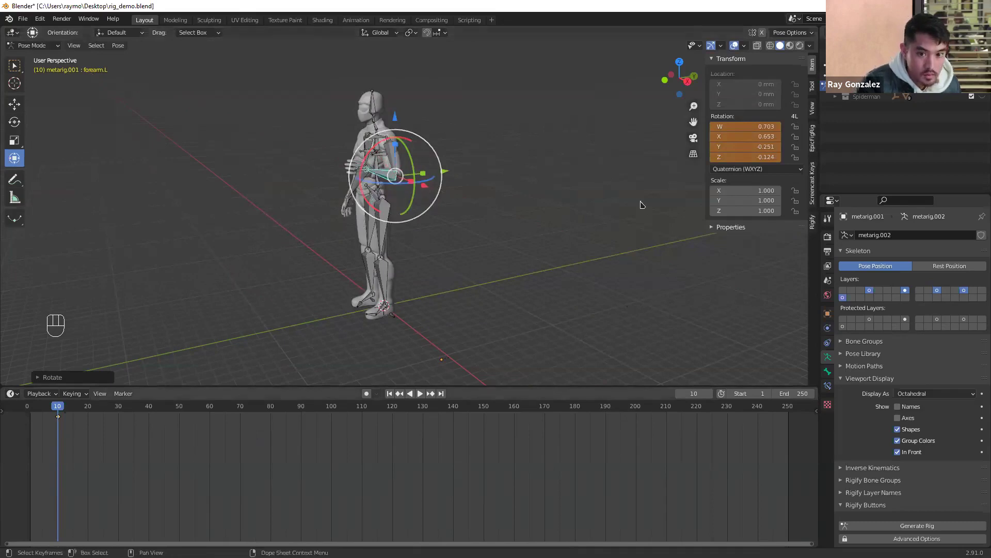
{"action": "right_click", "coordinate": [732, 136]}
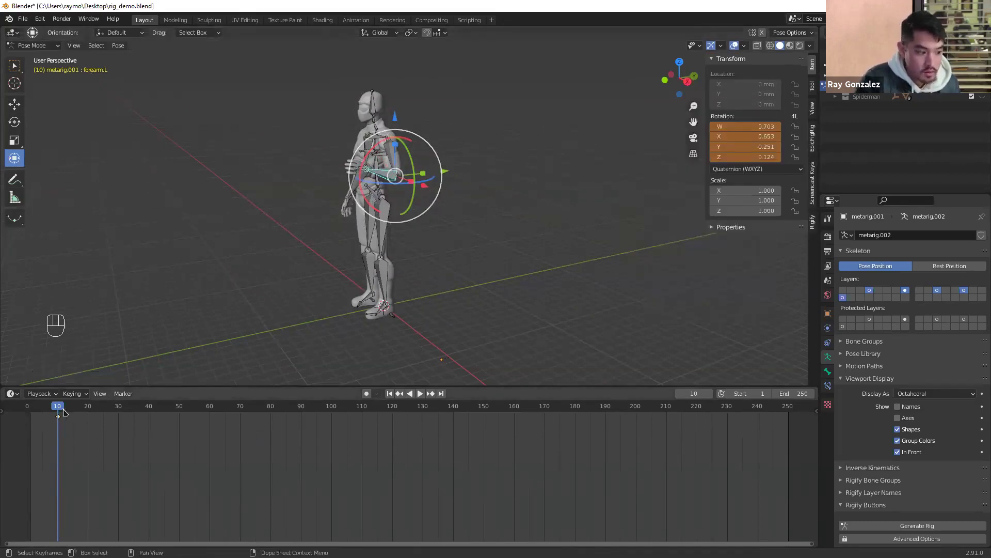
{"action": "mouse_move", "coordinate": [61, 410]}
{"action": "left_mouse_down"}
{"action": "mouse_move", "coordinate": [119, 413]}
{"action": "mouse_move", "coordinate": [44, 412]}
{"action": "mouse_move", "coordinate": [59, 411]}
{"action": "left_mouse_up"}
{"action": "key", "text": "r"}
{"action": "key", "text": "Escape"}
{"action": "key", "text": "space"}
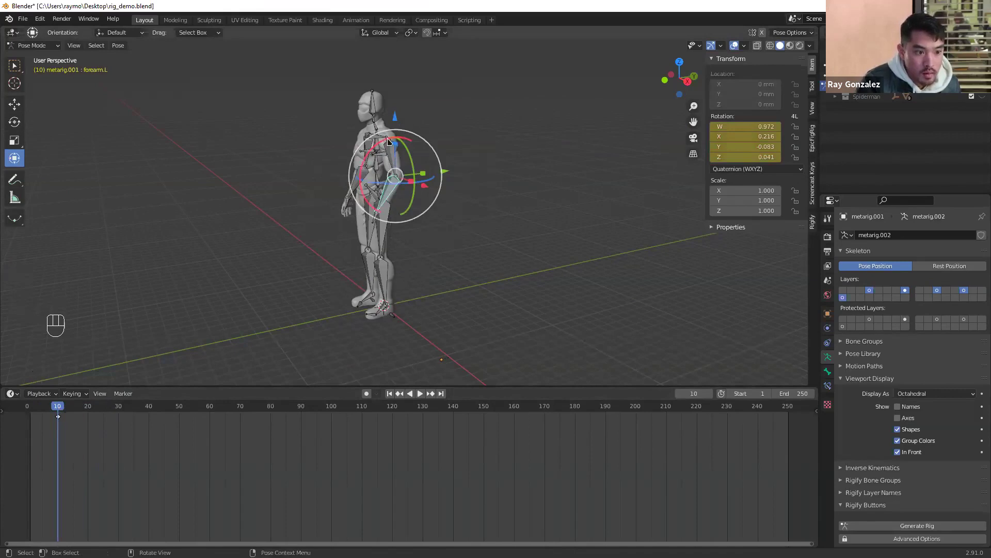
Raise the left forearm to about horizontal and replace its rotation keyframes at frame 10
{"action": "left_click_drag", "start_coordinate": [395, 138], "coordinate": [433, 142]}
{"action": "right_click", "coordinate": [752, 126]}
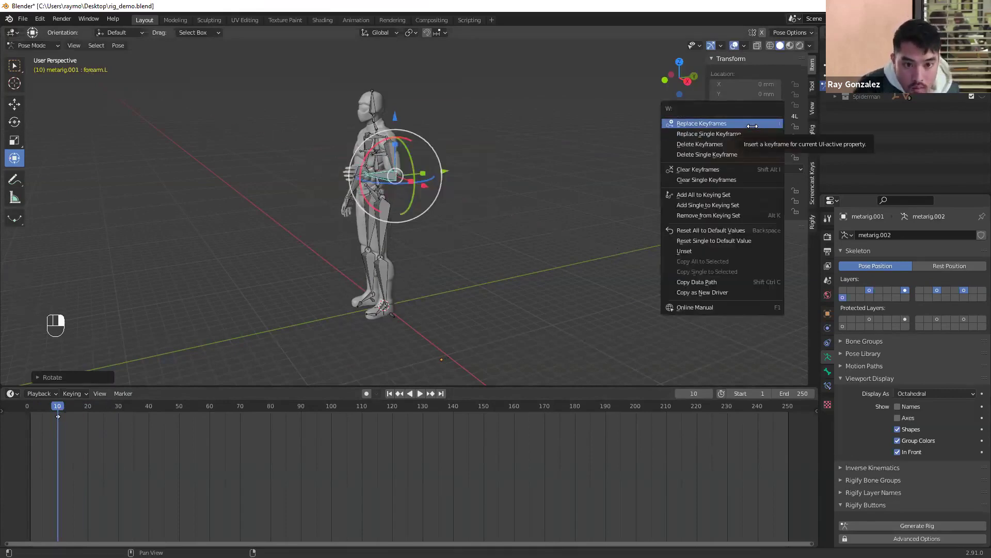
{"action": "left_click", "coordinate": [753, 126]}
Move the playhead to frame 29 and try bending the left forearm further upward there
{"action": "key", "text": "shift+ctrl+space"}
{"action": "left_click_drag", "start_coordinate": [73, 411], "coordinate": [114, 413]}
{"action": "key", "text": "shift+ctrl+space"}
{"action": "left_click_drag", "start_coordinate": [408, 139], "coordinate": [391, 119]}
{"action": "key", "text": "ctrl+z"}
{"action": "key", "text": "ctrl+z"}
Test the left upper arm bone at frame 29 by rotating it about the global X axis, and undo the rotation
{"action": "middle_click_drag", "start_coordinate": [458, 194], "coordinate": [394, 136]}
{"action": "left_click", "coordinate": [394, 135]}
{"action": "left_click_drag", "start_coordinate": [376, 107], "coordinate": [428, 107]}
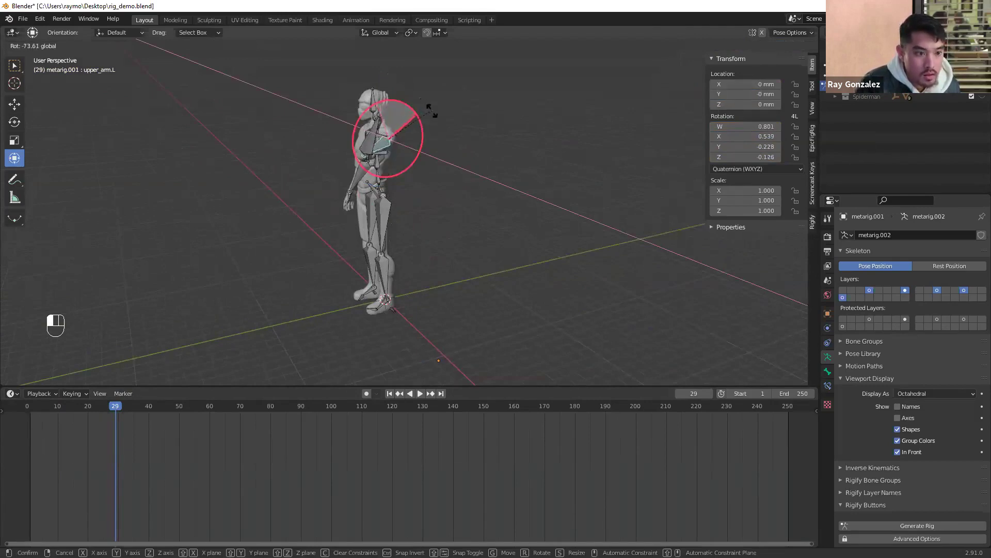
{"action": "left_click_drag", "start_coordinate": [419, 139], "coordinate": [419, 140]}
{"action": "key", "text": "ctrl+z"}
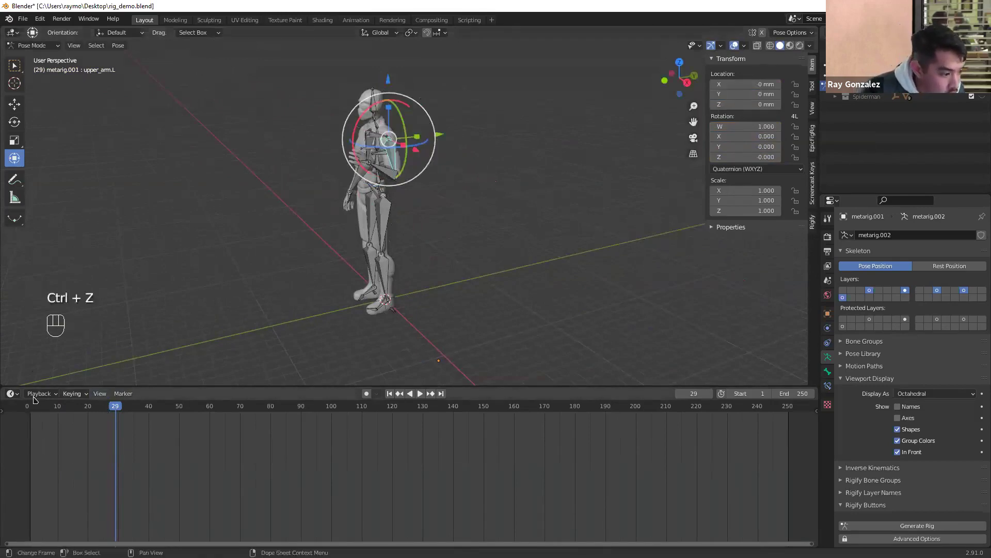
Check the bent left arm from the front and side, and select the left forearm bone
{"action": "middle_click_drag", "start_coordinate": [567, 133], "coordinate": [460, 191]}
{"action": "left_click", "coordinate": [460, 191]}
{"action": "left_click", "coordinate": [380, 148]}
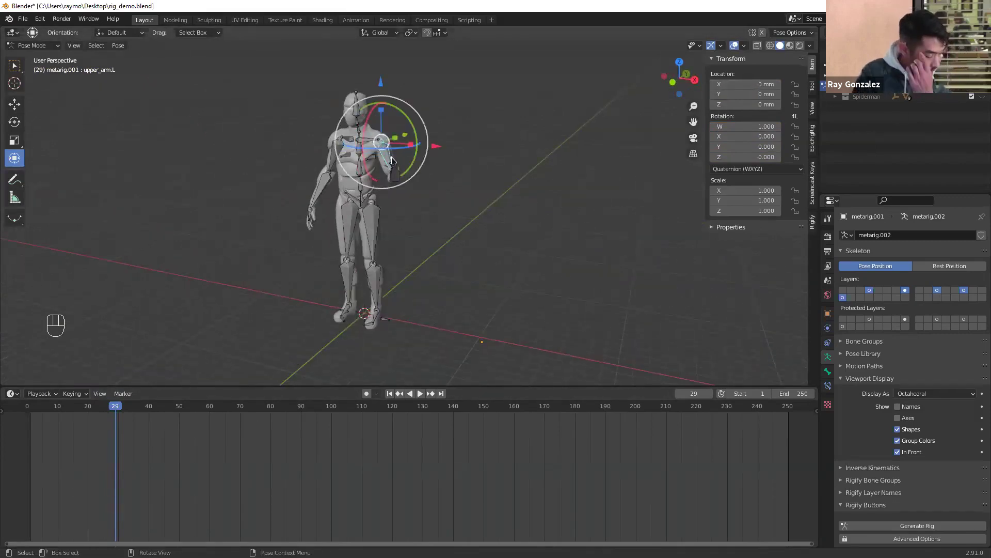
{"action": "middle_click_drag", "start_coordinate": [448, 186], "coordinate": [362, 162]}
{"action": "left_click", "coordinate": [362, 162]}
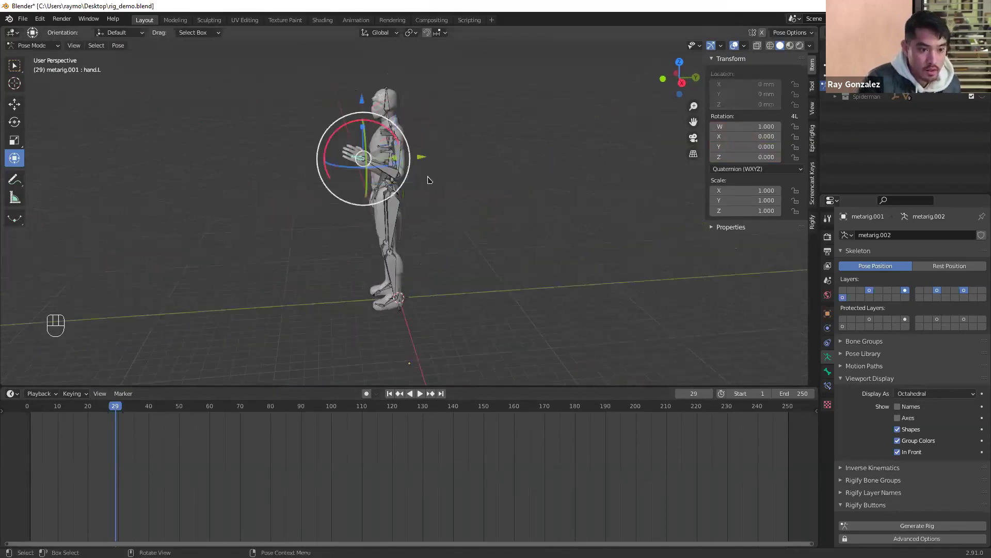
{"action": "left_click", "coordinate": [380, 166]}
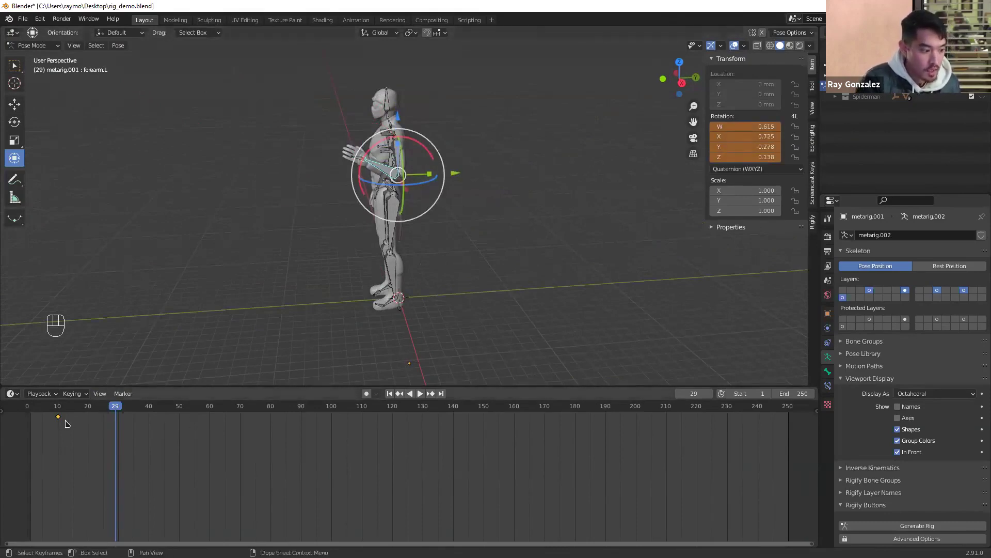
Expand the timeline's channel list down to forearm.L and briefly play the animation from frame 10
{"action": "left_click", "coordinate": [2, 411]}
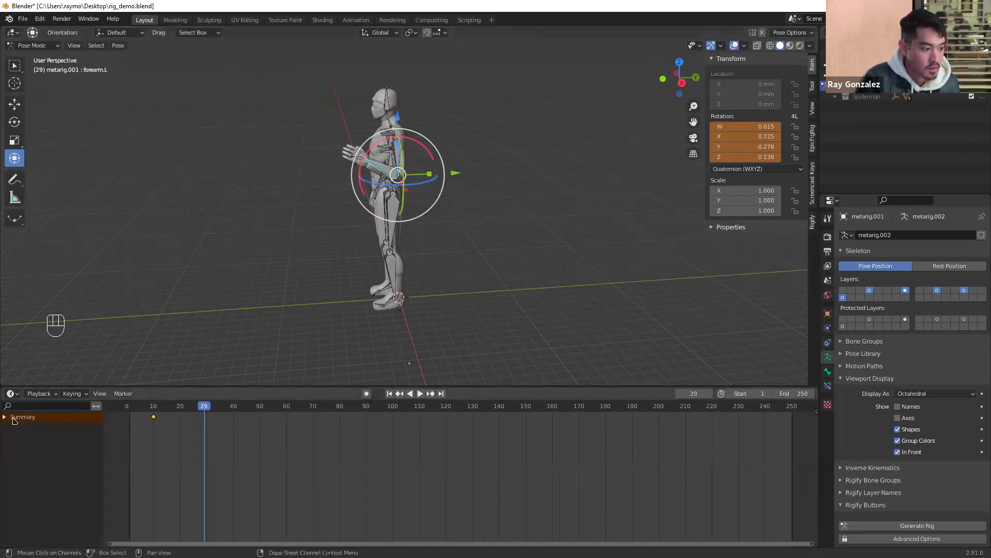
{"action": "left_click", "coordinate": [5, 417]}
{"action": "left_click", "coordinate": [5, 418]}
{"action": "left_click", "coordinate": [4, 417]}
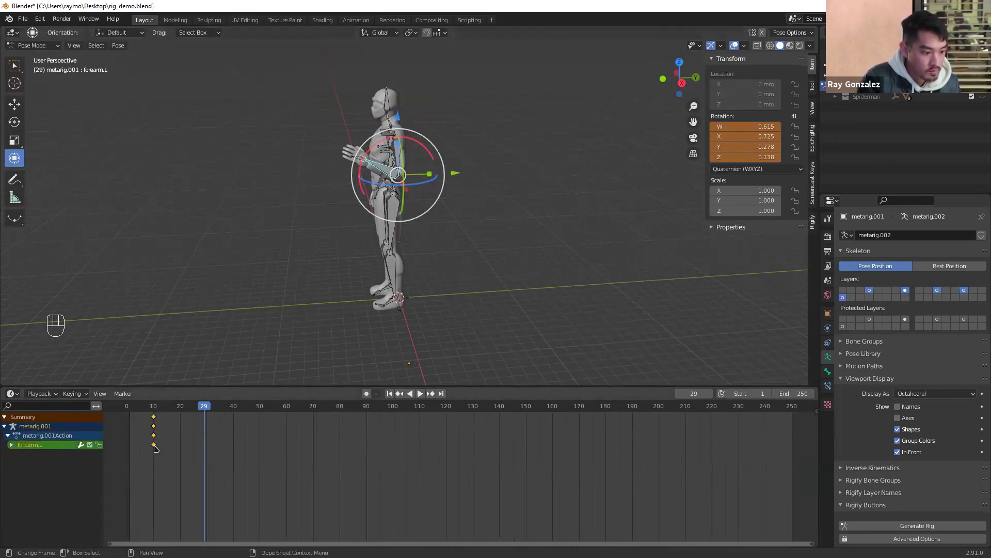
{"action": "key", "text": "space"}
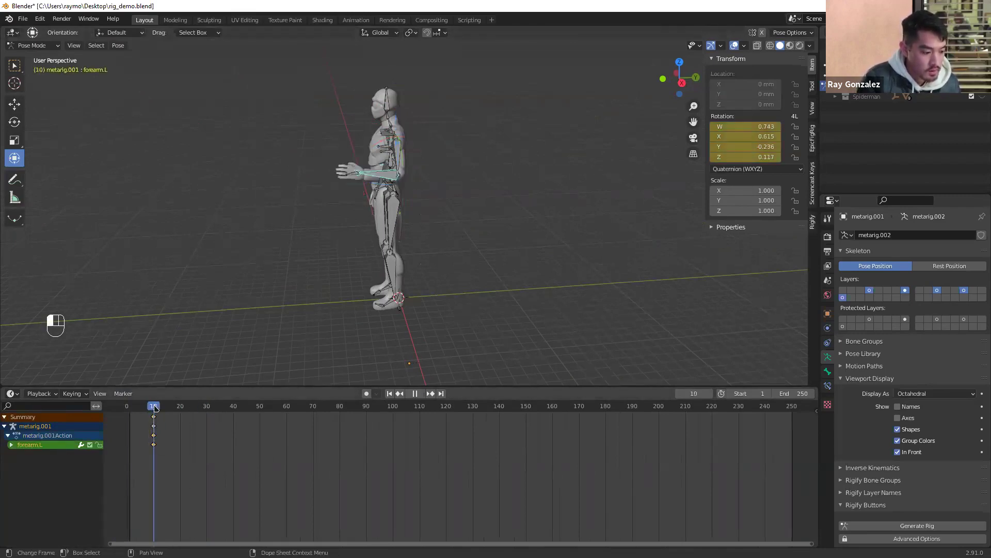
{"action": "key", "text": "space"}
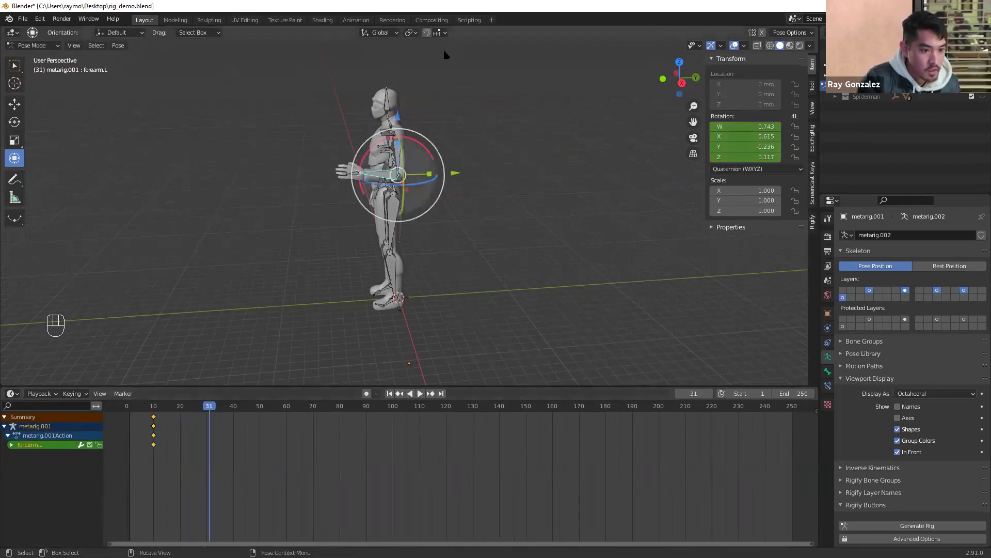
Go to frame 10, select the left upper arm bone and insert rotation keyframes for its rest rotation
{"action": "left_click", "coordinate": [154, 406]}
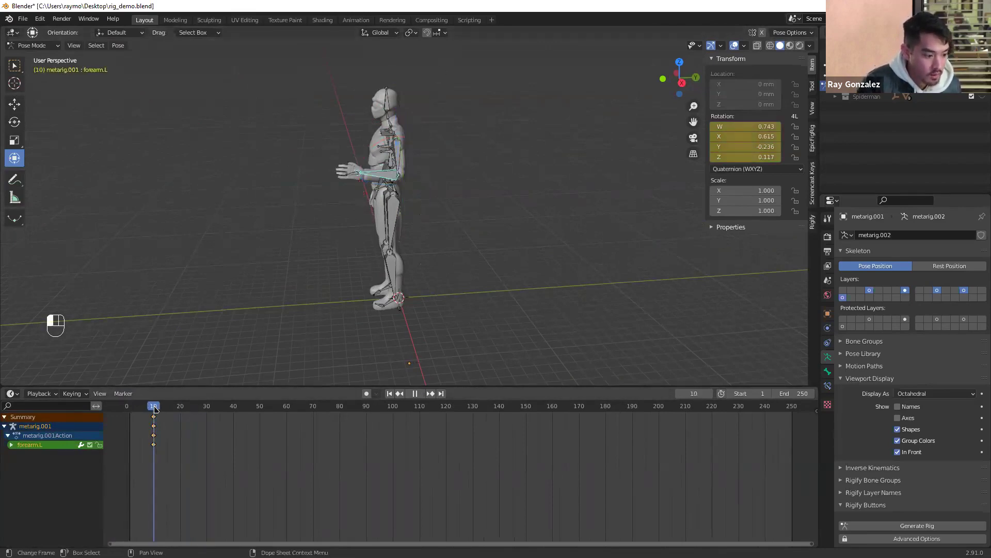
{"action": "middle_click_drag", "start_coordinate": [469, 124], "coordinate": [566, 83]}
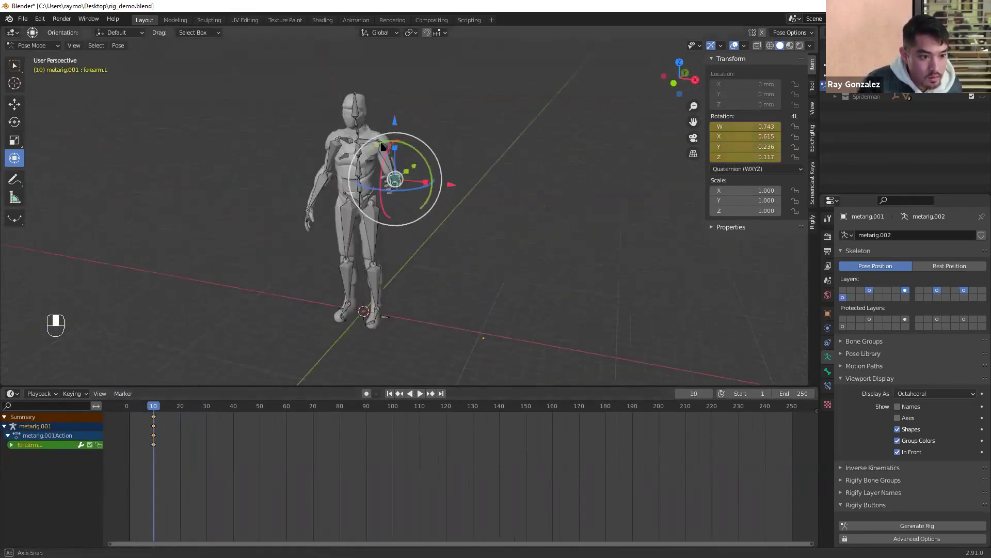
{"action": "left_click", "coordinate": [376, 141]}
{"action": "middle_click_drag", "start_coordinate": [448, 133], "coordinate": [376, 122]}
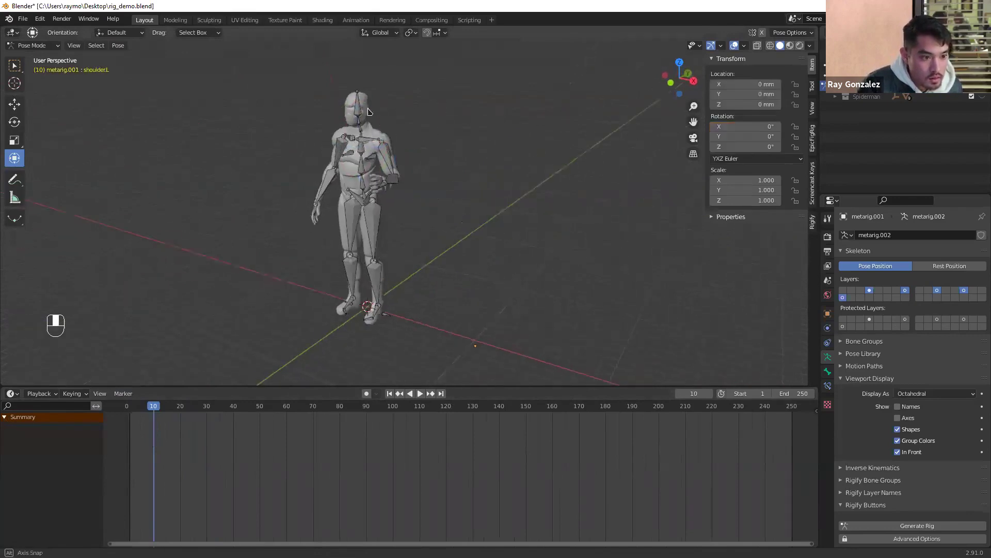
{"action": "scroll", "coordinate": [367, 98], "scroll_direction": "up", "scroll_amount": 5}
{"action": "left_click", "coordinate": [364, 91]}
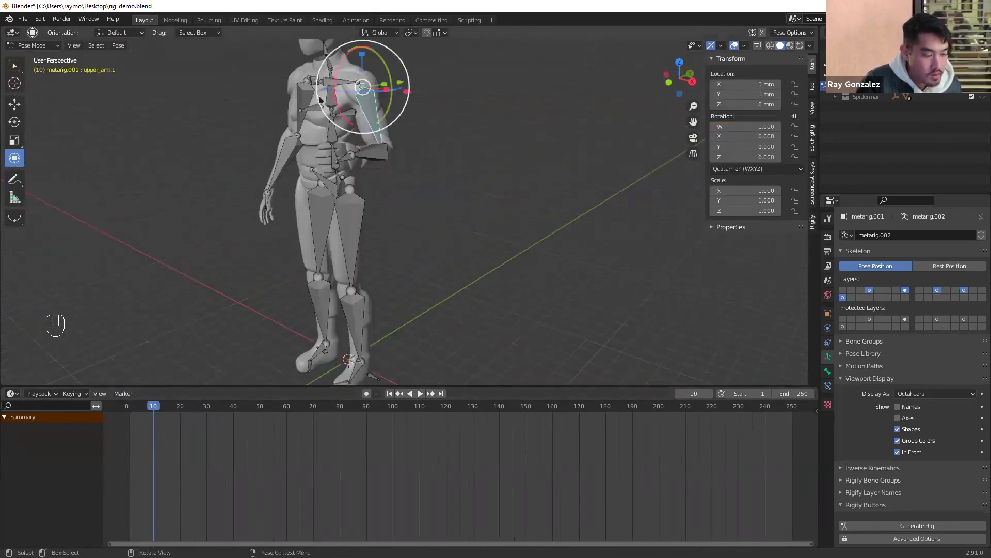
{"action": "right_click", "coordinate": [761, 127]}
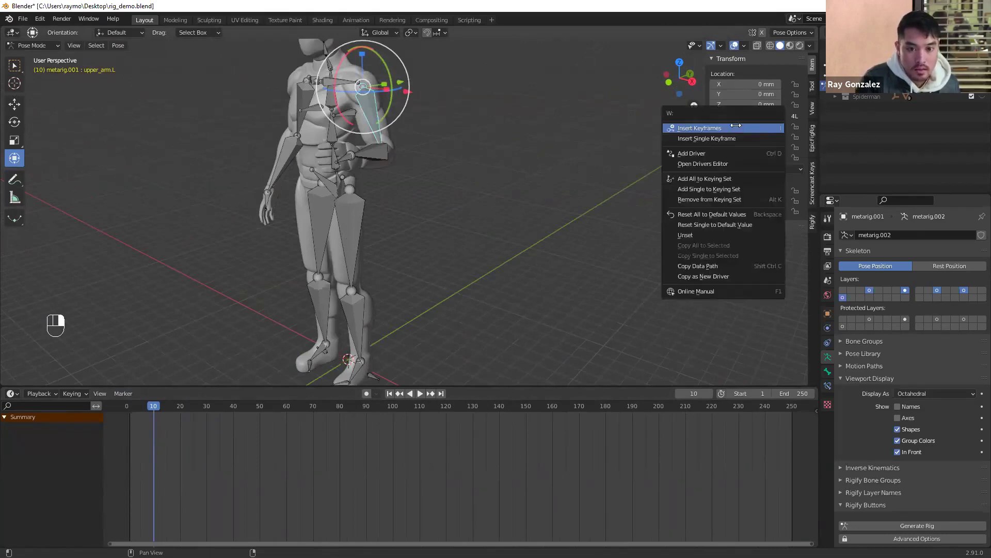
{"action": "left_click", "coordinate": [721, 128]}
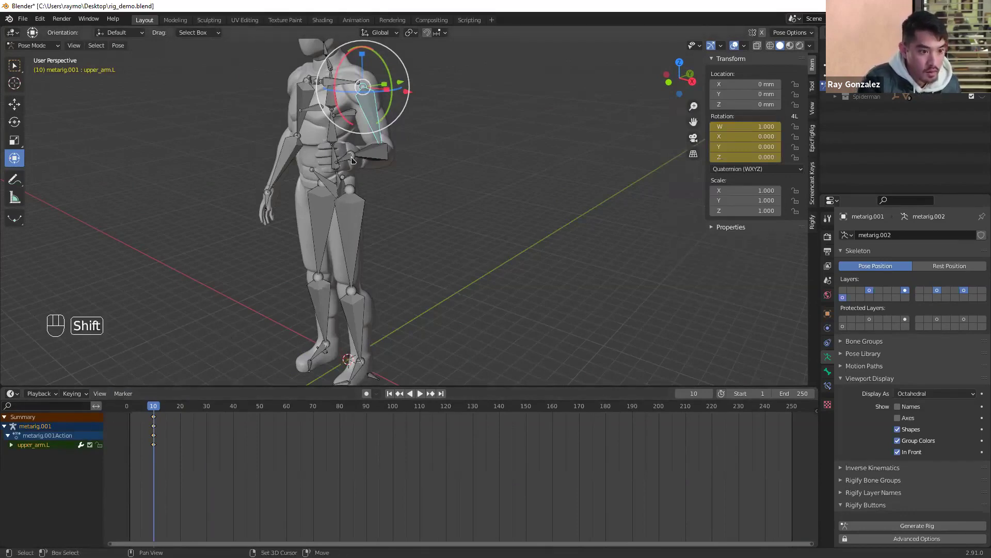
Raise the left upper arm at frame 40 to about W 0.400, X 0.825, Y -0.349, Z -0.193 and insert rotation keyframes
{"action": "middle_click_drag", "start_coordinate": [383, 155], "coordinate": [391, 83]}
{"action": "left_click_drag", "start_coordinate": [178, 408], "coordinate": [211, 409]}
{"action": "key", "text": "shift+ctrl+space"}
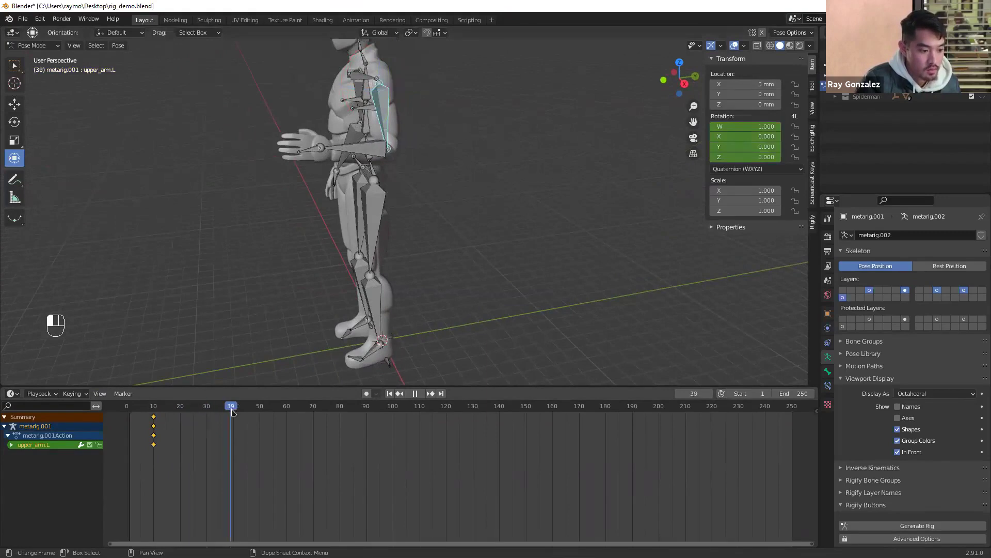
{"action": "key", "text": "shift+ctrl+space"}
{"action": "left_click_drag", "start_coordinate": [400, 51], "coordinate": [385, 118]}
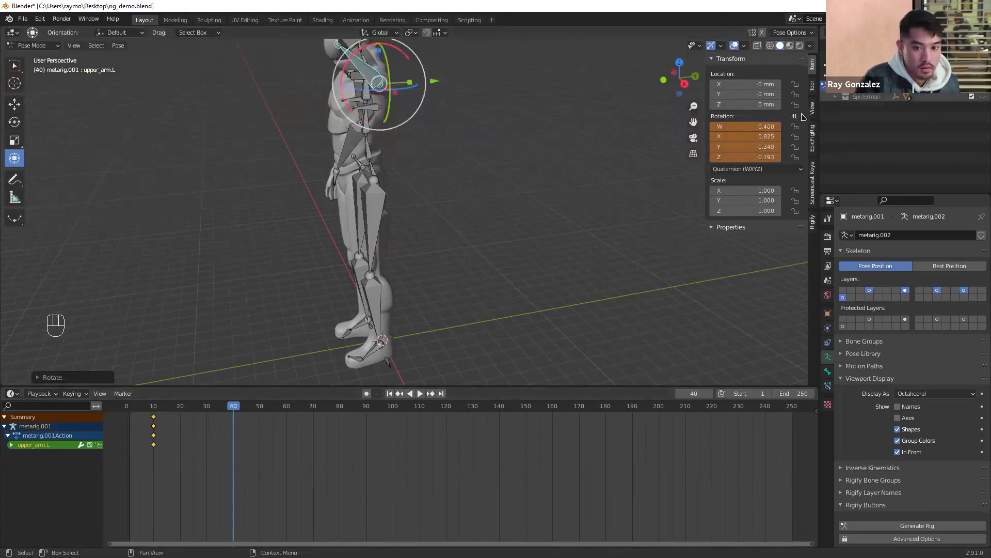
{"action": "right_click", "coordinate": [754, 124]}
{"action": "left_click", "coordinate": [746, 122]}
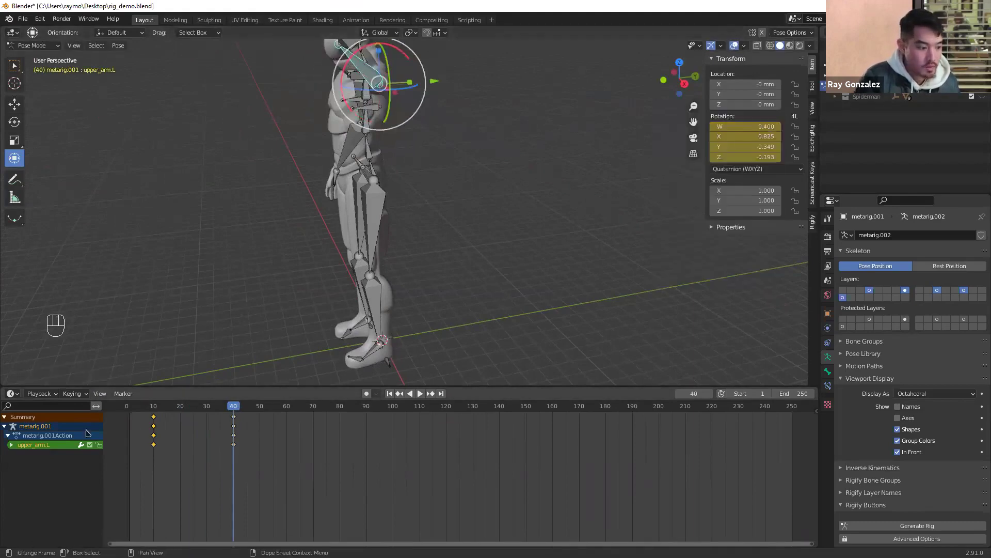
Straighten the left forearm bone upward at frame 40 and insert rotation keyframes for it
{"action": "middle_click_drag", "start_coordinate": [412, 161], "coordinate": [429, 176]}
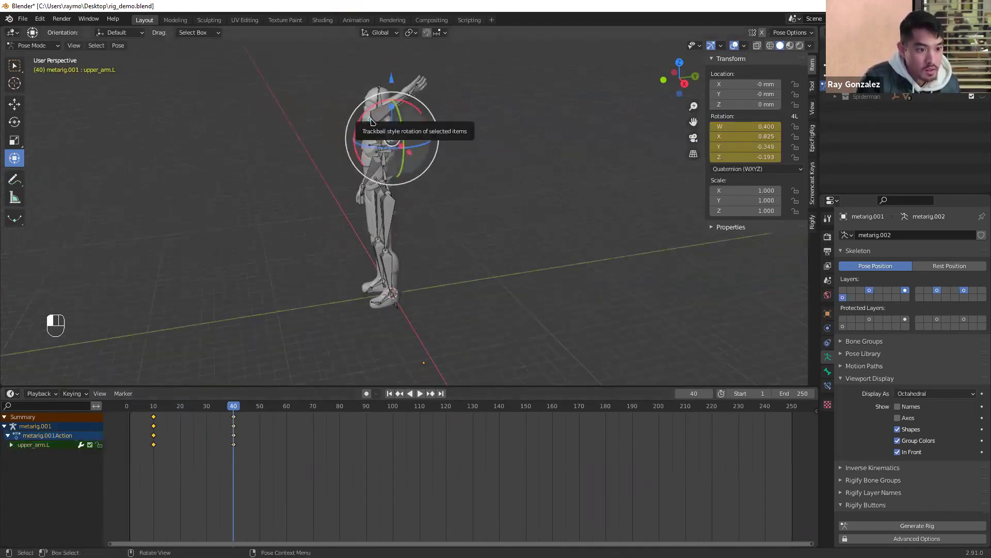
{"action": "left_click", "coordinate": [377, 121]}
{"action": "left_click_drag", "start_coordinate": [361, 85], "coordinate": [303, 98]}
{"action": "right_click", "coordinate": [755, 126]}
{"action": "left_click", "coordinate": [755, 126]}
Play the arm-raising animation from just before frame 10, and select the left forearm bone
{"action": "left_click_drag", "start_coordinate": [233, 406], "coordinate": [146, 407]}
{"action": "key", "text": "space"}
{"action": "left_click", "coordinate": [248, 239]}
{"action": "middle_click_drag", "start_coordinate": [248, 239], "coordinate": [394, 148]}
{"action": "left_click", "coordinate": [394, 148]}
{"action": "middle_click_drag", "start_coordinate": [482, 166], "coordinate": [429, 170]}
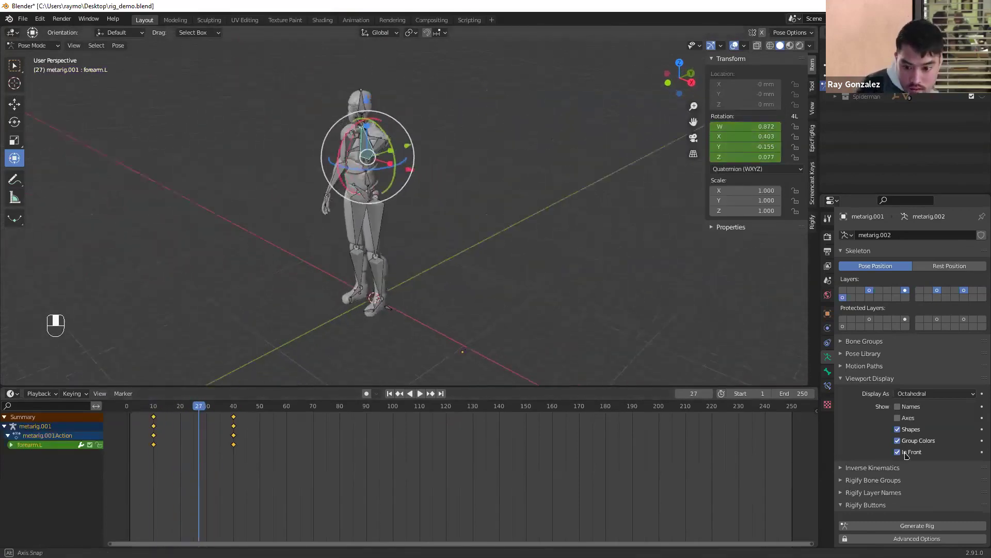
Turn off the armature's In Front display so the bones no longer show through the robot mesh
{"action": "left_click", "coordinate": [898, 453]}
{"action": "left_click", "coordinate": [898, 452]}
{"action": "left_click", "coordinate": [898, 452]}
Scrub and play the arm-raising animation between about frames 10 and 40, examining the mesh from several angles
{"action": "key", "text": "space"}
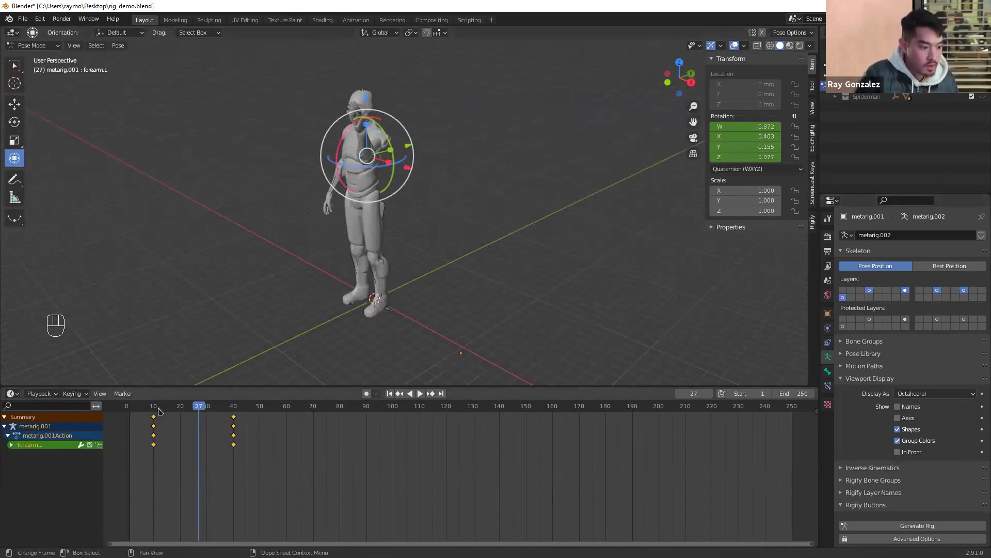
{"action": "mouse_move", "coordinate": [194, 419]}
{"action": "left_mouse_down"}
{"action": "mouse_move", "coordinate": [169, 420]}
{"action": "mouse_move", "coordinate": [250, 421]}
{"action": "mouse_move", "coordinate": [176, 425]}
{"action": "left_mouse_up"}
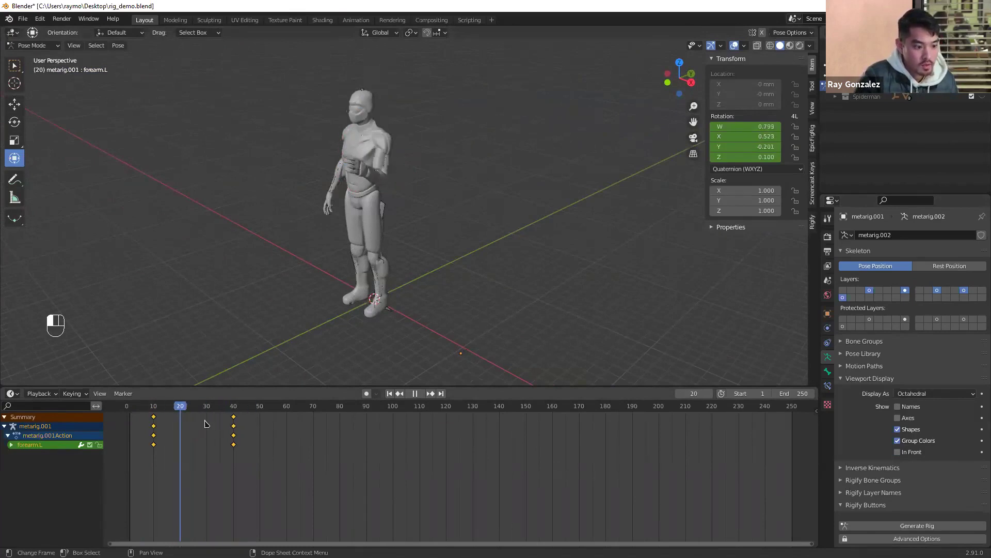
{"action": "key", "text": "space"}
{"action": "middle_click_drag", "start_coordinate": [268, 230], "coordinate": [309, 196]}
{"action": "scroll", "coordinate": [405, 171], "scroll_direction": "up", "scroll_amount": 2}
{"action": "left_click_drag", "start_coordinate": [205, 406], "coordinate": [151, 406]}
{"action": "middle_click_drag", "start_coordinate": [269, 206], "coordinate": [330, 256]}
{"action": "mouse_move", "coordinate": [155, 406]}
{"action": "left_mouse_down"}
{"action": "mouse_move", "coordinate": [214, 406]}
{"action": "mouse_move", "coordinate": [166, 406]}
{"action": "left_mouse_up"}
{"action": "key", "text": "space"}
{"action": "key", "text": "space"}
{"action": "middle_click_drag", "start_coordinate": [267, 293], "coordinate": [429, 271]}
Select the right shin bone and replay the arm animation, scrubbing repeatedly back to about frame 10
{"action": "left_click", "coordinate": [430, 269]}
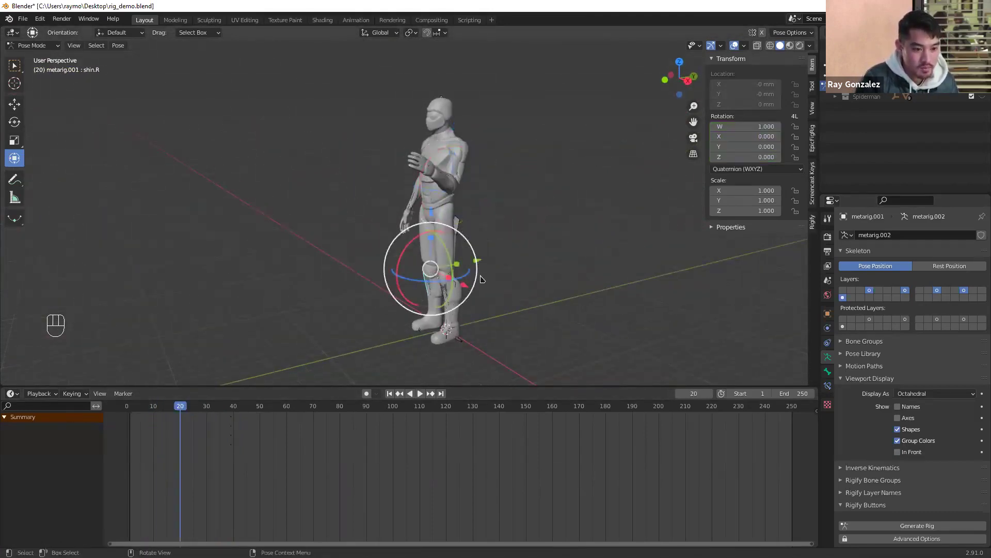
{"action": "key", "text": "space"}
{"action": "left_click", "coordinate": [219, 416]}
{"action": "left_click", "coordinate": [175, 416]}
{"action": "left_click_drag", "start_coordinate": [175, 417], "coordinate": [149, 417]}
{"action": "left_click", "coordinate": [260, 416]}
{"action": "left_click", "coordinate": [151, 416]}
{"action": "left_click", "coordinate": [207, 417]}
{"action": "left_click", "coordinate": [162, 416]}
{"action": "key", "text": "space"}
Select the left shin bone and review the arm animation from the side, playing it from frame 1
{"action": "left_click", "coordinate": [447, 289]}
{"action": "middle_click_drag", "start_coordinate": [372, 305], "coordinate": [445, 307]}
{"action": "mouse_move", "coordinate": [516, 308]}
{"action": "middle_mouse_down"}
{"action": "mouse_move", "coordinate": [671, 300]}
{"action": "mouse_move", "coordinate": [625, 310]}
{"action": "mouse_move", "coordinate": [516, 303]}
{"action": "middle_mouse_up"}
{"action": "scroll", "coordinate": [187, 415], "scroll_direction": "down", "scroll_amount": 1}
{"action": "key", "text": "space"}
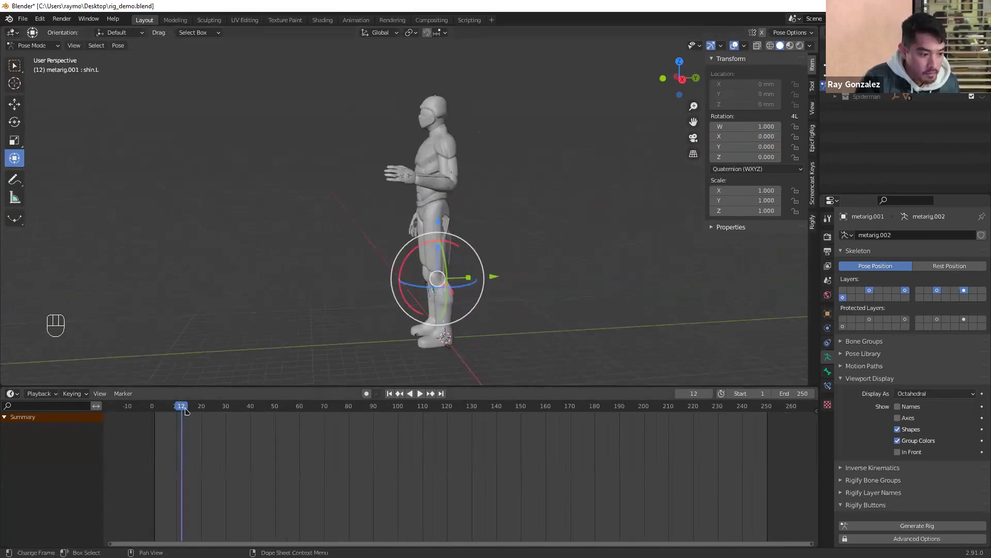
{"action": "left_click", "coordinate": [179, 417]}
{"action": "left_click_drag", "start_coordinate": [179, 416], "coordinate": [155, 417]}
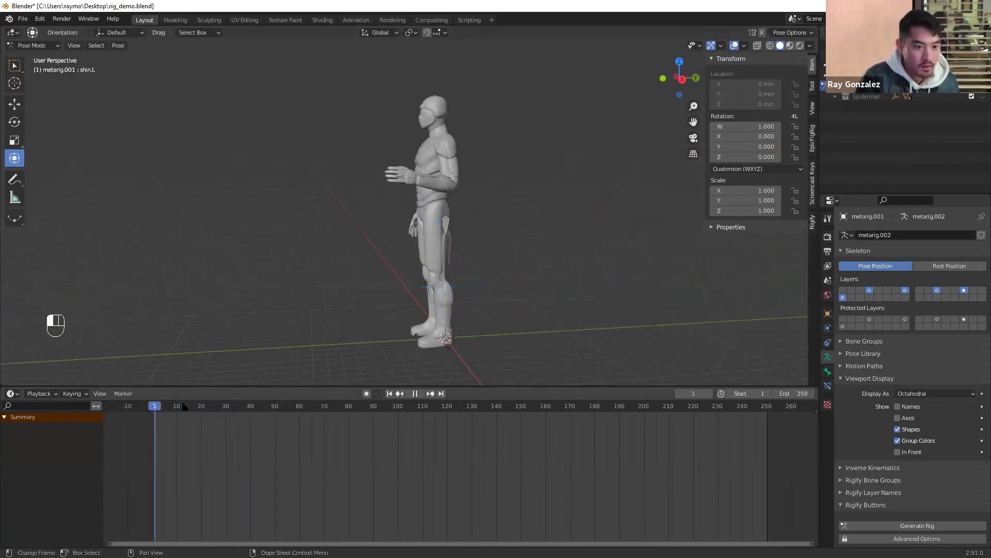
{"action": "key", "text": "space"}
{"action": "key", "text": "space"}
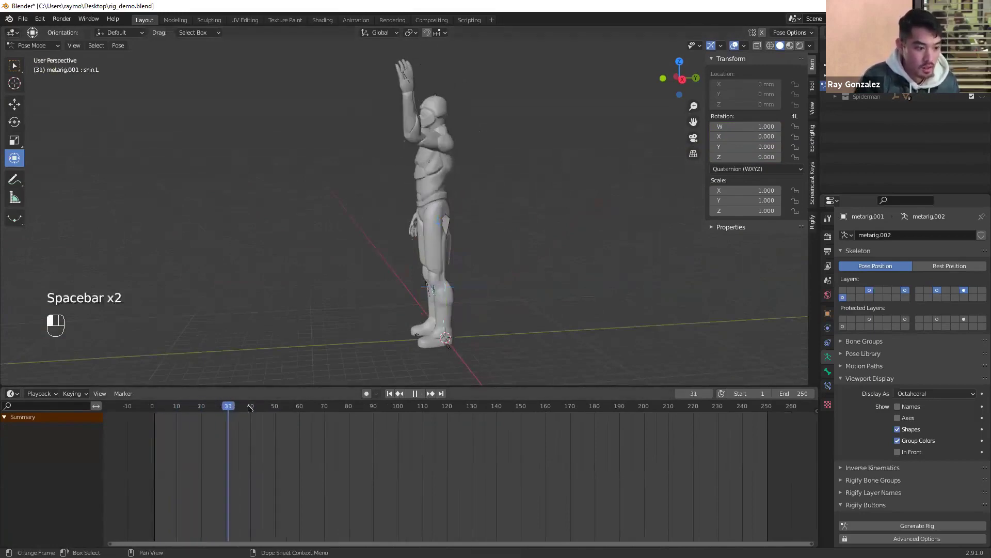
{"action": "mouse_move", "coordinate": [206, 411]}
{"action": "left_mouse_down"}
{"action": "mouse_move", "coordinate": [184, 410]}
{"action": "mouse_move", "coordinate": [211, 413]}
{"action": "left_mouse_up"}
{"action": "key", "text": "Escape"}
Inspect the raised left arm at frame 25 from the side and front, and deselect all bones
{"action": "middle_click_drag", "start_coordinate": [295, 272], "coordinate": [426, 286]}
{"action": "middle_click_drag", "start_coordinate": [311, 353], "coordinate": [279, 347]}
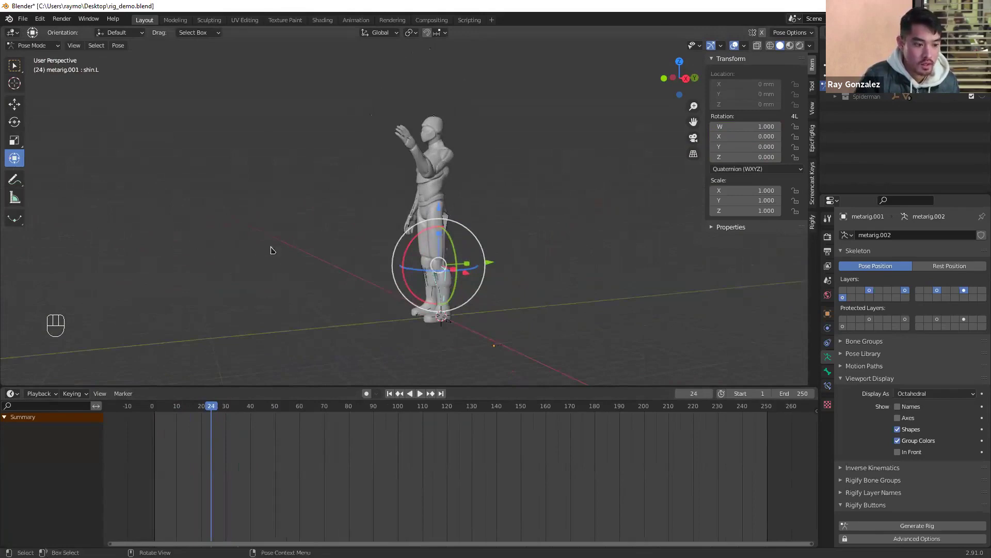
{"action": "middle_click_drag", "start_coordinate": [272, 248], "coordinate": [311, 254]}
{"action": "left_click_drag", "start_coordinate": [209, 406], "coordinate": [213, 406]}
{"action": "middle_click_drag", "start_coordinate": [283, 297], "coordinate": [233, 289]}
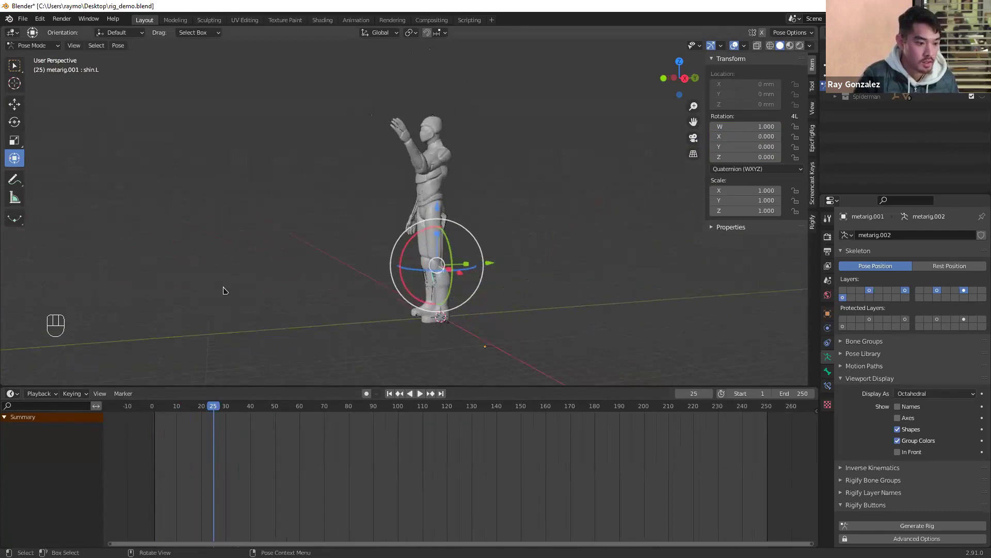
{"action": "middle_click_drag", "start_coordinate": [233, 289], "coordinate": [326, 265]}
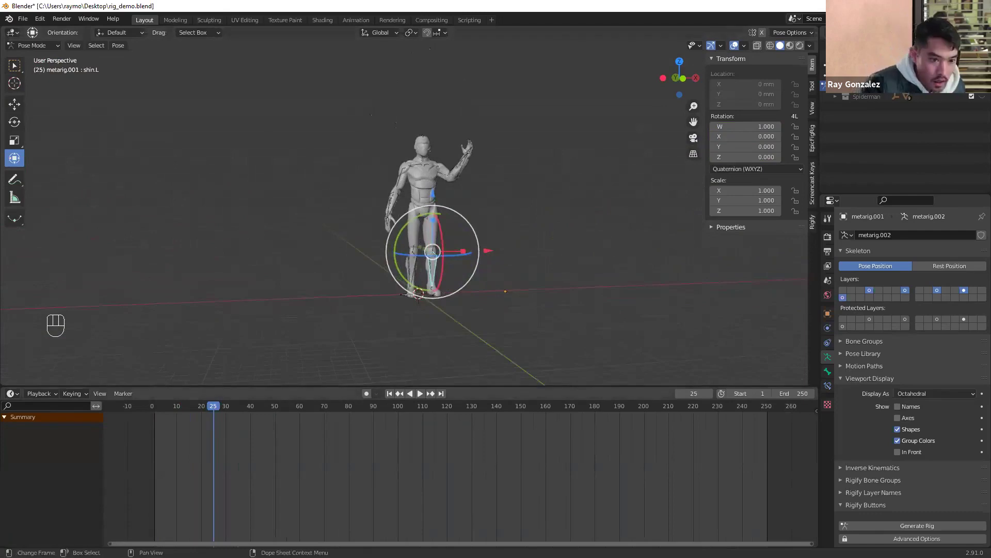
{"action": "middle_click_drag", "start_coordinate": [504, 328], "coordinate": [458, 336]}
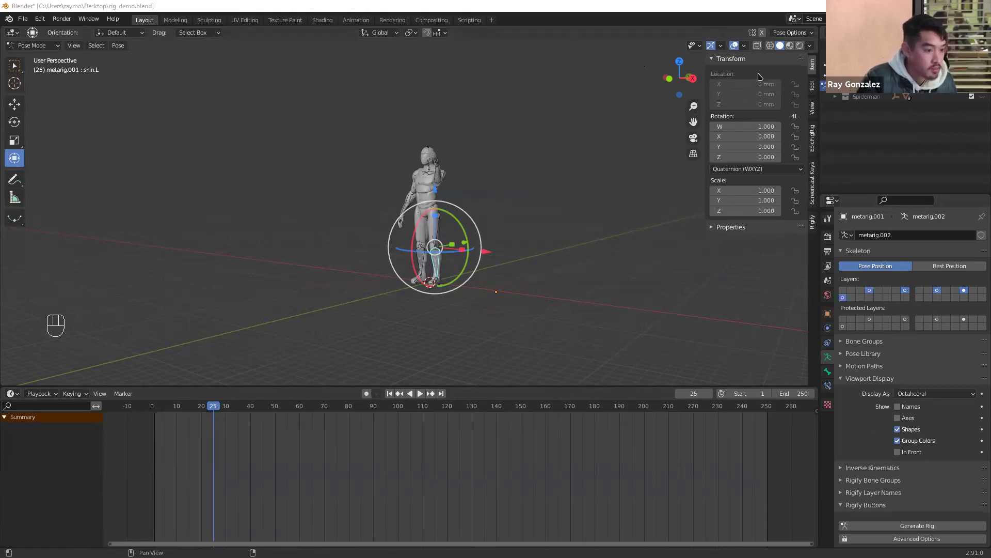
{"action": "key", "text": "alt+a"}
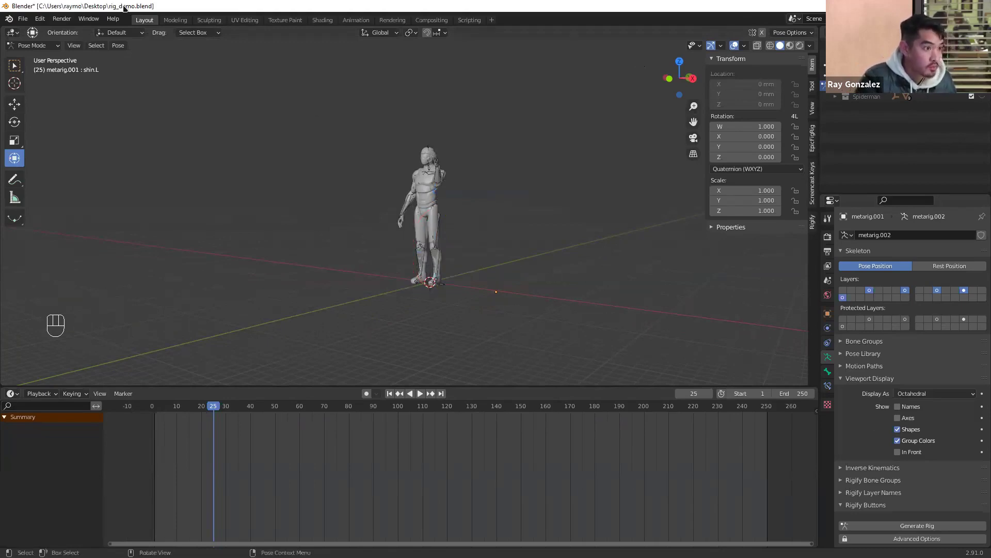
Open the Preferences and look over the available file import options
{"action": "left_click", "coordinate": [23, 19]}
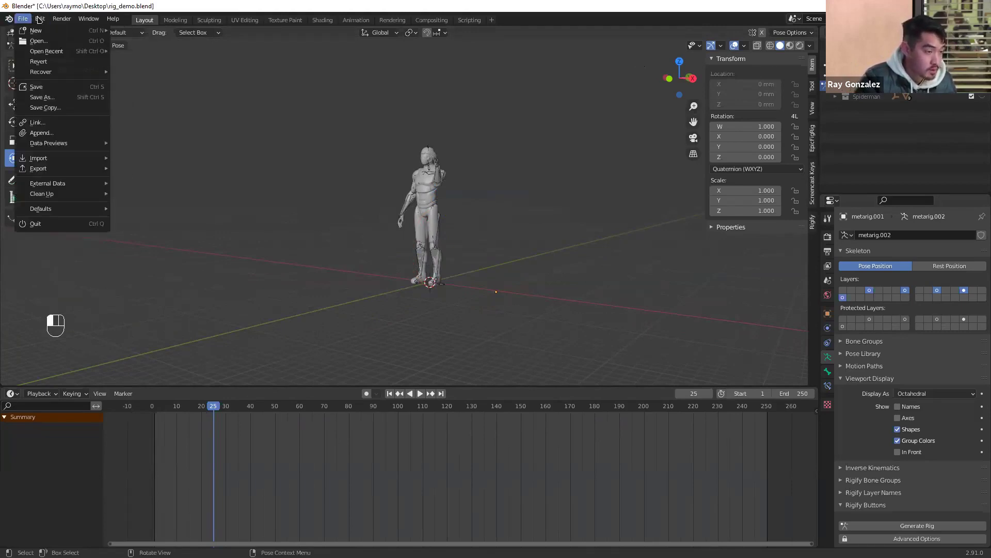
{"action": "mouse_move", "coordinate": [39, 19]}
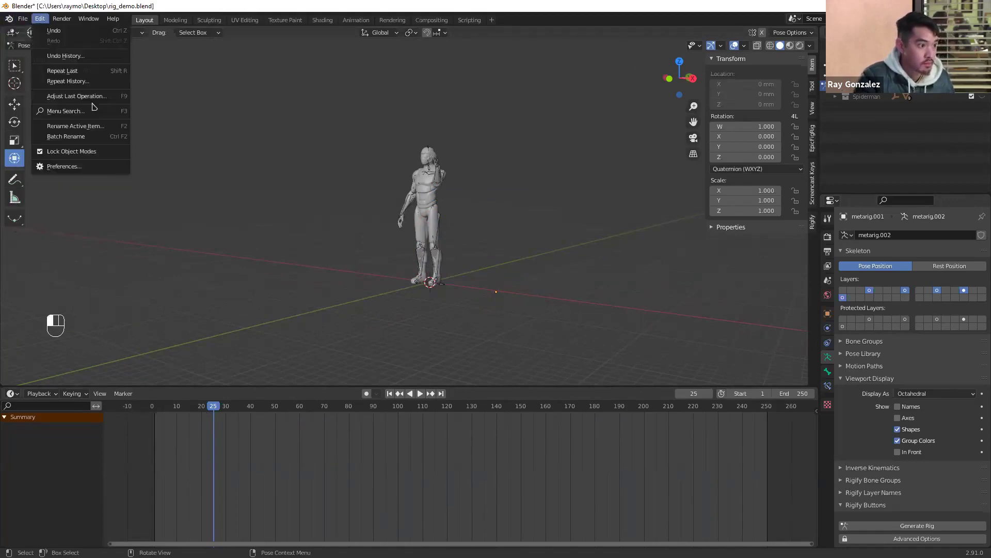
{"action": "left_click", "coordinate": [89, 170]}
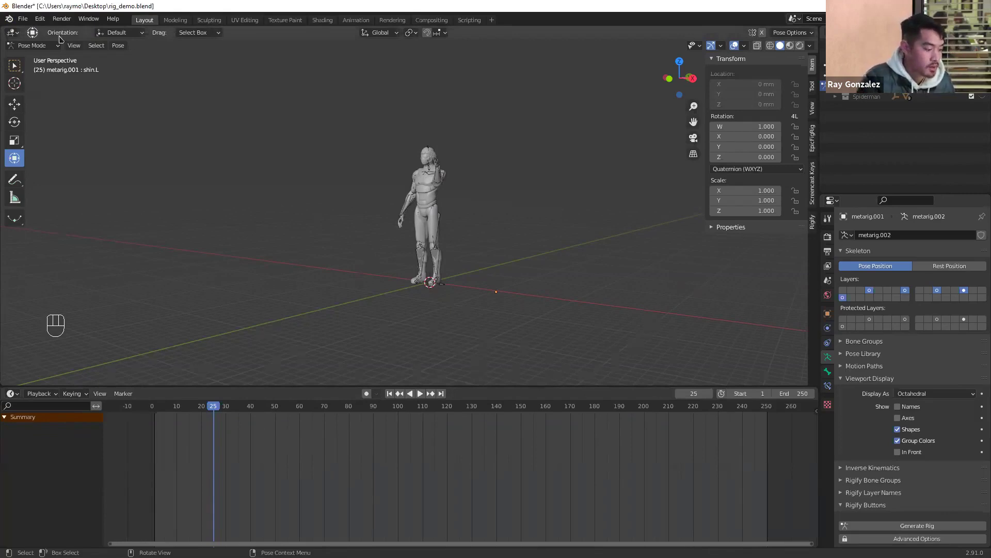
{"action": "left_click", "coordinate": [24, 19]}
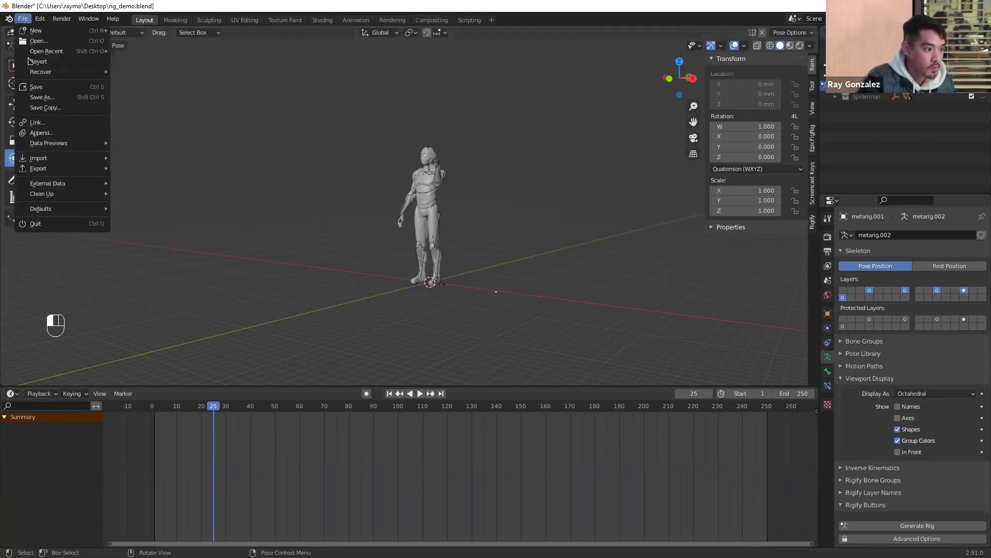
{"action": "mouse_move", "coordinate": [70, 158]}
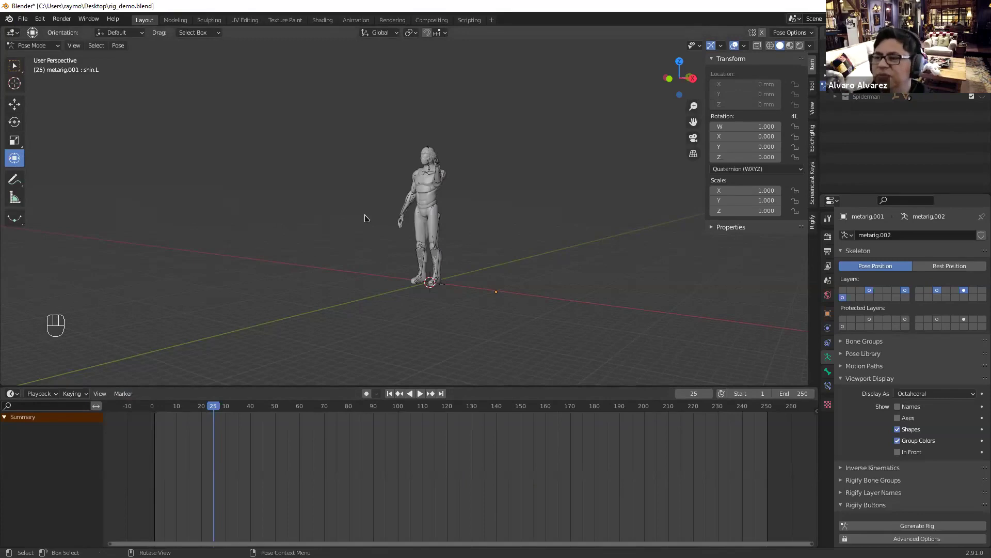
{"action": "left_click_drag", "start_coordinate": [385, 143], "coordinate": [488, 294]}
{"action": "mouse_move", "coordinate": [488, 294]}
{"action": "middle_mouse_down"}
{"action": "mouse_move", "coordinate": [513, 296]}
{"action": "mouse_move", "coordinate": [499, 297]}
{"action": "middle_mouse_up"}
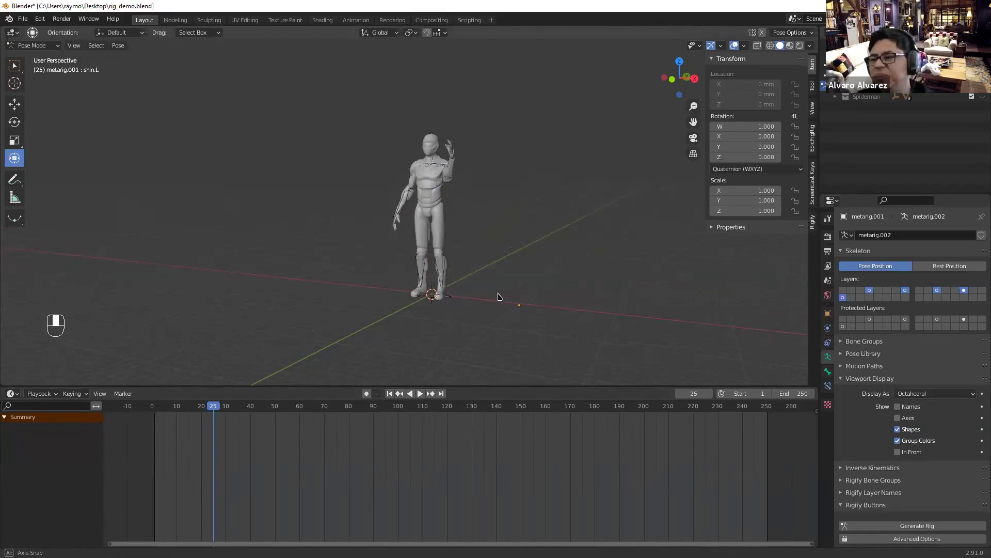
{"action": "middle_click_drag", "start_coordinate": [498, 296], "coordinate": [498, 296]}
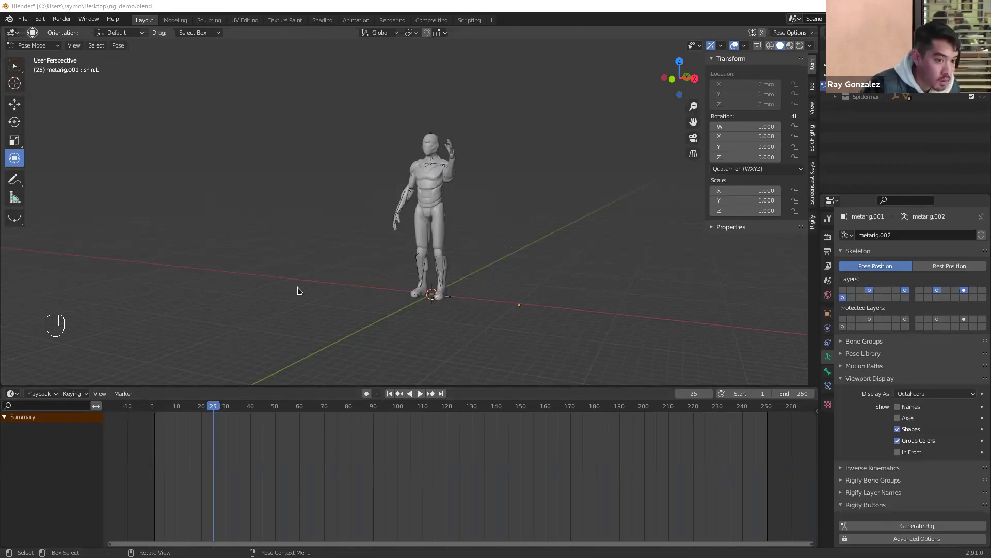
{"action": "scroll", "coordinate": [280, 260], "scroll_direction": "up", "scroll_amount": 2}
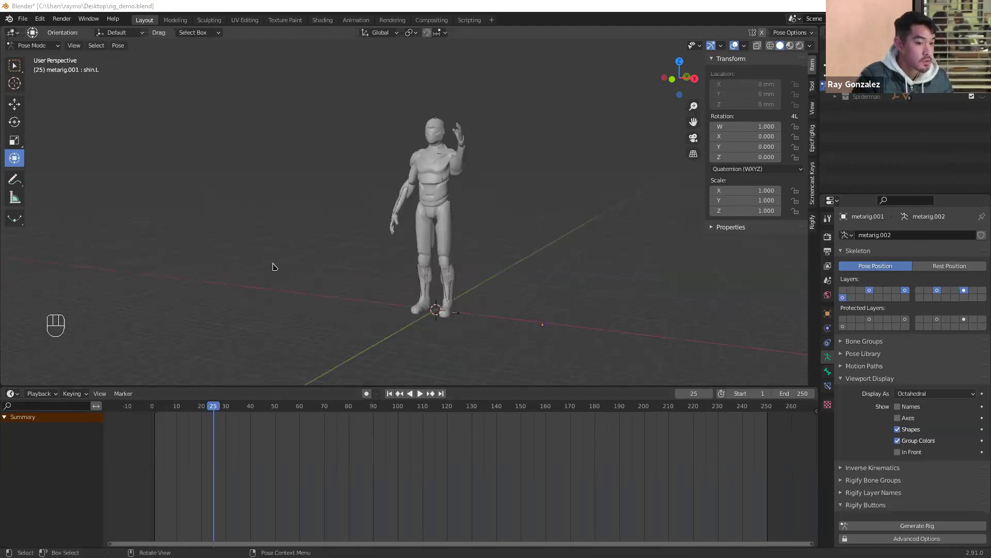
{"action": "middle_click_drag", "start_coordinate": [274, 266], "coordinate": [177, 264]}
Switch the armature to Object Mode, add a cube mesh and move it along the X axis beside the robot
{"action": "key", "text": "shift+a"}
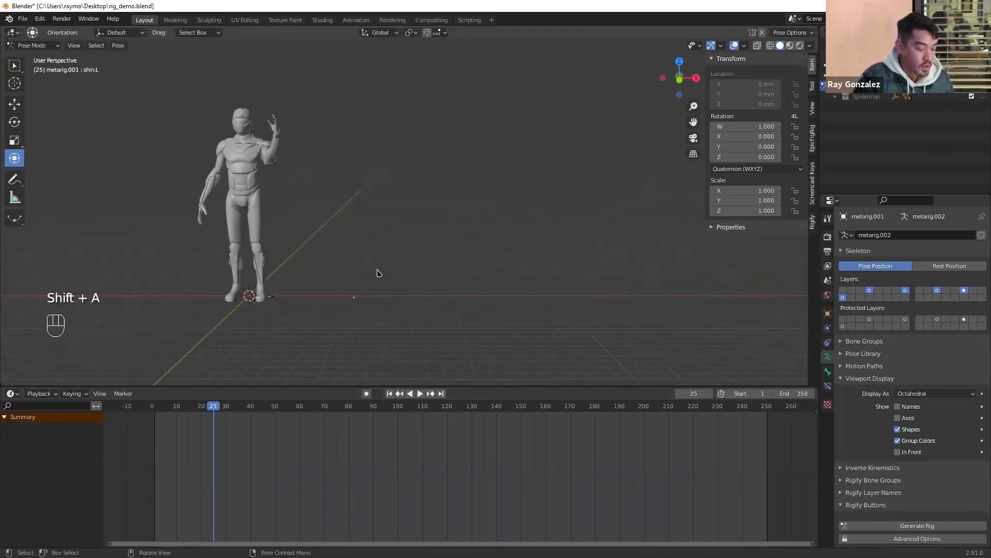
{"action": "scroll", "coordinate": [381, 261], "scroll_direction": "up", "scroll_amount": 2}
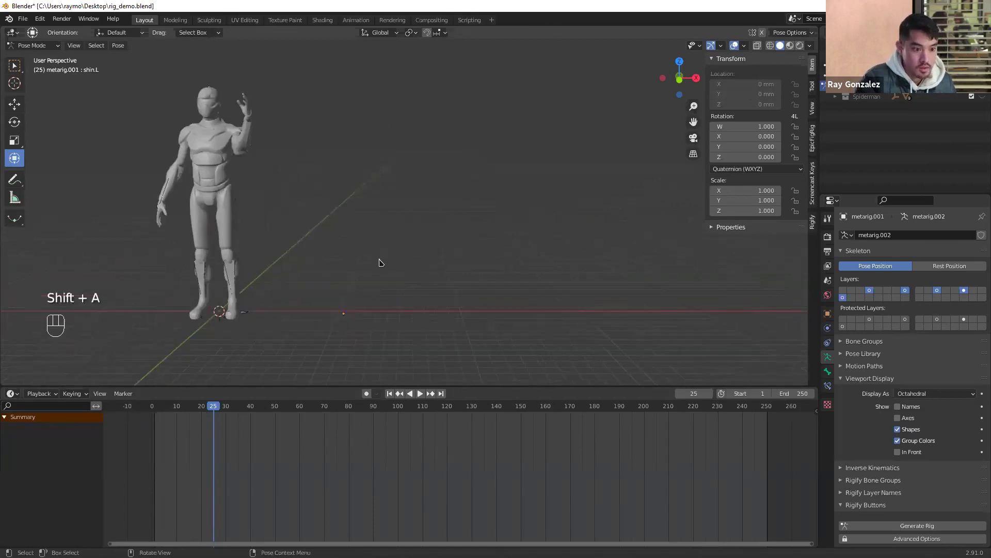
{"action": "key", "text": "shift+a"}
{"action": "key", "text": "ctrl+Tab"}
{"action": "key", "text": "Return"}
{"action": "key", "text": "shift+a"}
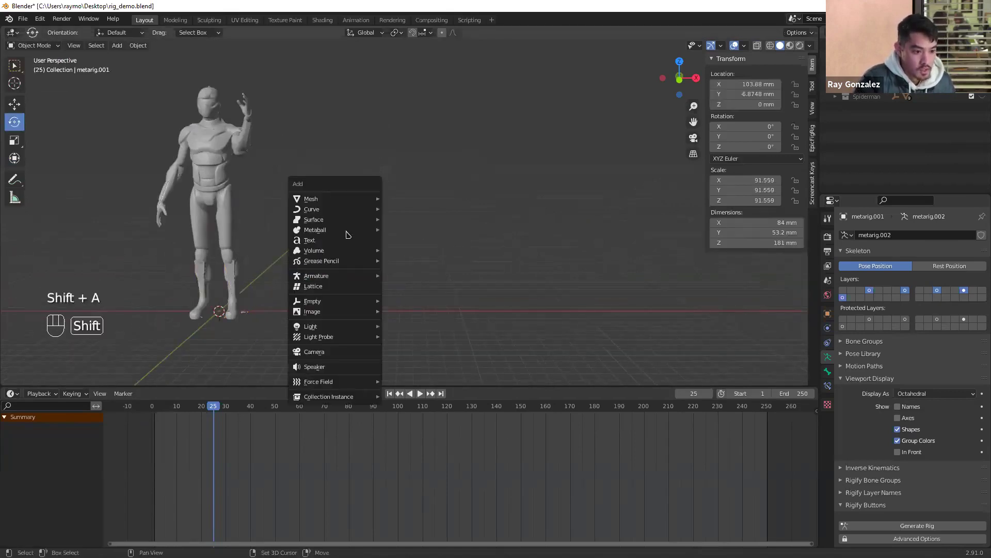
{"action": "mouse_move", "coordinate": [355, 203]}
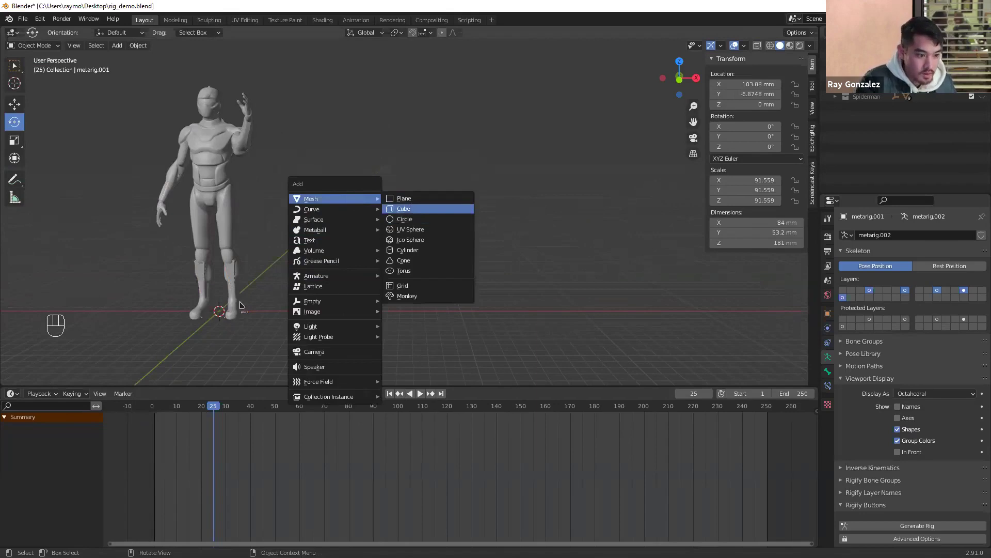
{"action": "left_click", "coordinate": [403, 208]}
{"action": "key", "text": "g"}
{"action": "key", "text": "x"}
{"action": "left_click", "coordinate": [365, 309]}
Scale and reposition the cube into a tall, narrow box standing on the ground beside the robot
{"action": "key", "text": "s"}
{"action": "left_click", "coordinate": [372, 239]}
{"action": "key", "text": "s"}
{"action": "left_click", "coordinate": [364, 298]}
{"action": "key", "text": "g"}
{"action": "left_click", "coordinate": [360, 217]}
{"action": "key", "text": "g"}
{"action": "left_click", "coordinate": [362, 267]}
{"action": "key", "text": "s"}
{"action": "left_click", "coordinate": [427, 259]}
Put the box into Edit Mode and add a single loop cut around it, slid down close to its base
{"action": "middle_click_drag", "start_coordinate": [427, 259], "coordinate": [290, 248]}
{"action": "key", "text": "Tab"}
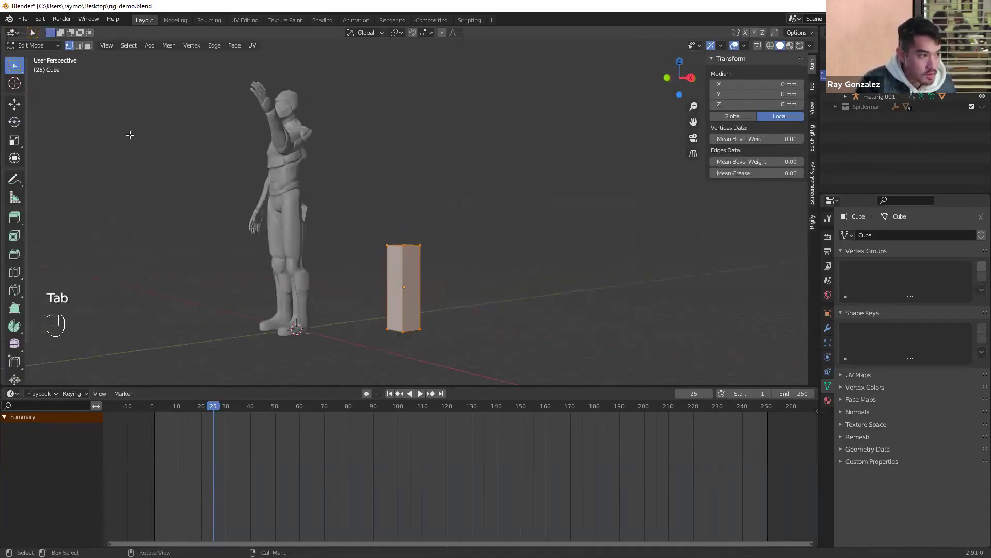
{"action": "left_click", "coordinate": [15, 272]}
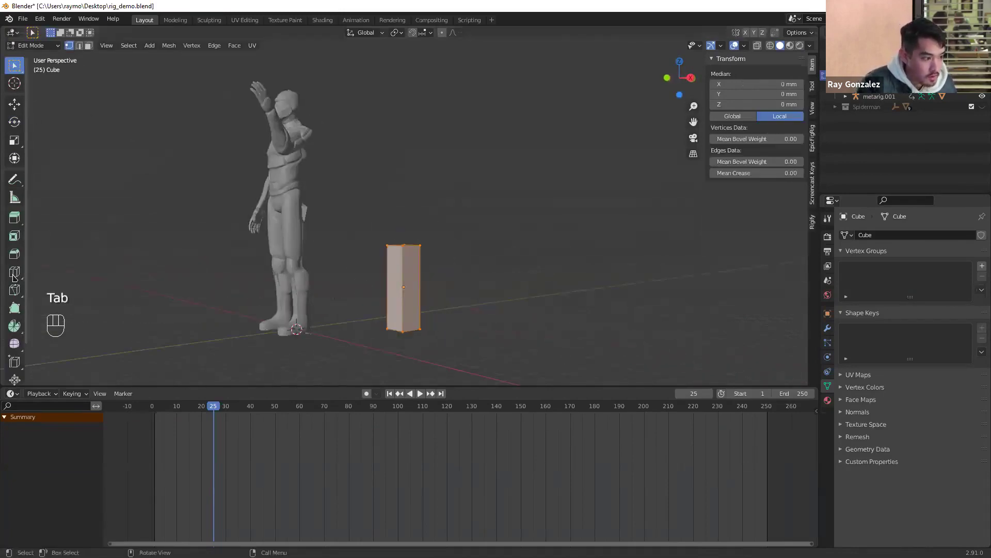
{"action": "left_click", "coordinate": [396, 309]}
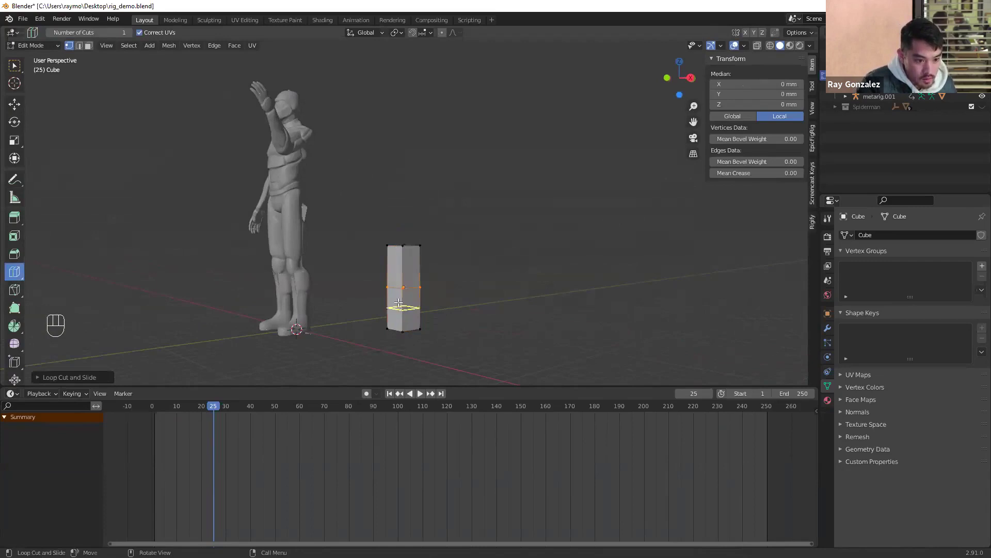
{"action": "key", "text": "ctrl+z"}
{"action": "left_click_drag", "start_coordinate": [400, 305], "coordinate": [400, 331]}
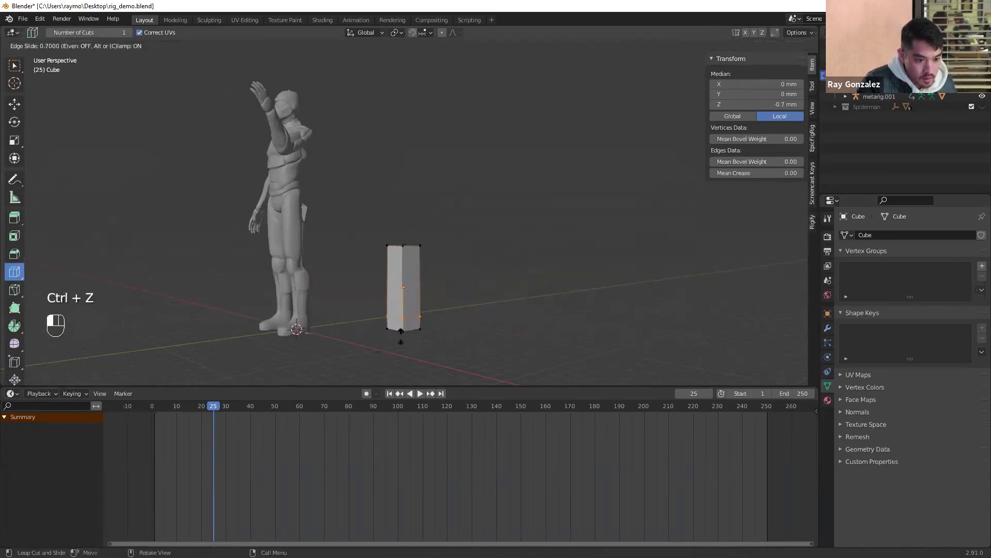
{"action": "right_click", "coordinate": [401, 330]}
{"action": "key", "text": "Tab"}
{"action": "key", "text": "Tab"}
{"action": "scroll", "coordinate": [421, 330], "scroll_direction": "up", "scroll_amount": 2}
{"action": "middle_click_drag", "start_coordinate": [450, 262], "coordinate": [484, 194], "text": "shift"}
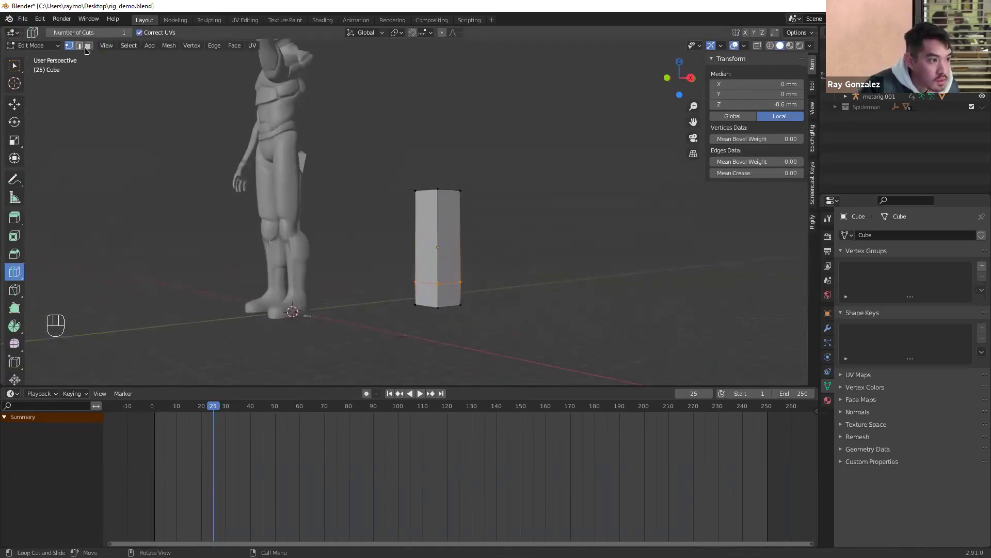
Switch to face selection and extrude the box's lower front face forward into a foot, making the shape about 33 mm deep along Y
{"action": "left_click", "coordinate": [87, 46]}
{"action": "left_click", "coordinate": [435, 296]}
{"action": "middle_click_drag", "start_coordinate": [470, 290], "coordinate": [362, 282]}
{"action": "key", "text": "ctrl+z"}
{"action": "key", "text": "ctrl+z"}
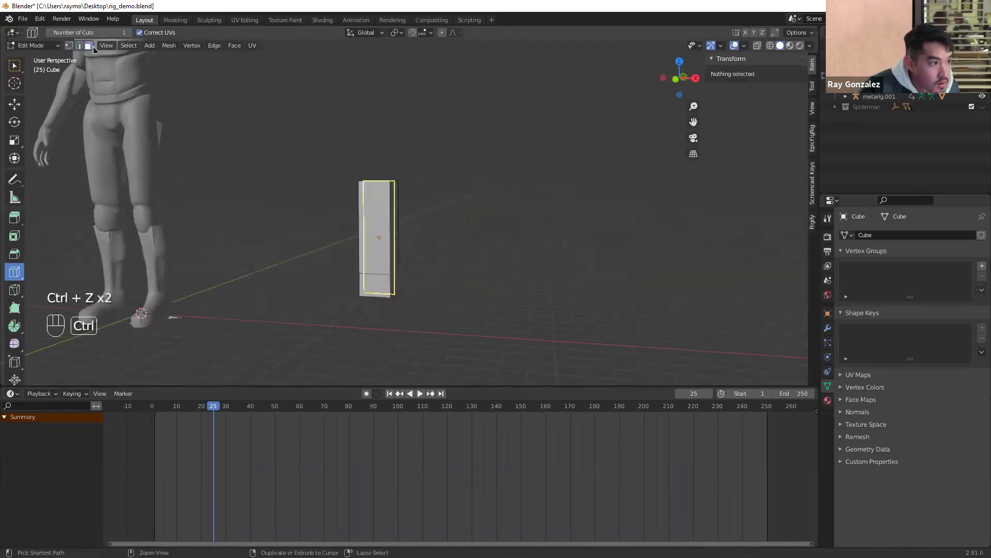
{"action": "left_click", "coordinate": [14, 66]}
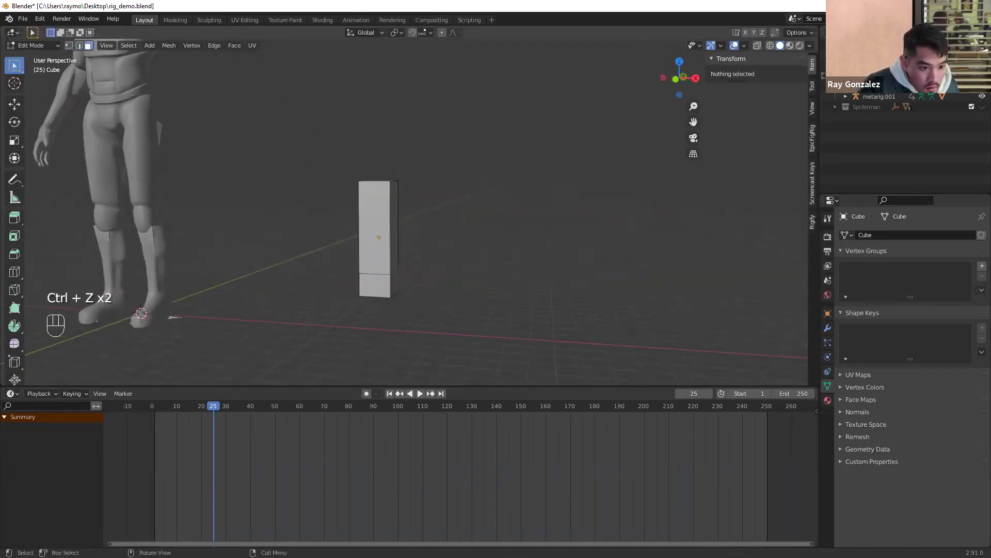
{"action": "left_click", "coordinate": [382, 286]}
{"action": "key", "text": "r"}
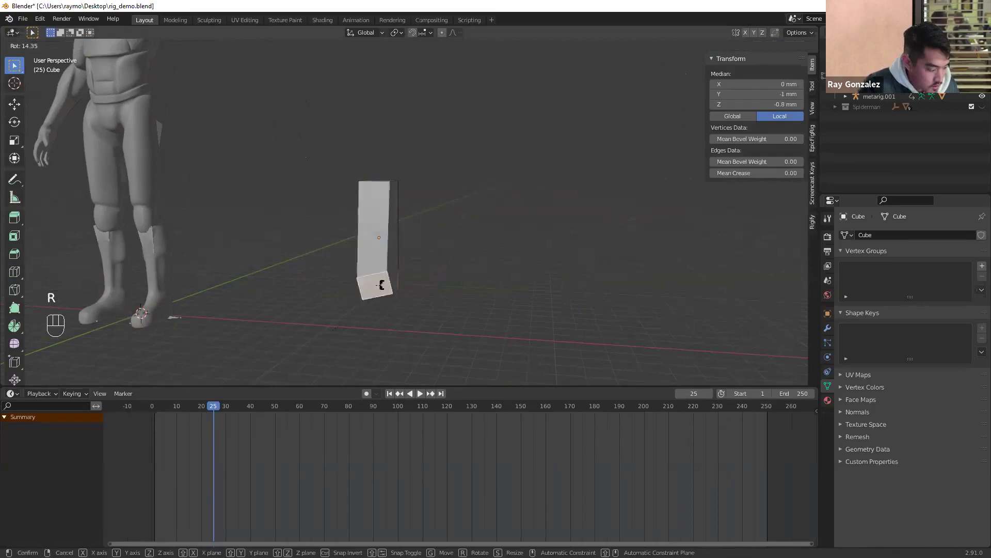
{"action": "key", "text": "ctrl+z"}
{"action": "key", "text": "e"}
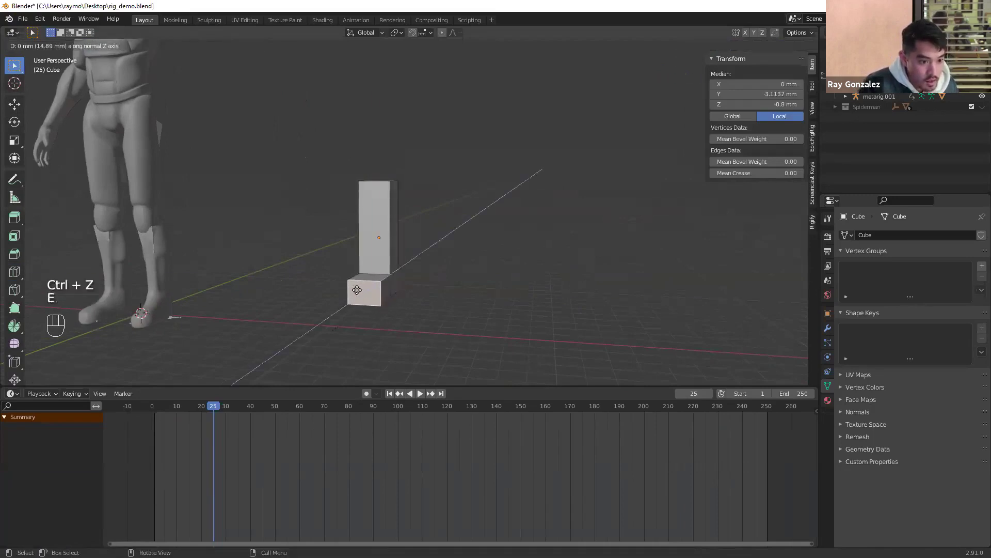
{"action": "left_click", "coordinate": [485, 284]}
{"action": "middle_click_drag", "start_coordinate": [454, 274], "coordinate": [398, 284]}
{"action": "scroll", "coordinate": [395, 273], "scroll_direction": "up", "scroll_amount": 2}
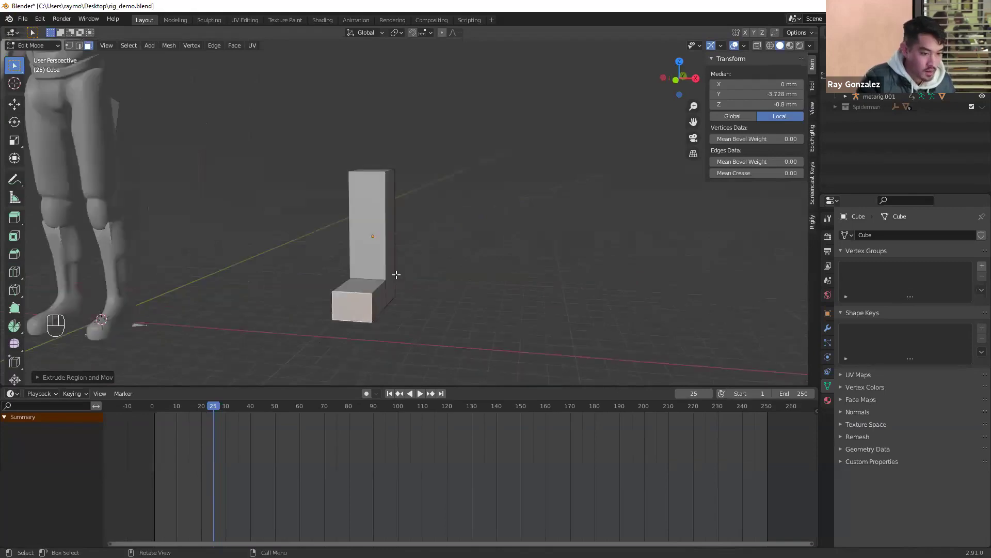
Return the box to Object Mode and examine its L shape beside the robot from several angles
{"action": "middle_click_drag", "start_coordinate": [357, 105], "coordinate": [528, 255]}
{"action": "key", "text": "Tab"}
{"action": "key", "text": "Tab"}
{"action": "key", "text": "Tab"}
{"action": "left_click", "coordinate": [454, 243]}
{"action": "middle_click_drag", "start_coordinate": [455, 243], "coordinate": [475, 277]}
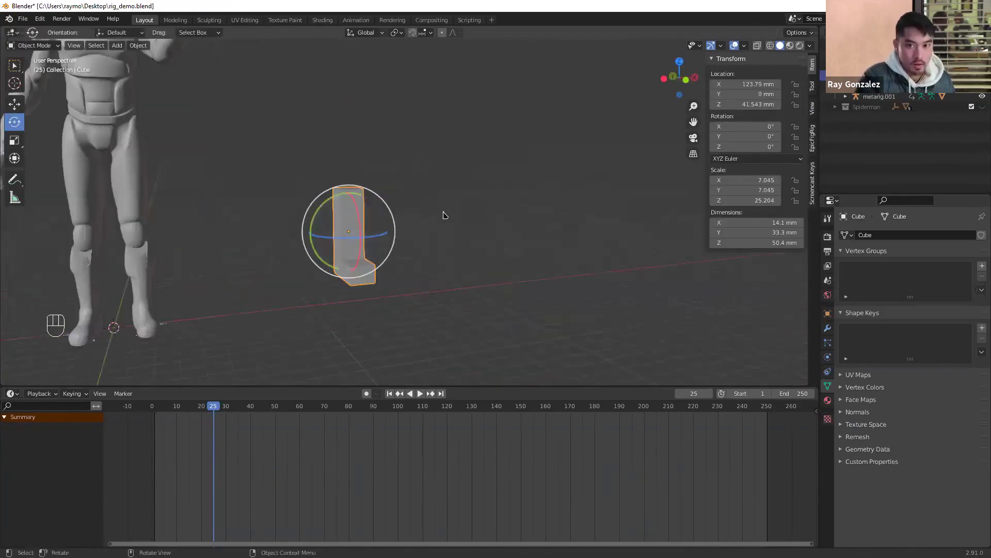
{"action": "scroll", "coordinate": [398, 198], "scroll_direction": "down", "scroll_amount": 3}
{"action": "middle_click_drag", "start_coordinate": [398, 198], "coordinate": [486, 193]}
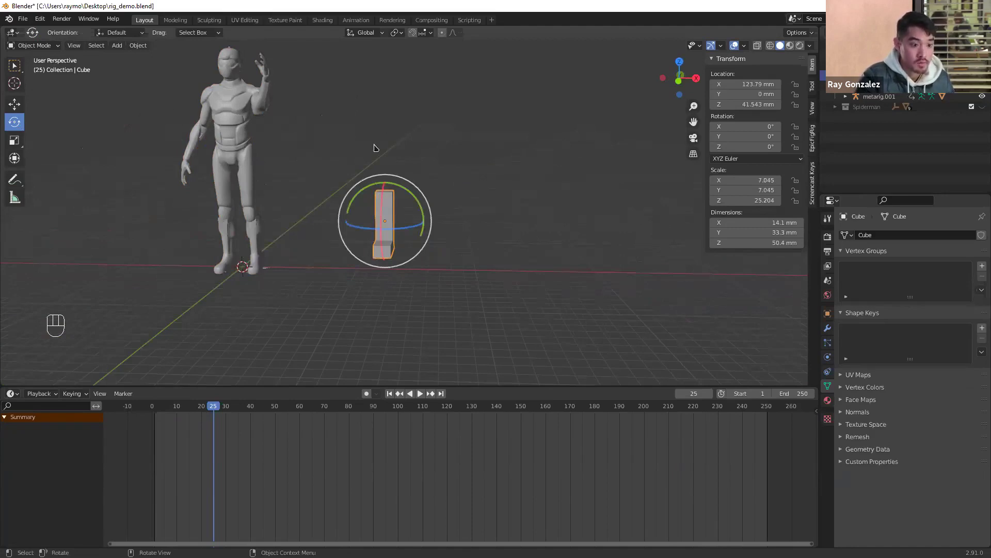
{"action": "left_click", "coordinate": [236, 119]}
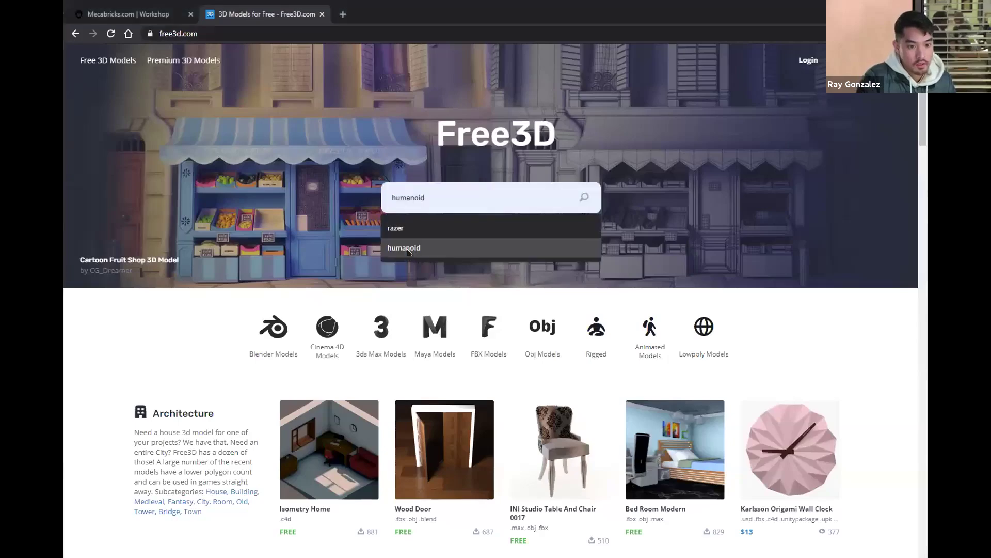
Switch to the Free3D website in the browser, search for "humanoid" and look over the models
{"action": "left_click", "coordinate": [406, 248]}
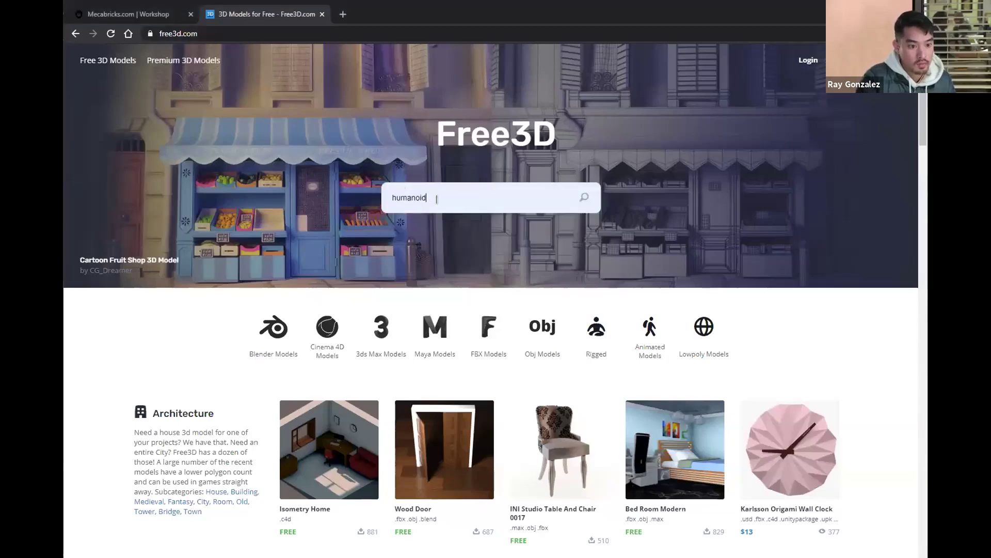
{"action": "key", "text": "Return"}
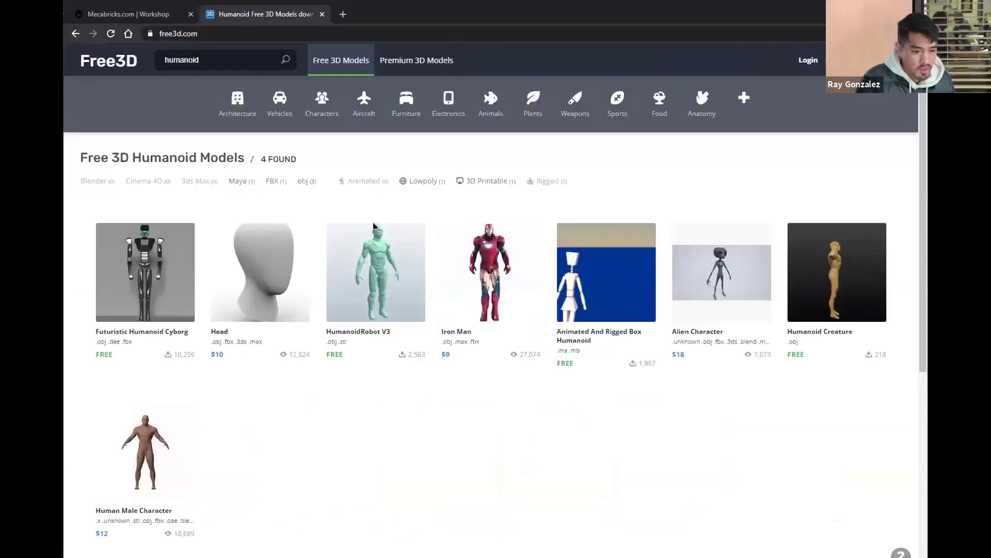
{"action": "scroll", "coordinate": [363, 266], "scroll_direction": "down", "scroll_amount": 1}
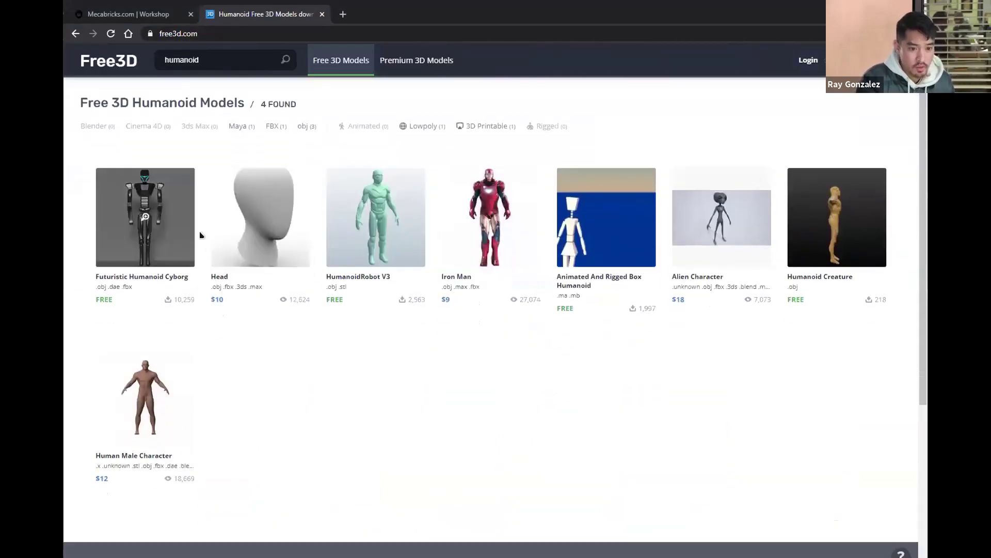
{"action": "scroll", "coordinate": [156, 238], "scroll_direction": "up", "scroll_amount": 1}
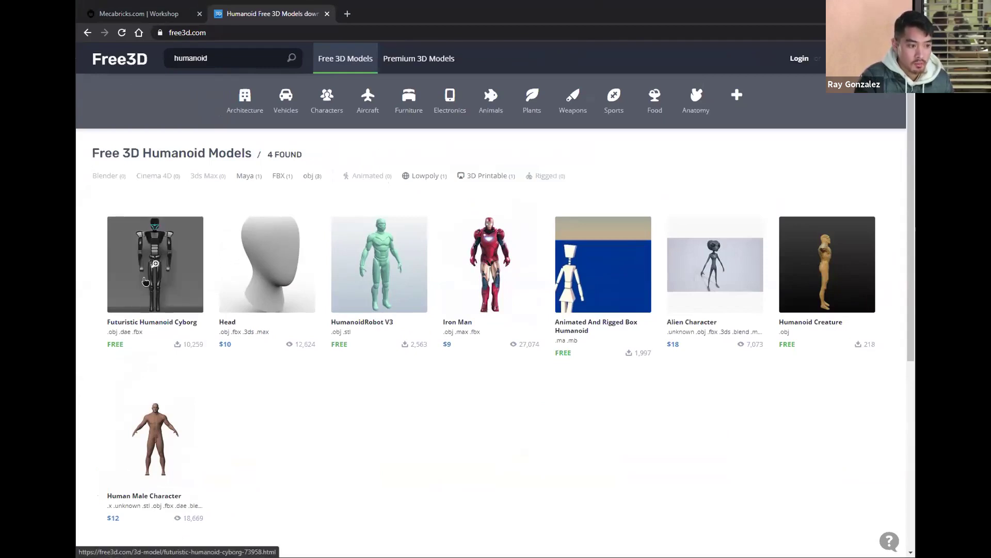
Check the file formats listed for the Futuristic Humanoid Cyborg and HumanoidRobot V3 models
{"action": "triple_click", "coordinate": [129, 332]}
{"action": "left_click_drag", "start_coordinate": [155, 335], "coordinate": [103, 336]}
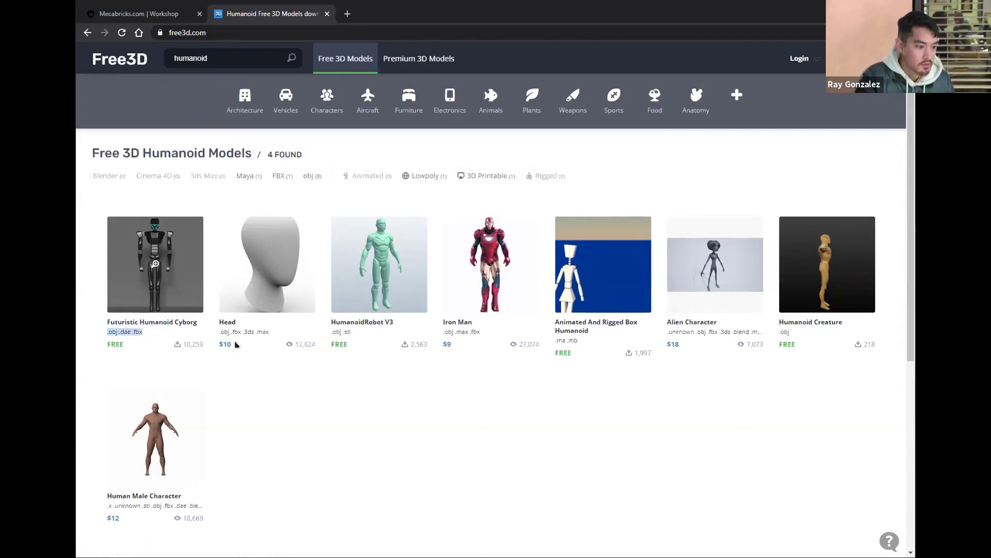
{"action": "left_click_drag", "start_coordinate": [331, 333], "coordinate": [354, 337]}
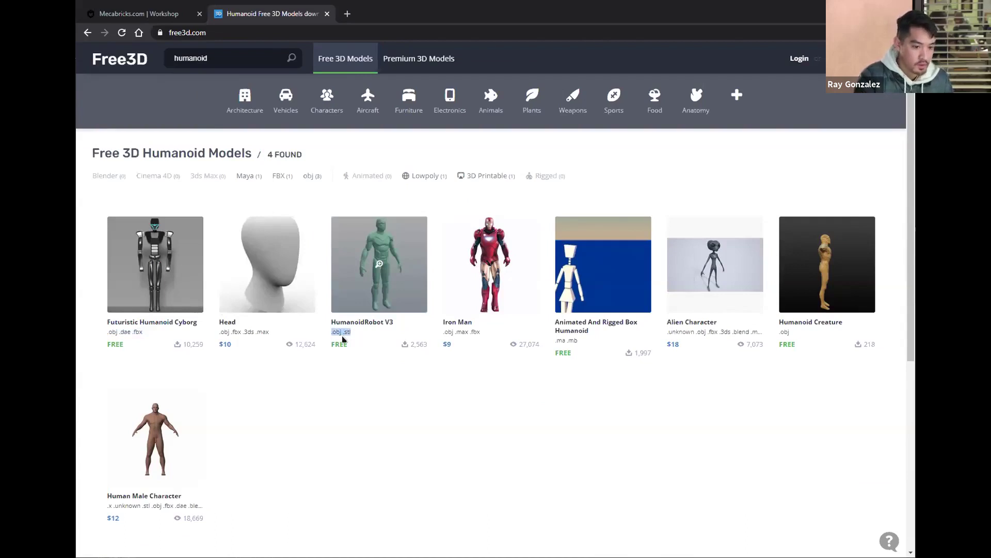
Search Free3D for "spider man" and check the availability of Blender files
{"action": "left_click", "coordinate": [211, 59]}
{"action": "key", "text": "ctrl+a"}
{"action": "type", "text": "spider man"}
{"action": "key", "text": "Return"}
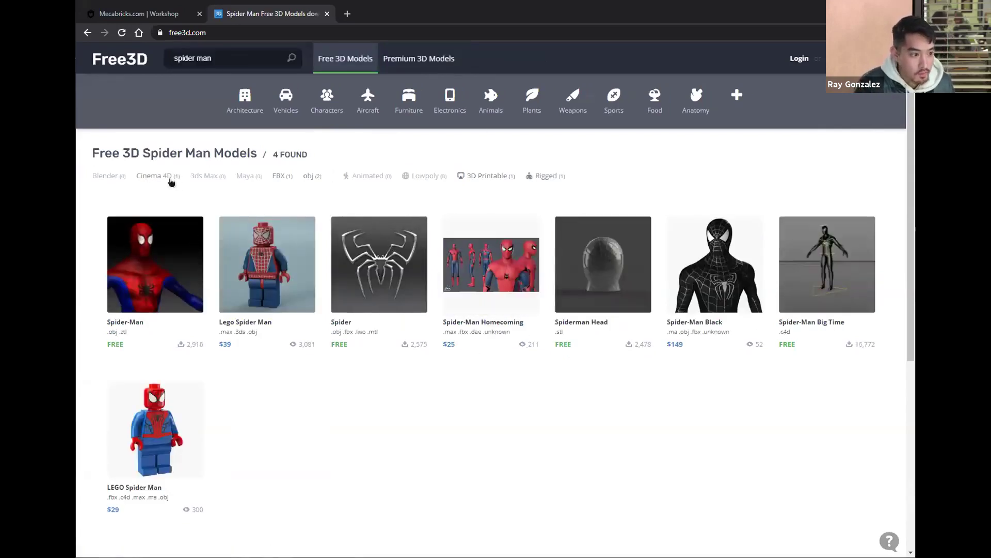
{"action": "left_click_drag", "start_coordinate": [129, 176], "coordinate": [92, 176]}
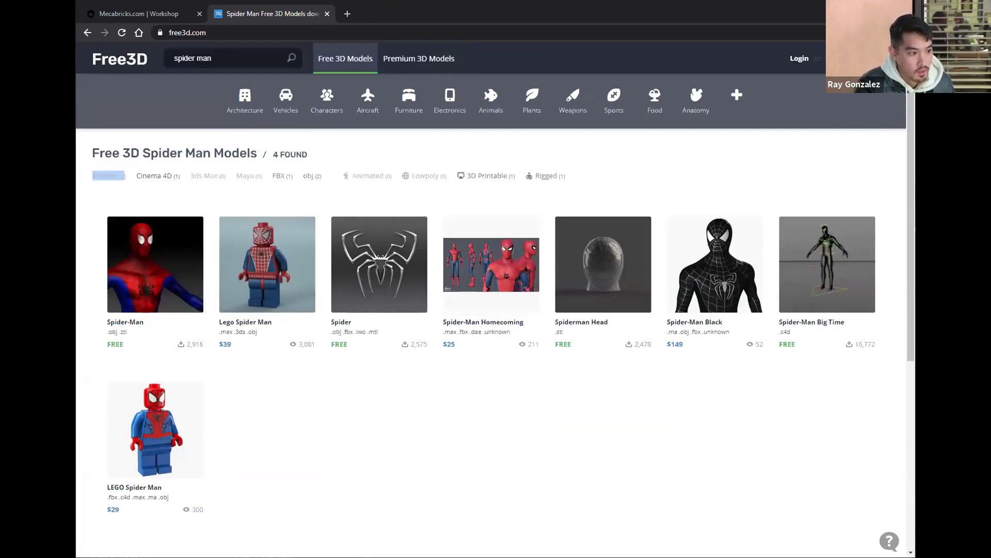
Search Free3D for "iron man" and filter the models to the Blender format
{"action": "left_click", "coordinate": [197, 62]}
{"action": "key", "text": "ctrl+a"}
{"action": "type", "text": "iron man"}
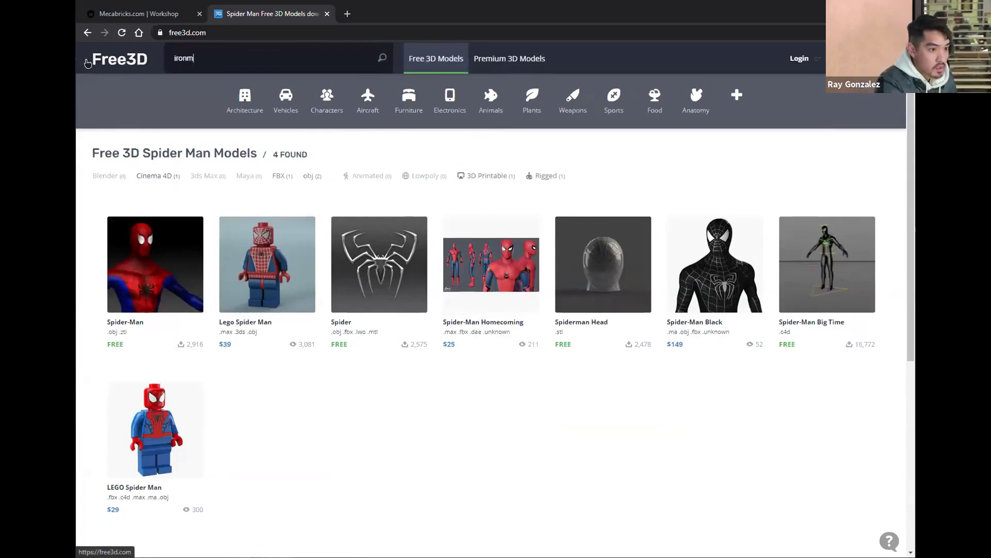
{"action": "key", "text": "Return"}
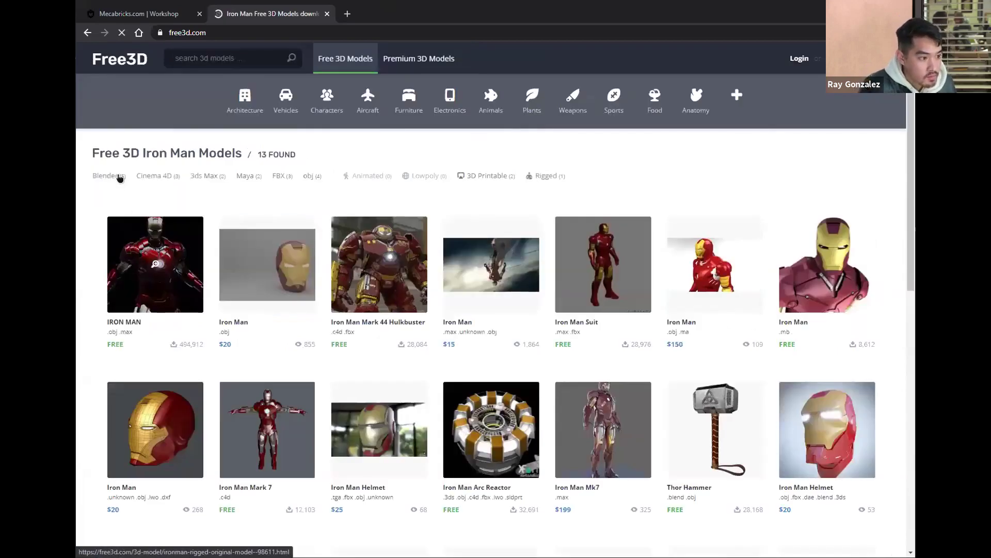
{"action": "left_click", "coordinate": [106, 176]}
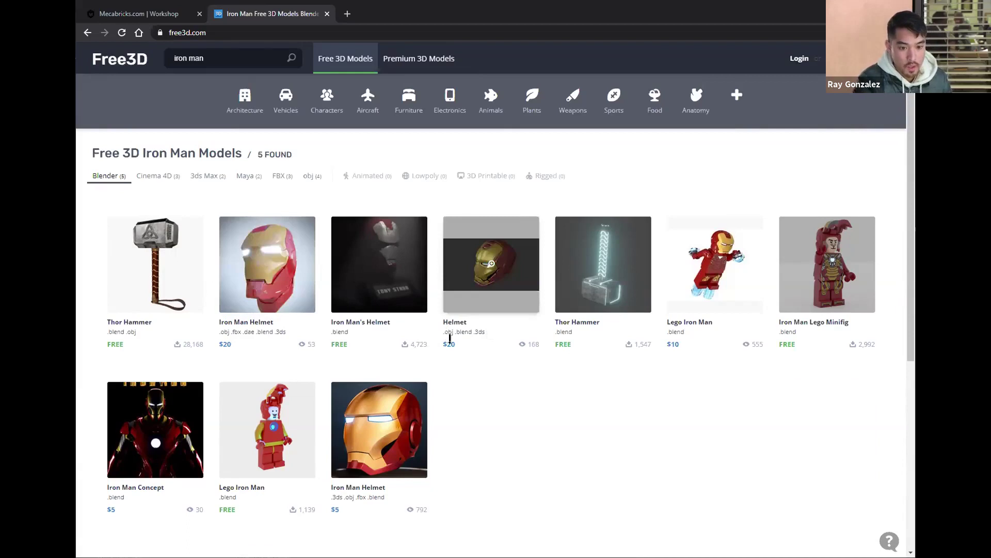
Go to thingiverse.com, search for "iron man" and browse the models
{"action": "left_click_drag", "start_coordinate": [169, 33], "coordinate": [331, 32]}
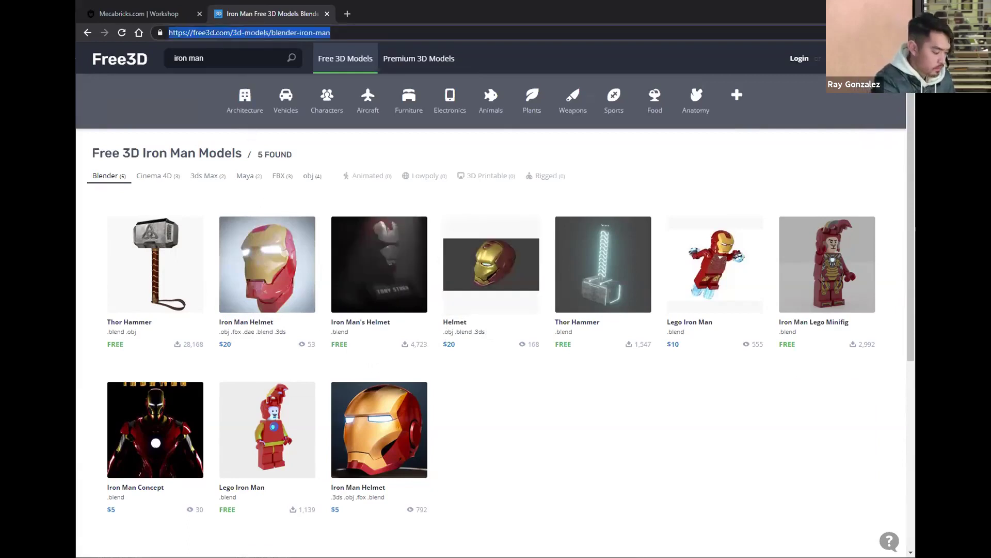
{"action": "type", "text": "thingiverse.com"}
{"action": "key", "text": "Return"}
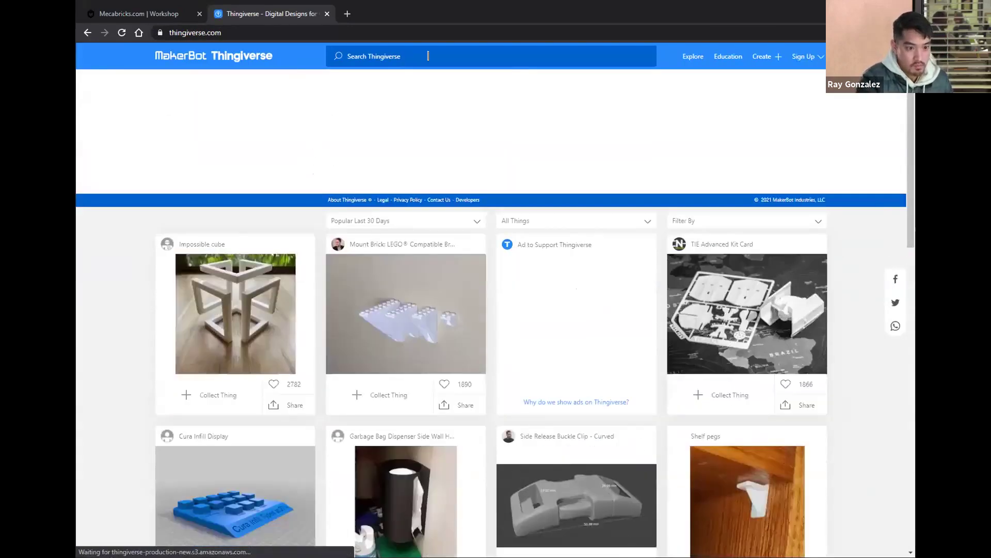
{"action": "left_click", "coordinate": [429, 56]}
{"action": "type", "text": "iron man"}
{"action": "key", "text": "Return"}
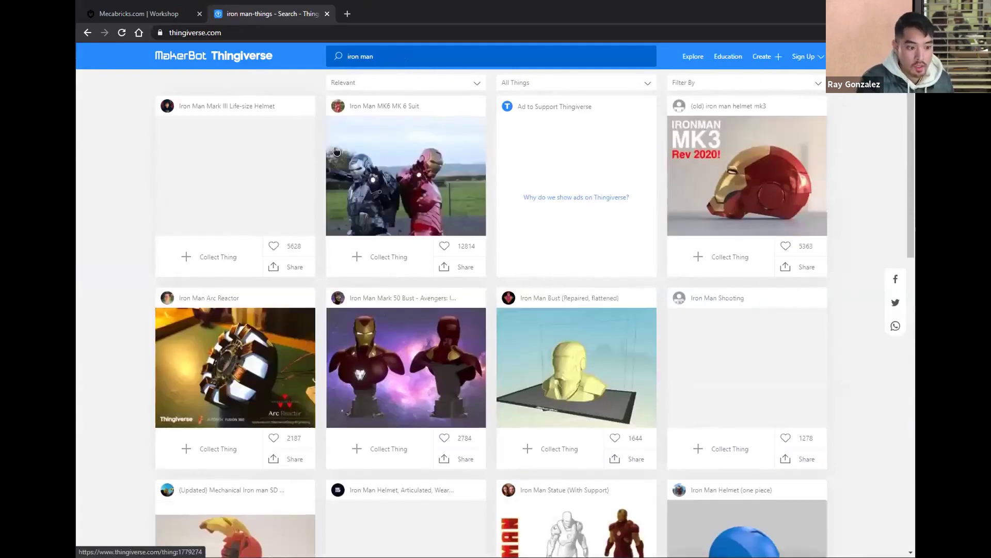
{"action": "scroll", "coordinate": [338, 150], "scroll_direction": "down", "scroll_amount": 2}
{"action": "scroll", "coordinate": [491, 309], "scroll_direction": "up", "scroll_amount": 2}
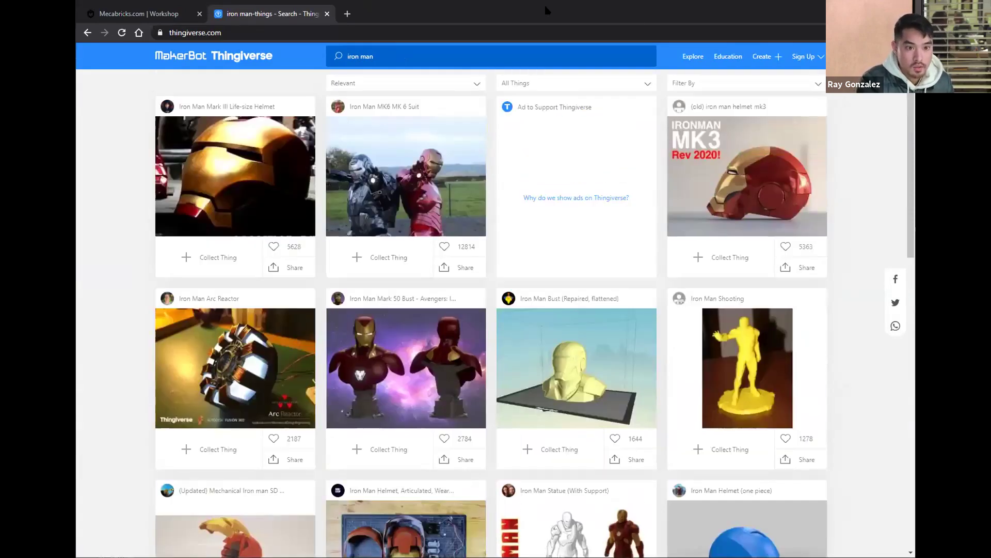